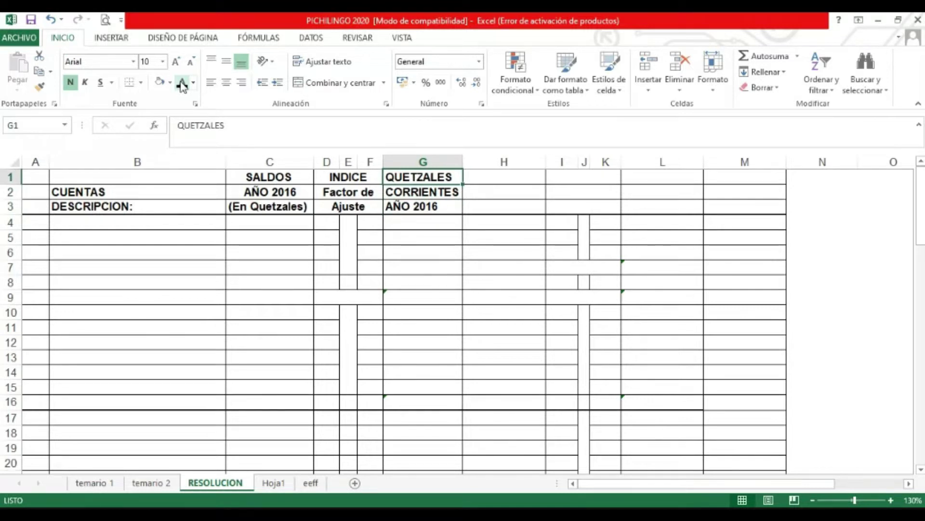
- Apply black font colour to H1:H3 to reveal the headings SALDOS, AÑO 2017 and (En Quetzales)
key("Down")
type("AÑO 2017")
key("Down")
type("(En Quetzales)")
key("Up")
key("Up")
- Reveal the INDICE, Factor de and Ajuste headings over columns I:K by making their font black
key("Right")
type("INDICE")
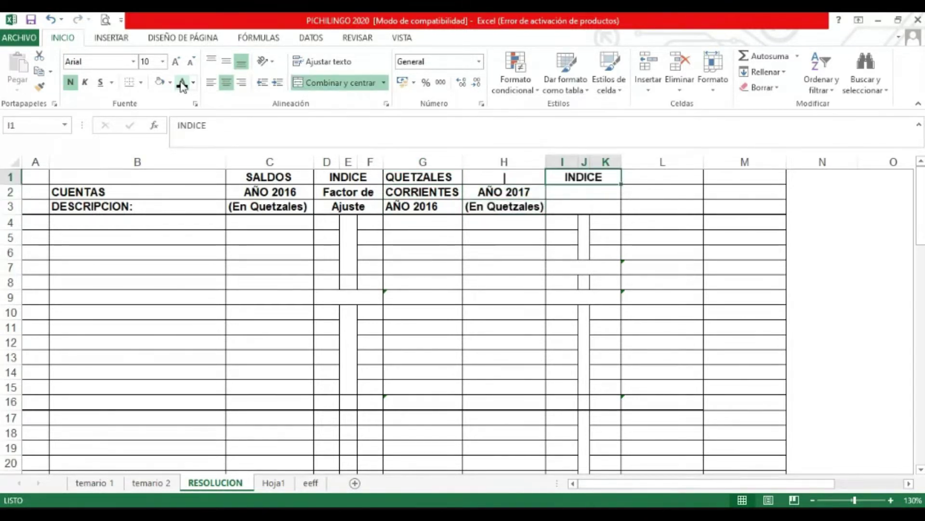
key("Down")
type("Factor de")
key("Down")
key("ctrl+v")
- Turn the font of L1:L3 black to reveal the headings QUETZALES, CORRIENTES and AÑO 2017
key("Right")
key("Up")
key("Up")
key("ctrl+v")
key("Down")
key("ctrl+v")
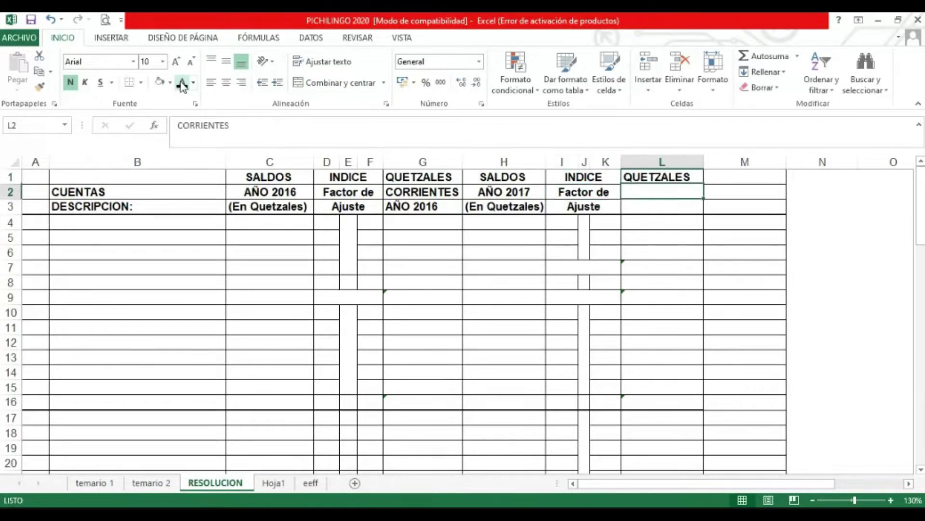
key("Down")
key("ctrl+v")
key("Up")
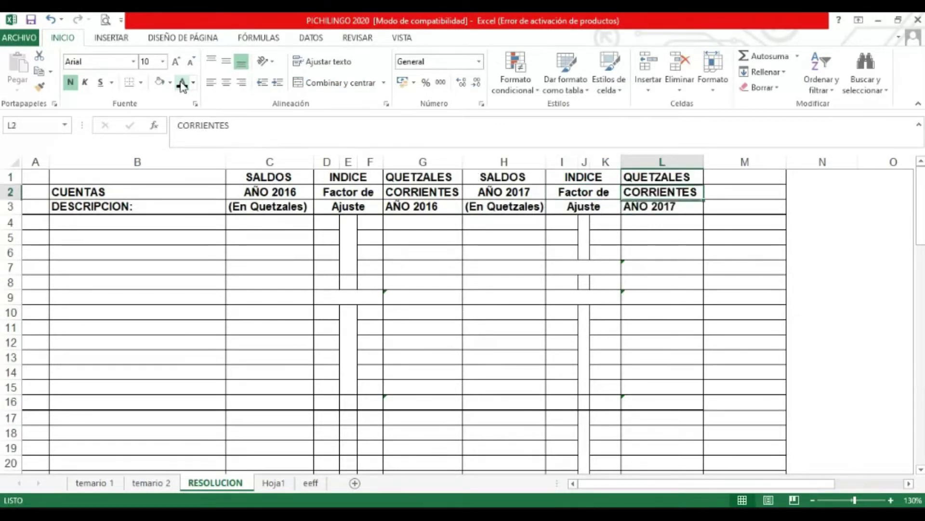
- Apply black font colour to M1:M3 to reveal the headings GANANCIAS, 0 PÉRDIDAS and MONET
key("Up")
key("Right")
left_click(182, 84)
key("Down")
left_click(182, 84)
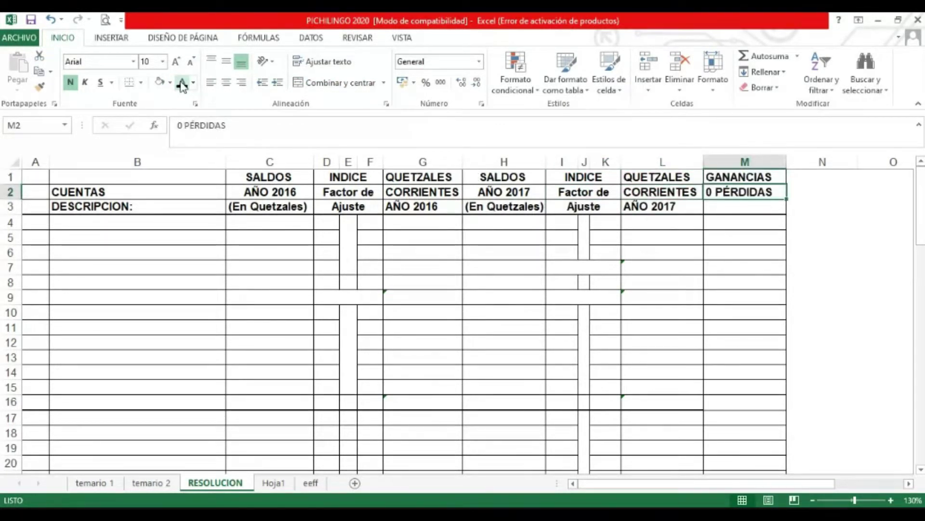
key("Down")
left_click(181, 84)
- Highlight the 2016 balances in column C, followed by the 2017 balances in column H
key("Down")
key("Left")
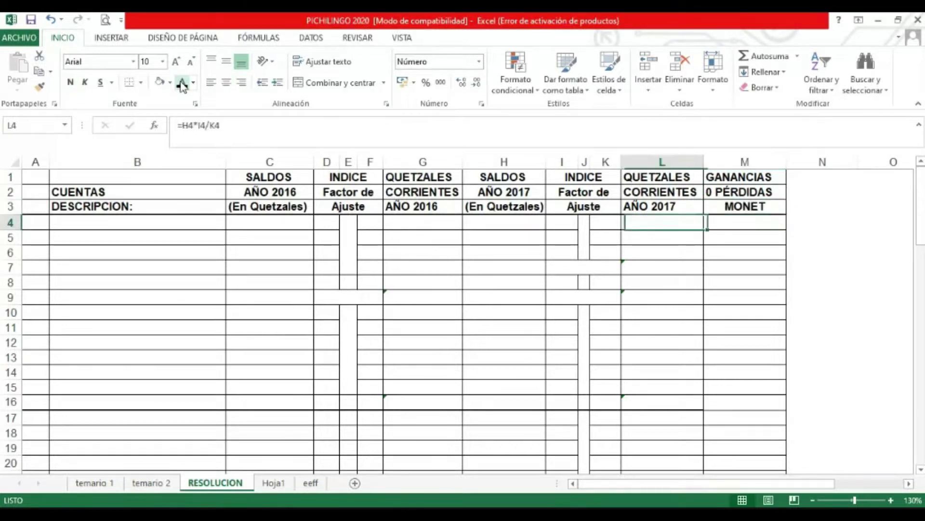
key("ctrl+Left")
key("ctrl+Left")
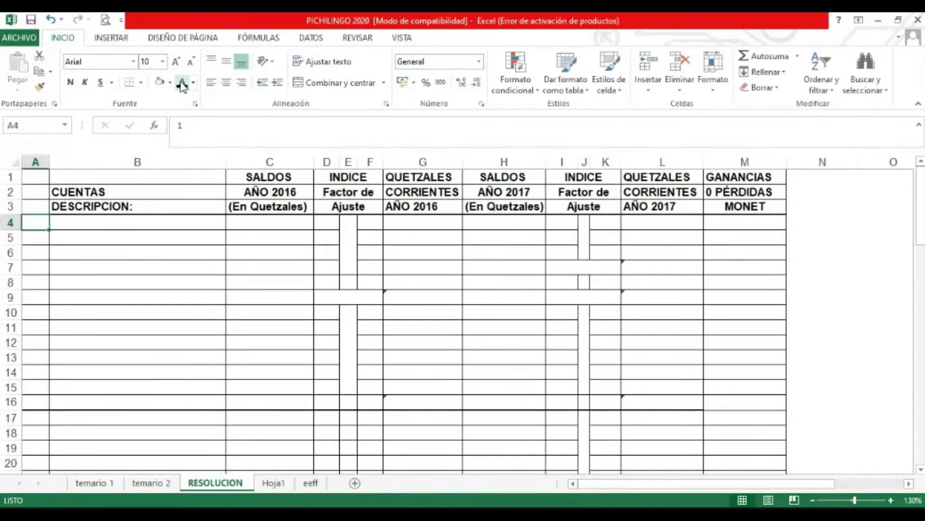
left_click(266, 161)
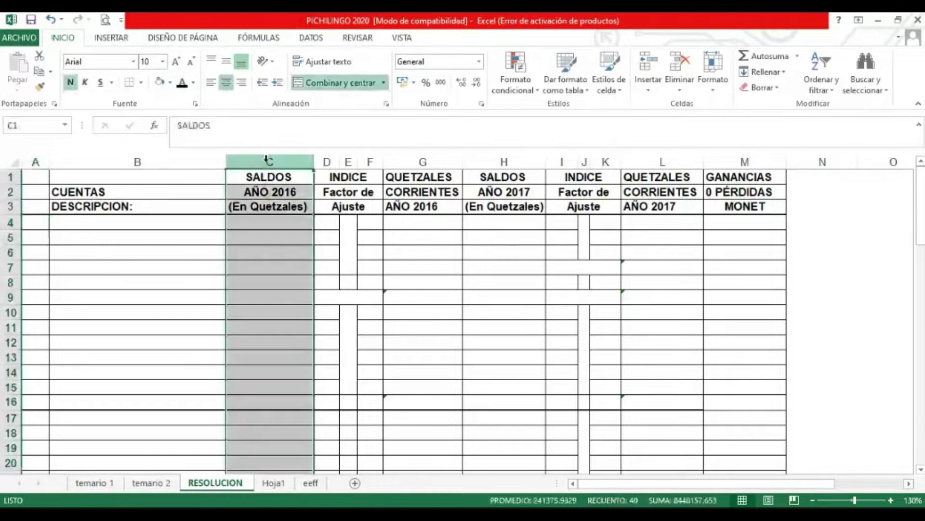
left_click(497, 159)
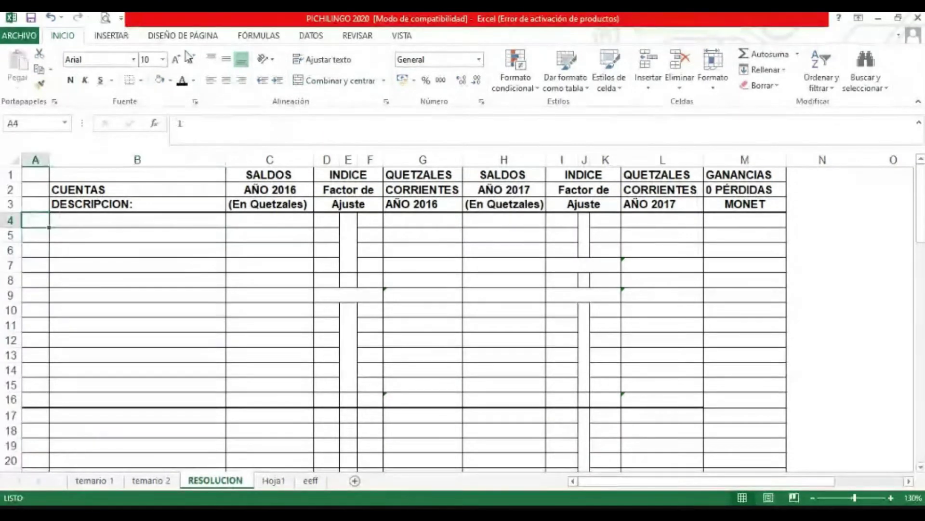
- Apply black font colour to A4, B4, C4 and H4 to reveal the Caja account and its 2016 and 2017 balances
key("Right")
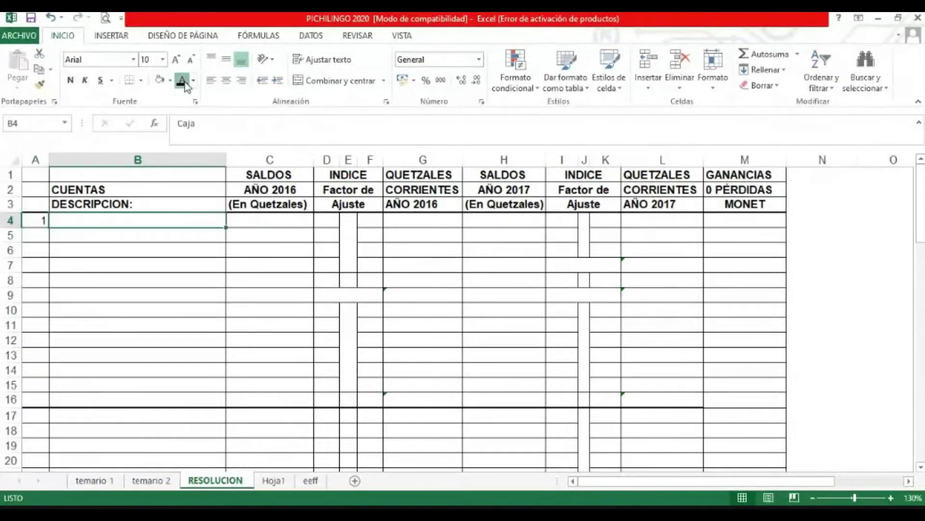
left_click(182, 80)
key("Right")
left_click(182, 81)
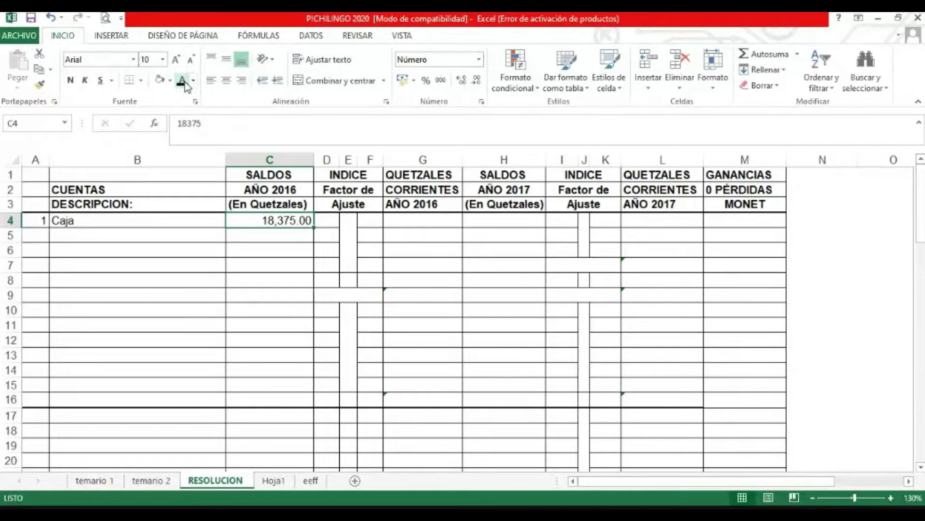
key("Right")
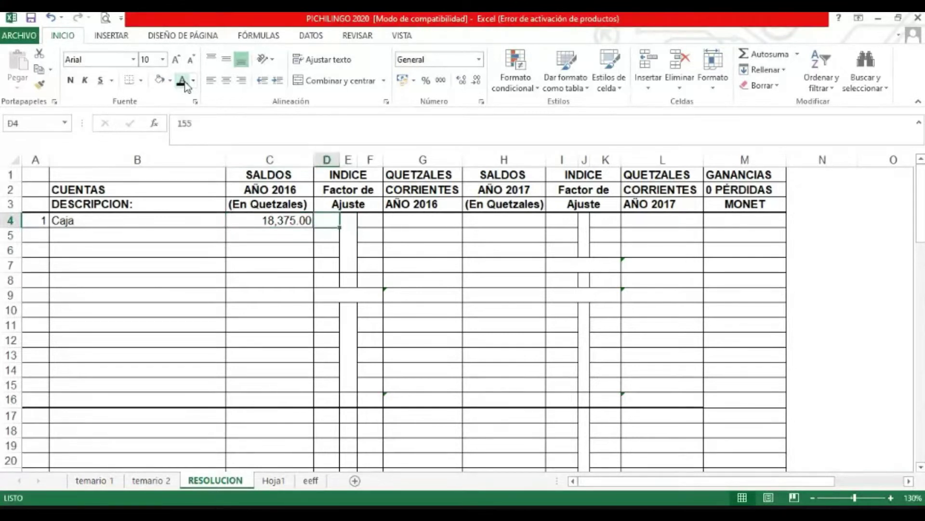
key("Right")
key("Right")
key("Right")
key("Right")
left_click(183, 81)
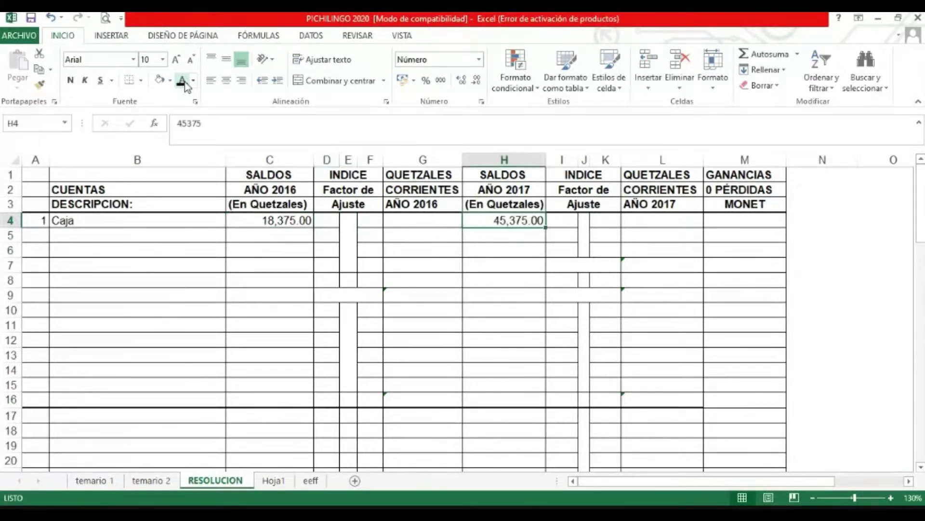
- Reveal the second account's number and its name, Cuentas por Cobrar, in A5:B5 with black font colour
key("Down")
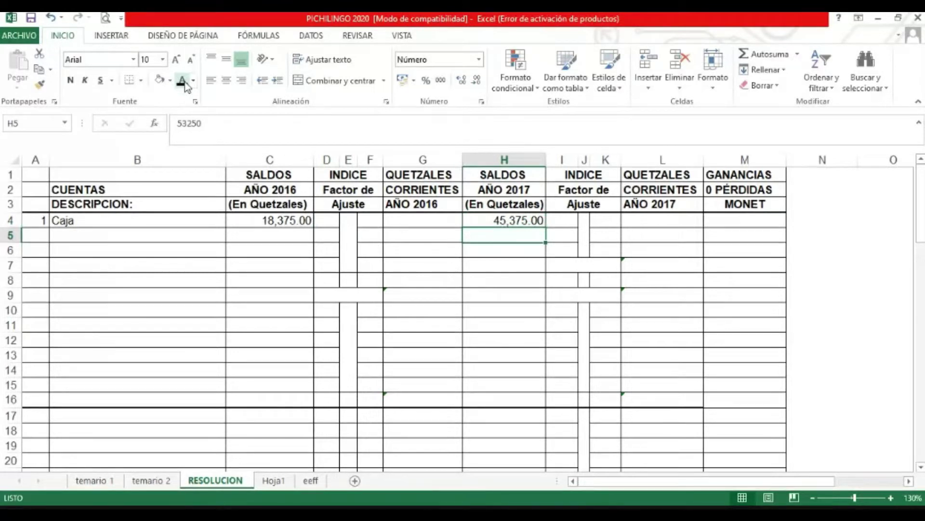
key("Left")
key("Left")
key("Left")
key("Left")
key("Left")
key("Left")
key("Left")
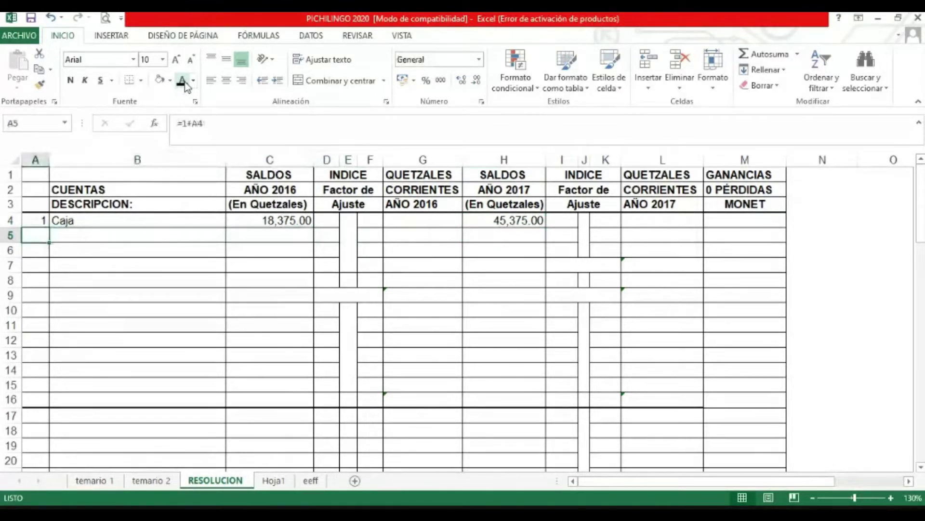
left_click(183, 81)
key("Right")
left_click(183, 81)
- Make the Cuentas por Cobrar balances for 2016 in C5 and 2017 in H5 black
key("Right")
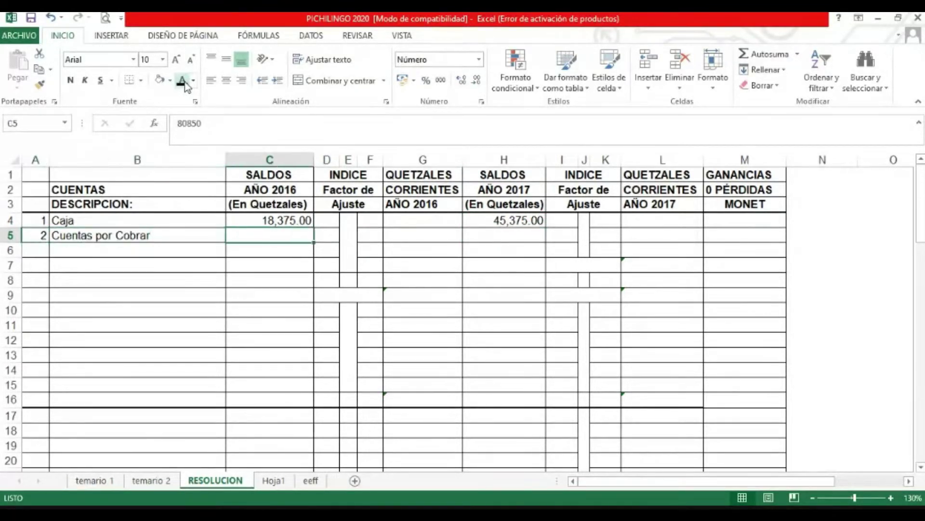
left_click(183, 81)
key("Right")
key("Right")
key("Right")
key("Right")
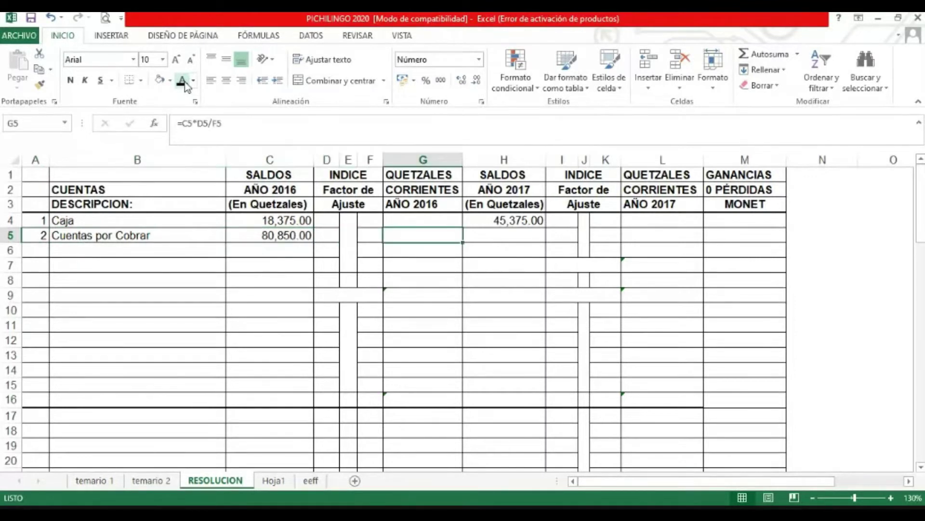
key("Right")
left_click(183, 81)
- Apply black font colour to A6, B6, C6 and H6 to reveal the Inventario Final del año account and its balances for both years
key("Left")
key("Down")
key("Home")
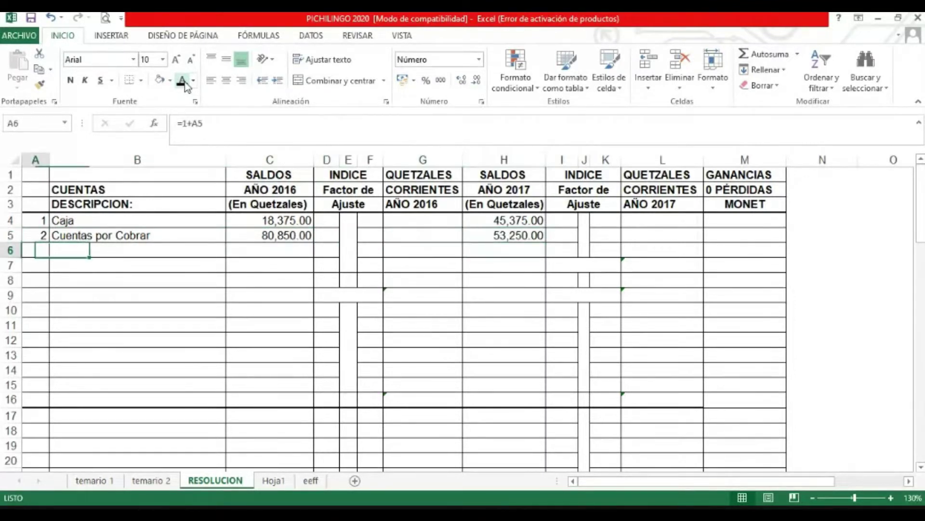
left_click(184, 80)
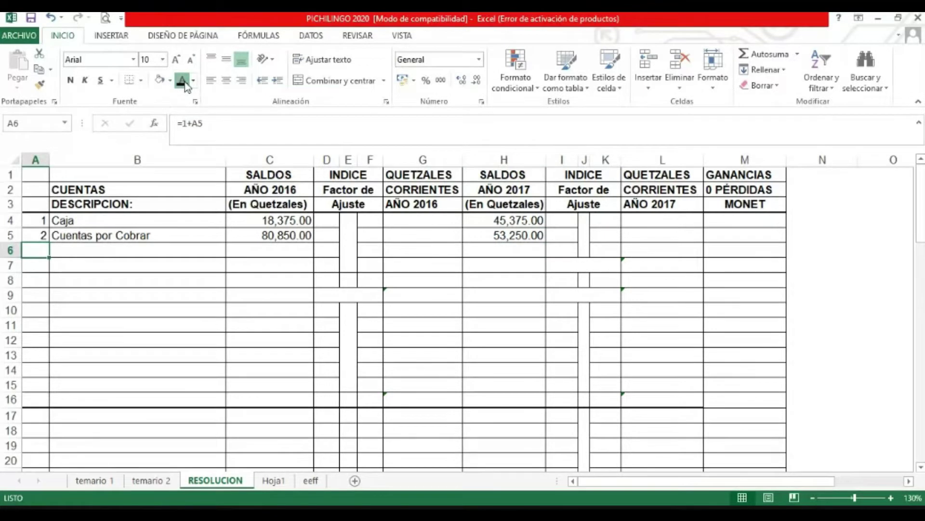
key("Right")
left_click(185, 84)
key("Right")
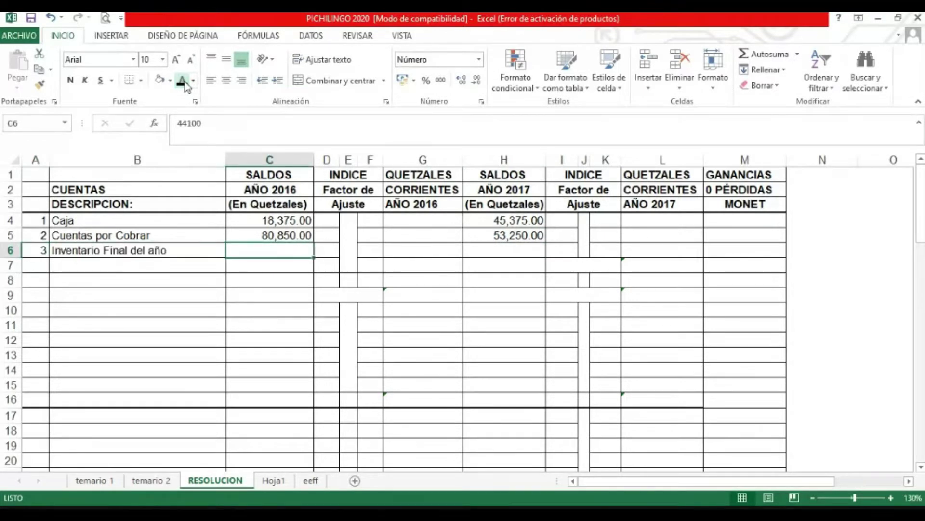
left_click(183, 81)
key("Right")
key("Right")
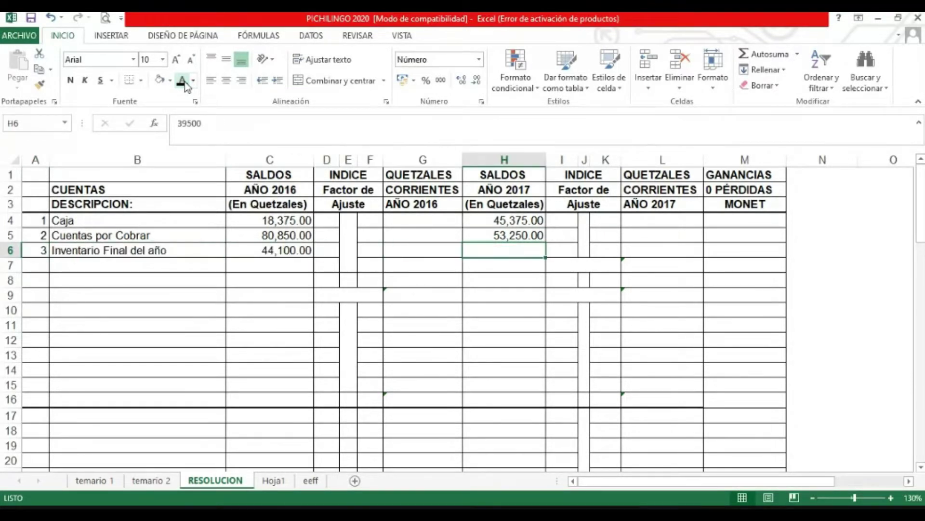
left_click(183, 81)
- Reveal the fourth account's number and its name, Terrenos, in A7:B7 with black font colour
key("Left")
key("Left")
key("Left")
key("Left")
key("Left")
key("Down")
key("Left")
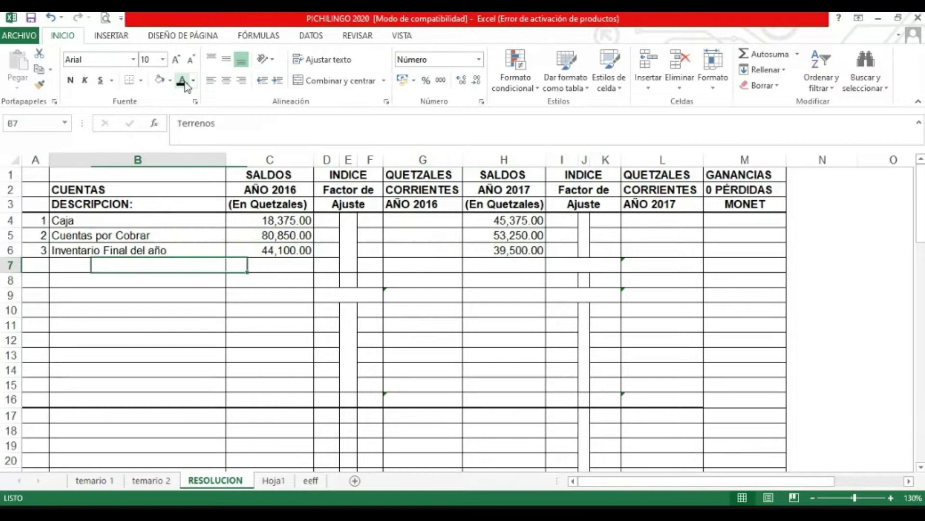
key("Left")
left_click(184, 83)
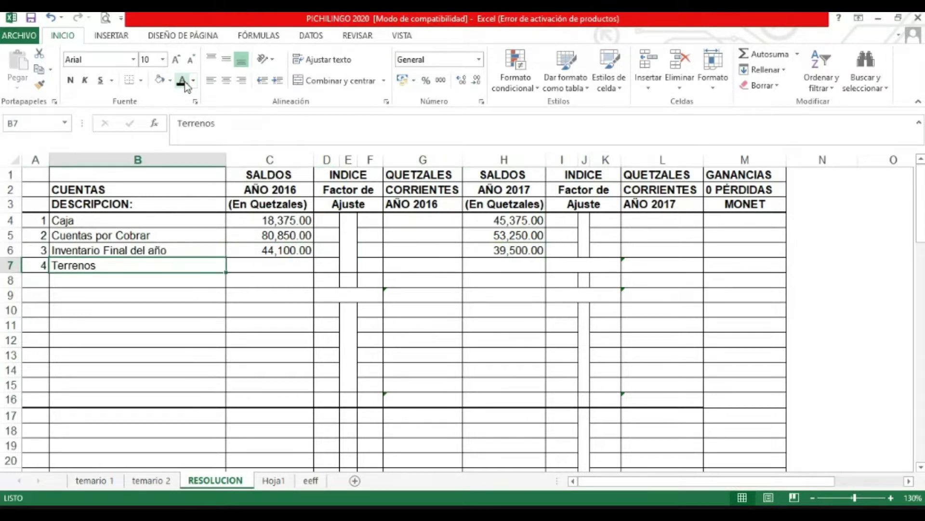
- Make the Terrenos balances black: 96,250.00 for 2016 in C7 and 121,250.00 for 2017 in H7
key("Tab")
type("96250")
key("Tab")
key("shift+Tab")
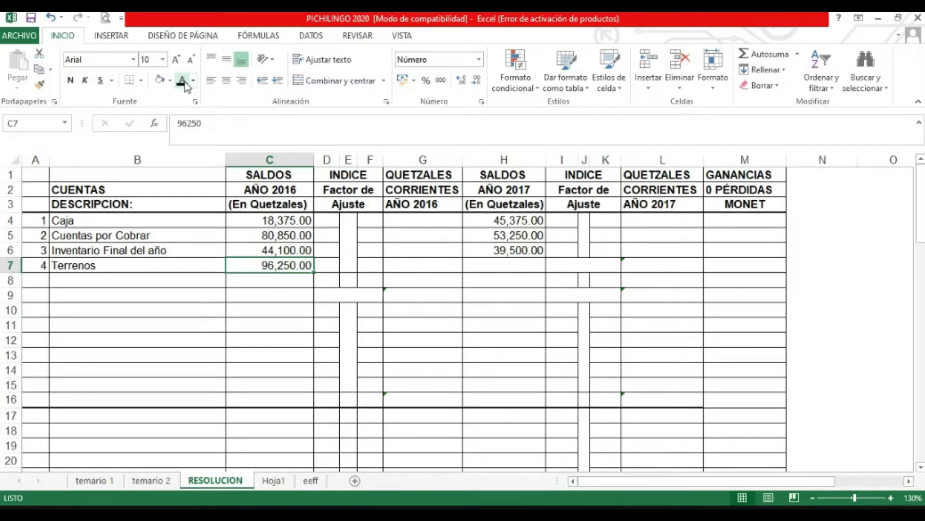
key("Tab")
key("Tab")
key("Tab")
key("Tab")
key("Tab")
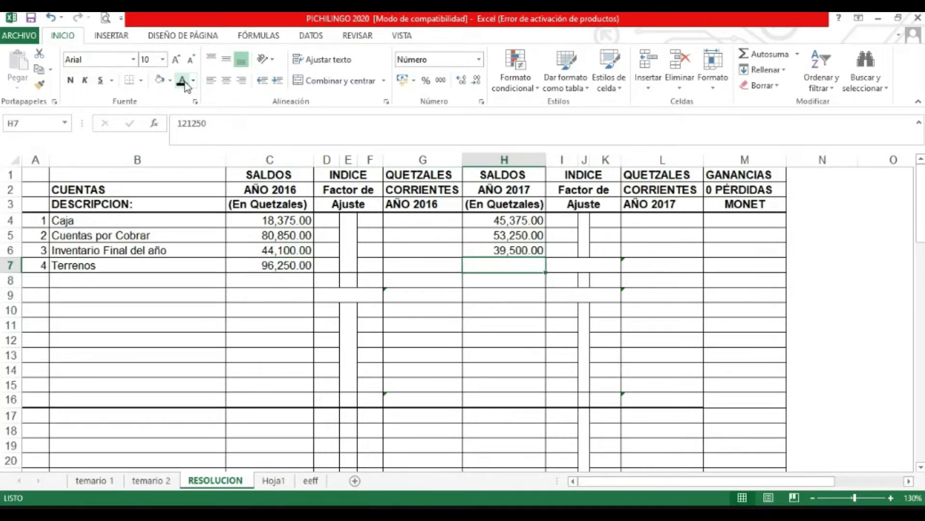
- Go back over the Terrenos entries and highlight the whole row 7 to examine the account's balances
key("shift+Tab")
key("shift+Tab")
key("shift+Tab")
key("shift+Tab")
key("shift+Tab")
key("shift+Tab")
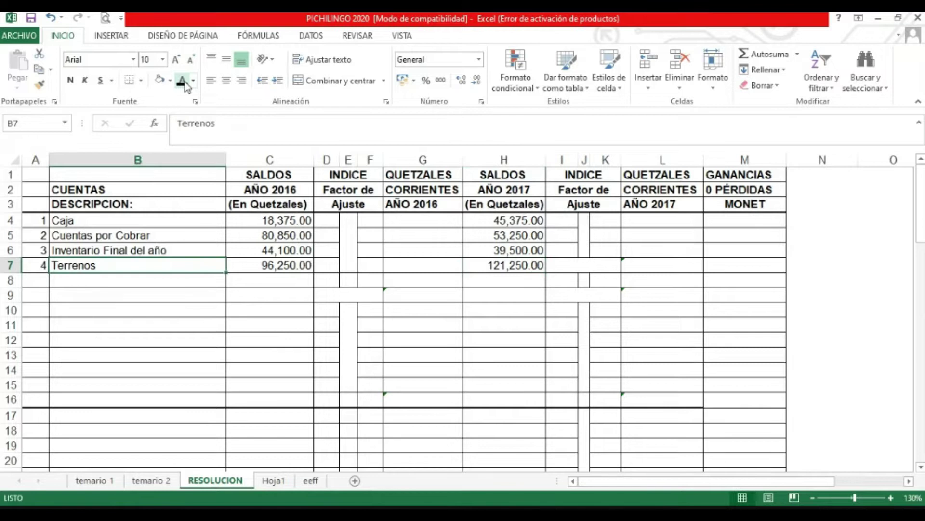
key("Tab")
key("Tab")
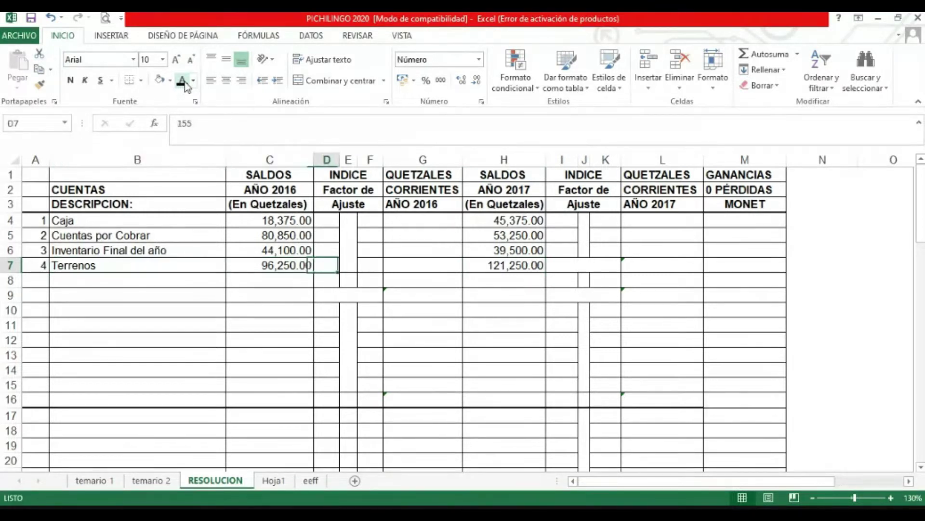
key("shift+Tab")
key("shift+Tab")
key("shift+Tab")
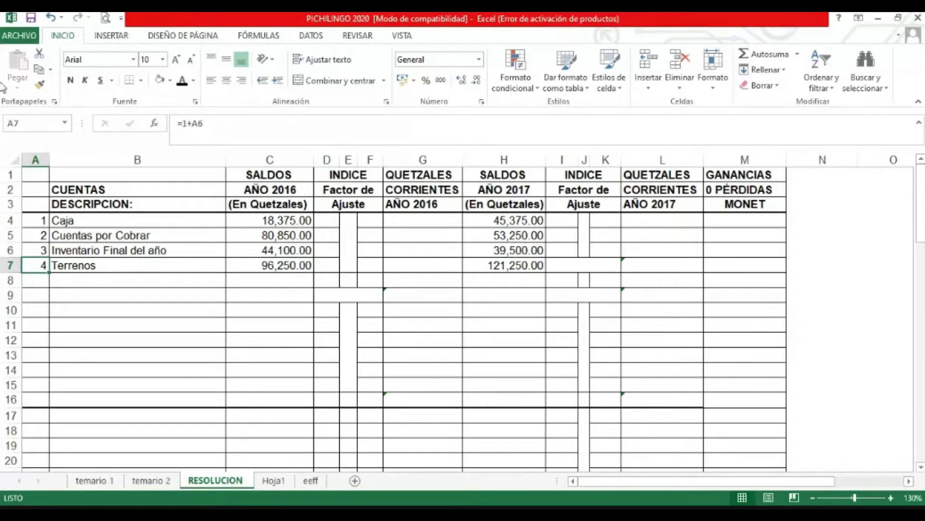
left_click(8, 266)
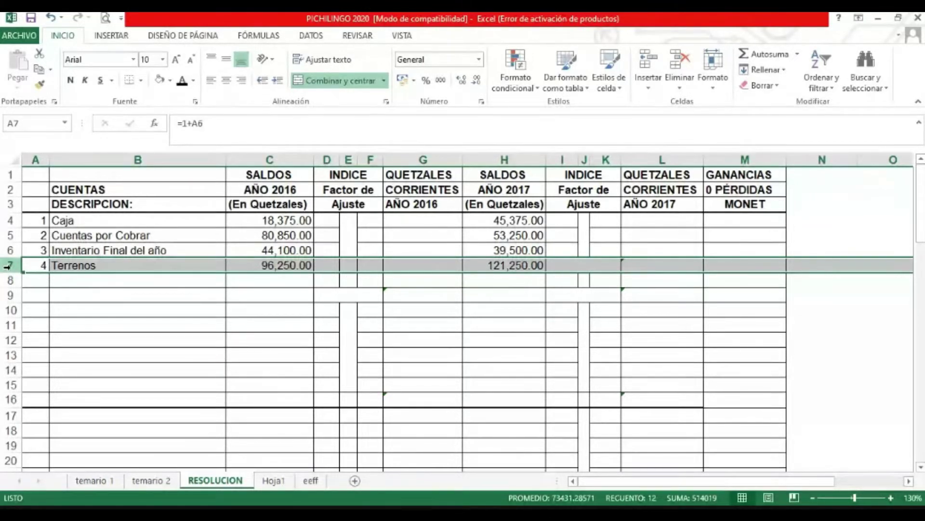
- Apply black font colour to A8, B8, C8 and H8 to reveal the Edificios account and its 2016 and 2017 balances
key("Down")
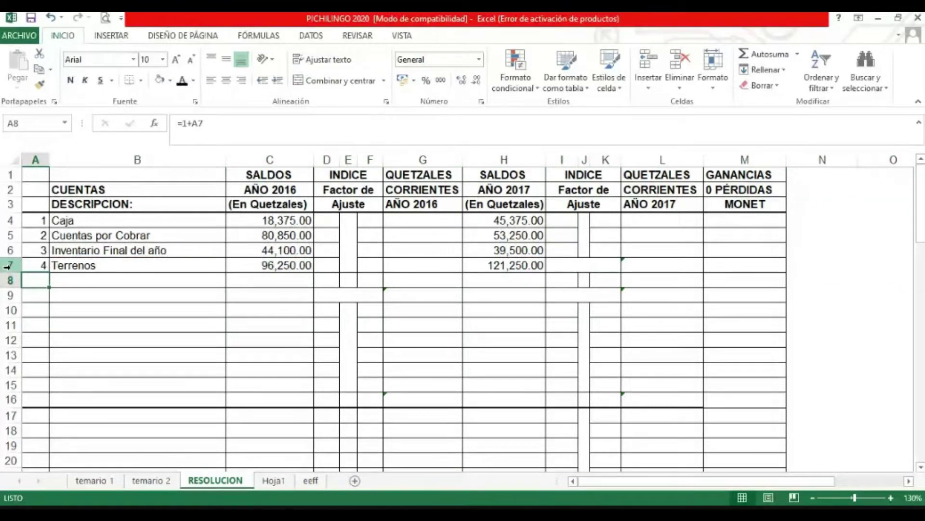
key("Right")
key("Right")
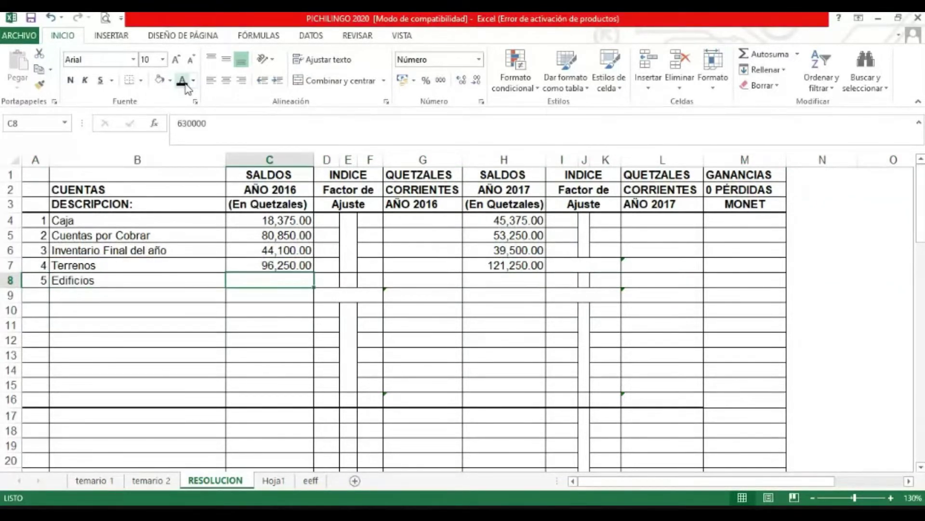
key("Right")
key("Right")
key("Right")
key("Right")
key("Right")
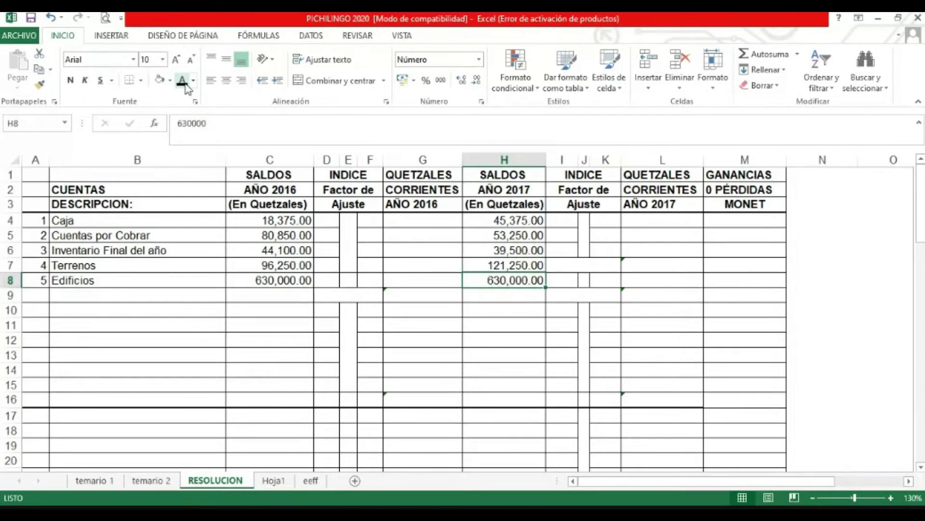
- Compare the revealed account balances by highlighting the 2016 column C and the 2017 column H alternately
key("Left")
key("Left")
key("Left")
key("Left")
key("Left")
key("Left")
key("Left")
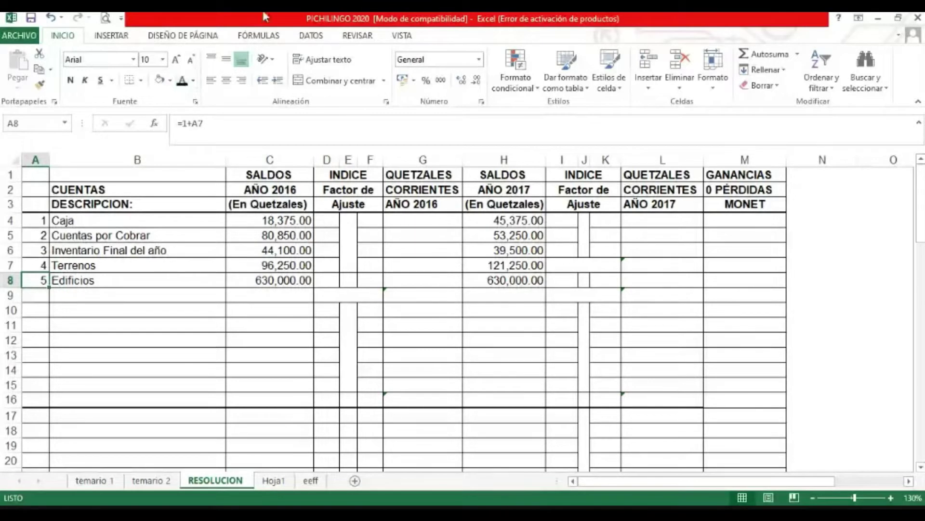
left_click(253, 161)
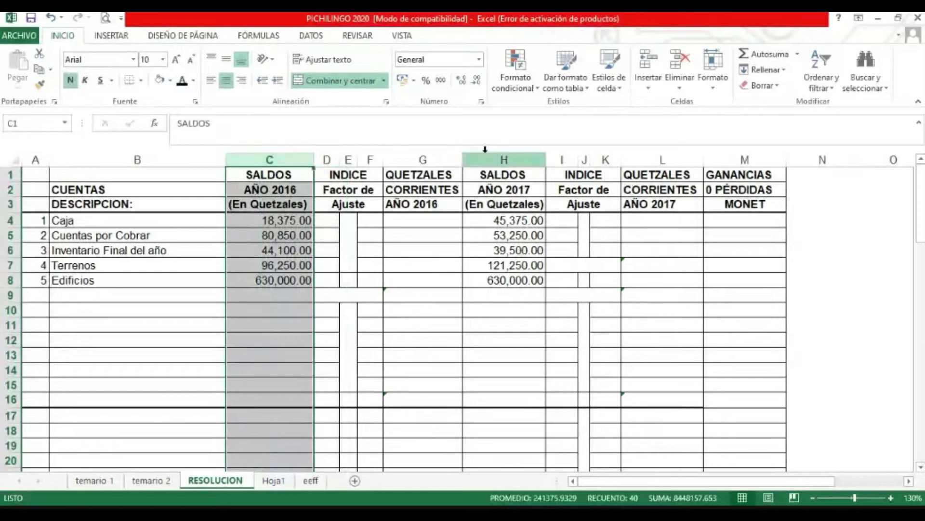
left_click(472, 160)
left_click(268, 160)
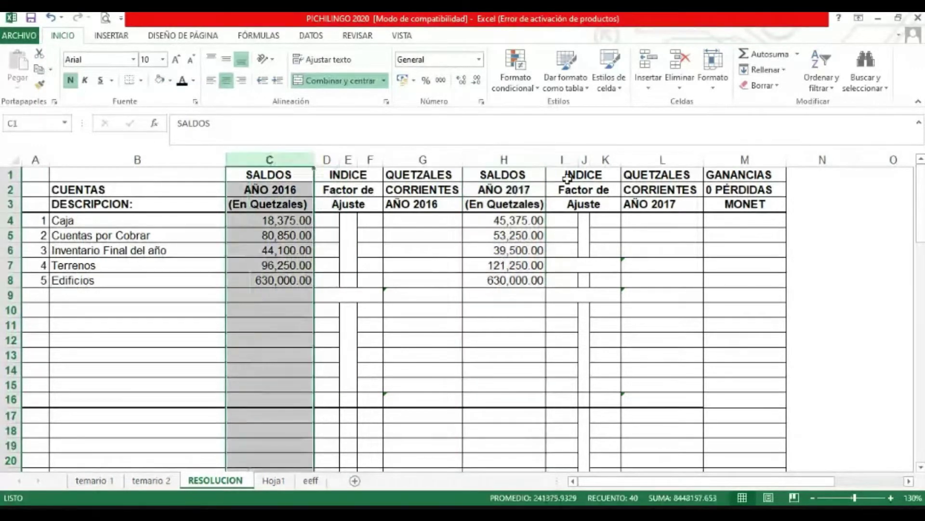
left_click(507, 159)
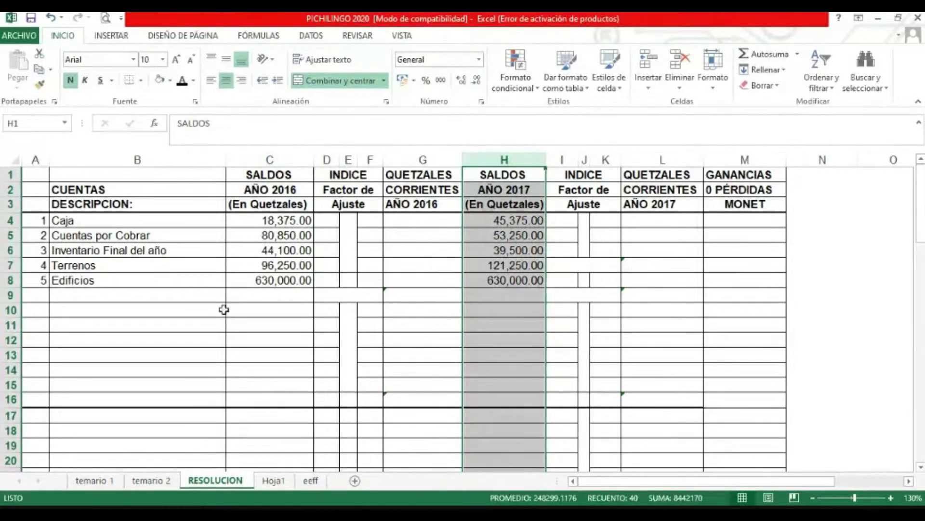
- Apply black font colour to A9, B9 and C9 to reveal the Costo de Ventas account and its 2016 balance of 170,625.00
left_click(43, 293)
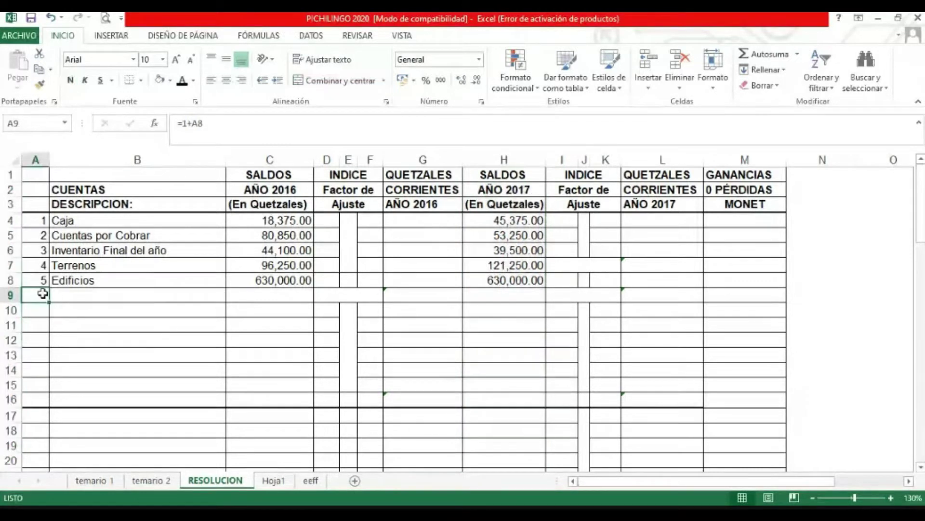
left_click(138, 160)
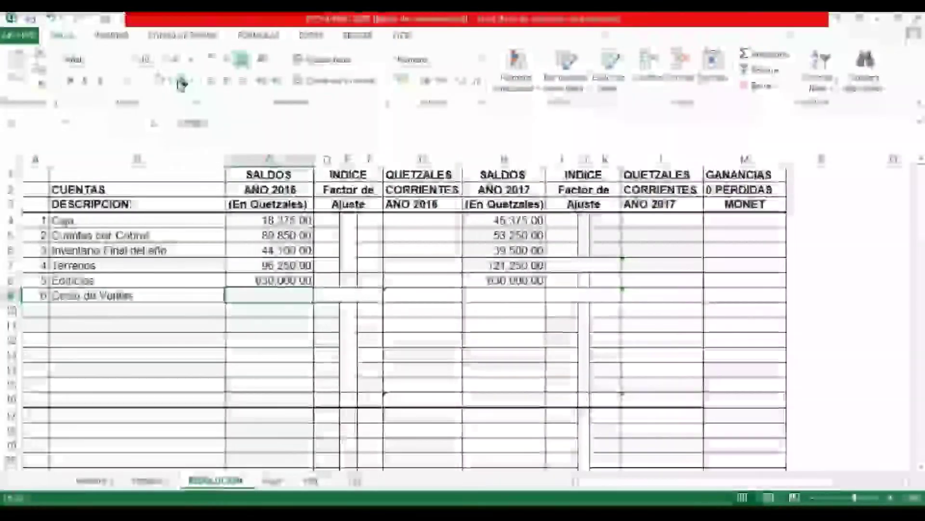
key("Right")
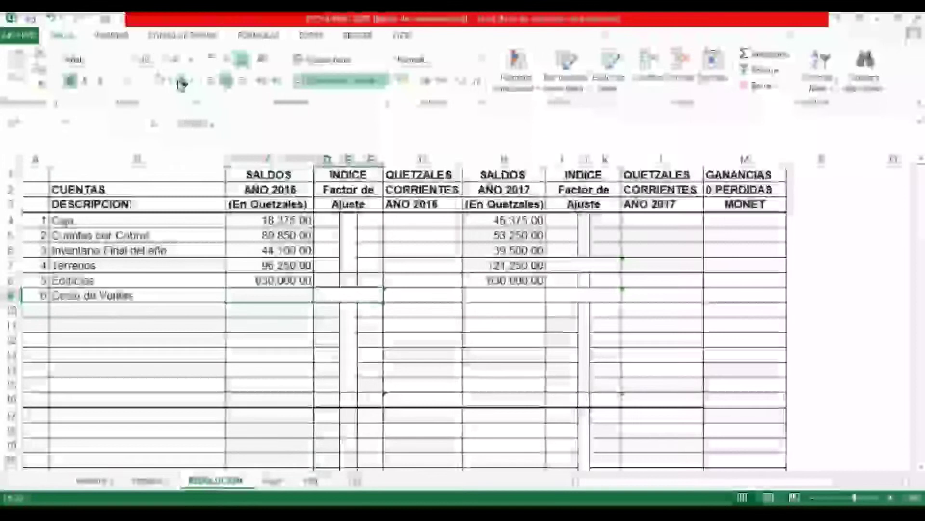
key("Left")
type("170625")
key("ctrl+Return")
key("Right")
key("Right")
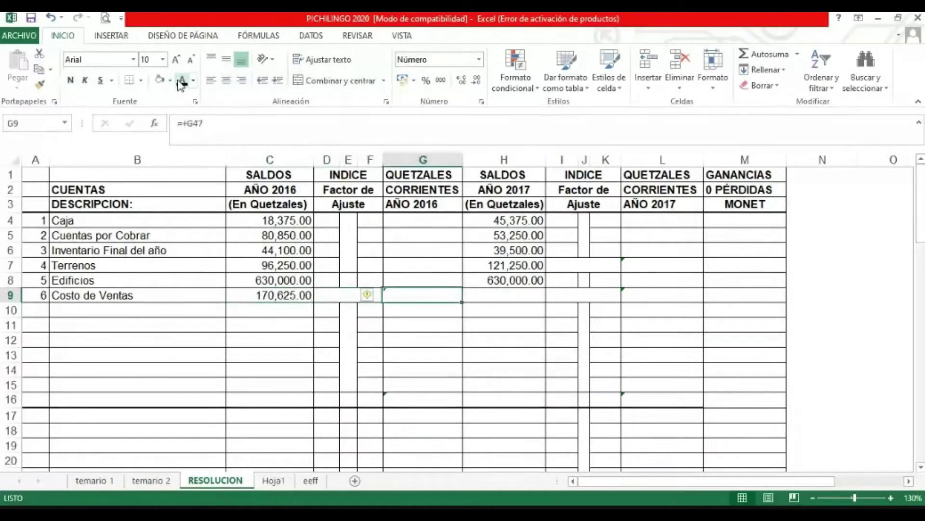
- Make the 2017 Costo de Ventas balance of 173,750.00 black in H9 and return to the account's name
key("Right")
type("173750")
key("ctrl+Return")
key("Right")
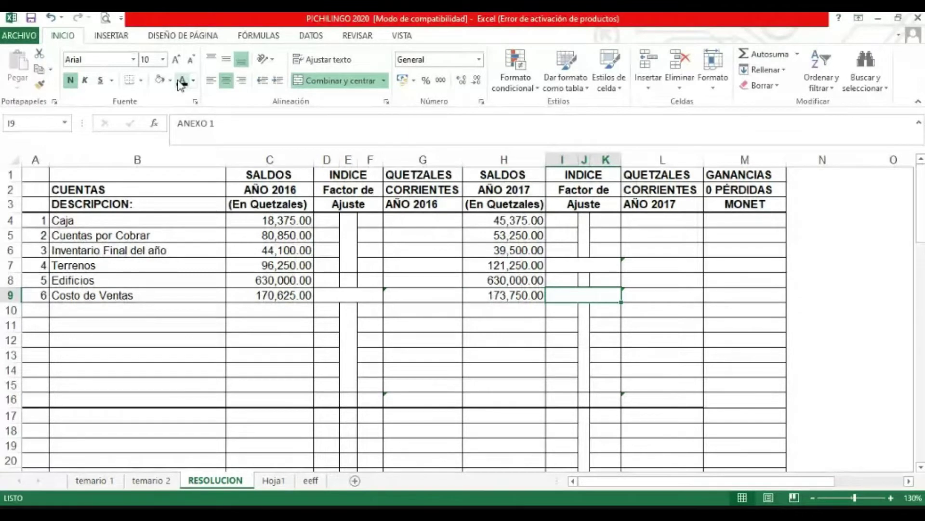
key("Left")
key("Left")
key("Left")
key("Left")
key("Left")
key("Left")
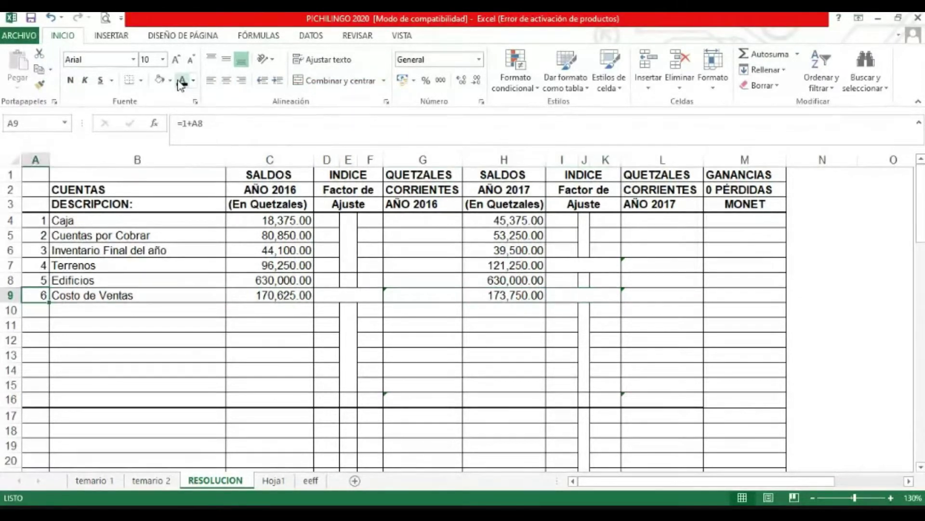
key("Right")
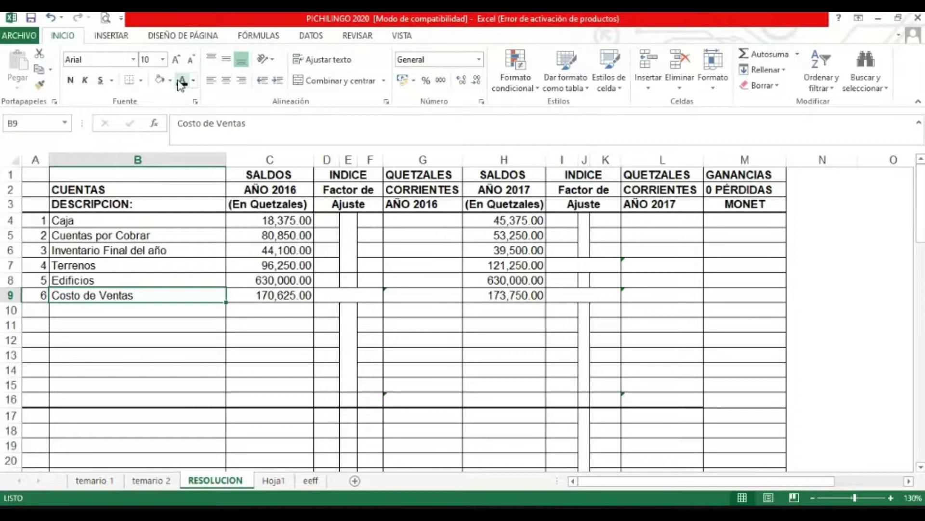
- Reveal account number 7 and the name Depreciaciones in A10 and B10 with black font
type("7\tDepreciaciones")
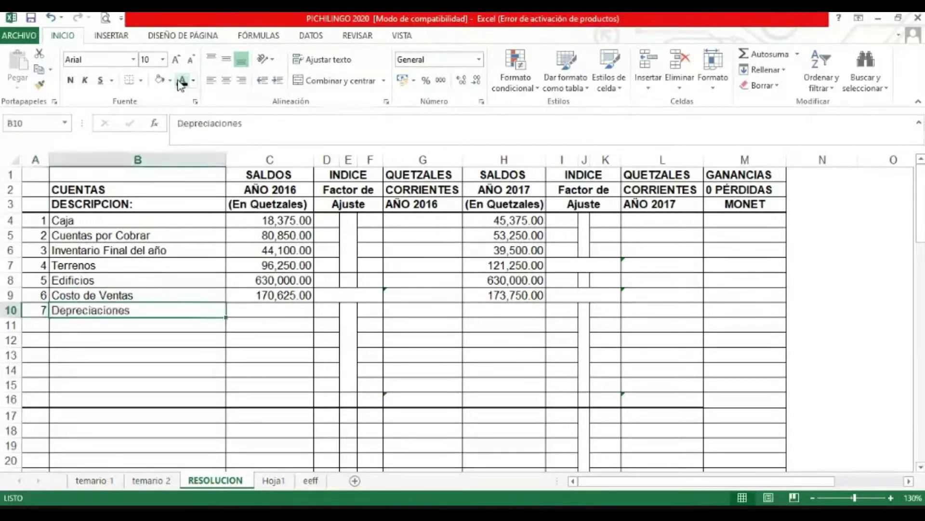
key("Right")
key("Right")
key("Right")
key("Left")
key("Left")
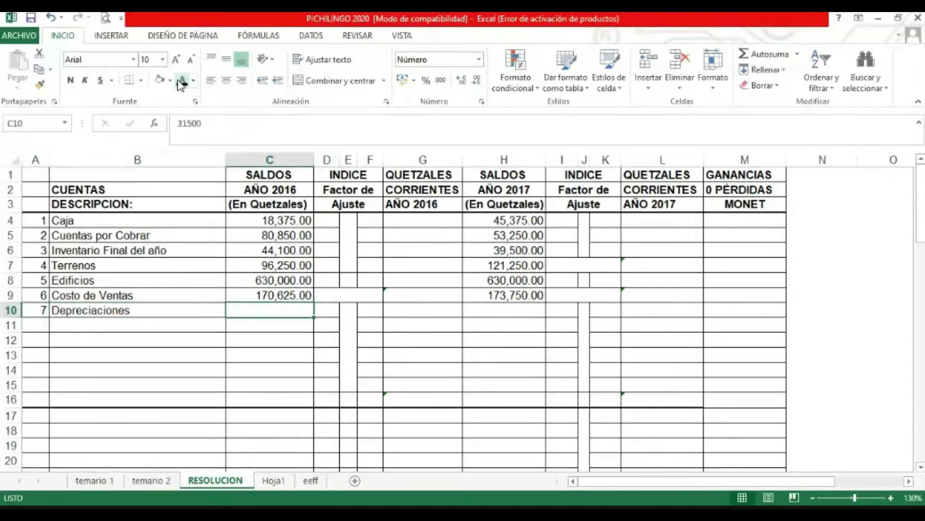
- Make the Depreciaciones balances of 31,500.00 black for 2016 in C10 and for 2017 in H10
key("Right")
key("Right")
key("Right")
key("Right")
key("Right")
key("Right")
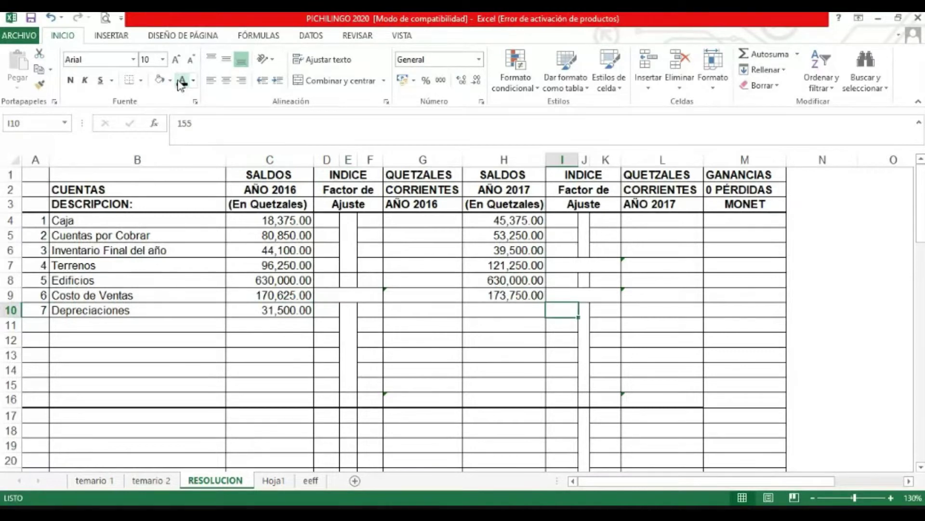
key("Left")
type("31,500.00")
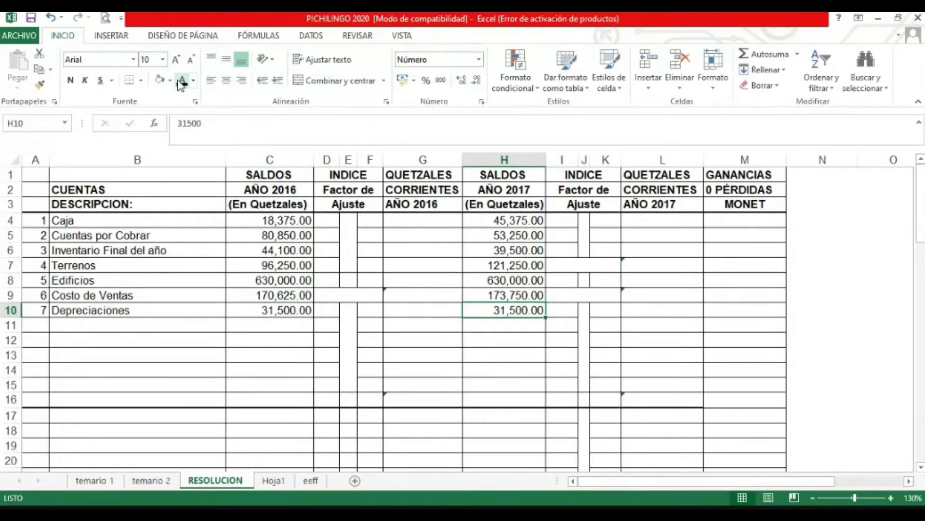
- Reveal the Sueldos entries in row 11 with black font: number 8, name, 40,425.00 for 2016 and 40,750.00 for 2017
key("Down")
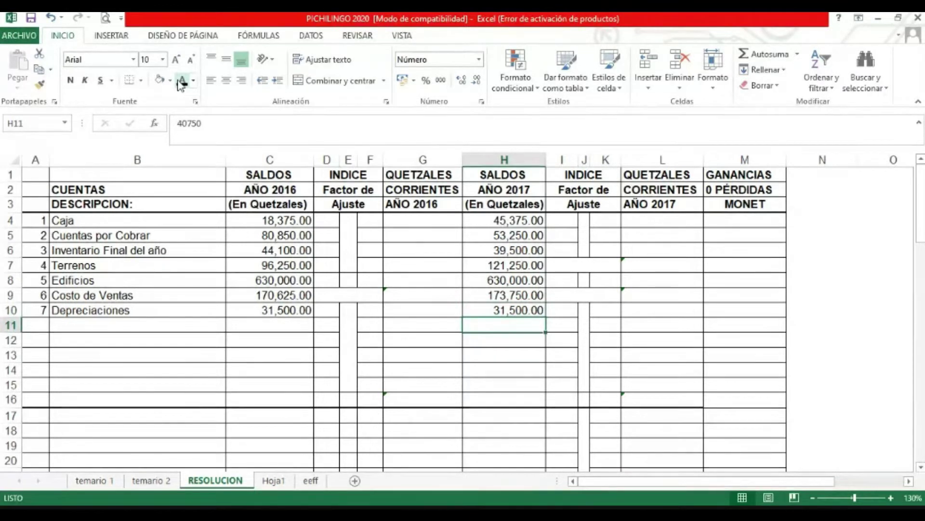
key("Left")
key("Left")
key("Left")
key("Left")
key("Left")
key("Left")
key("Left")
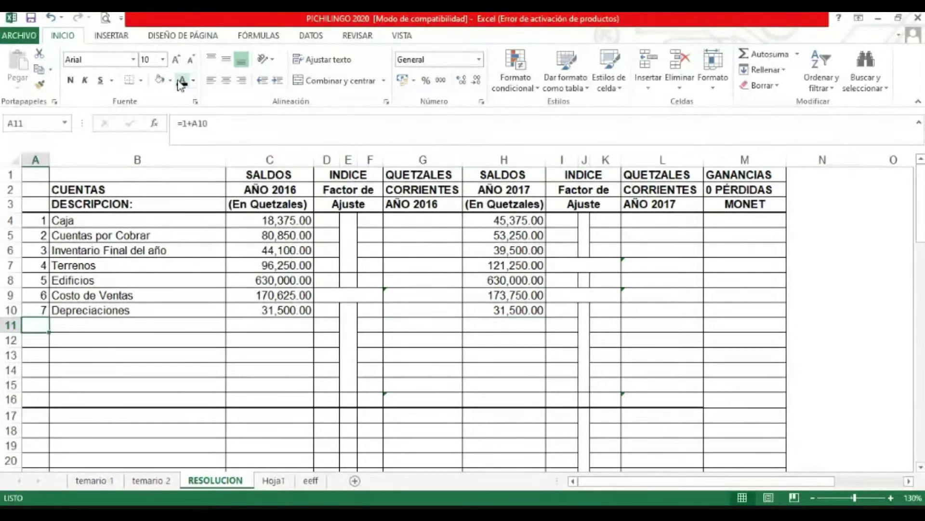
left_click(183, 80)
key("Right")
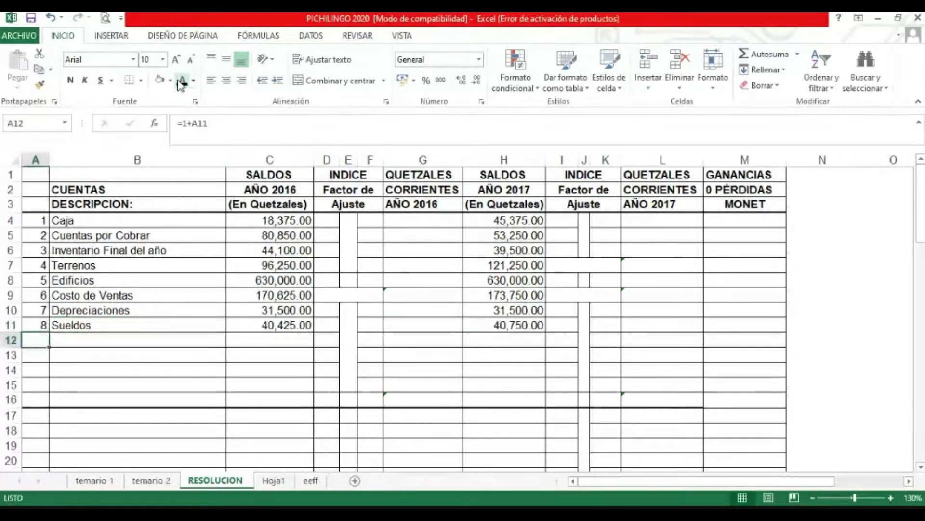
- Reveal the Gastos por alquiler entries in row 12 in black: number 9, name, 22,050.00 for 2016 and 22,500.00 for 2017
type("9")
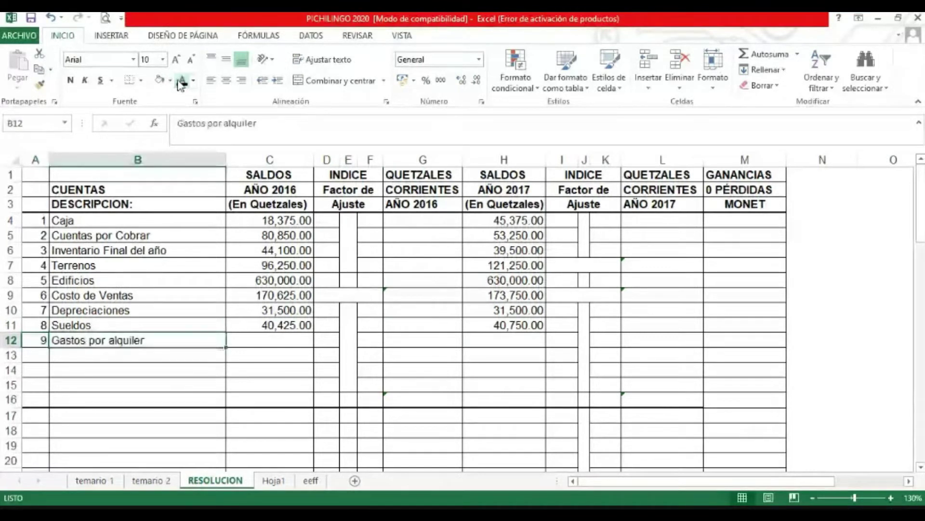
key("Right")
type("22050")
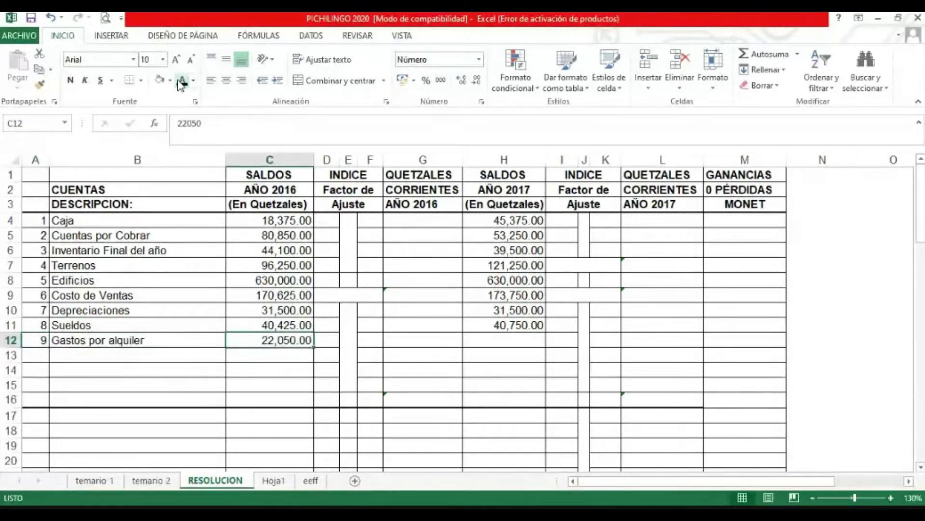
key("Right")
key("Right")
key("Right")
key("Right")
key("Right")
key("Return")
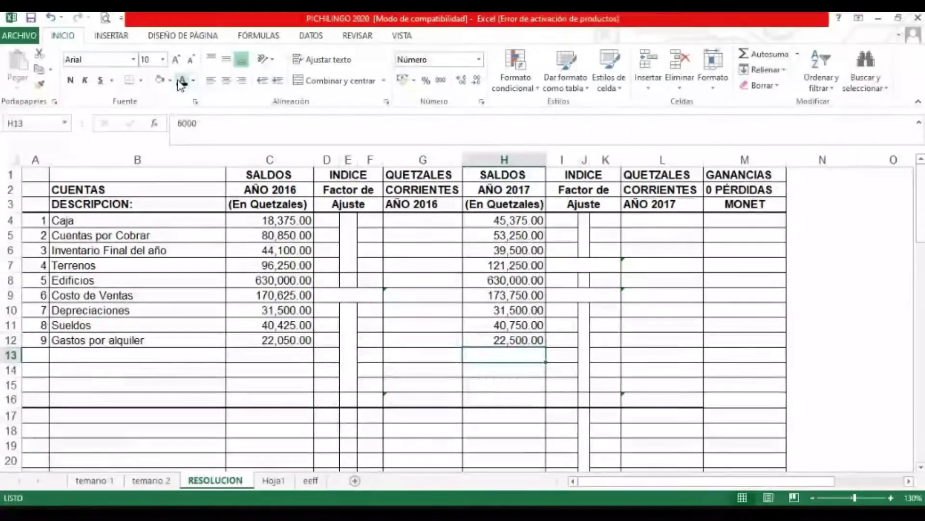
- Apply black font colour to A13:C13 to reveal account 10, Impuestos, and its 2016 balance of 5,512.50
key("Left")
key("Left")
key("Left")
key("Home")
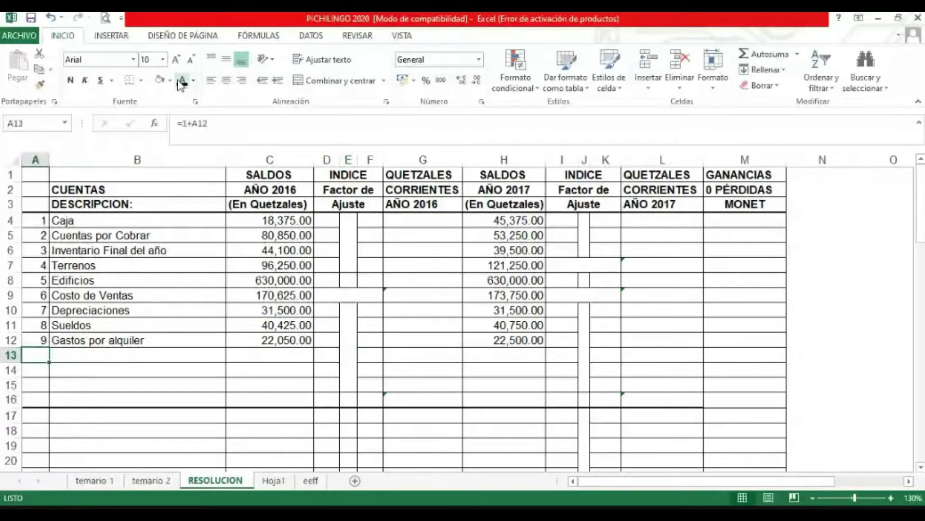
key("shift+Right")
key("shift+Right")
left_click(181, 80)
- Make the 2017 Impuestos balance of 6,000.00 black in H13
key("Right")
key("Right")
key("Right")
key("Right")
key("Right")
key("Right")
key("Right")
left_click(182, 80)
- Apply black font colour to A14, B14 and C14 to reveal account 11, Otros gastos, and its 2016 balance of 12,862.50
key("Return")
key("Left")
key("Home")
key("shift+Right")
left_click(181, 81)
key("Right")
key("Right")
key("Right")
key("Left")
left_click(182, 81)
- Make the 2017 Otros gastos balance of 15,500.00 black in H14
key("Right")
key("Right")
key("Right")
key("Right")
key("Right")
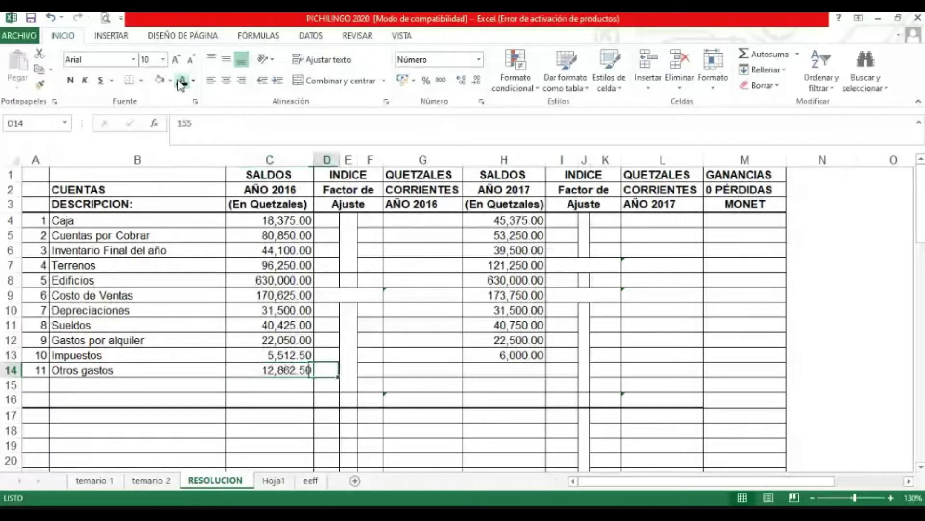
left_click(182, 80)
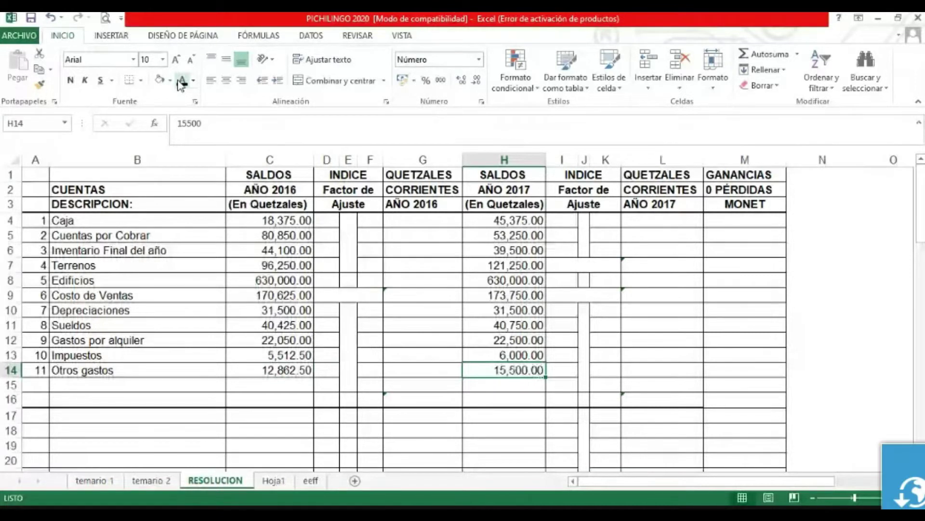
- Reveal account 12, Dividendos, and its 2016 balance of 15,000.00 in row 15 with black font
key("Down")
key("Left")
key("Left")
key("Left")
key("Left")
key("Left")
left_click(181, 81)
- Make the 2017 Dividendos balance of 16,500.00 black in H15
key("Right")
key("Right")
key("Right")
key("Right")
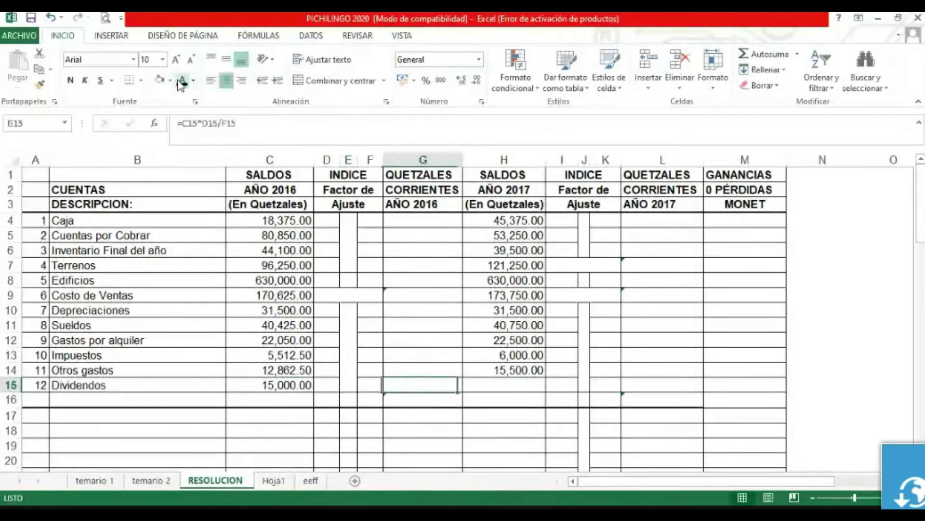
key("Right")
left_click(182, 81)
- Apply black font colour to A16, B16 and C16 to reveal line 13, Sumas, and its 2016 total of 1,167,550.00
key("Down")
key("Left")
key("Left")
key("Left")
key("Left")
key("Left")
key("Left")
key("Left")
left_click(182, 80)
key("Right")
left_click(182, 80)
key("Right")
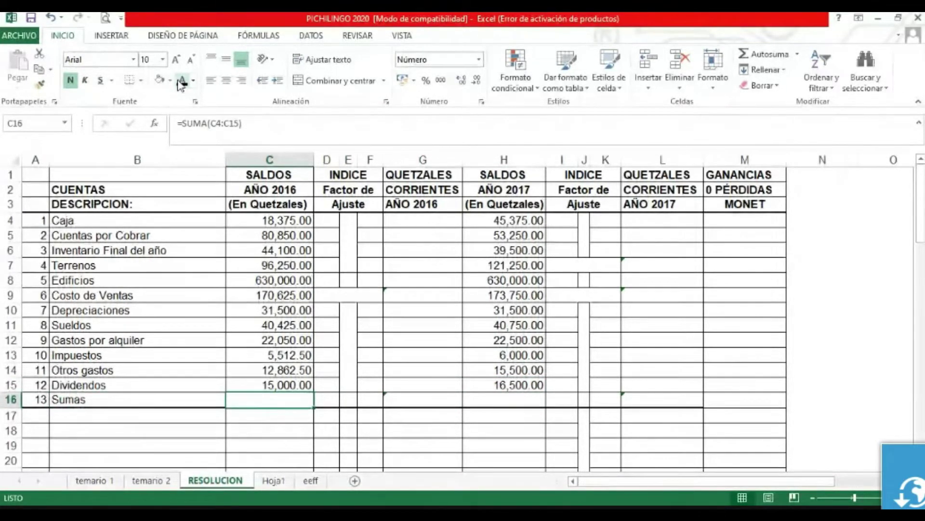
left_click(182, 81)
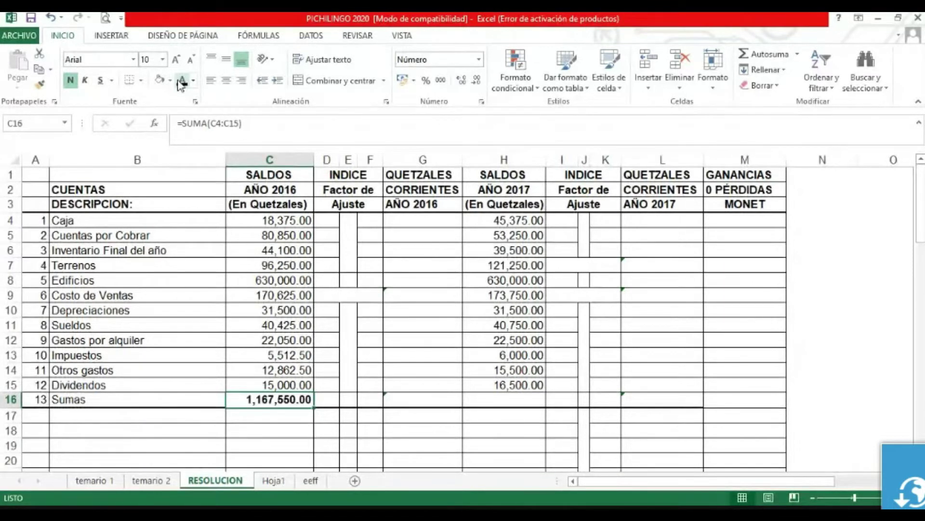
- Reveal the 2017 Sumas total of 1,195,875.00 in H16 and the Depreciaciones Acumuladas entries of row 17, 126,000.00 and 157,500.00, in black
key("Right")
key("Right")
key("Right")
key("Right")
key("Right")
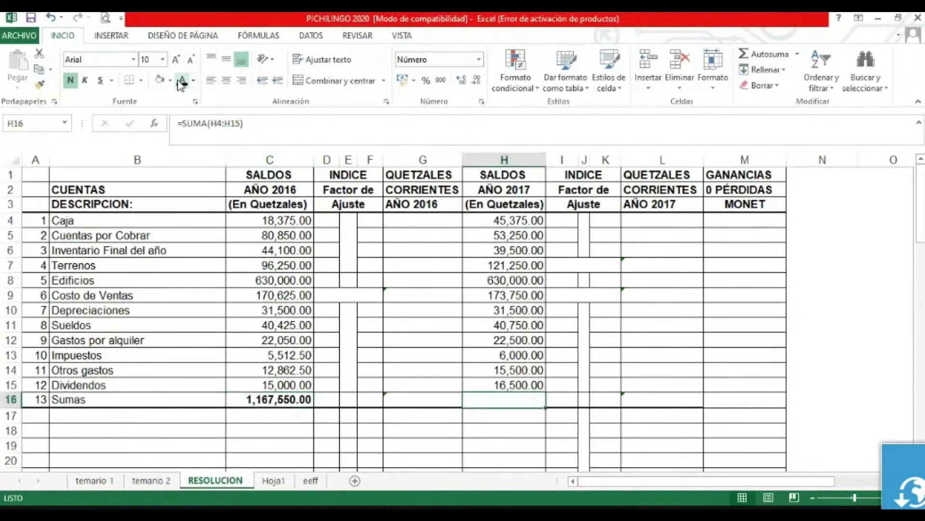
left_click(181, 83)
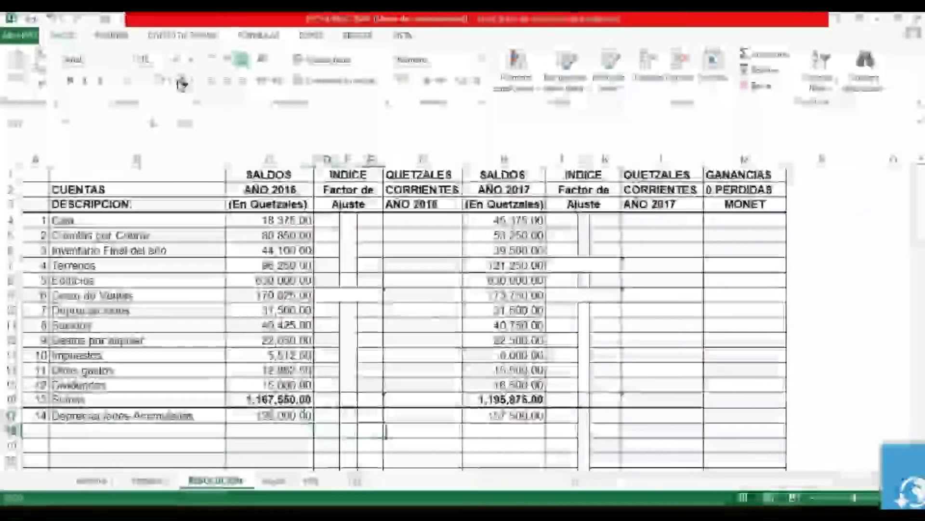
- Reveal the Cuentas por Pagar entries in row 18 in black: number 15, name, 47,775.00 for 2016 and 31,000.00 for 2017
type("15")
key("Tab")
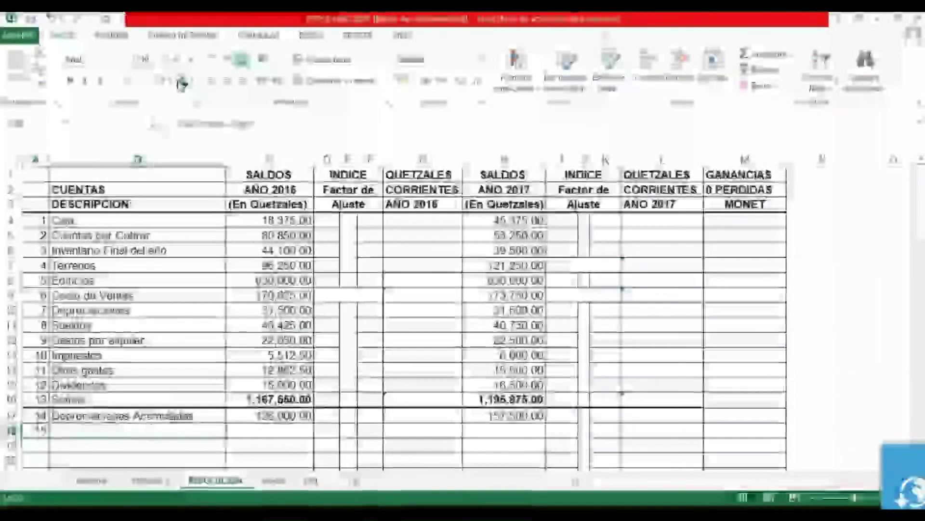
type("Cuentas por Pagar")
key("Tab")
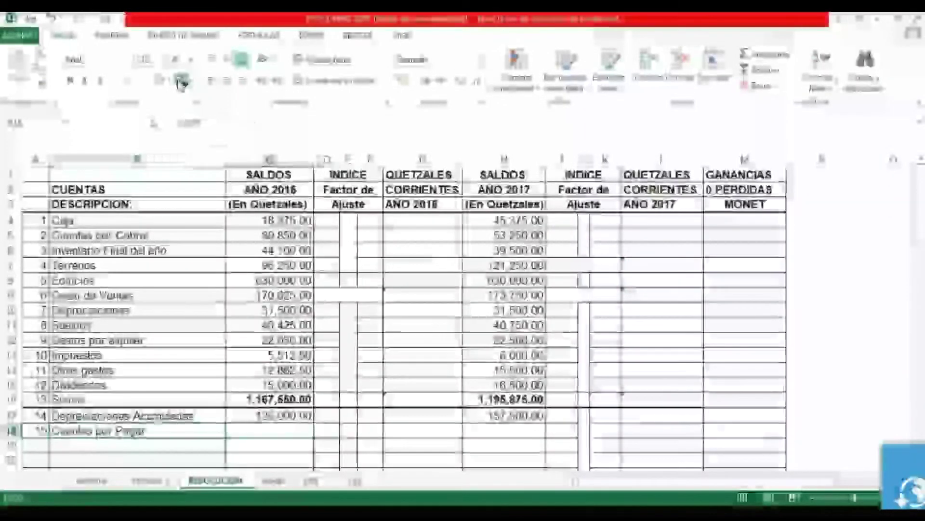
type("47775")
key("Tab")
key("Tab")
key("Tab")
key("Tab")
key("Tab")
type("31000")
key("Return")
- Reveal the Gastos Acumulados entries in row 19 in black: number 16, name, 12,495.00 for 2016 and 11,570.00 for 2017
type("16")
key("Tab")
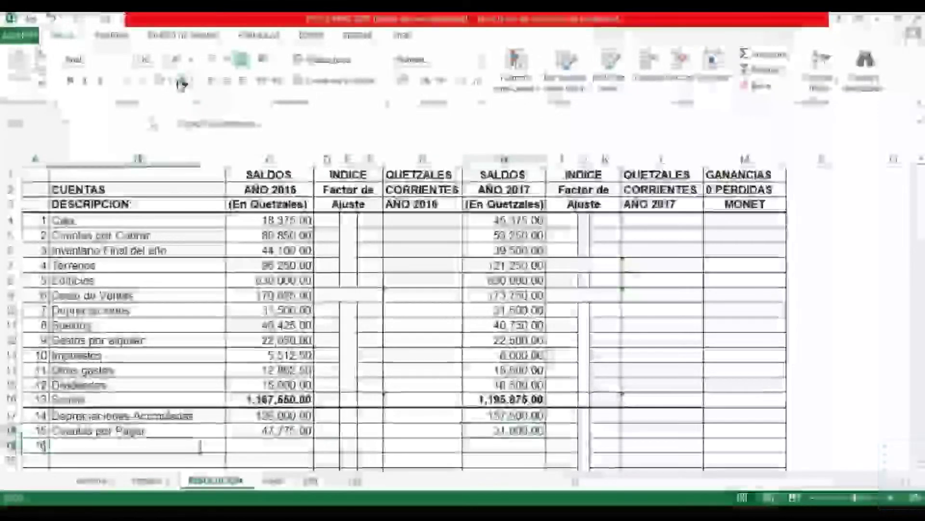
type("Gastos Acumulados")
key("Tab")
type("12495")
key("Tab")
key("Tab")
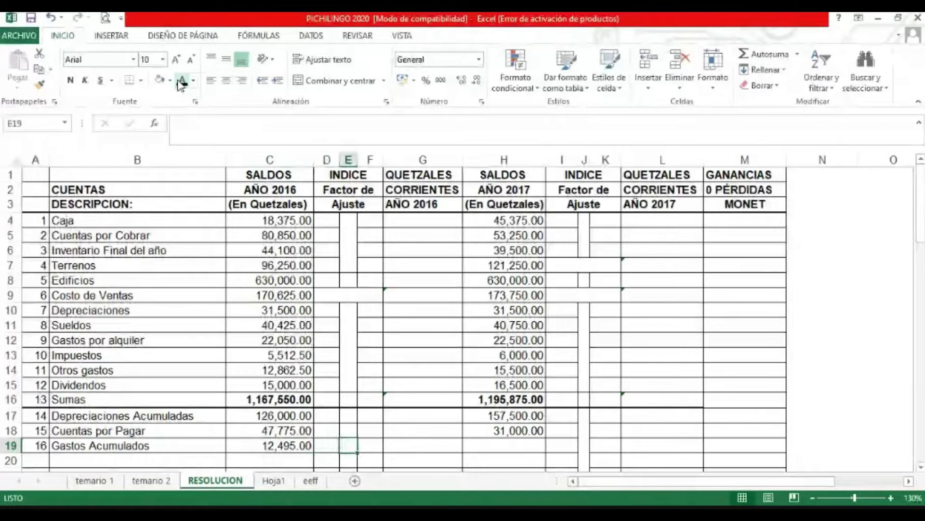
key("Tab")
key("Tab")
key("Tab")
key("Return")
- Reveal the Hipotecas por Pagar entries in row 20 in black: number 17, name, and 165,375.00 for both 2016 and 2017
type("17")
key("Tab")
type("Hipotecas por Pagar")
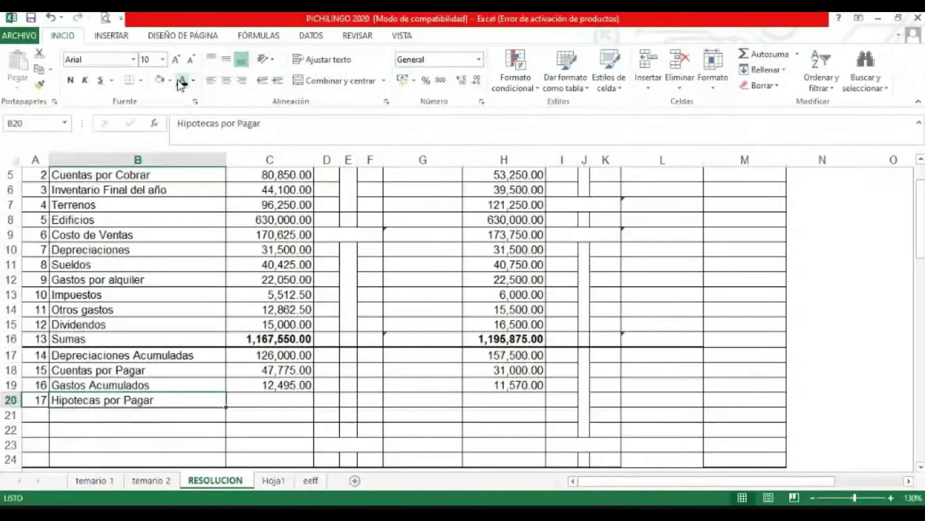
key("Tab")
type("165375")
key("Tab")
key("Tab")
key("Tab")
key("Tab")
key("Tab")
type("165375")
key("Return")
- Reveal the Capital en Acciones entries in row 21 in black: number 18, name, and 375,000.00 for both 2016 and 2017
key("Left")
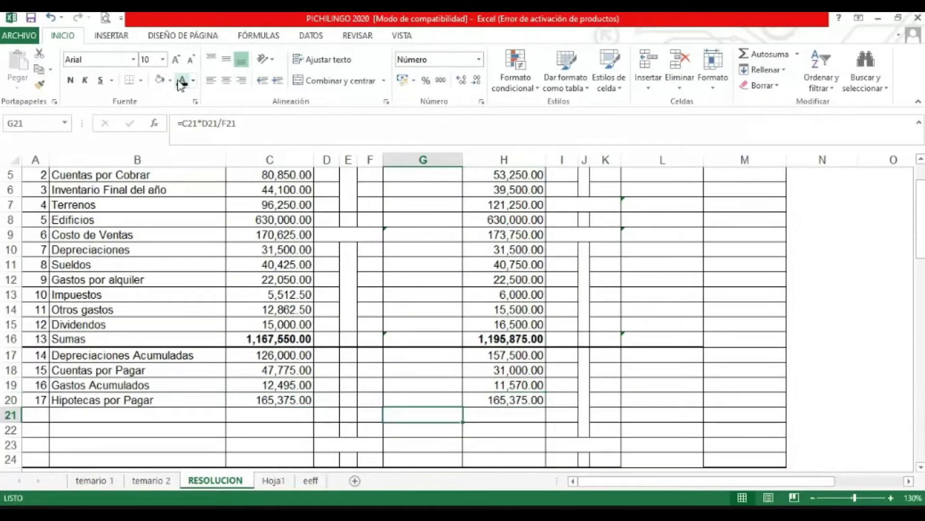
key("Home")
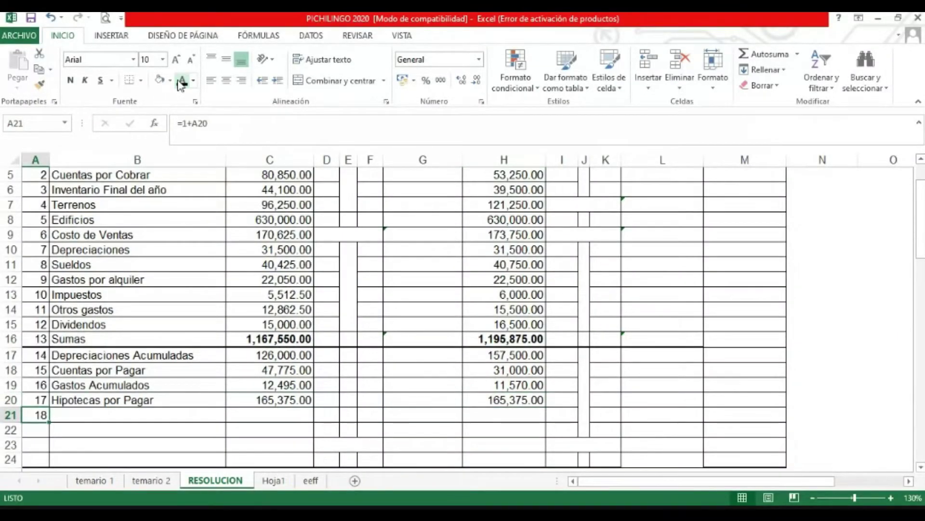
key("Tab")
type("Capital en Acciones")
- Reveal the Ventas entries in row 22 in black: number 19, name, 316,050.00 for 2016 and 312,500.00 for 2017
key("Down")
type("Ventas")
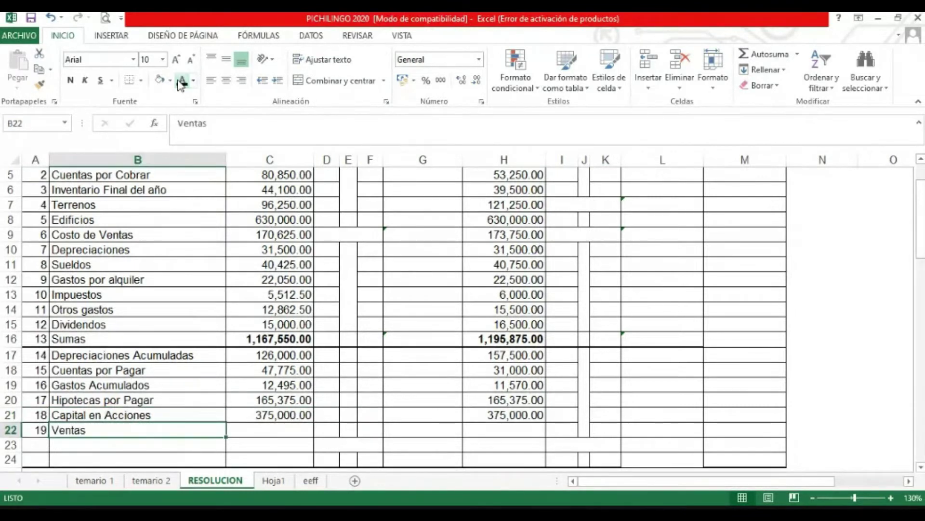
key("Tab")
type("316050")
key("Tab")
key("Tab")
key("Tab")
key("Tab")
key("Tab")
key("ctrl+v")
- Reveal the Utilidades Retenidas Inicio de Año entries in row 23 in black: number 20, name, 124,855.00 for 2016 and 142,930.00 for 2017
key("Down")
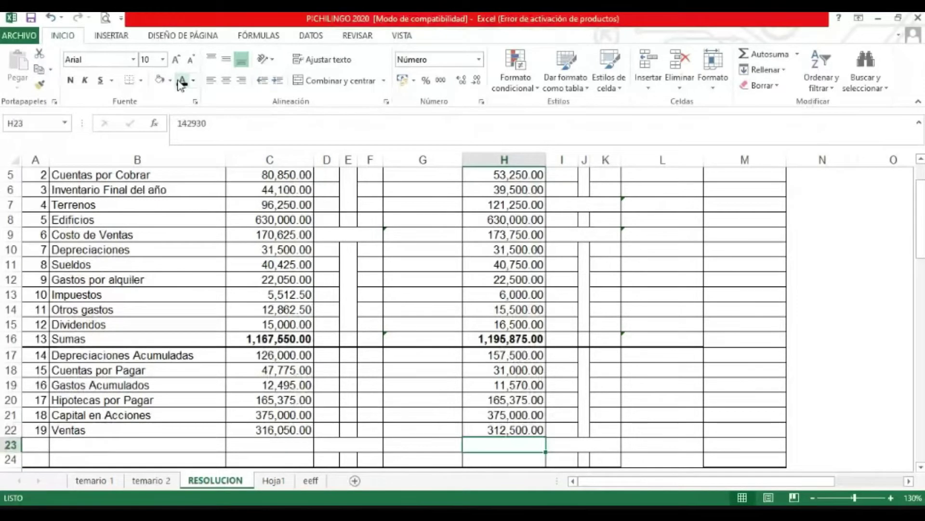
key("Home")
type("20\tUtilidades Retenidas Inicio de Año")
key("Tab")
key("Tab")
key("ctrl+v")
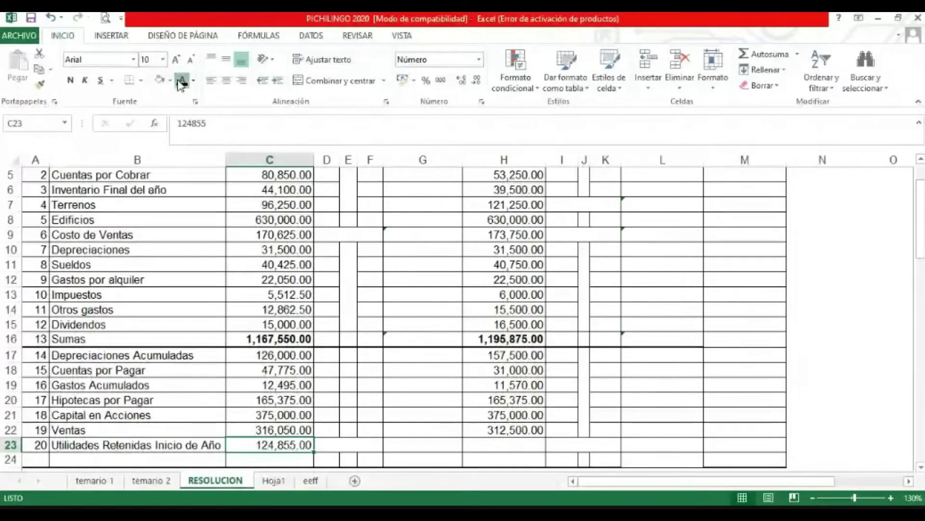
key("Tab")
key("Tab")
key("Tab")
key("ctrl+v")
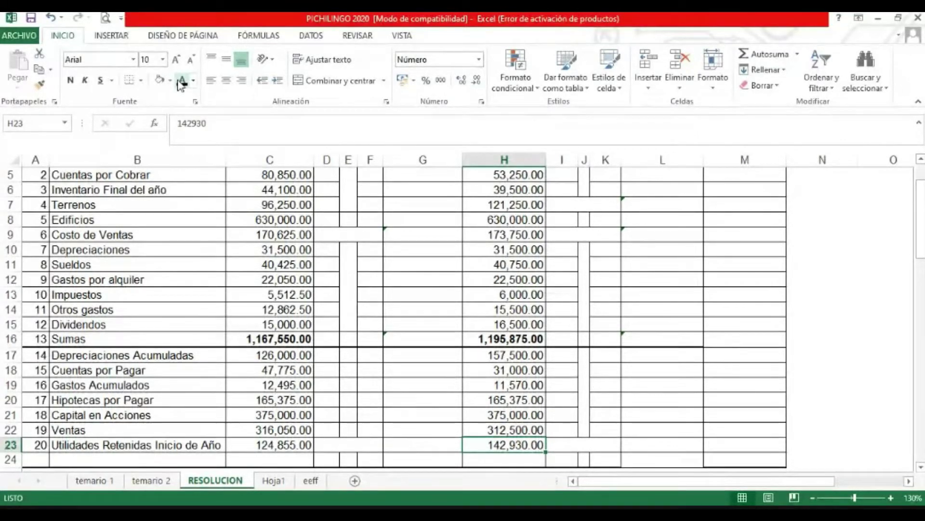
- Reveal the second Sumas row 24 in black: number 21, name, and totals 1,167,550.00 for 2016 and 1,195,875.00 for 2017
key("ctrl+z")
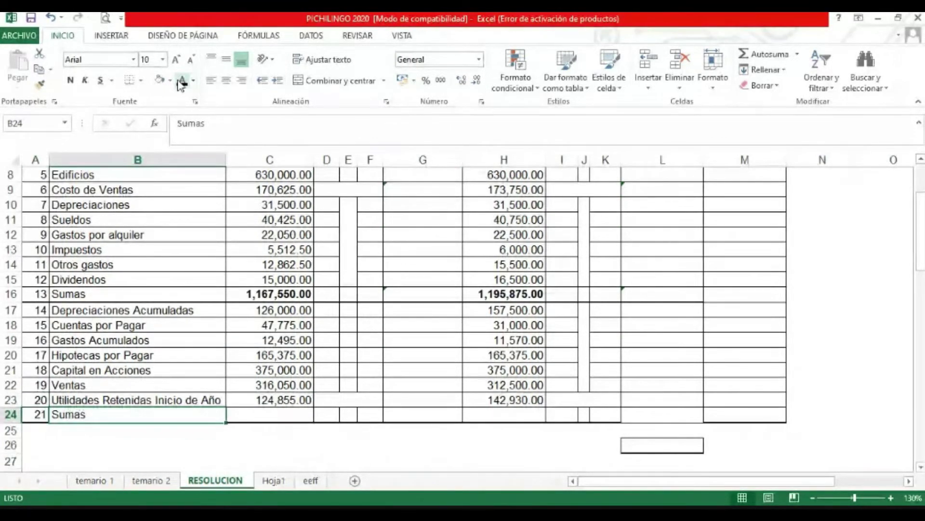
key("ctrl+y")
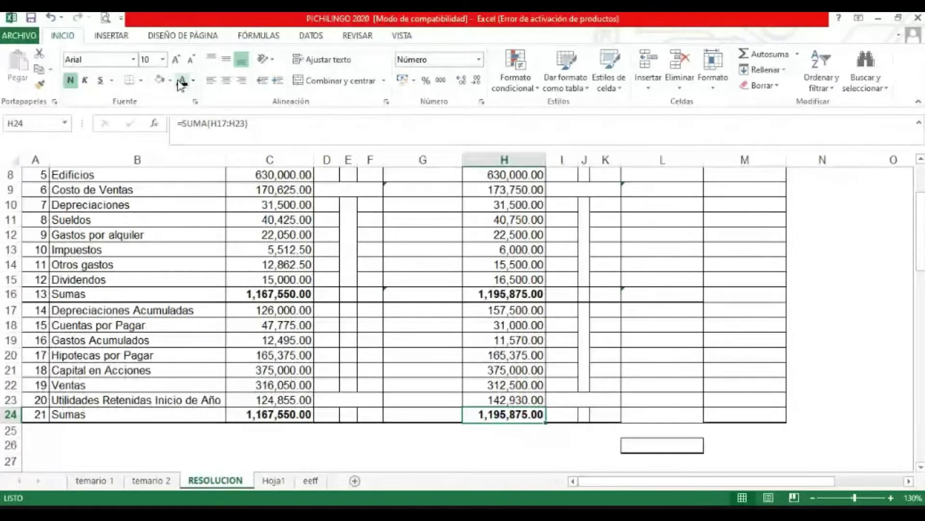
- Reveal Caja's 2016 adjustment factor 155 / 147 in D4:F4 and its adjusted value 19,375.00 in G4 in black
key("ctrl+Up")
key("Down")
key("Left")
key("Left")
key("Left")
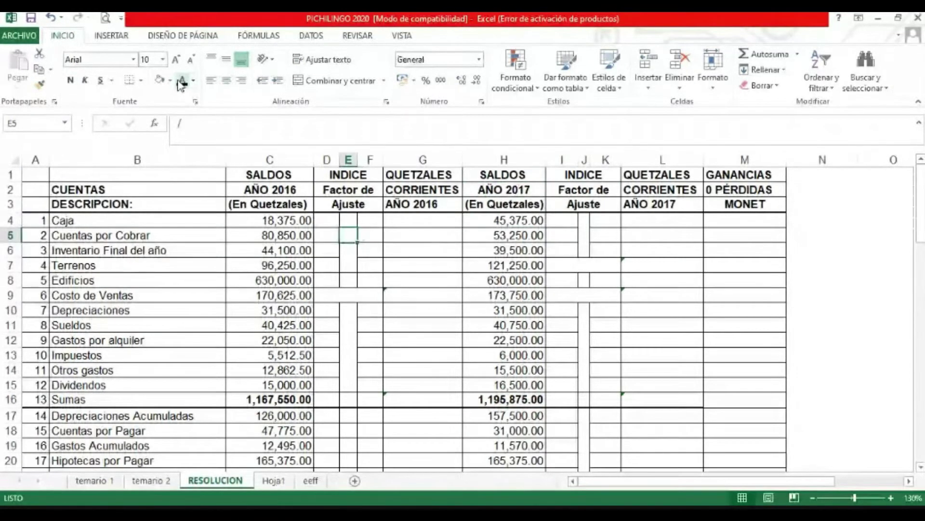
key("Up")
key("Left")
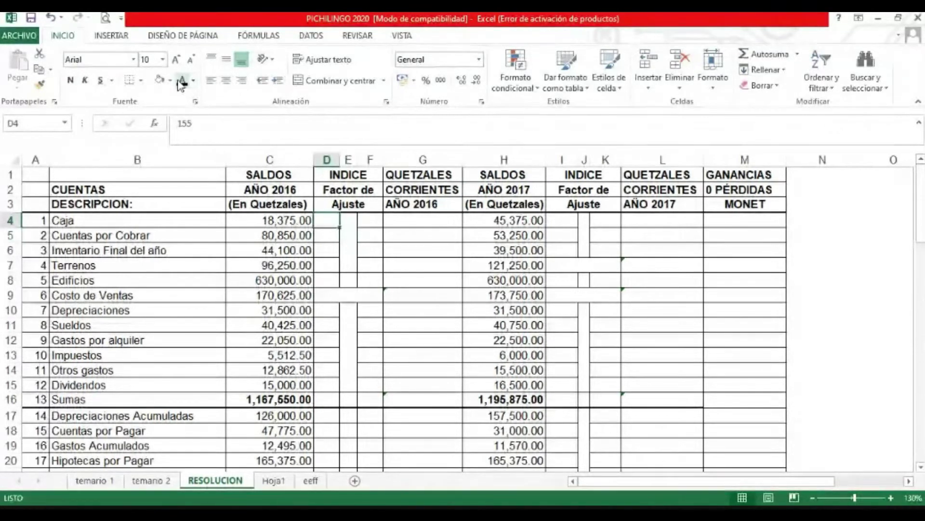
left_click(181, 82)
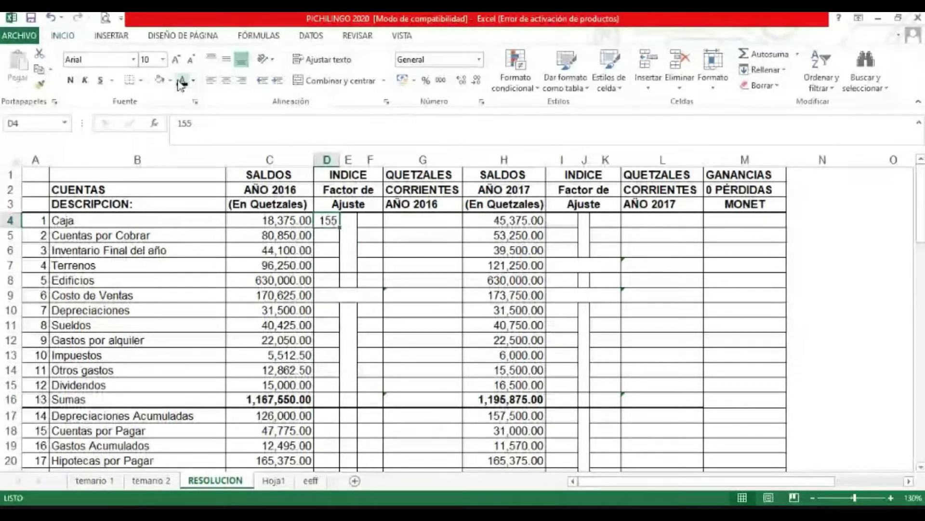
key("Right")
left_click(181, 82)
key("Right")
left_click(181, 81)
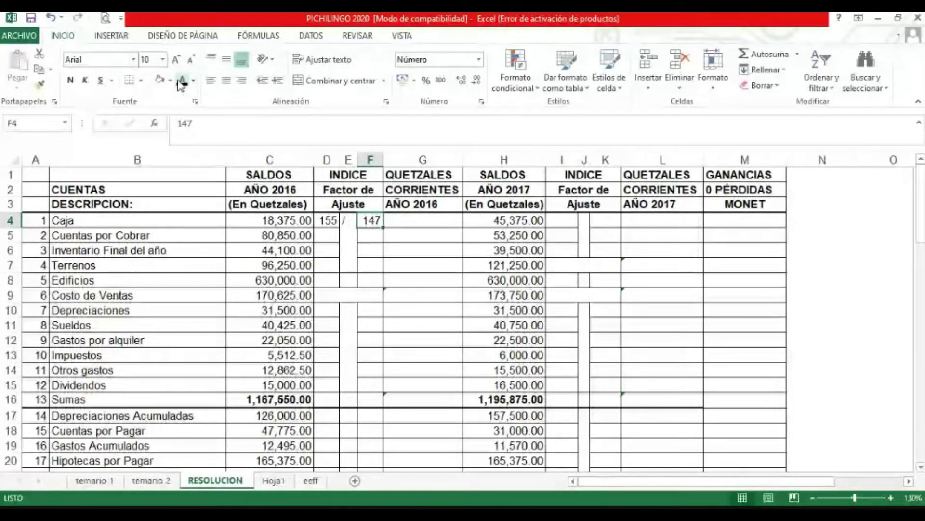
key("Right")
left_click(181, 82)
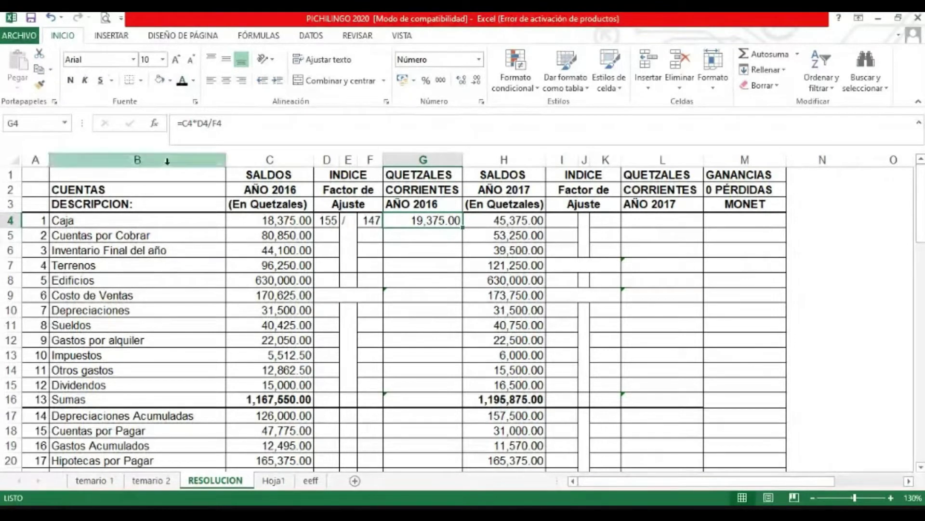
- Highlight Caja's 2016 balance in C4 and its adjusted 2016 value in G4 with an orange fill
left_click(265, 225)
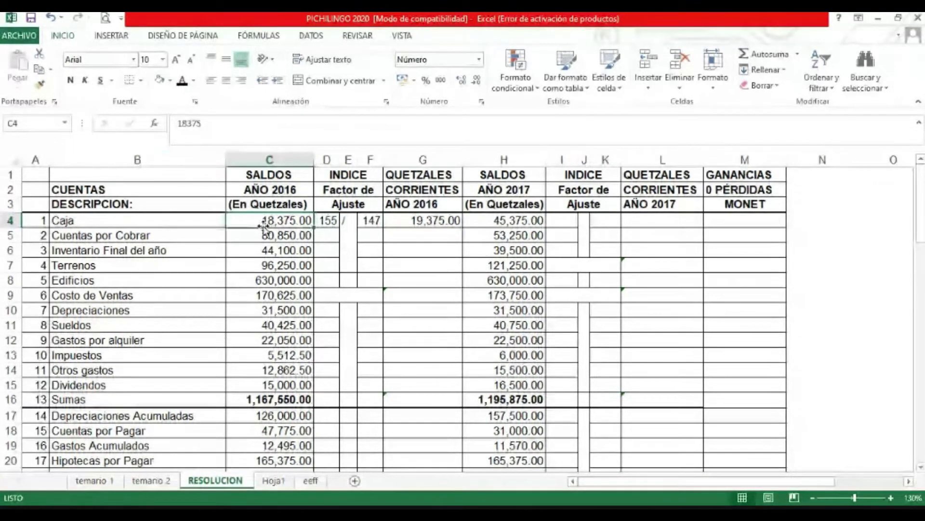
left_click(170, 81)
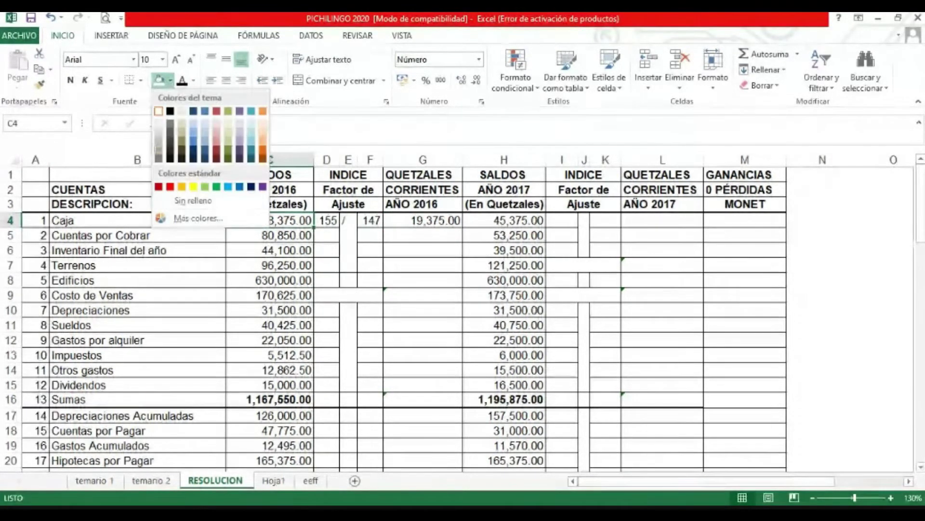
left_click(182, 186)
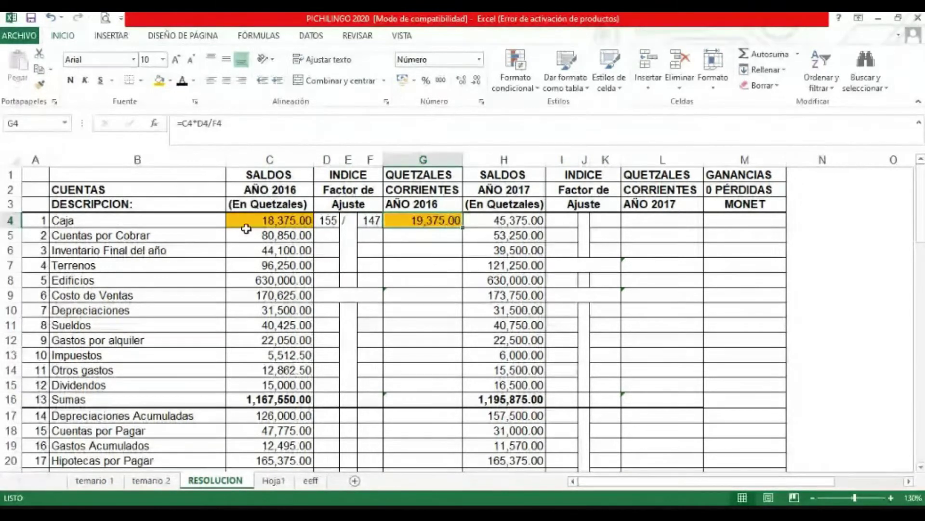
left_click(241, 219)
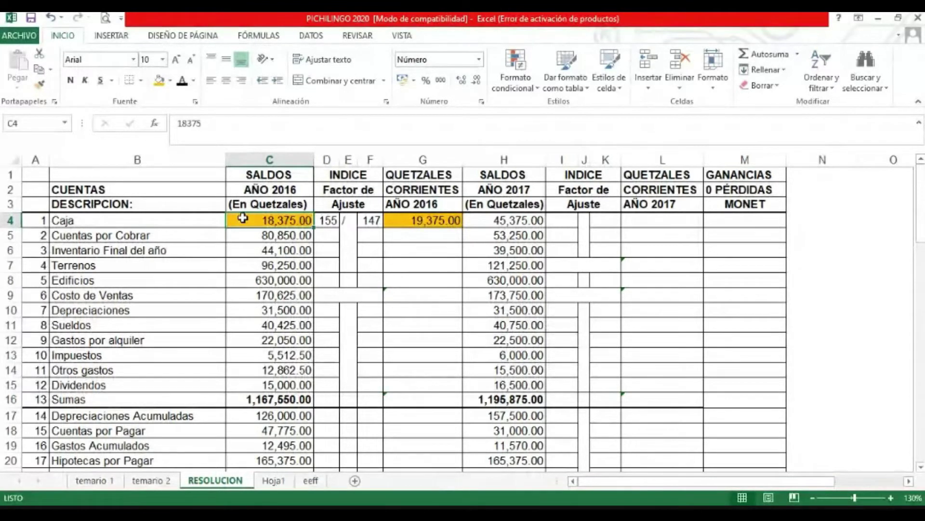
left_click(406, 220)
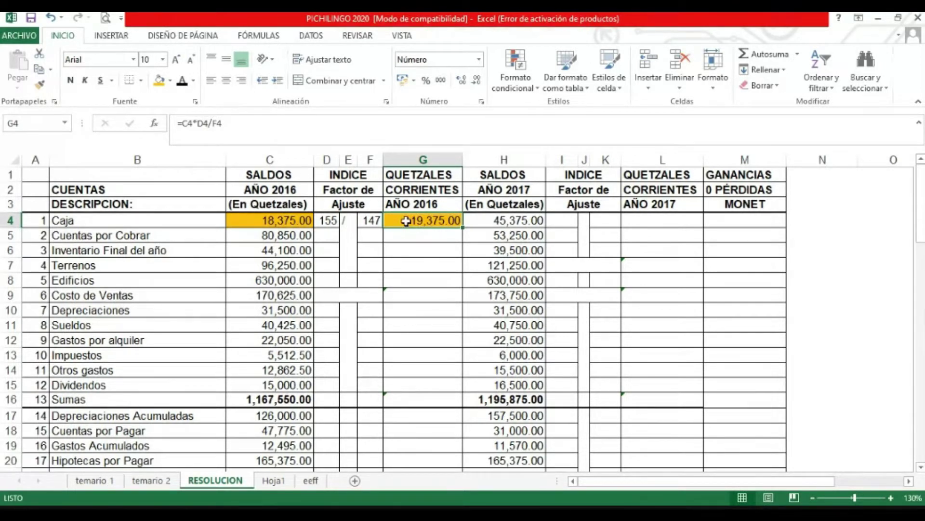
- Reveal Caja's monetary gain or loss of -1,000.00 in M4 in black
key("Right")
key("Right")
key("Right")
key("Right")
key("Right")
key("Right")
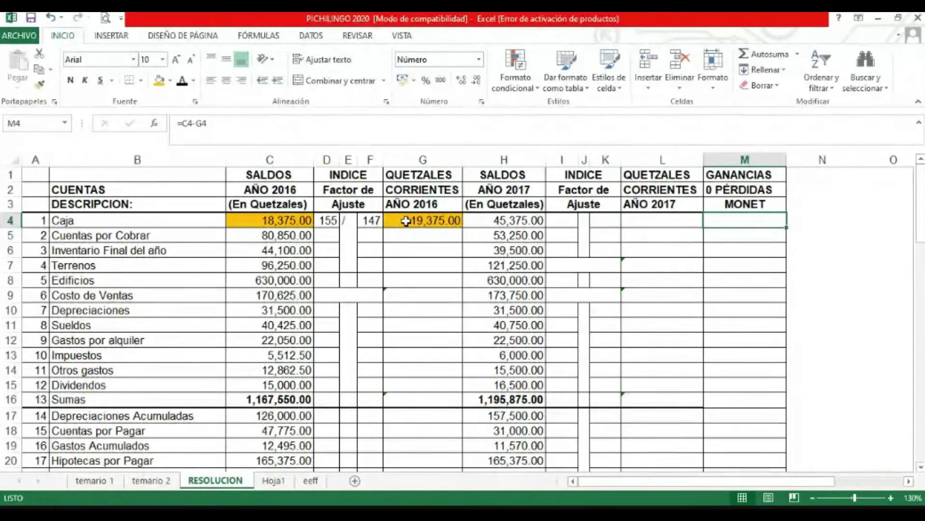
left_click(183, 83)
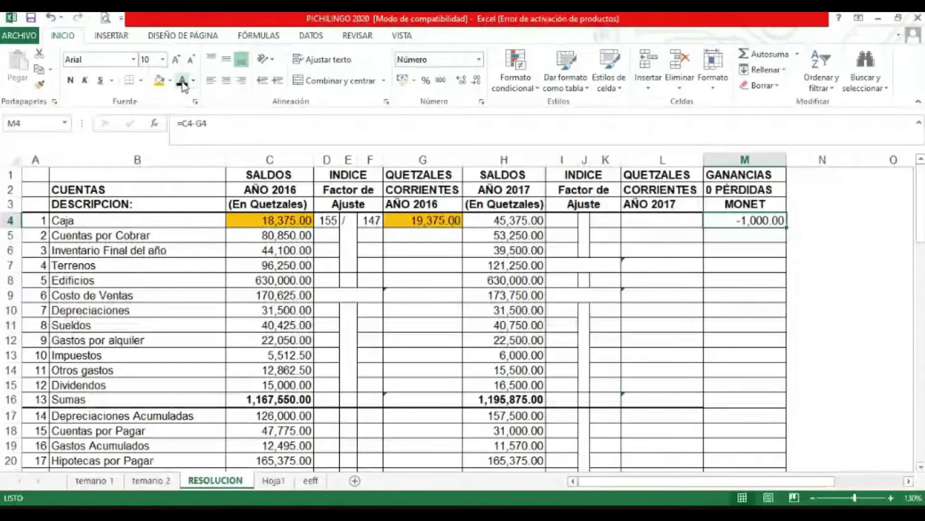
left_click(506, 159)
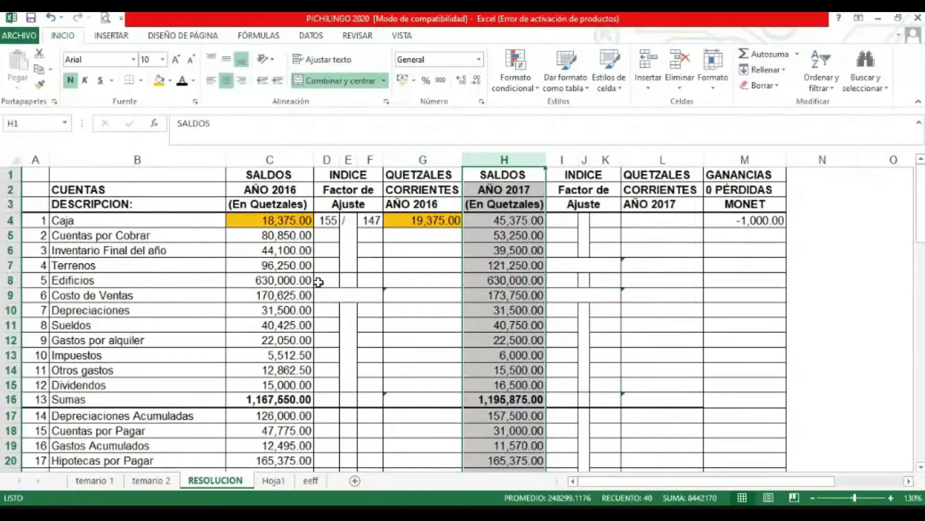
- Reveal the Cuentas por Cobrar 2016 factor 155 / 147 in D5:F5 and its adjusted value 85,250.00 in G5 in black
left_click(324, 235)
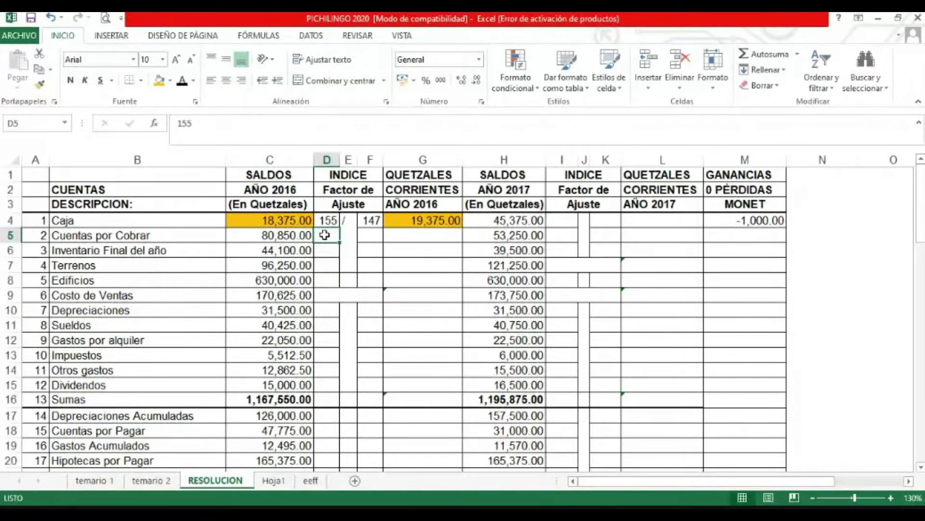
left_click(183, 81)
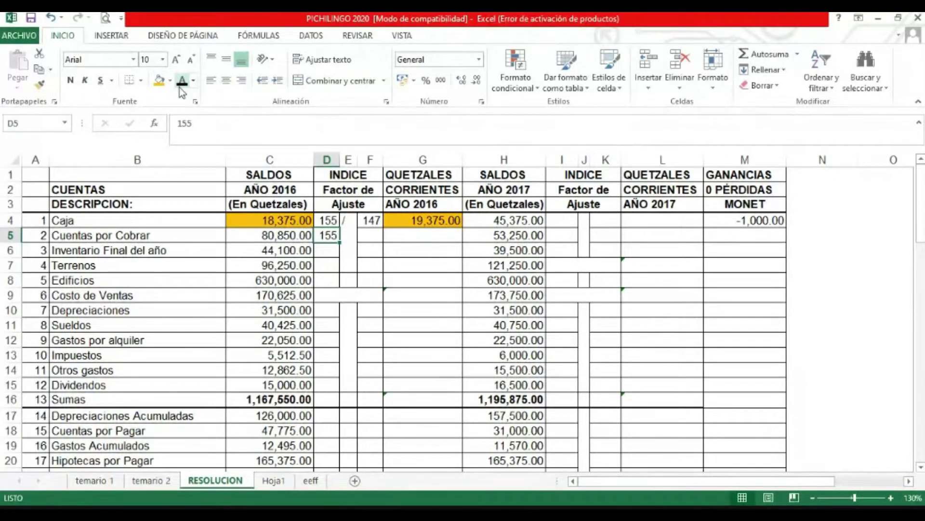
key("Right")
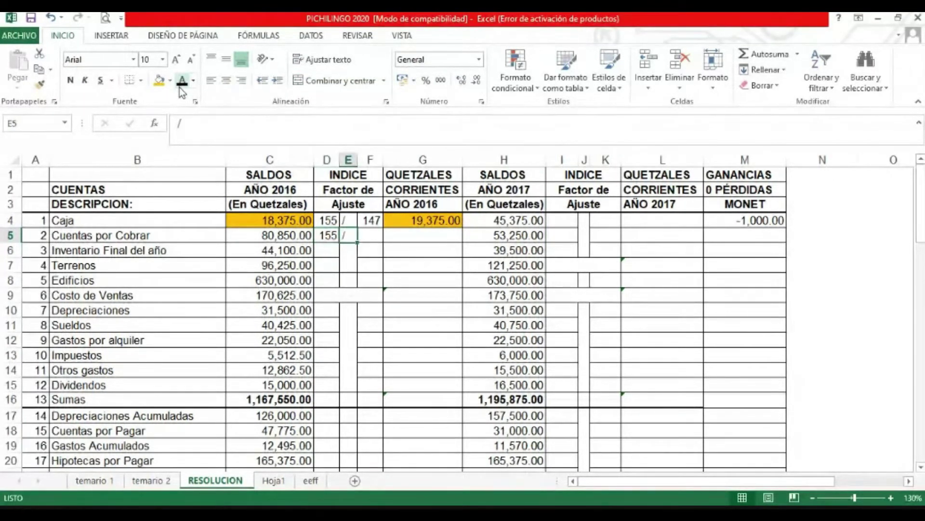
key("Right")
left_click(180, 87)
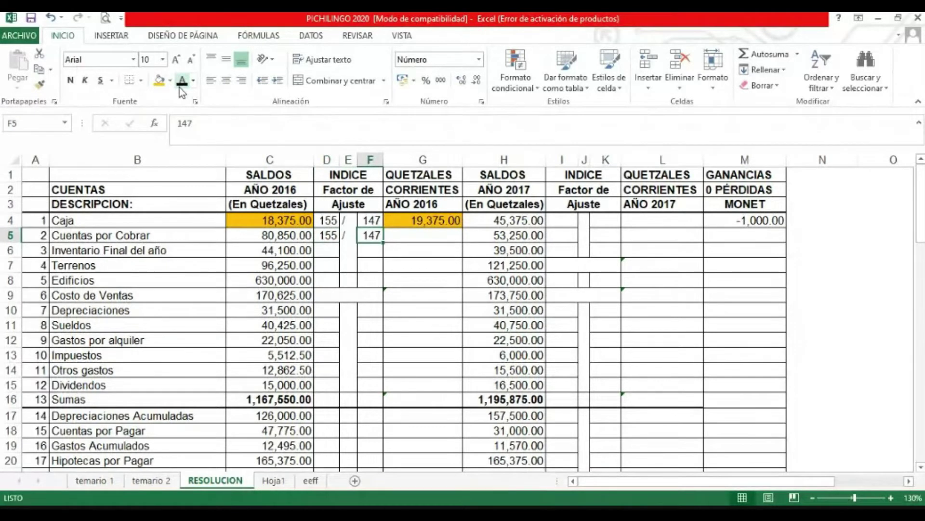
key("Right")
left_click(181, 87)
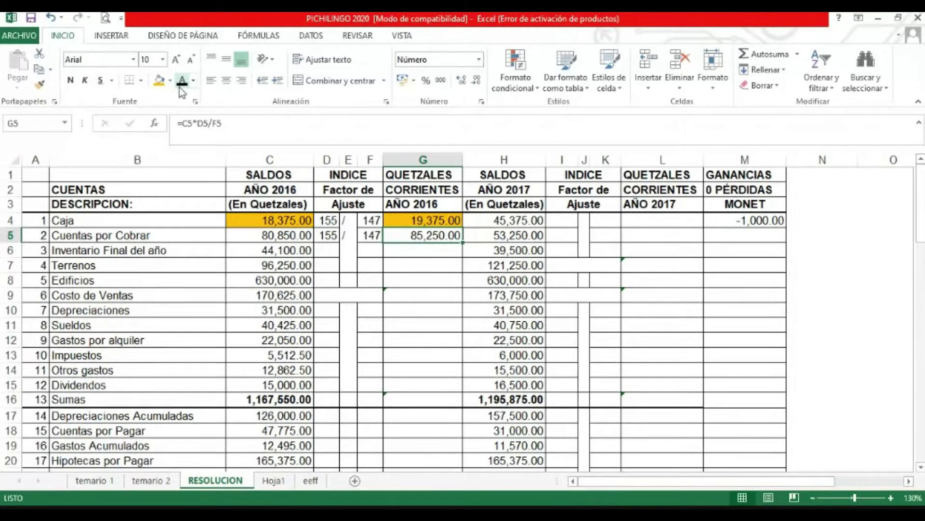
- Reveal the Cuentas por Cobrar monetary gain or loss of -4,400.00 in M5 in black
key("Right")
key("Right")
key("Right")
key("Right")
key("Right")
key("Right")
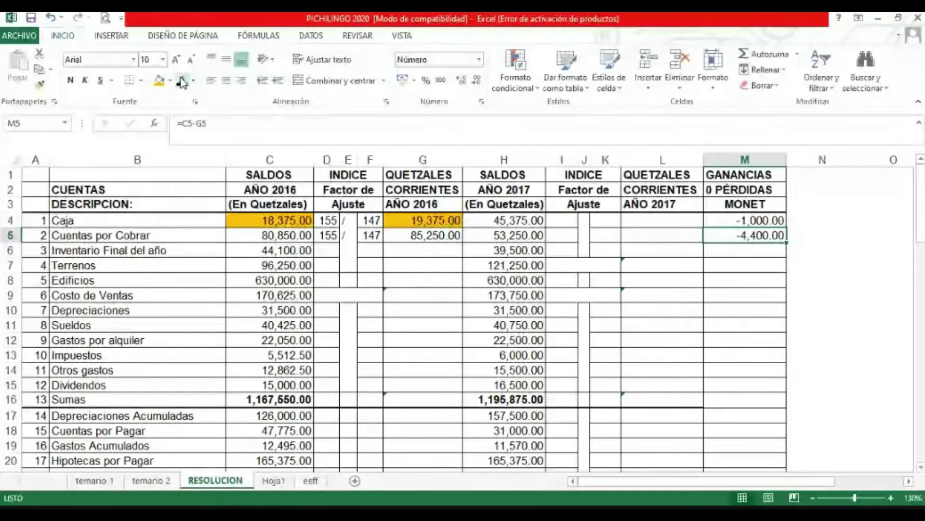
- Reveal the Inventario Final 2016 factor 155 / 147 in D6:F6 and its adjusted value 46,500.00 in G6 in black
key("Left")
key("Left")
key("Left")
key("Left")
key("Left")
key("Left")
key("Left")
key("Left")
key("Left")
key("Down")
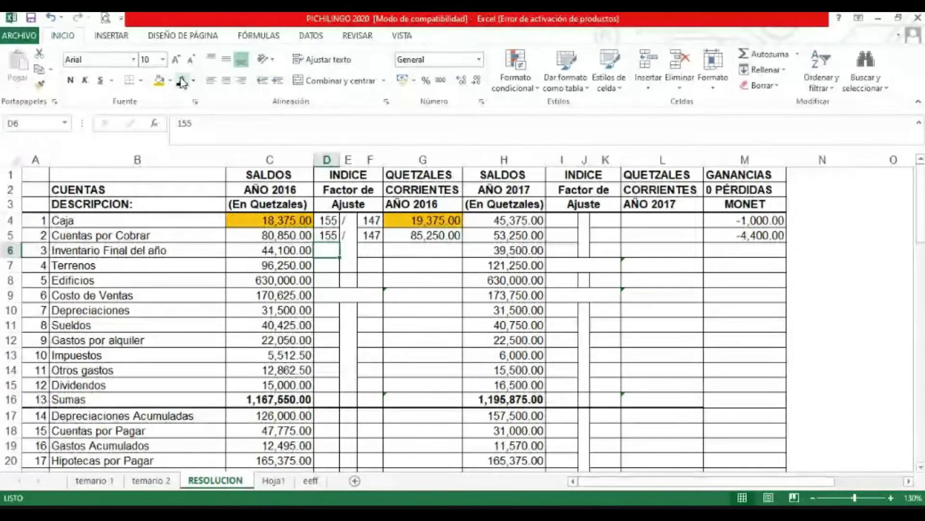
left_click(182, 82)
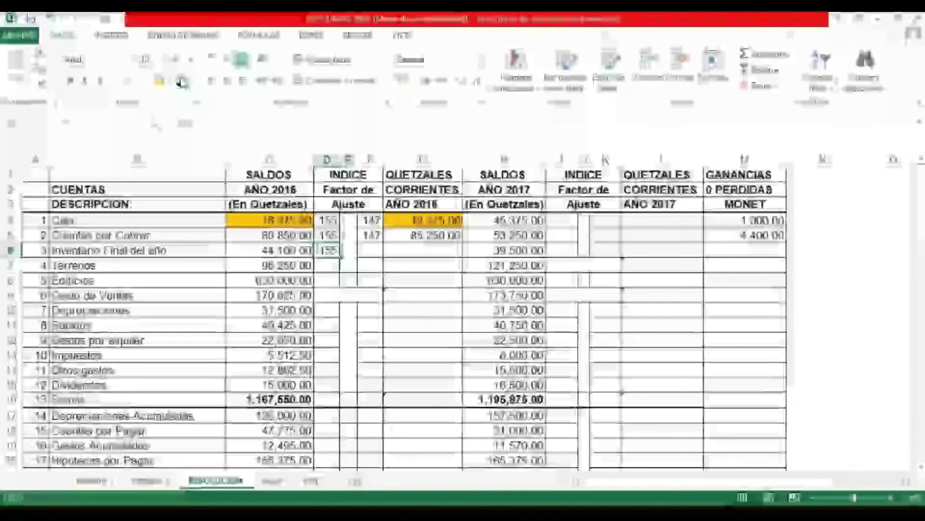
key("Right")
key("Right")
key("ctrl+d")
key("Right")
key("ctrl+d")
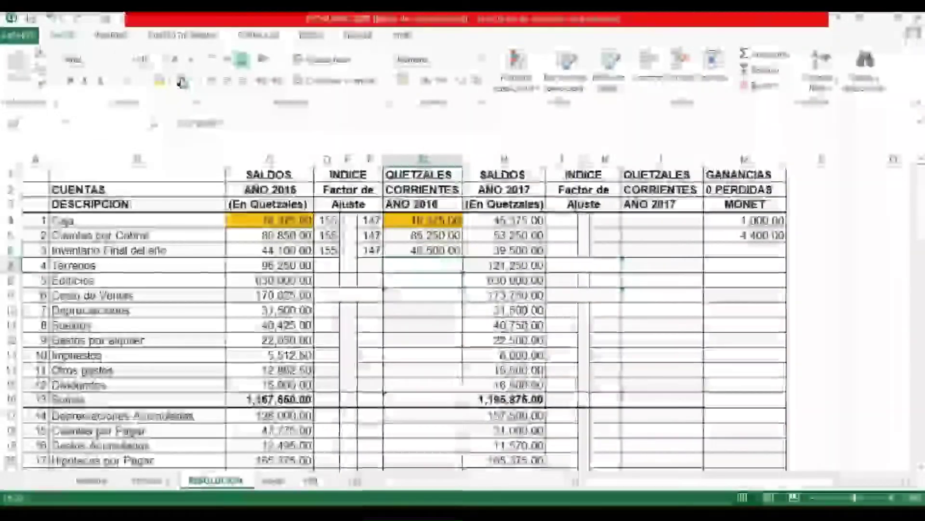
- Reveal the Terrenos 2016 factor 155 / 110 in D7:F7 and its adjusted value 135,625.00 in G7 in black
key("Down")
key("Left")
key("Left")
key("Left")
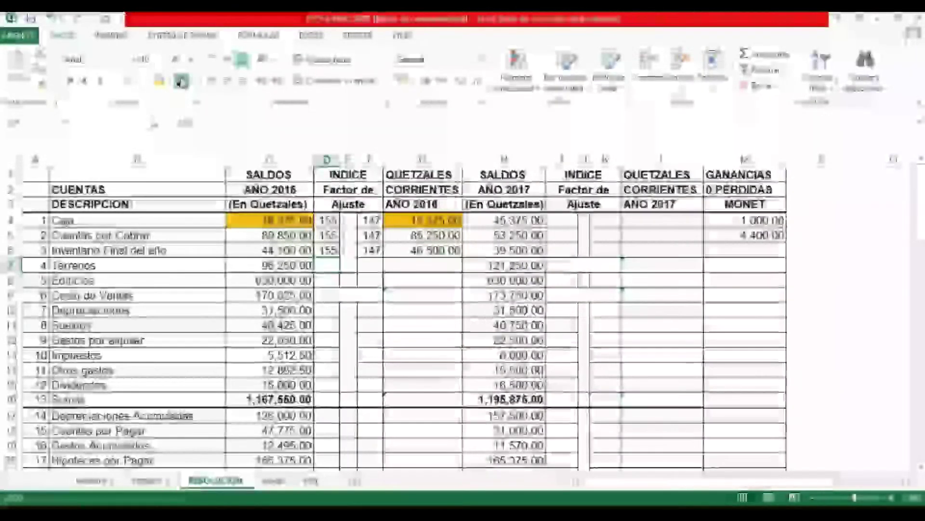
type("155")
key("Tab")
type("/")
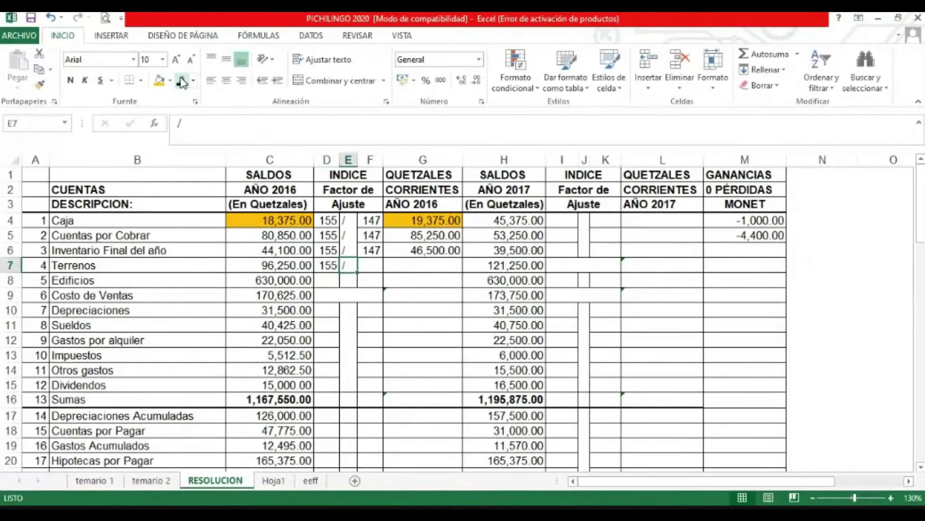
key("Tab")
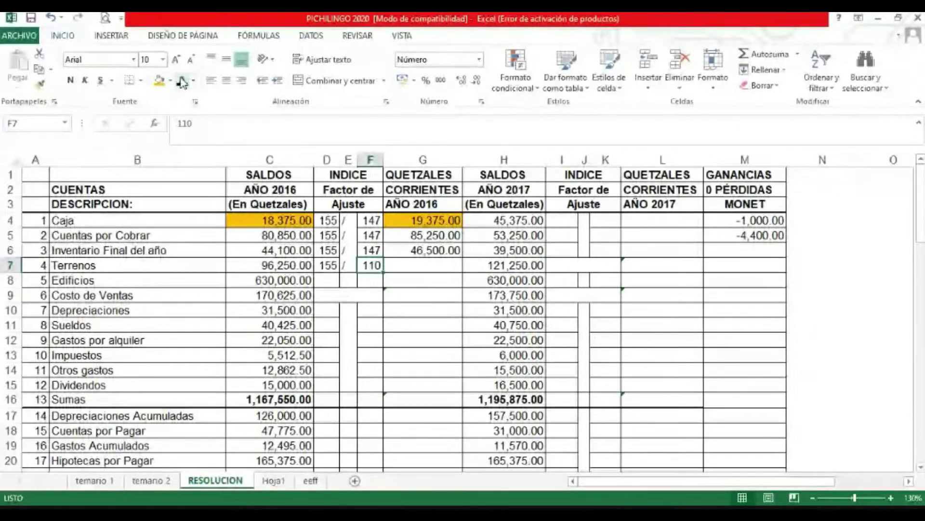
key("Right")
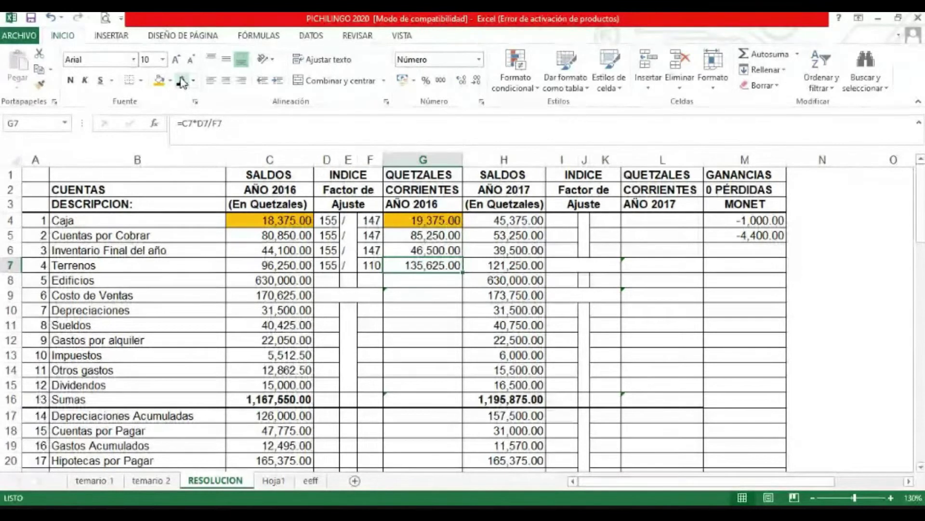
key("Down")
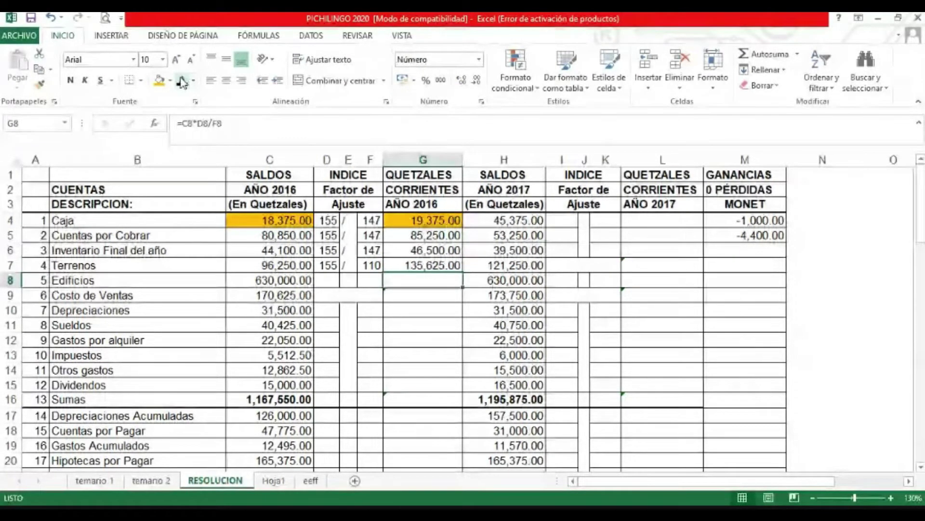
- Reveal the Edificios 2016 factor 155 / 120 in D8:F8 and its adjusted value 813,750.00 in G8 in black
key("Left")
key("Left")
key("Left")
type("155")
key("Right")
key("Right")
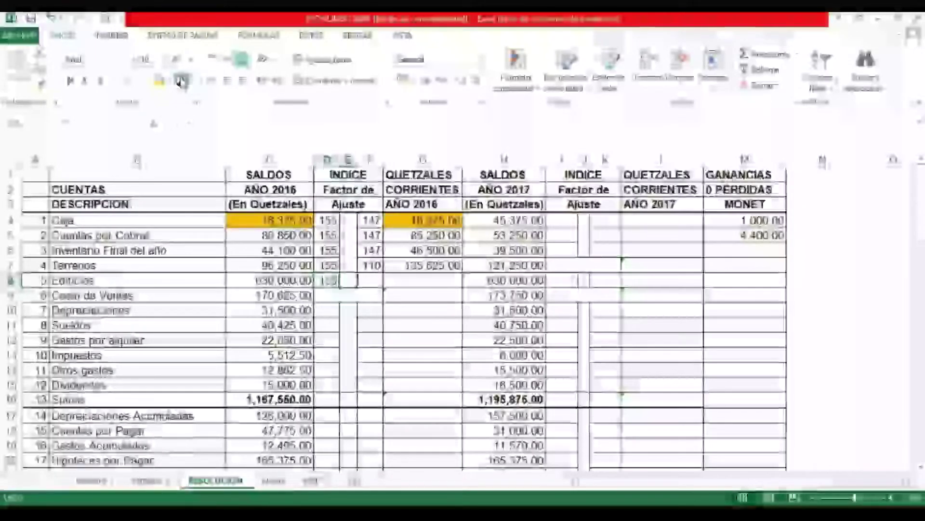
key("Right")
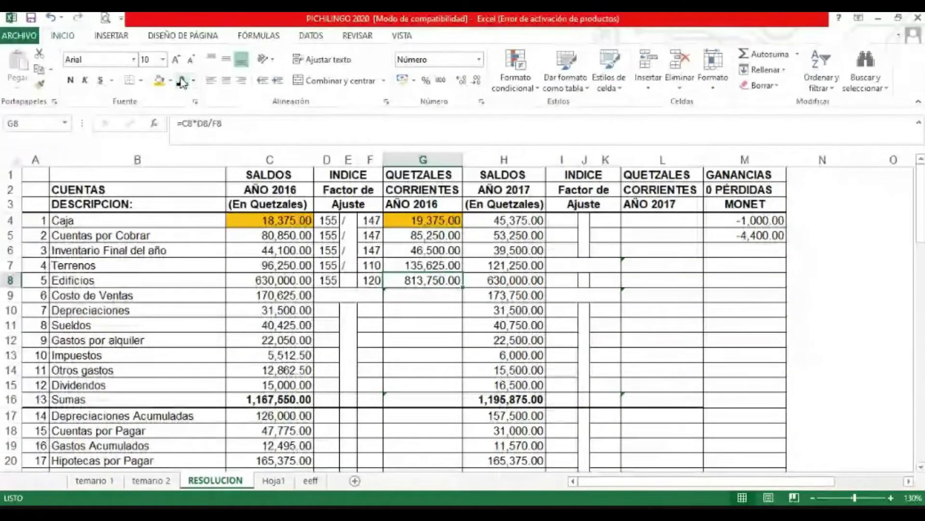
- Reveal the ANEXO 1 reference for Costo de Ventas in the merged cells D9:F9 in black
key("Down")
key("Left")
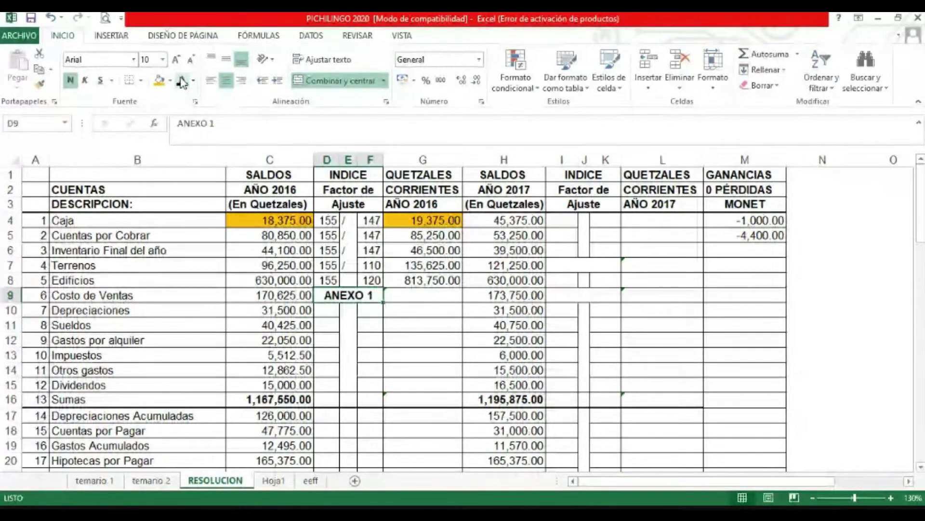
key("Down")
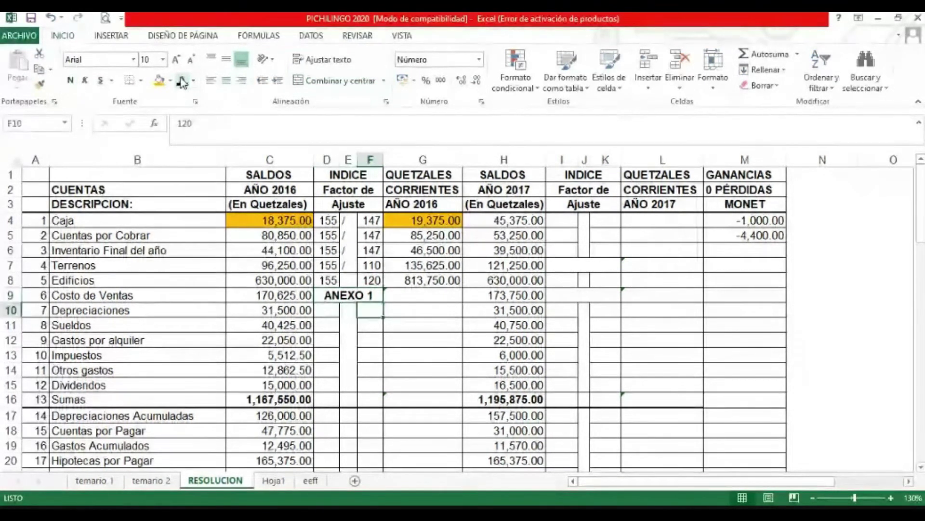
- Reveal the Depreciaciones 2016 factor 155 / 120 in D10:F10 and its adjusted value 40,687.50 in G10 in black
key("Left")
key("Left")
left_click(182, 82)
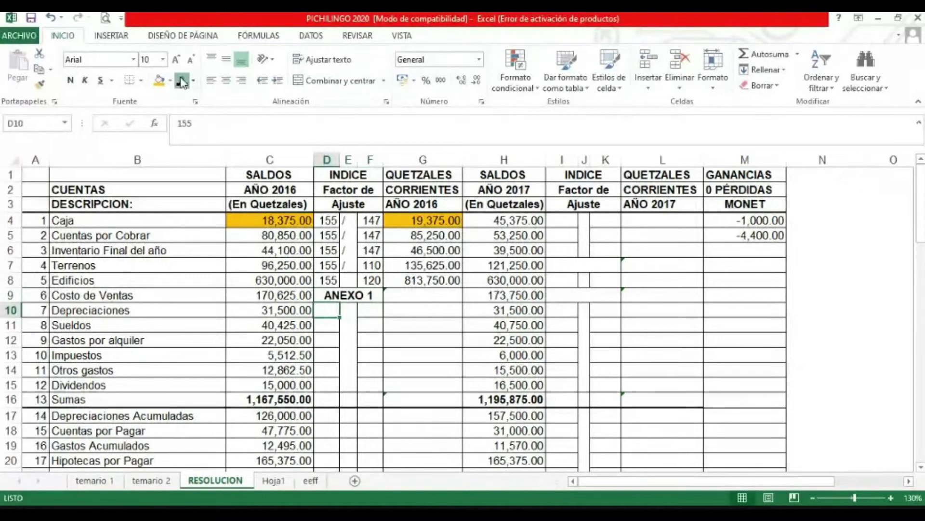
key("Right")
left_click(181, 82)
key("Right")
left_click(182, 81)
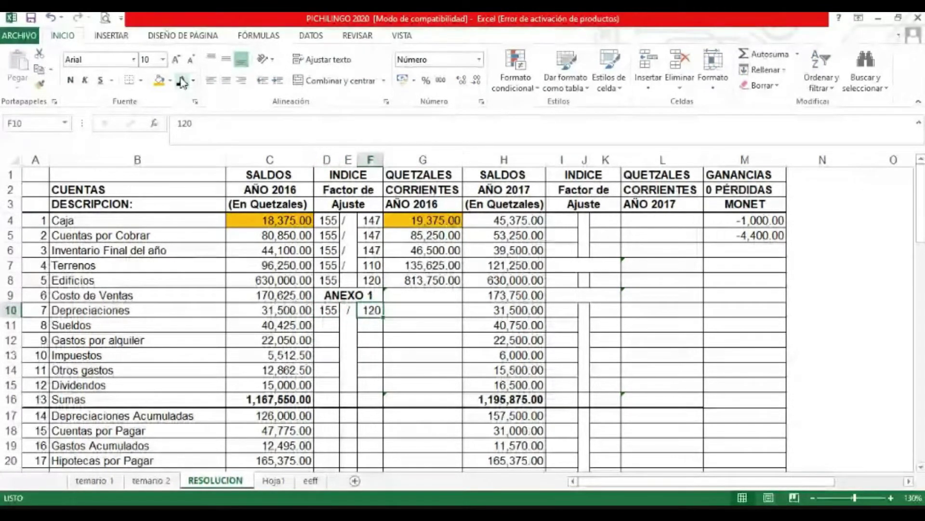
key("Right")
left_click(182, 82)
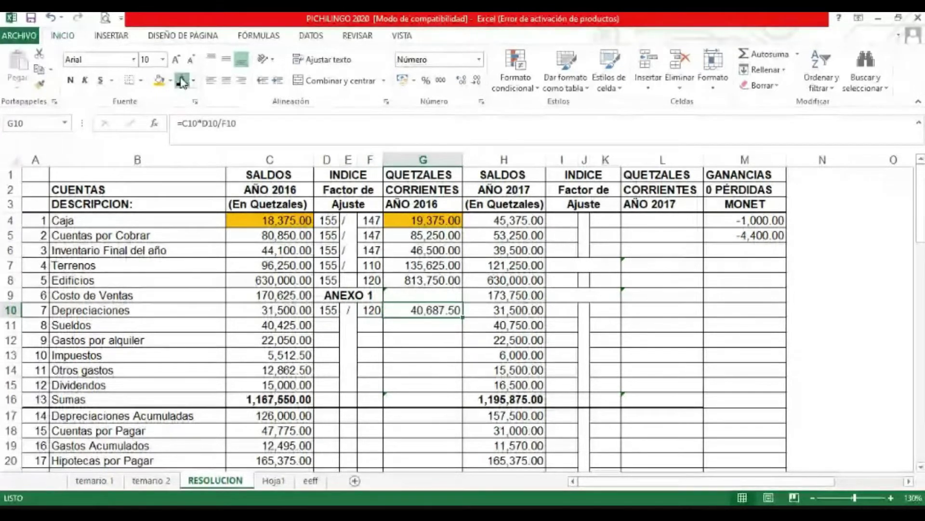
key("Down")
key("Up")
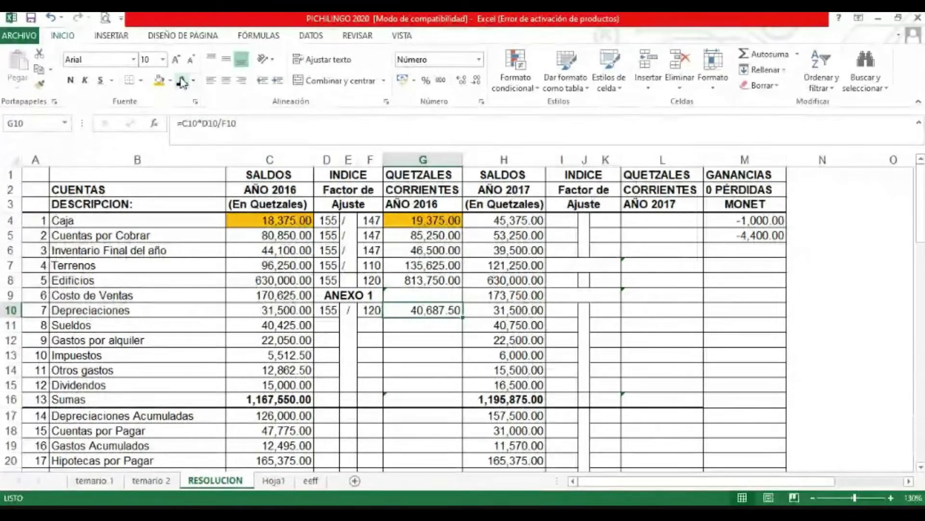
- Reveal the Sueldos 2016 factor 155 / 147 in D11:F11 and its adjusted value 42,625.00 in G11 in black
key("Down")
key("Left")
key("Left")
key("Left")
type("155")
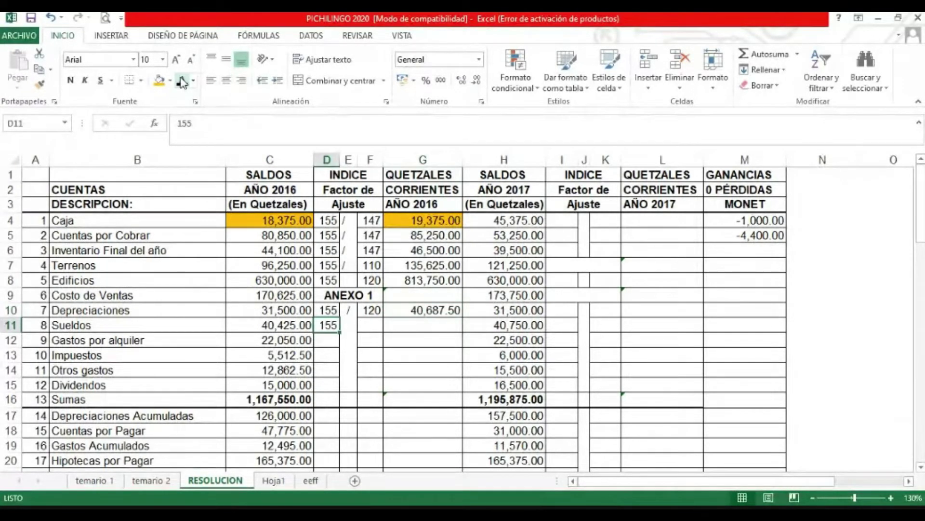
key("Right")
type("/")
key("Right")
type("147")
key("ctrl+Return")
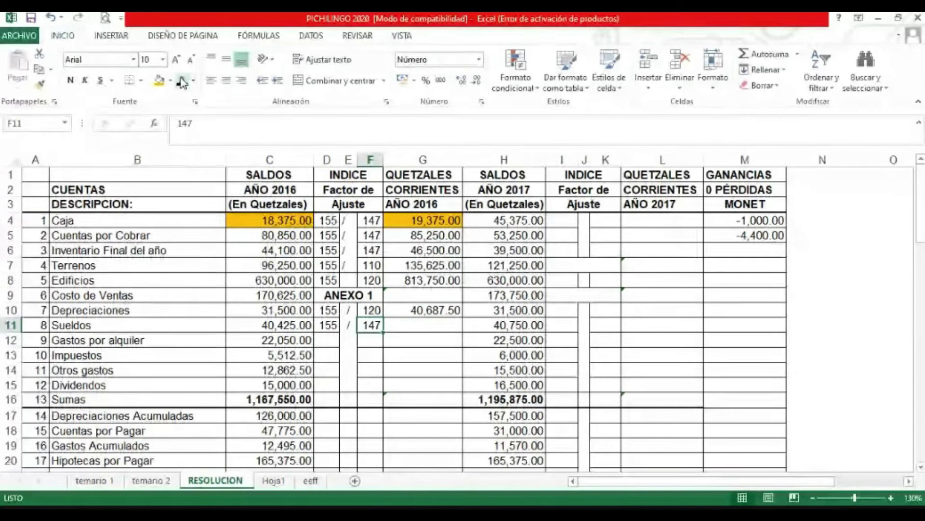
key("Right")
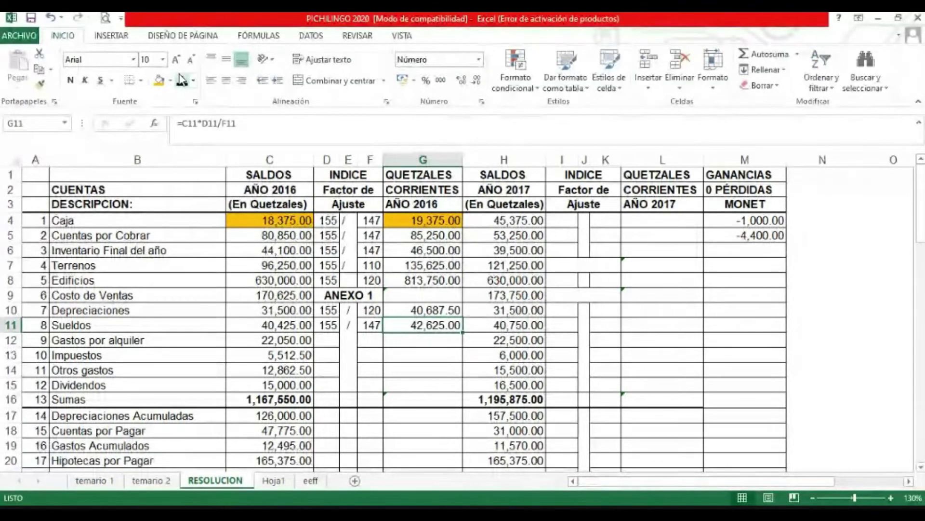
- Examine the Sueldos account's 2016 balance and adjustment factor in row 11 against the 2016 balances column
key("Left")
key("Left")
key("Left")
key("Left")
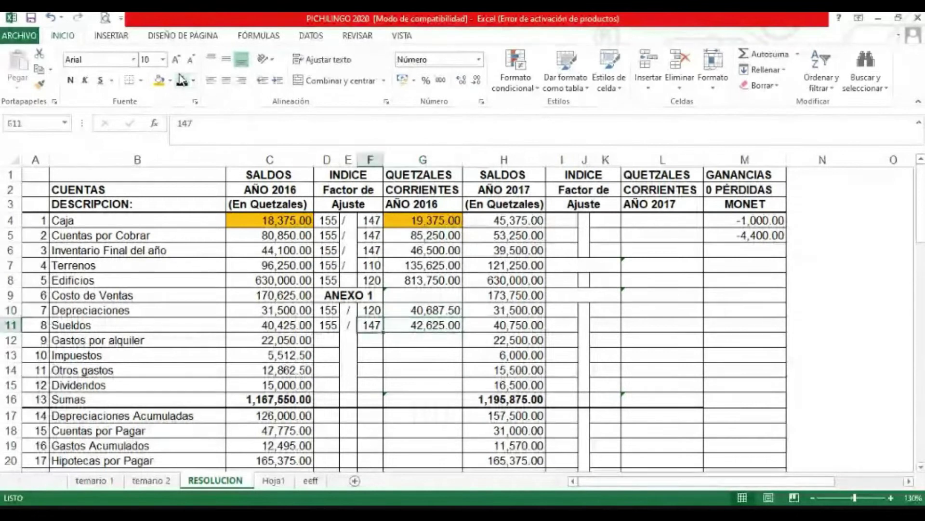
key("Left")
key("Left")
key("Right")
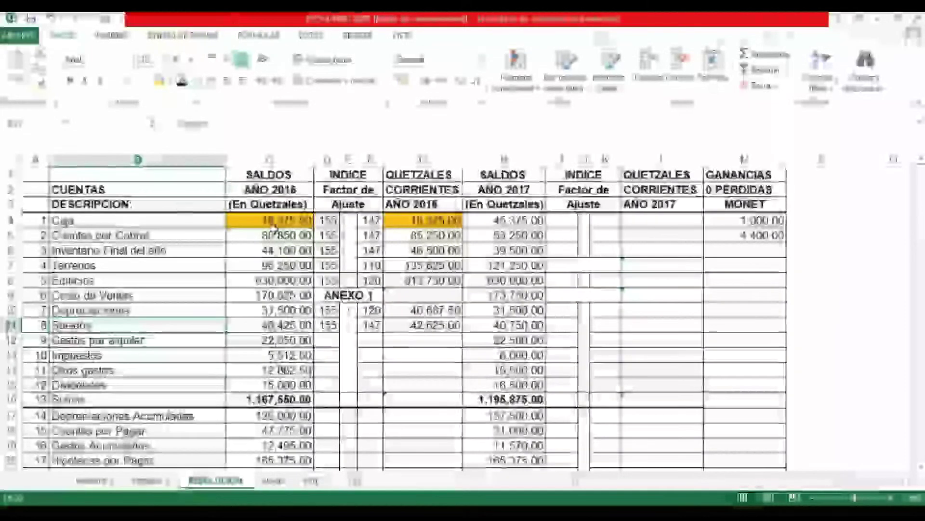
left_click(280, 153)
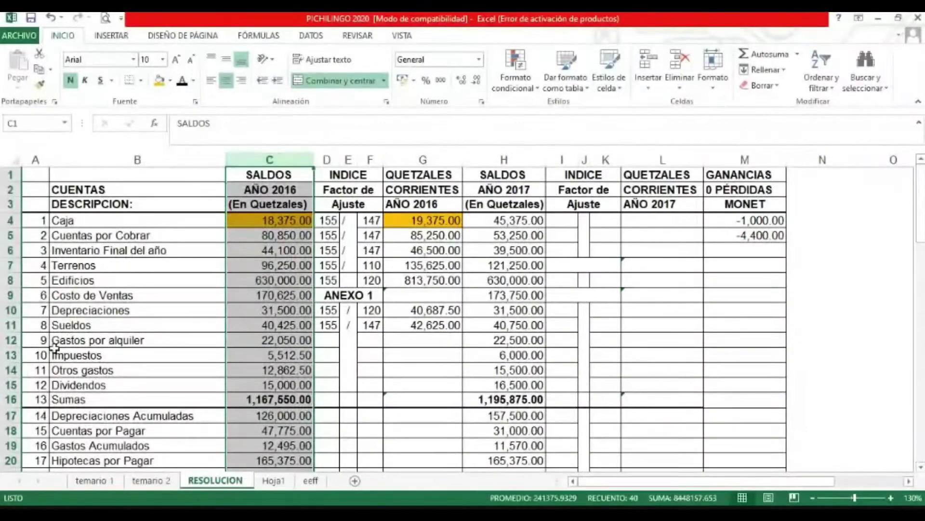
left_click(68, 326)
left_click(255, 326)
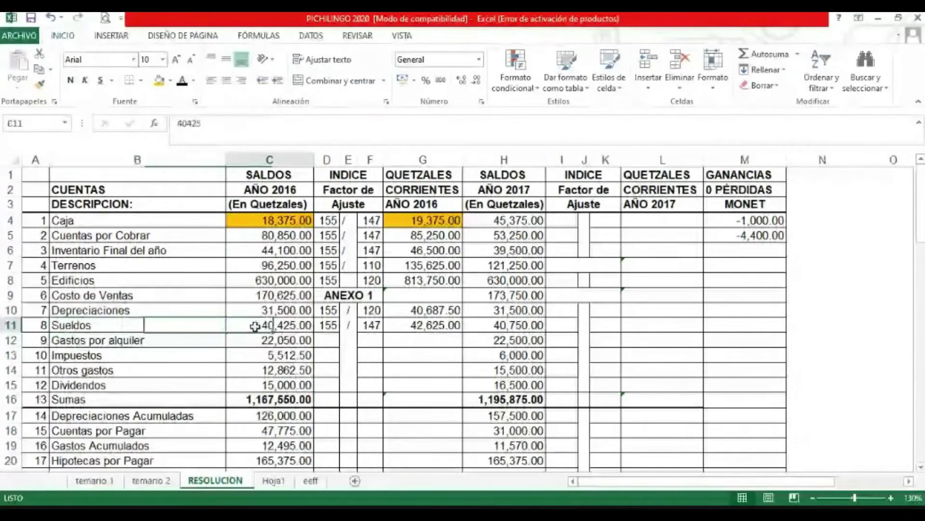
left_click(135, 323)
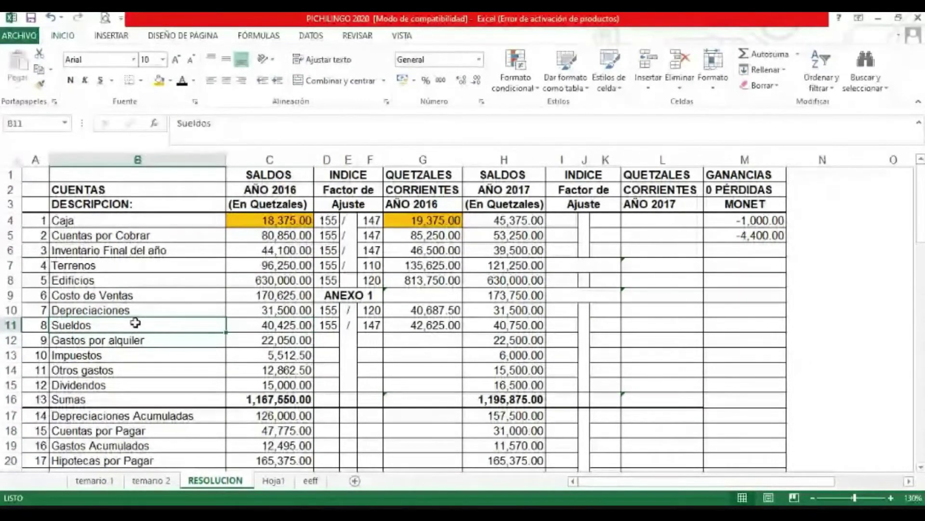
left_click(259, 324)
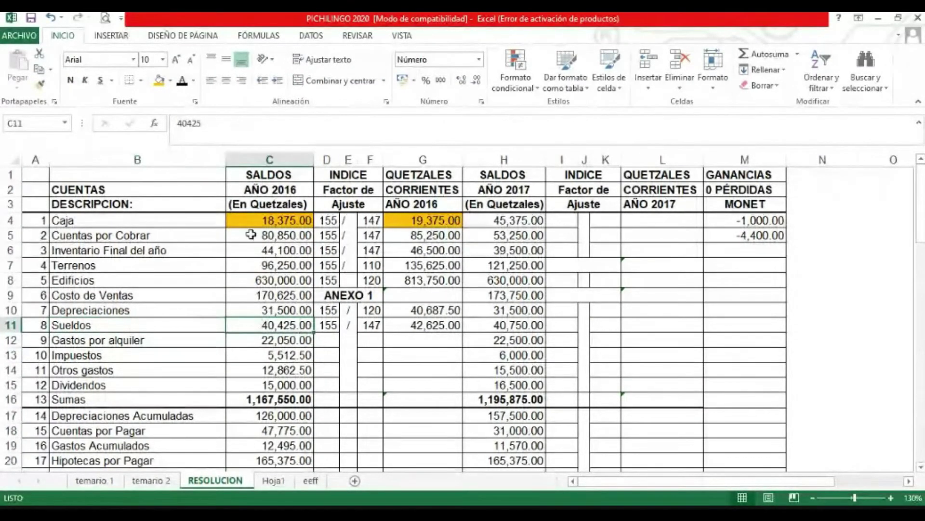
left_click(263, 160)
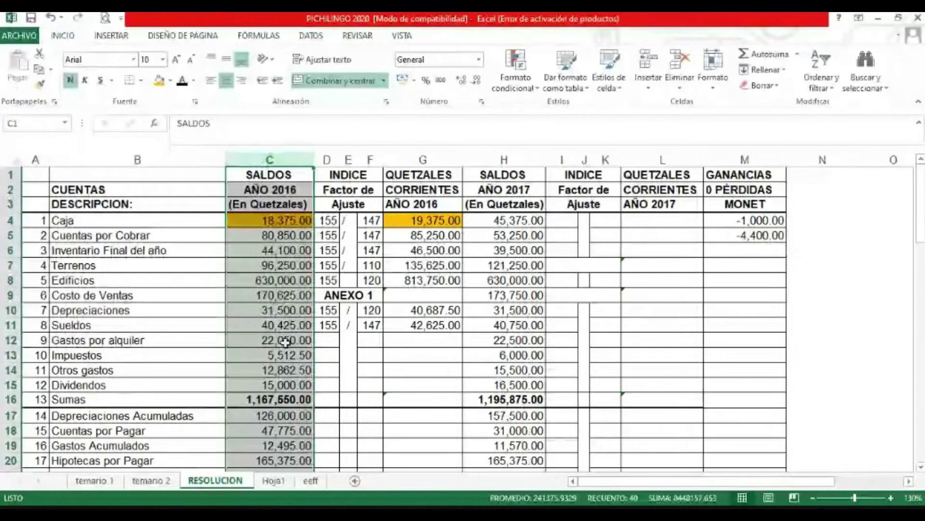
left_click(329, 339)
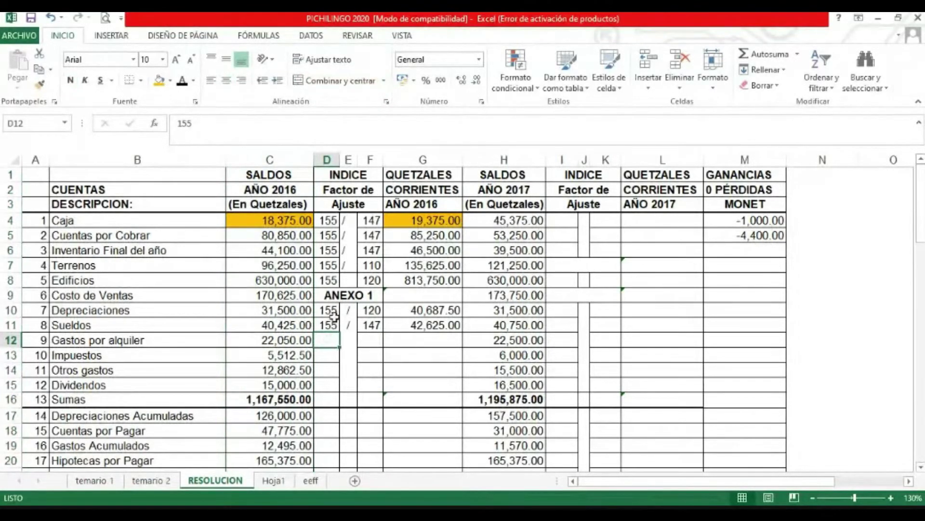
left_click(330, 326)
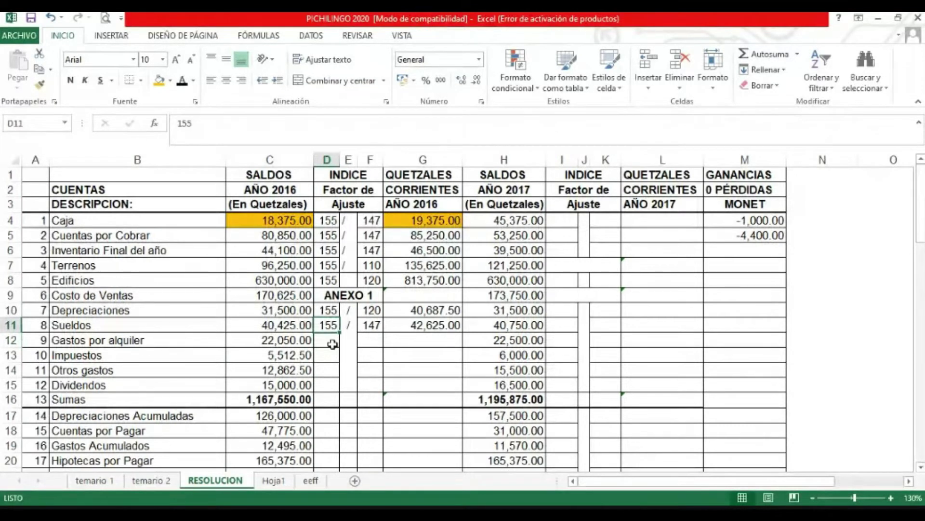
left_click(373, 327)
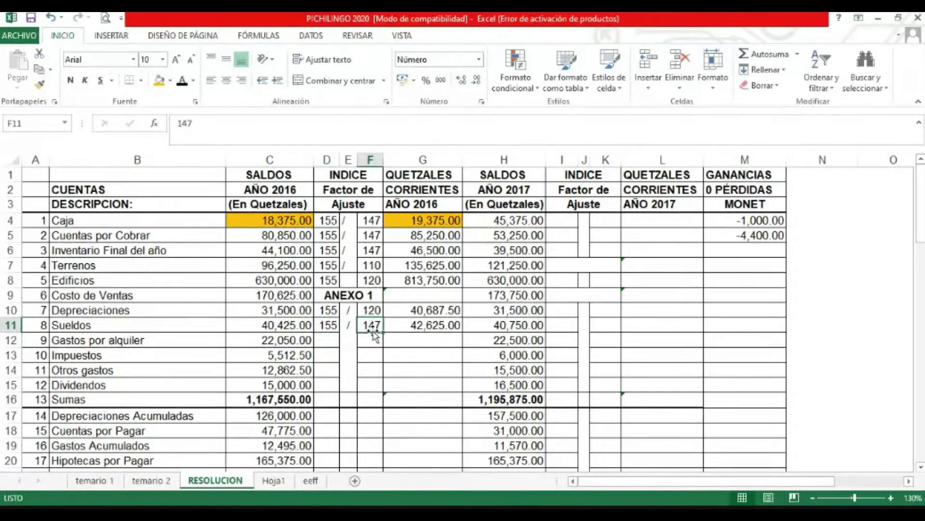
- Reveal the Gastos por alquiler 2016 factor 155 / 147 in D12:F12 and its adjusted value 23,250.00 in G12 in black
left_click(322, 343)
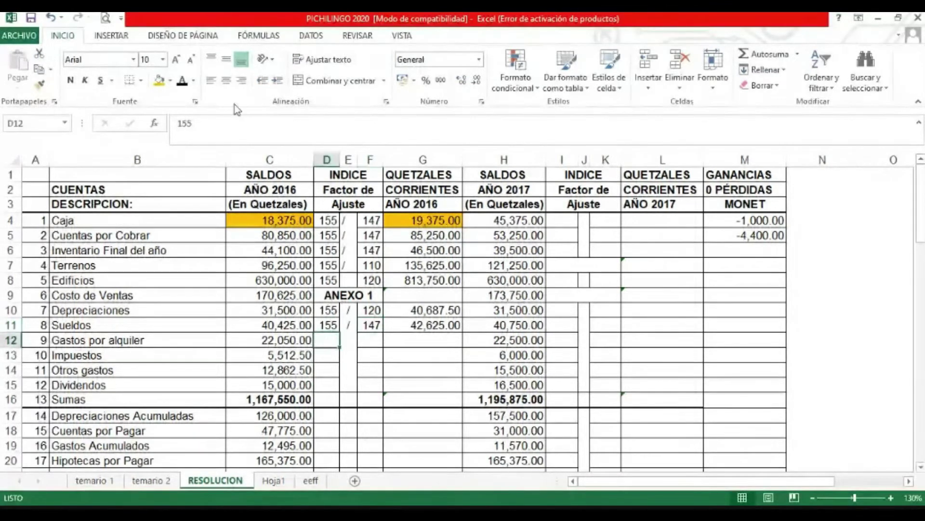
left_click(182, 81)
key("Right")
left_click(183, 81)
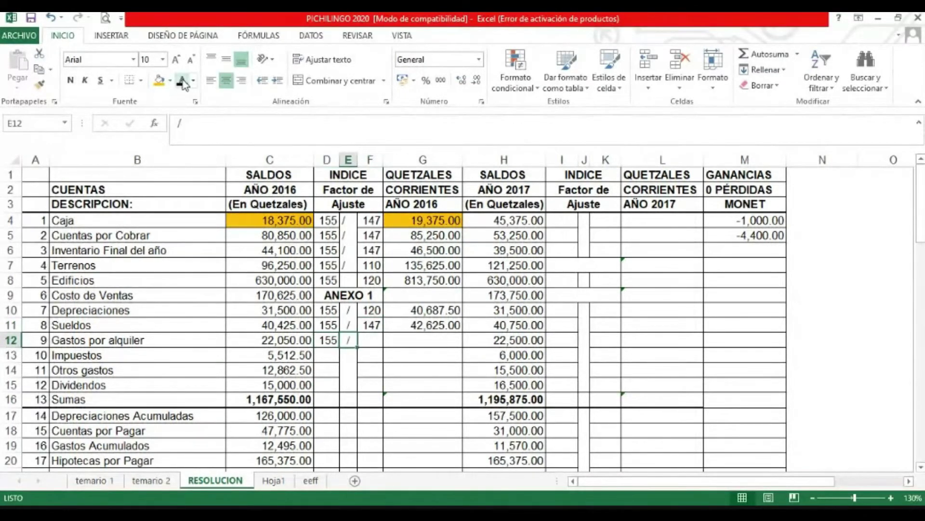
key("Right")
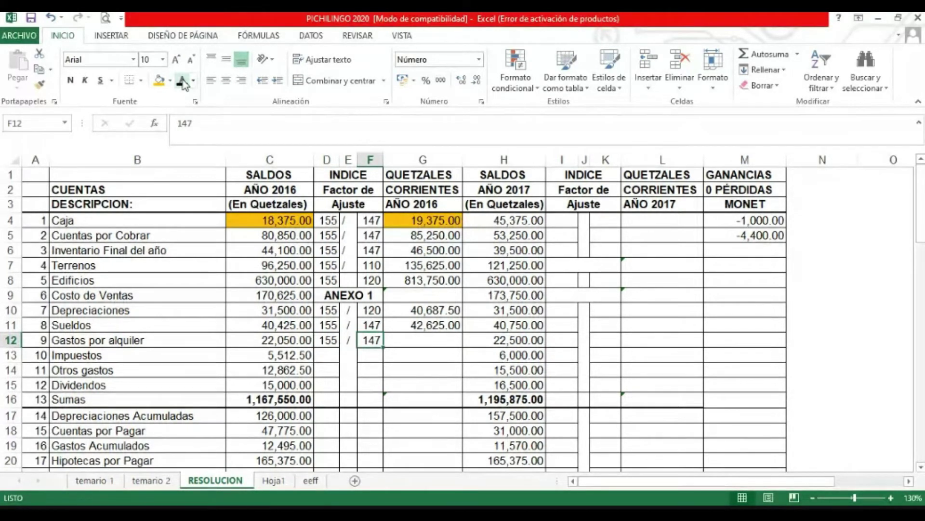
key("Right")
left_click(182, 81)
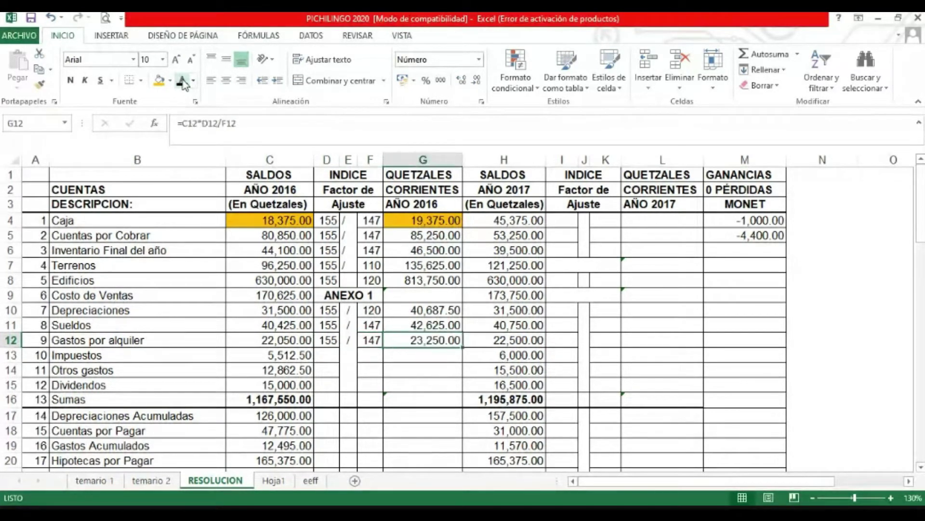
- Reveal the Impuestos 2016 factor 155 / 147 in D13:F13 and its adjusted value 5,812.50 in G13 in black
key("Down")
key("Left")
key("Left")
key("Left")
key("Left")
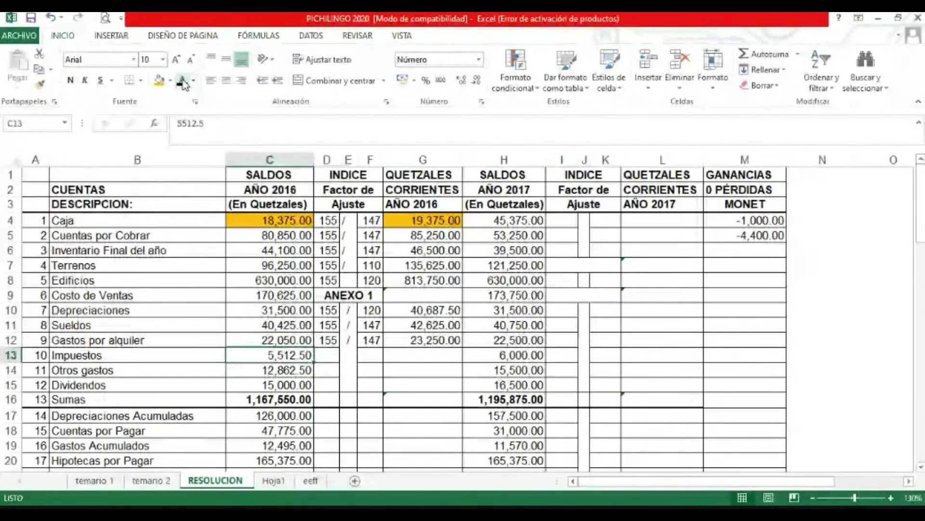
key("Right")
key("ctrl+d")
key("Right")
key("ctrl+d")
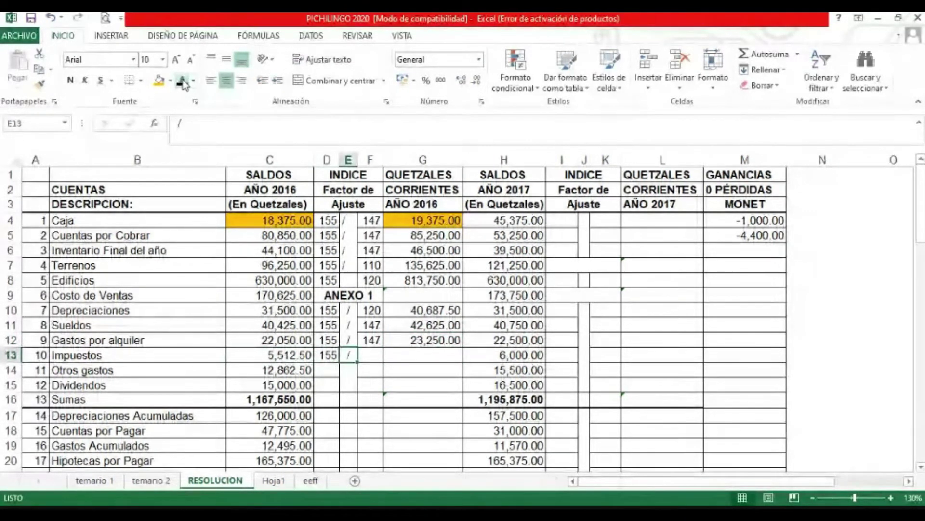
key("Right")
key("ctrl+d")
key("Right")
key("ctrl+d")
- Reveal the Otros gastos 2016 factor 155 / 147 in D14:F14 and its adjusted value 13,562.50 in G14 in black
key("Down")
key("Left")
key("Left")
key("Left")
key("ctrl+d")
key("Right")
key("ctrl+d")
key("Right")
key("ctrl+d")
key("Right")
key("ctrl+d")
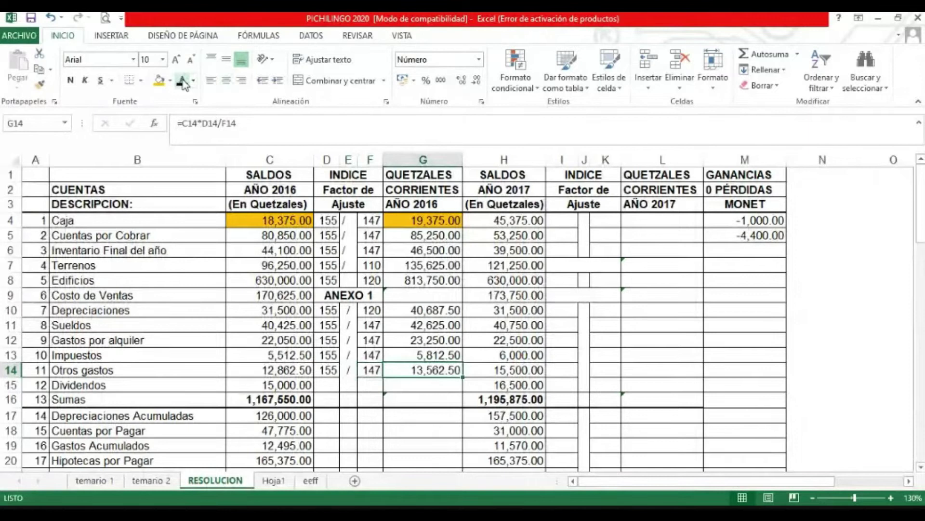
- Reveal the Dividendos 2016 factor 155 / 147 in D15:F15 and its adjusted value 15,816.33 in G15 in black
key("Down")
key("Left")
key("Left")
key("Left")
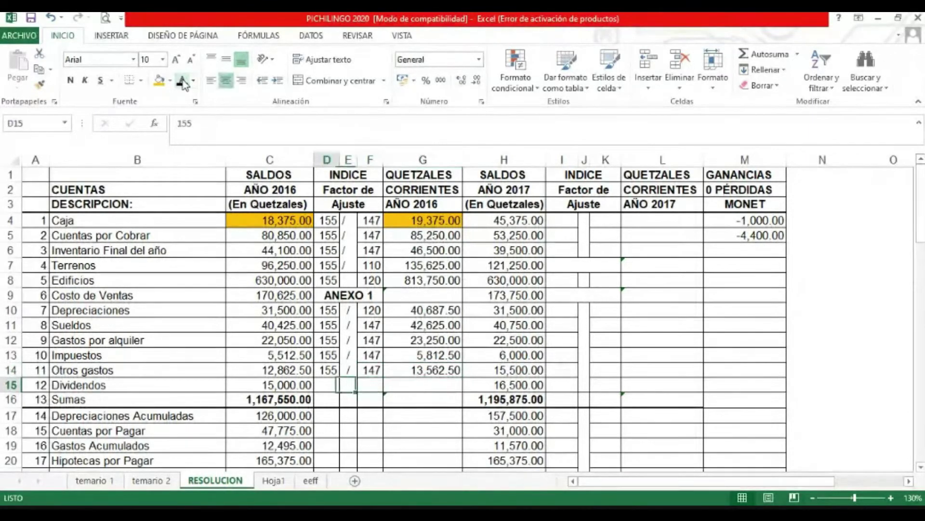
key("Right")
key("ctrl+d")
key("Right")
key("ctrl+d")
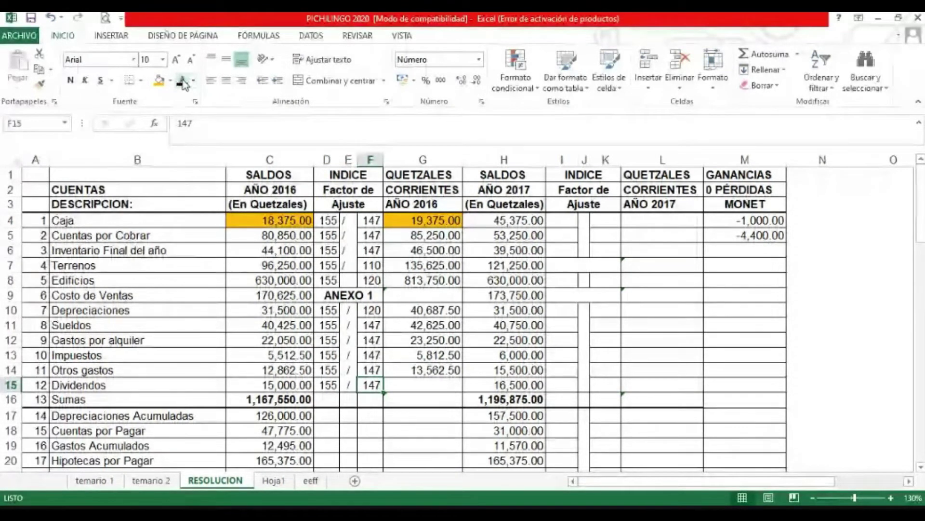
key("Right")
key("ctrl+d")
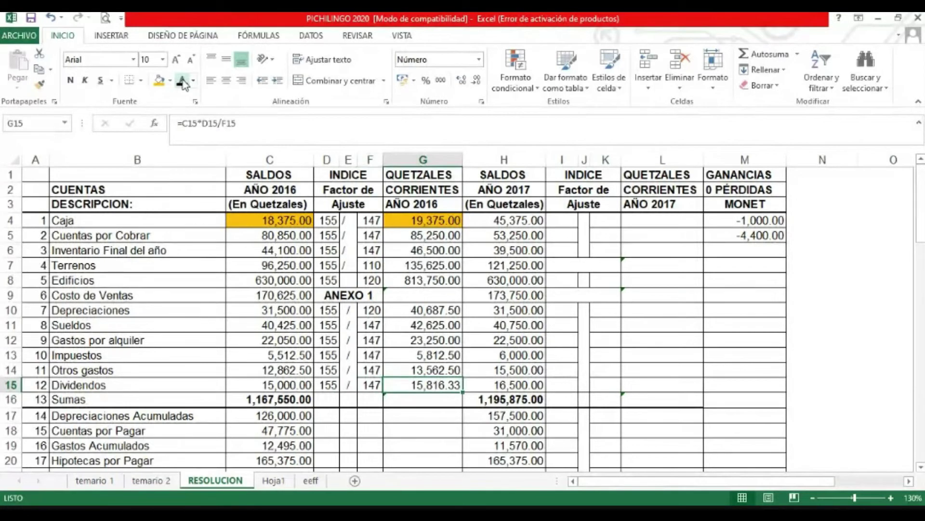
- Examine the 2016 Sumas formulas in G16 and C16
key("Down")
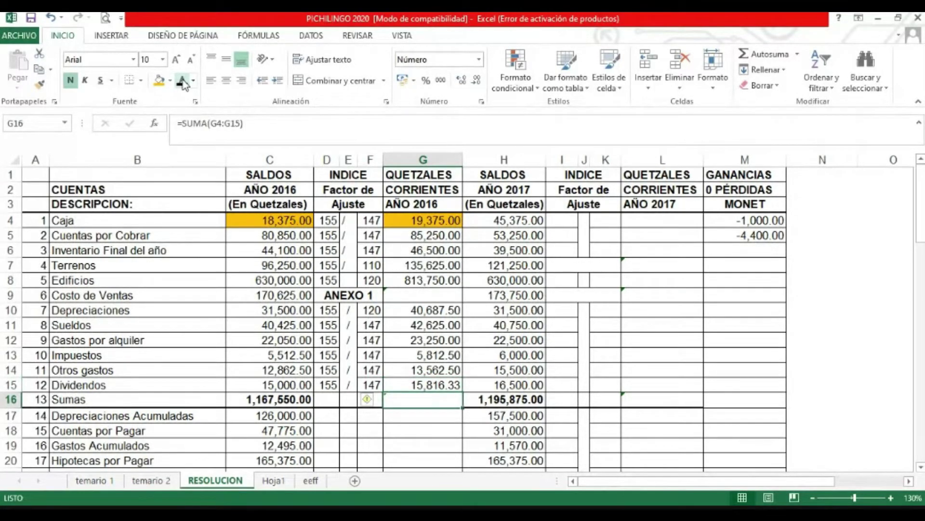
key("Left")
key("Left")
key("Left")
key("Left")
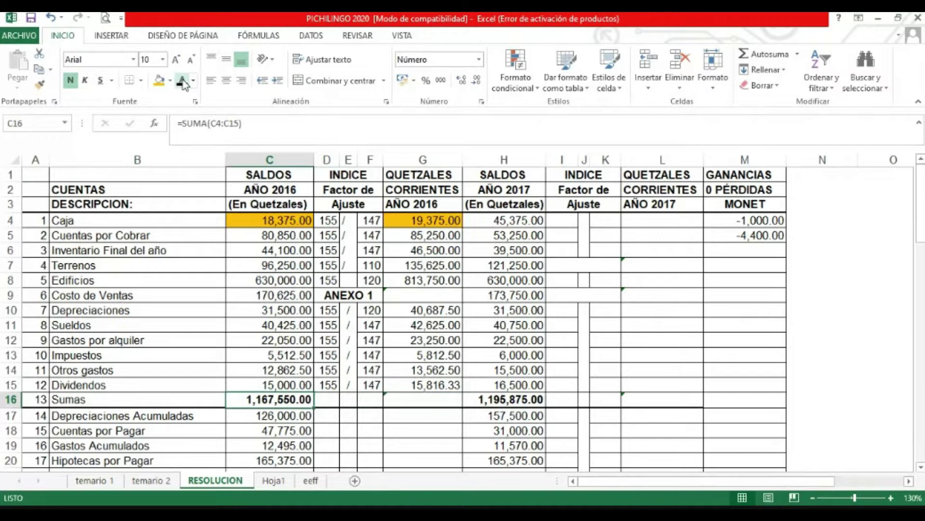
key("Right")
key("Right")
key("Right")
key("Right")
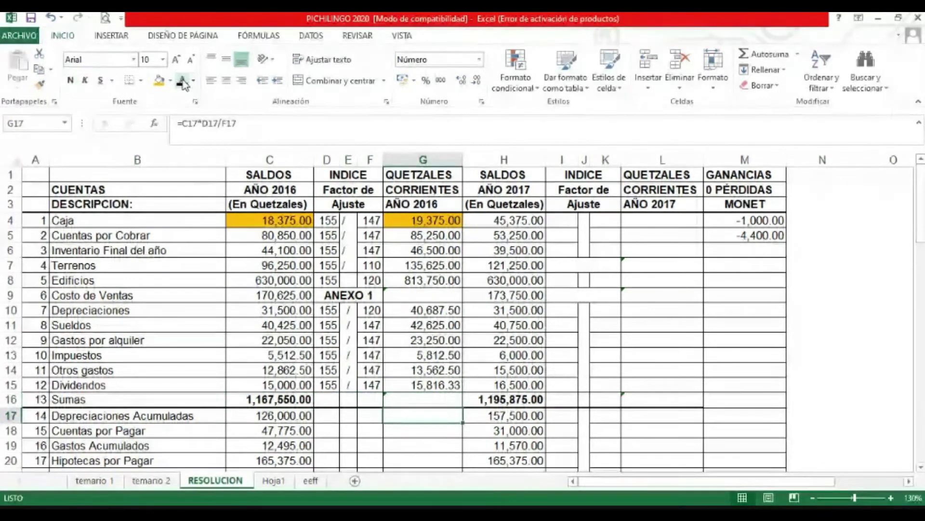
- Look through the 2016 adjusted values and factors in columns G and F, down to the second Sumas row
key("Up")
key("Up")
key("Up")
key("Up")
key("Up")
key("Up")
key("Up")
key("Up")
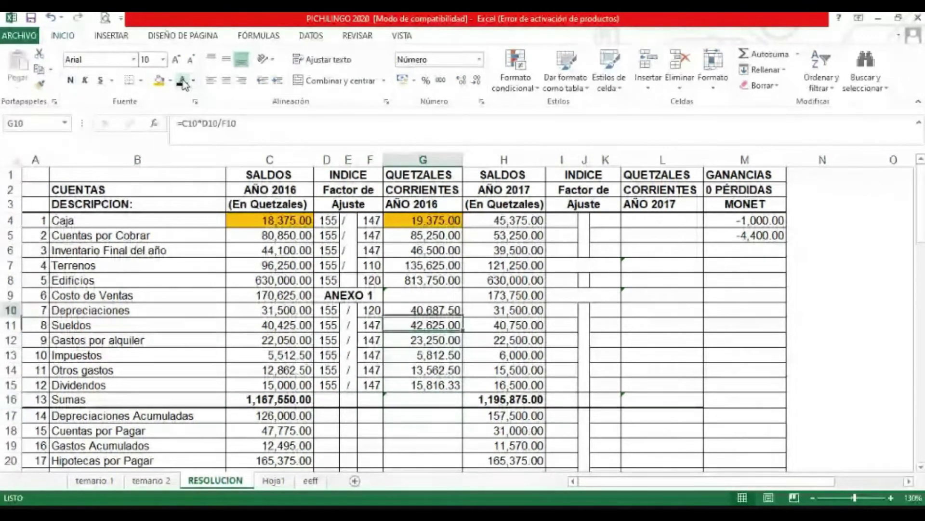
key("Left")
key("Down")
key("Down")
key("Down")
key("Down")
key("Down")
key("Down")
key("Down")
key("Down")
key("Down")
key("Down")
key("Down")
key("Down")
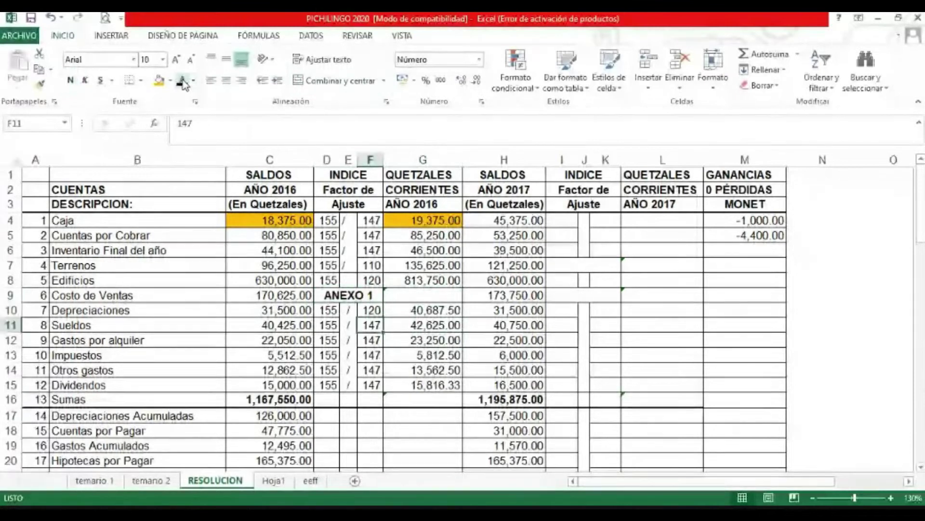
key("Down")
key("Down")
key("Down")
- Reveal the Depreciaciones Acumuladas 2016 factor 155 / 120 in D17 and F17 and its adjusted value 162,750.00 in G17 in black
key("Up")
key("Up")
key("Up")
key("Up")
key("Up")
key("Up")
key("Up")
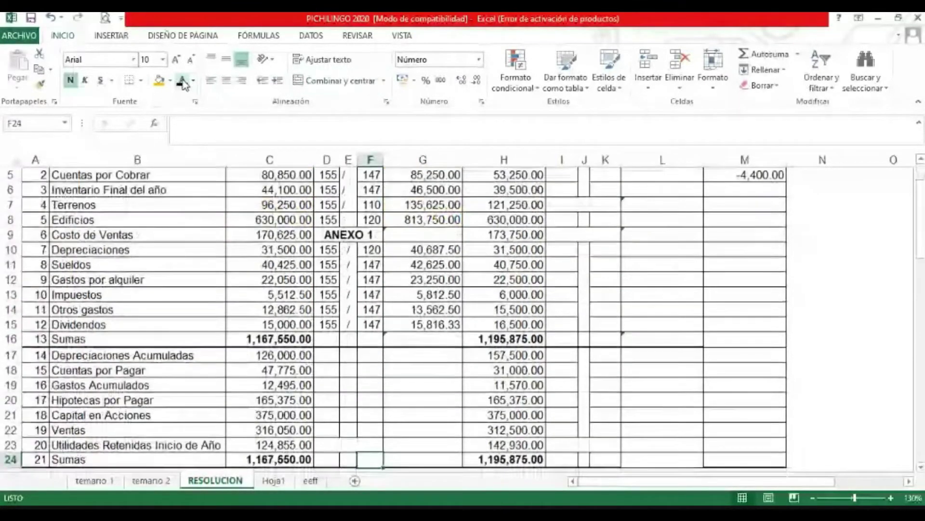
key("Left")
key("Left")
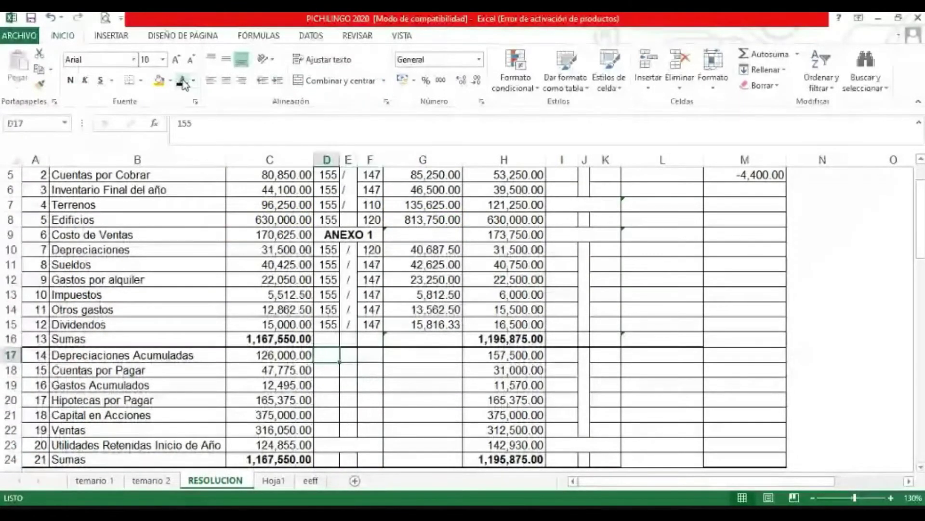
left_click(183, 83)
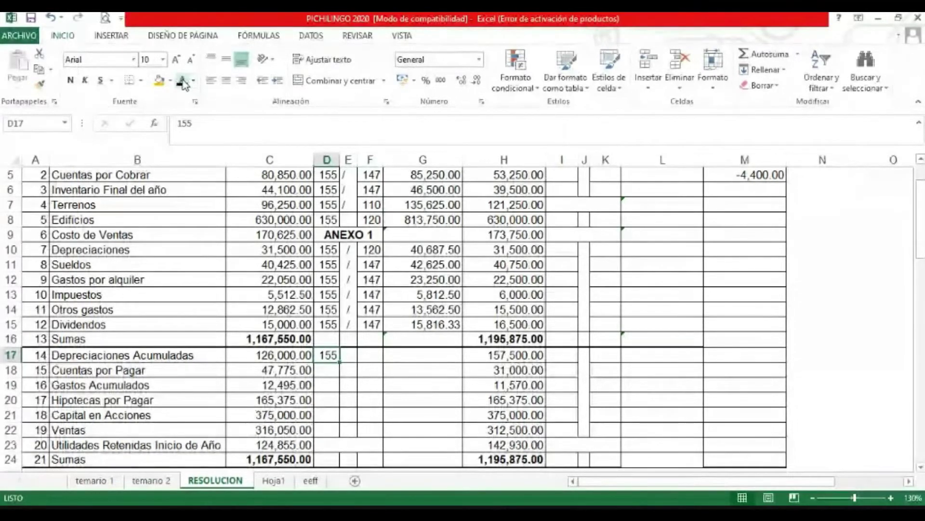
key("Right")
key("Right")
left_click(183, 83)
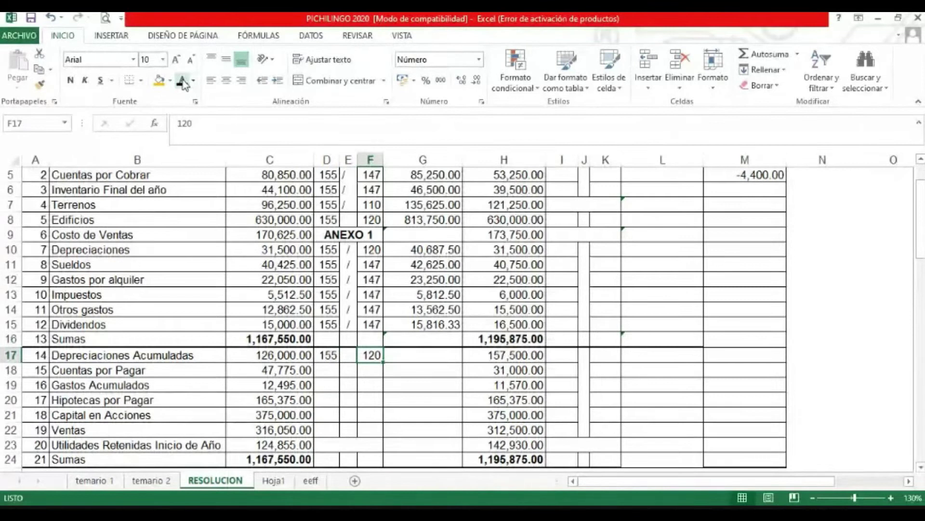
key("Right")
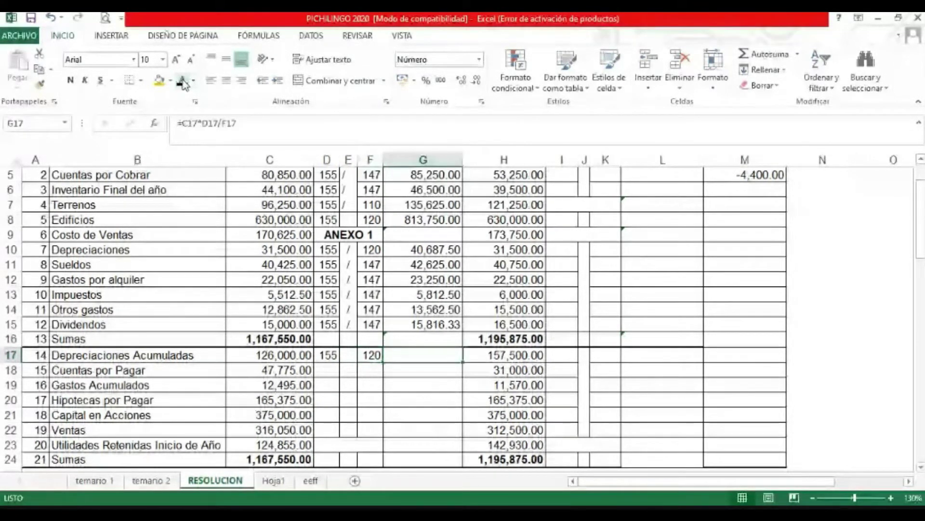
left_click(183, 83)
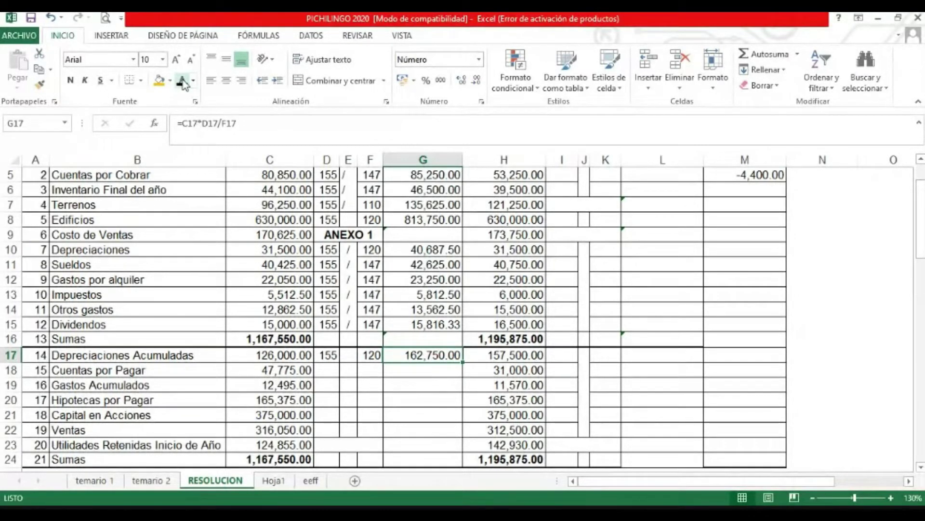
- Reveal the Cuentas por Pagar 2016 factor 155 / 147 in D18 and F18 and its adjusted value 50,375.00 in G18 in black
key("Down")
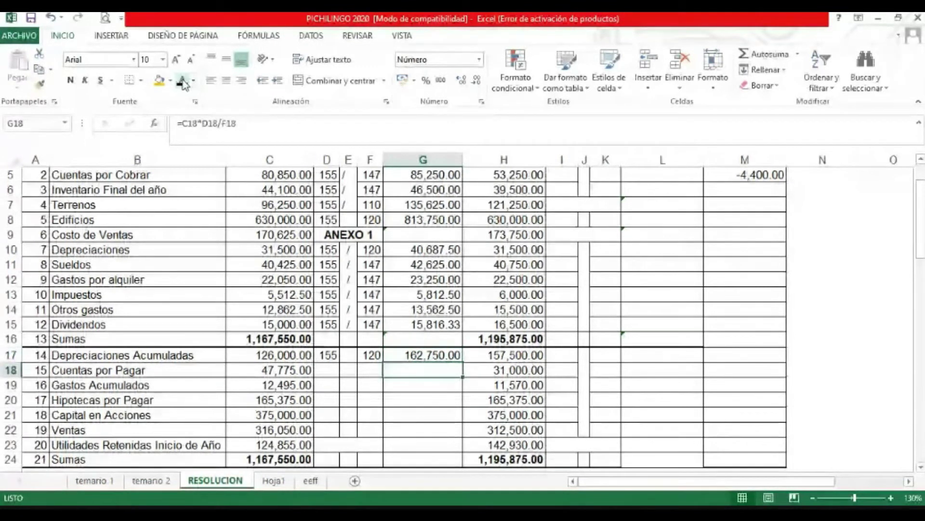
key("Left")
key("Left")
key("Left")
type("155")
key("Right")
key("Right")
type("147")
key("ctrl+Return")
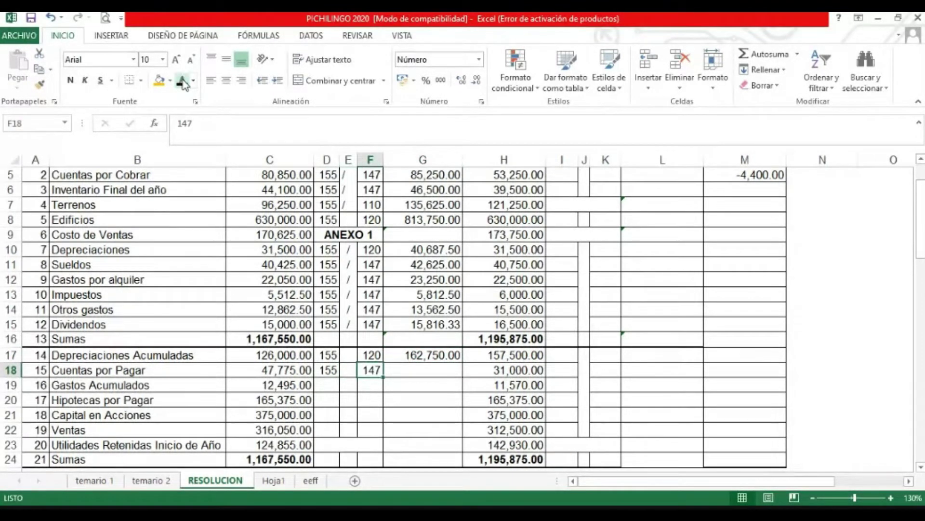
key("Right")
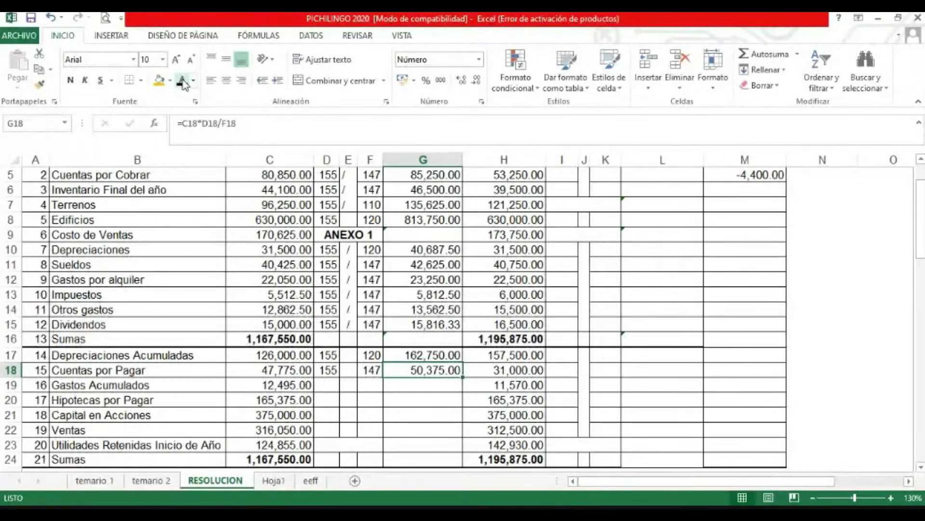
- Examine the Cuentas por Pagar row, comparing its account name, 2016 balance and adjustment factor with the row above
key("Down")
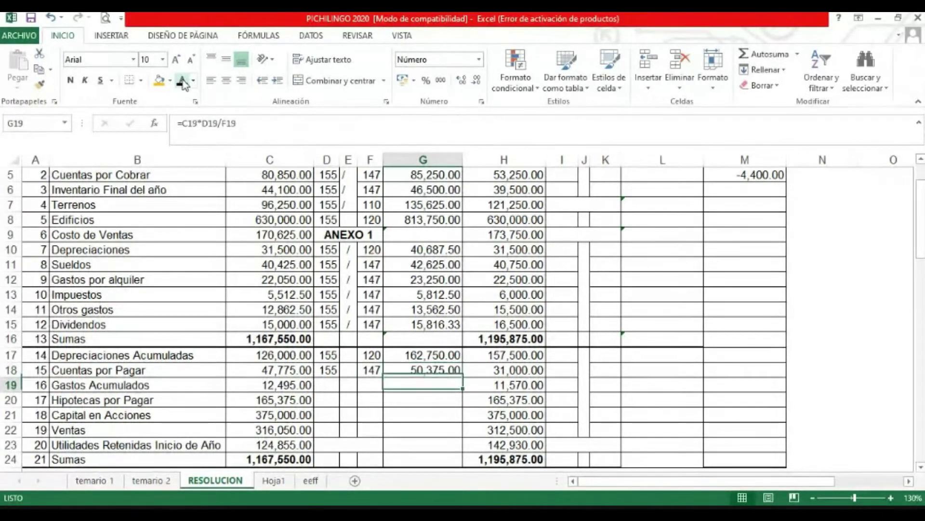
key("Left")
key("Left")
key("Left")
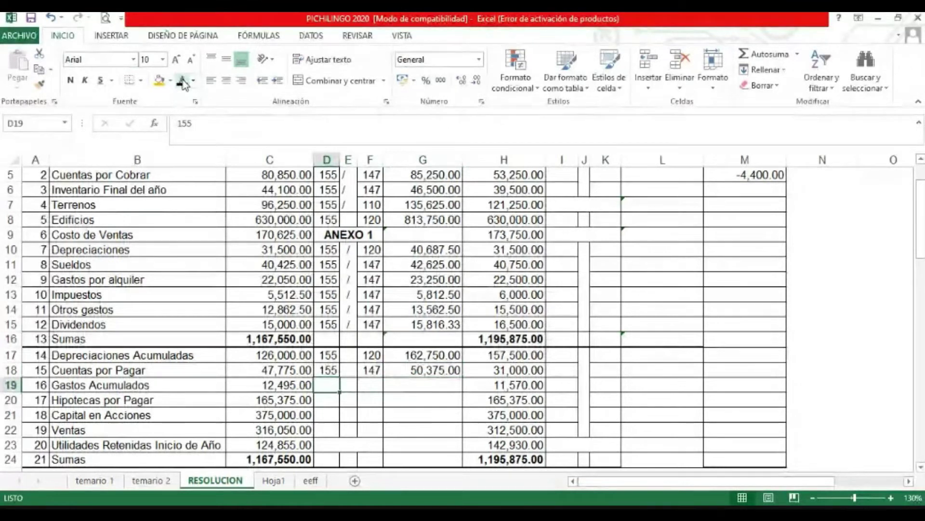
key("Up")
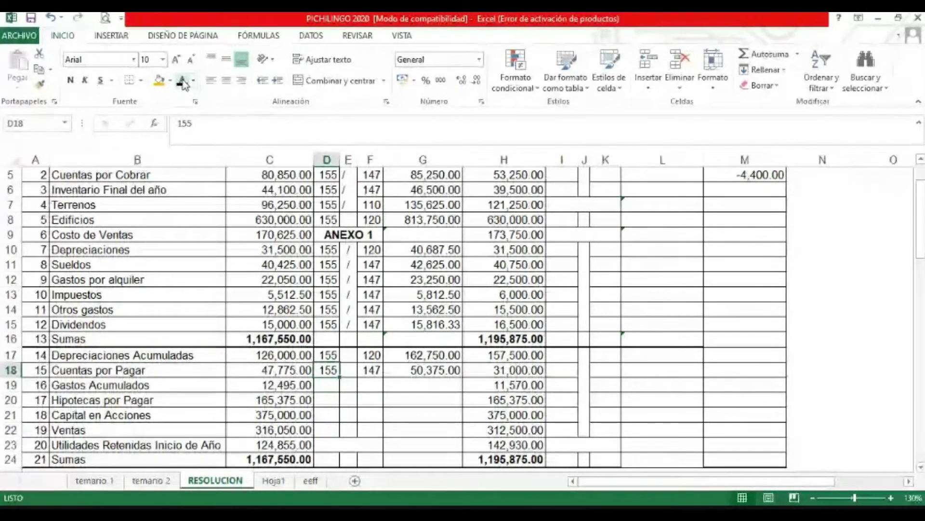
key("Up")
key("Down")
key("Left")
key("Left")
key("Left")
key("Right")
key("Right")
key("Right")
key("Up")
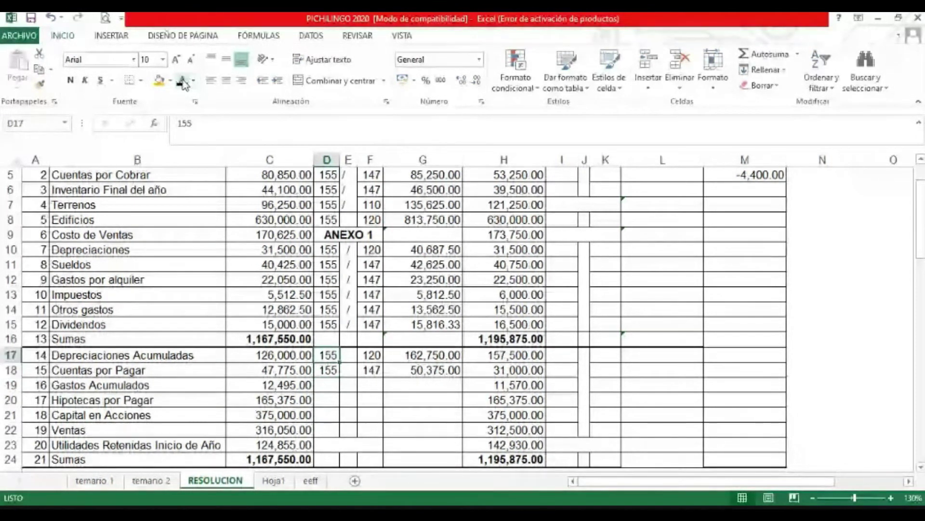
key("Down")
key("Left")
key("Left")
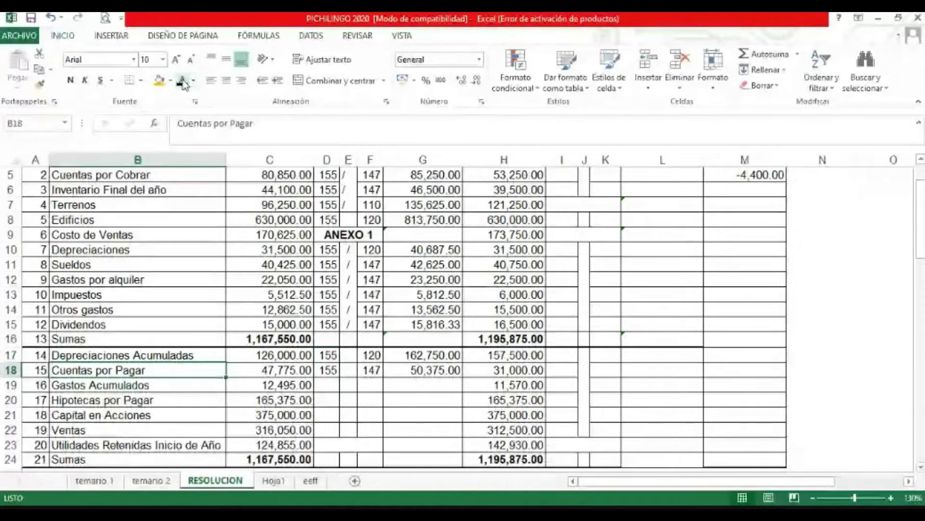
key("Right")
key("Right")
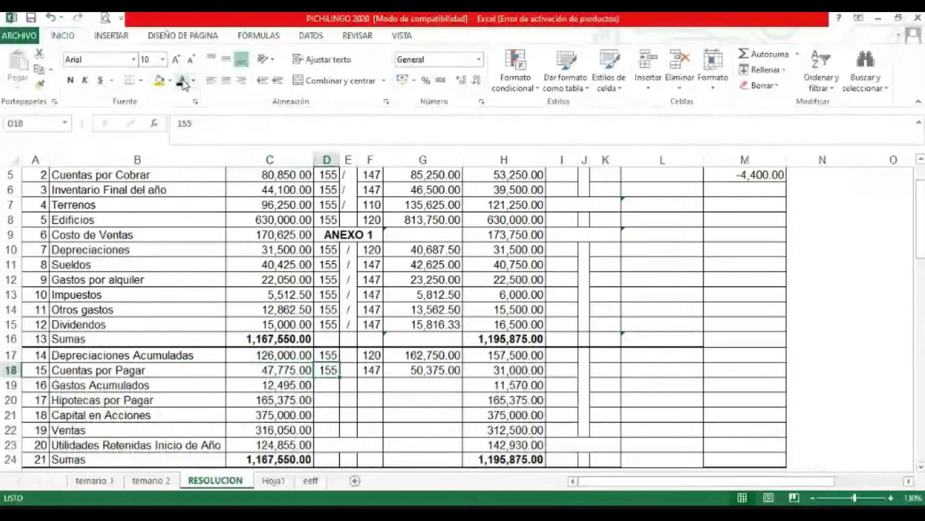
- Highlight the Cuentas por Pagar 2016 balance in C18 and its adjusted value in G18 with an orange fill
key("Left")
key("Left")
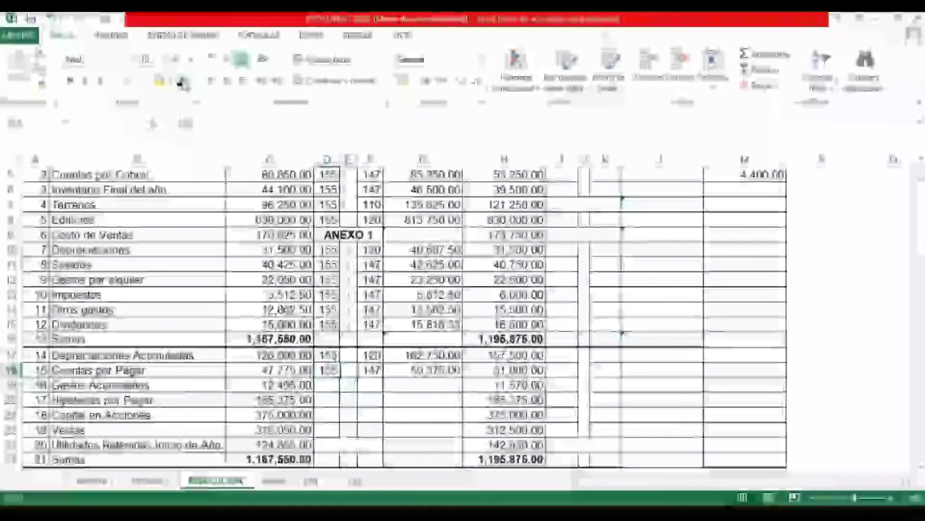
key("Right")
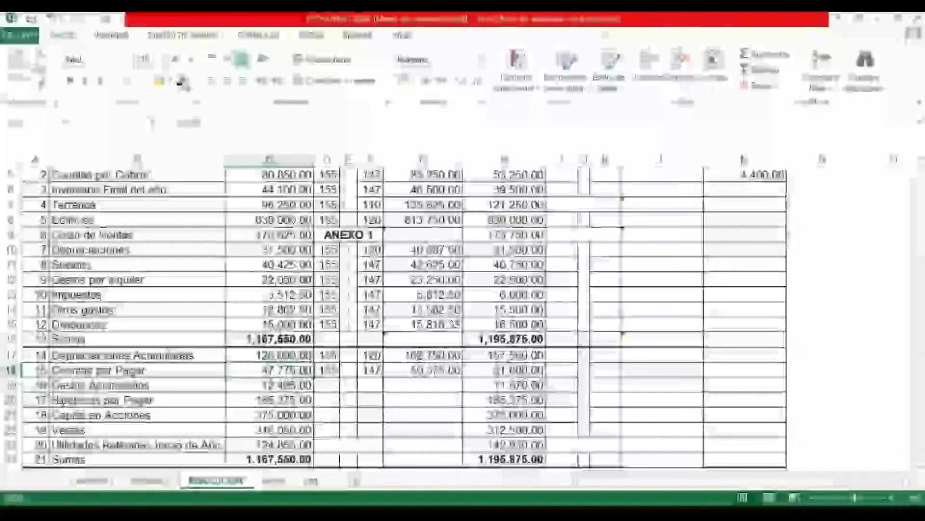
left_click(159, 82)
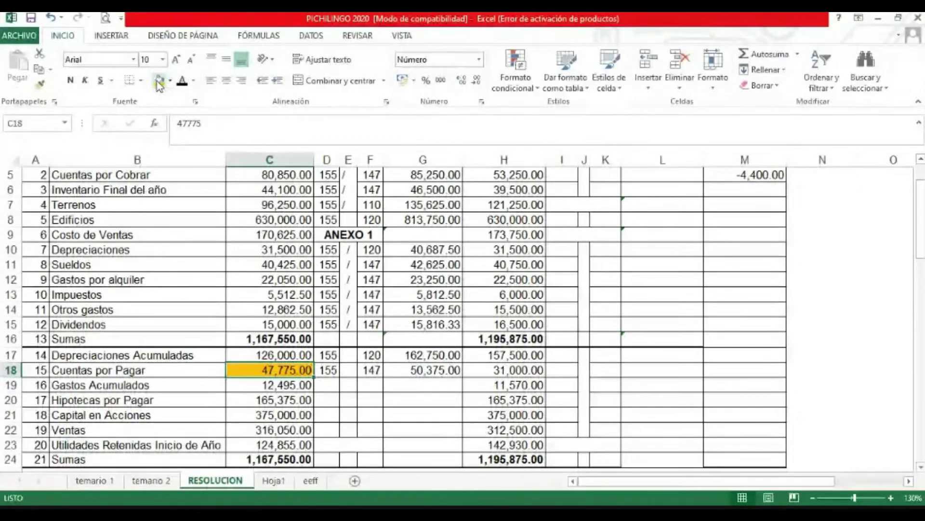
left_click(425, 370)
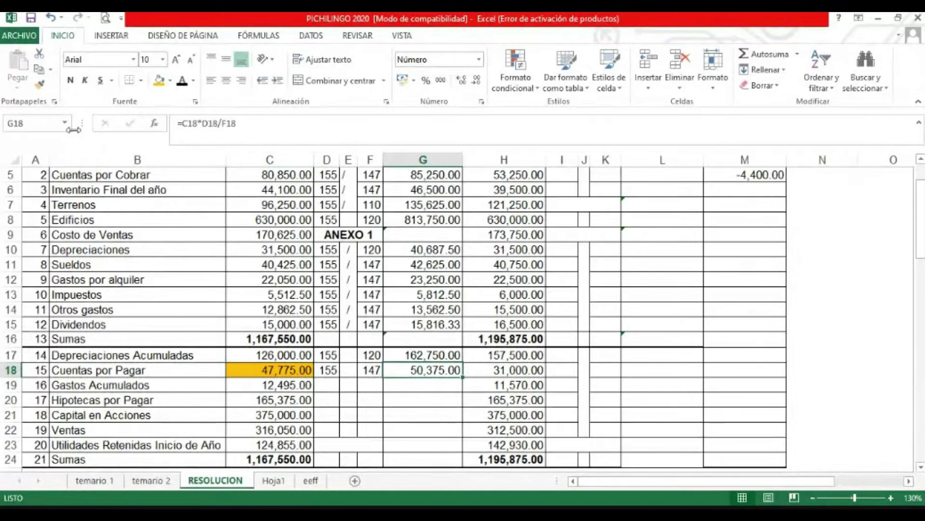
left_click(159, 82)
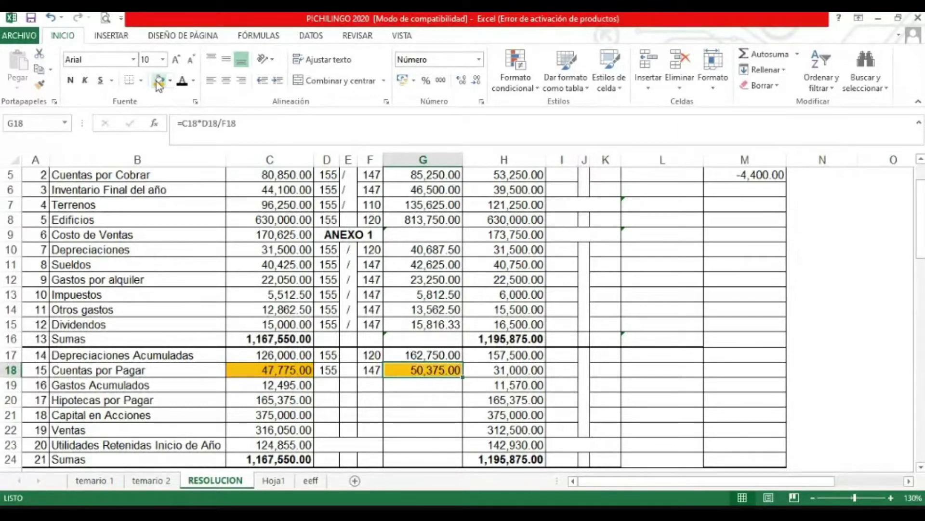
- Reveal the Cuentas por Pagar monetary gain 2,600.00 (=G18-C18) in M18 in black
left_click_drag(328, 370, 369, 370)
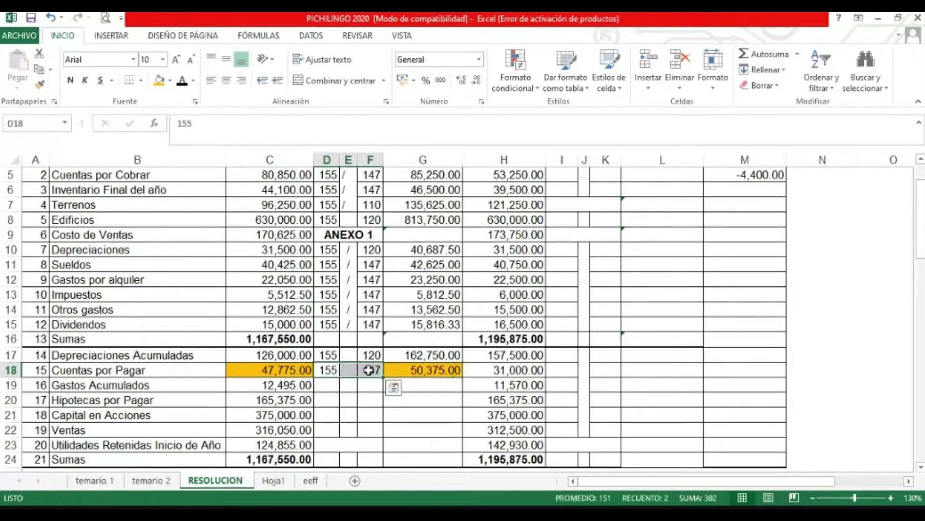
left_click(400, 370)
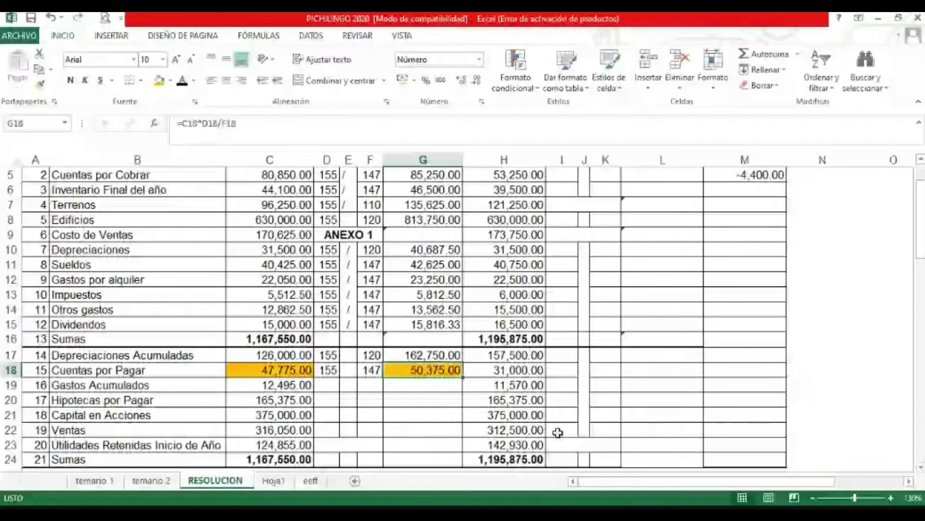
key("Right")
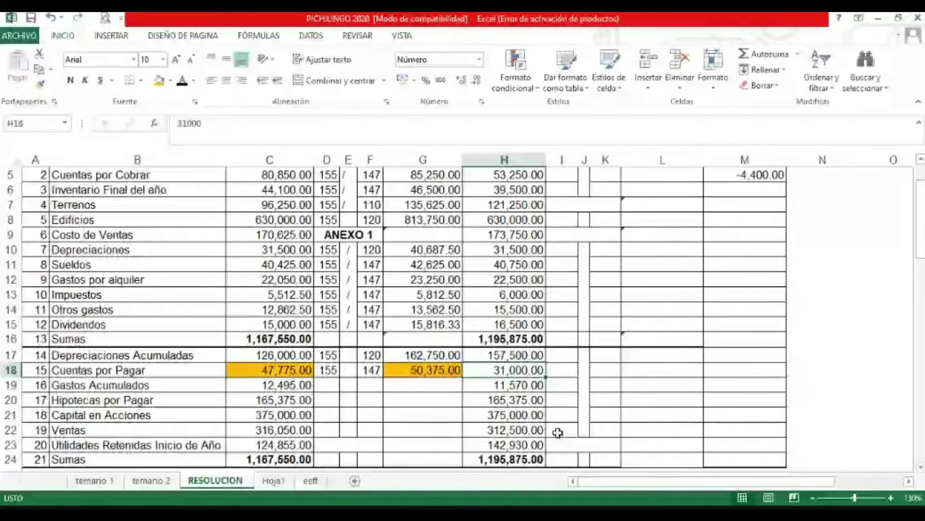
key("Right")
key("Right")
key("Right")
key("Right")
key("Right")
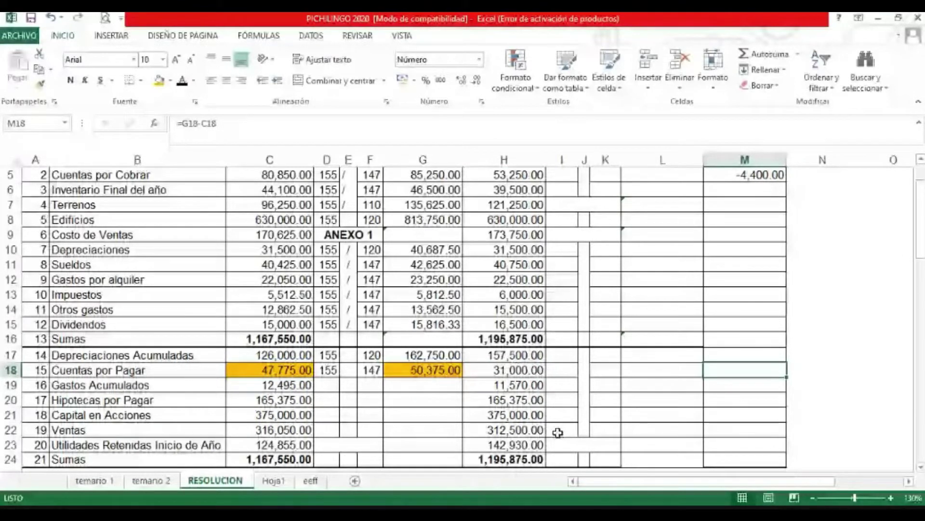
left_click(182, 82)
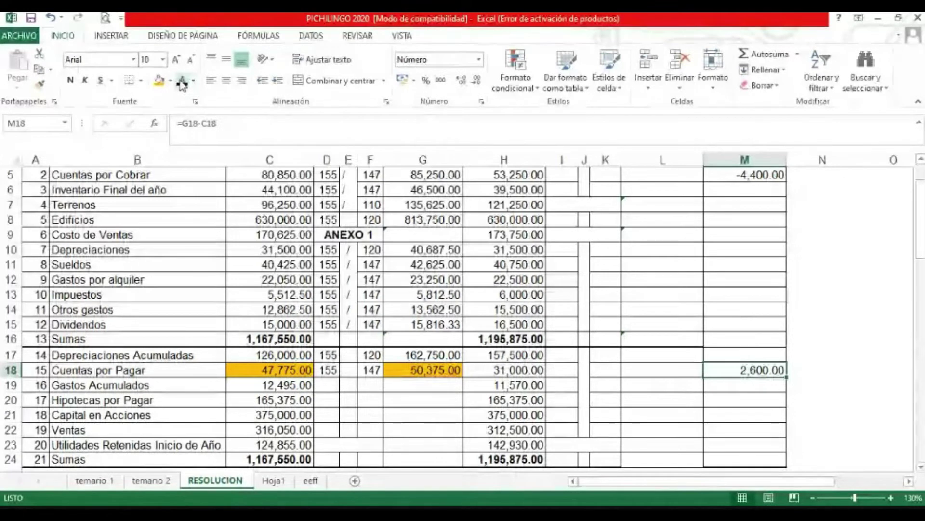
- Reveal the Gastos Acumulados 2016 factor 155 / 147 in D19 and F19 and its adjusted value 13,175.00 in G19 in black
key("Left")
key("Left")
key("Left")
key("Left")
key("Left")
key("Left")
key("Left")
key("Left")
key("Left")
key("Left")
key("Left")
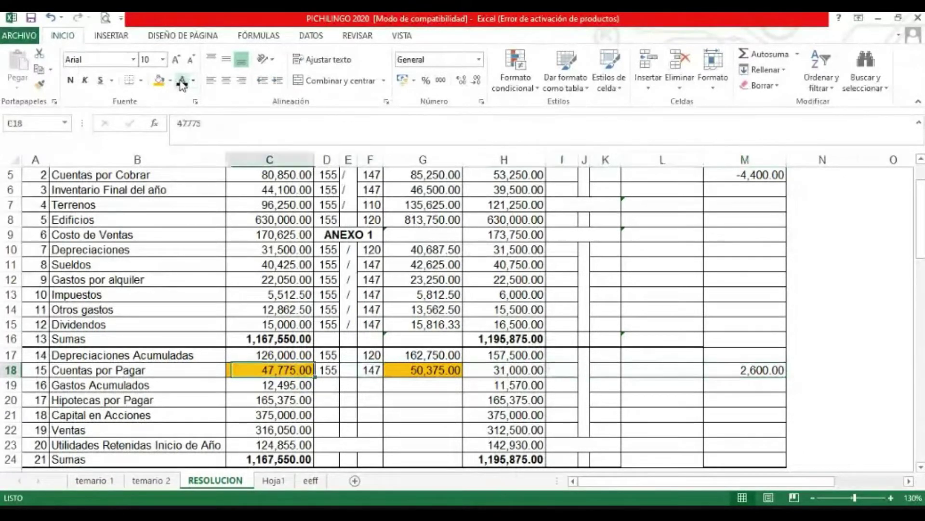
key("Right")
key("Down")
key("Right")
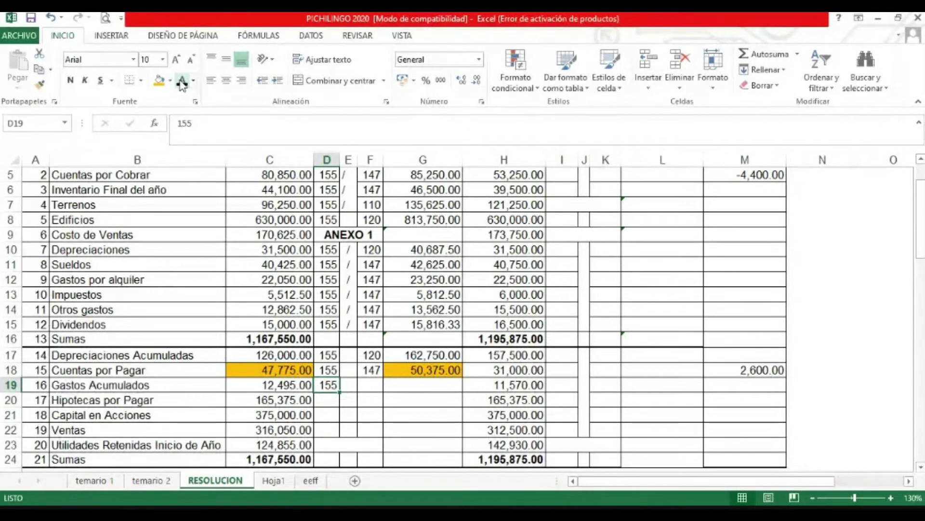
key("Right")
key("Right")
type("147")
key("Left")
key("Left")
key("Right")
key("Right")
key("Right")
left_click(181, 81)
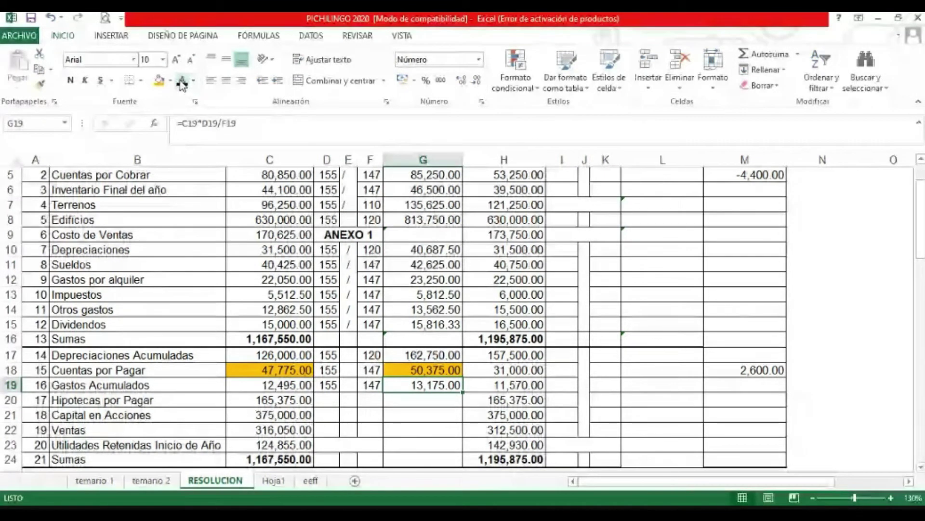
- Reveal the Gastos Acumulados monetary gain 680.00 in M19 in black
key("Right")
key("Right")
key("Right")
key("Right")
key("Right")
key("Right")
key("Return")
- Reveal the Hipotecas por Pagar 2016 factor 155 / 147 in D20 and F20 and its adjusted value 174,375.00 in G20 in black
key("Left")
key("Left")
key("Left")
key("Left")
key("Left")
key("Left")
key("Left")
key("Left")
key("Left")
key("Left")
key("Left")
key("Left")
key("Right")
key("Right")
key("Right")
key("Right")
key("Left")
type("155")
key("Right")
key("Right")
type("147")
key("Right")
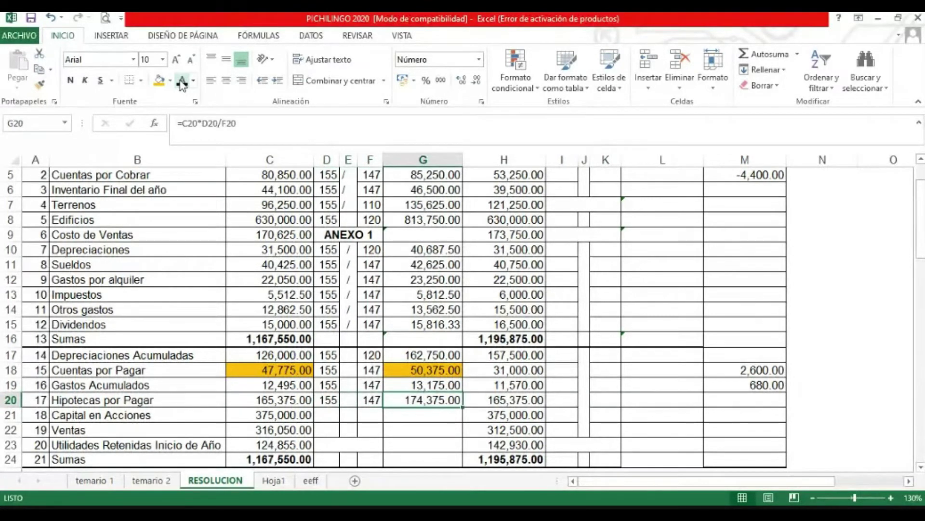
key("Up")
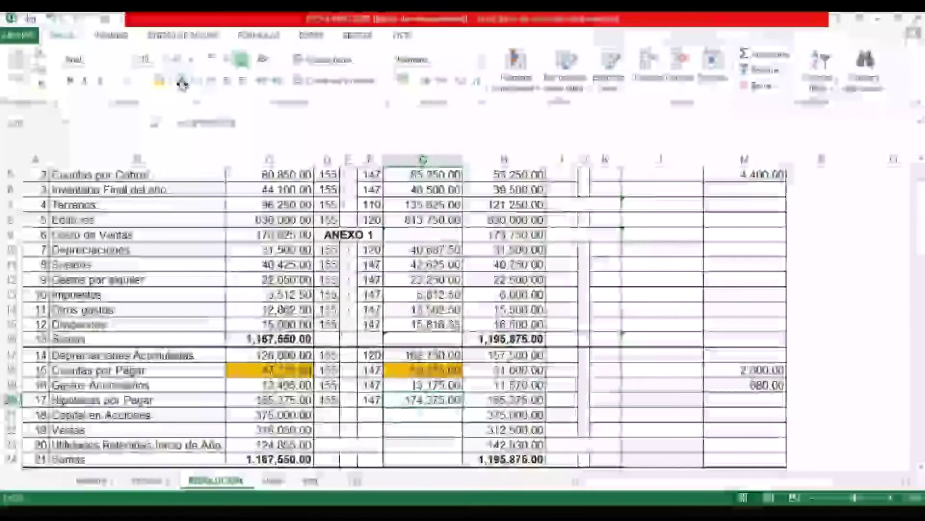
- Reveal the Hipotecas por Pagar monetary gain 9,000.00 in M20 in black
key("Right")
key("Right")
key("Right")
key("Right")
key("Right")
key("Right")
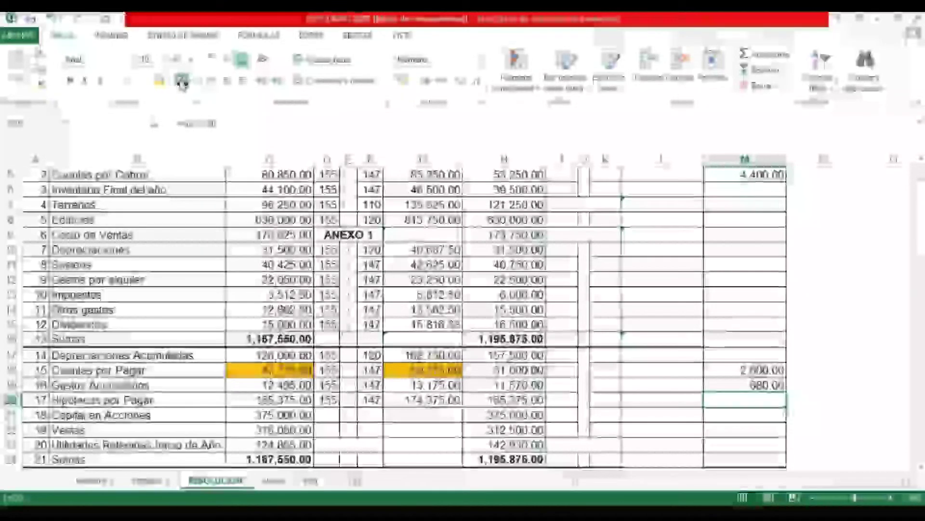
type("9,000.00")
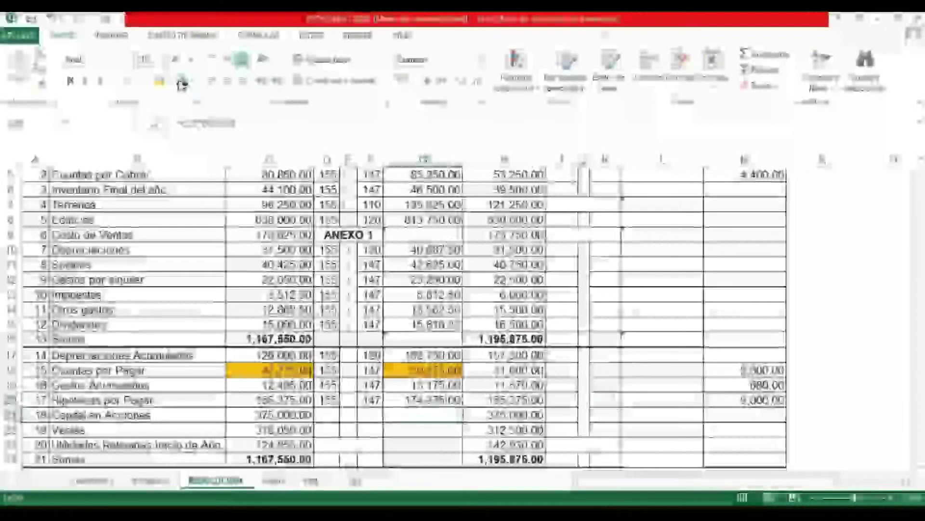
- Reveal the MONET column total 6,880.00 (=SUMA(M4:M23)) in M24 in black
key("Left")
key("Left")
key("Left")
key("Left")
key("Left")
key("Down")
key("Down")
key("Down")
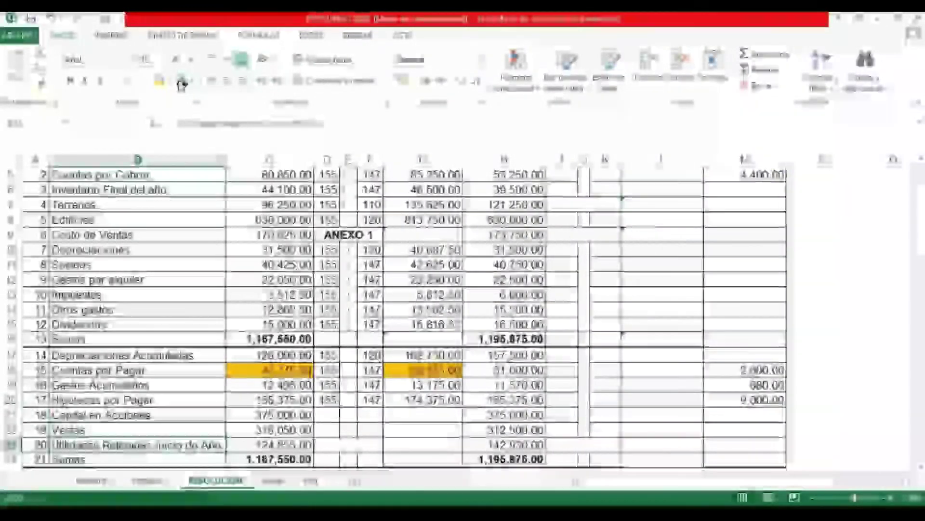
key("Right")
key("Right")
key("Right")
key("Right")
key("Right")
key("Right")
key("Right")
key("Right")
key("Down")
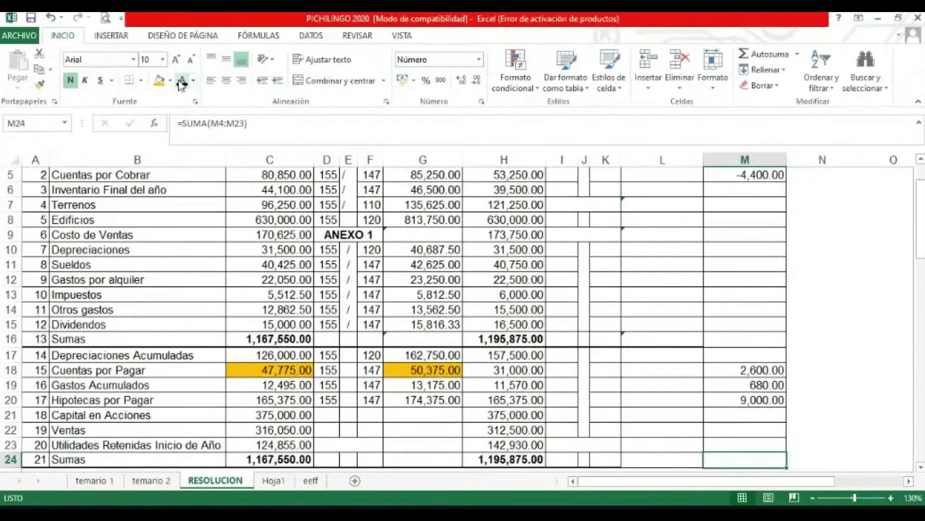
left_click(182, 82)
- Review the monetary gains and losses in the MONET column from the heading down to the Sumas total
key("ctrl+Up")
key("ctrl+Up")
key("ctrl+Up")
key("ctrl+Up")
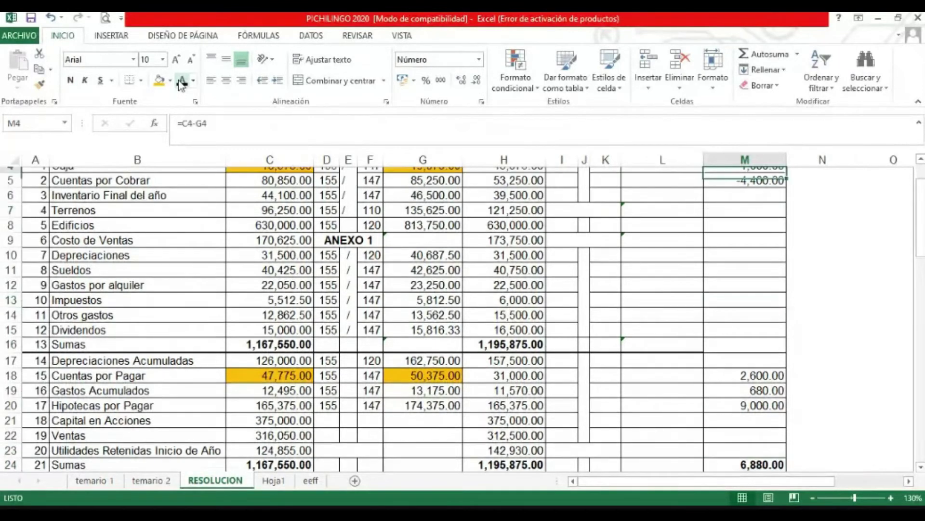
key("ctrl+Up")
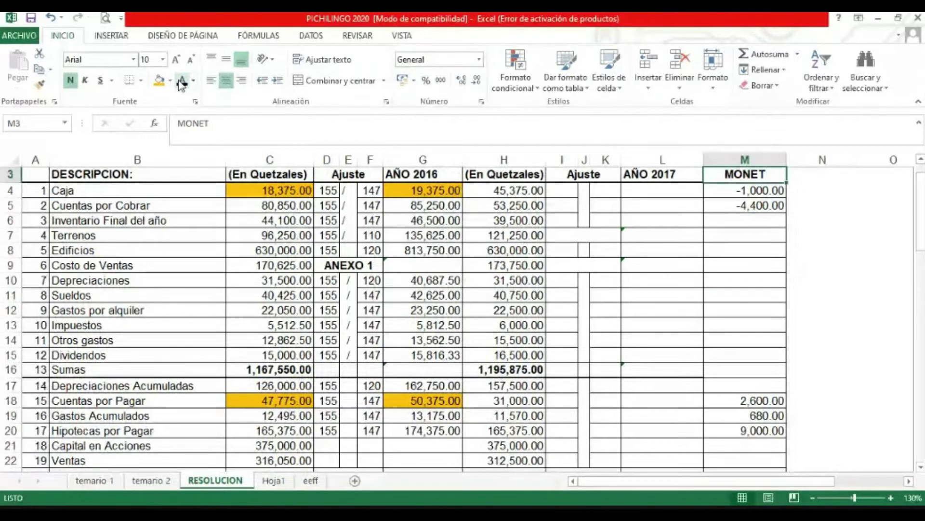
key("Down")
key("Down")
key("Down")
key("Down")
key("Down")
key("Down")
key("Down")
key("Down")
key("Down")
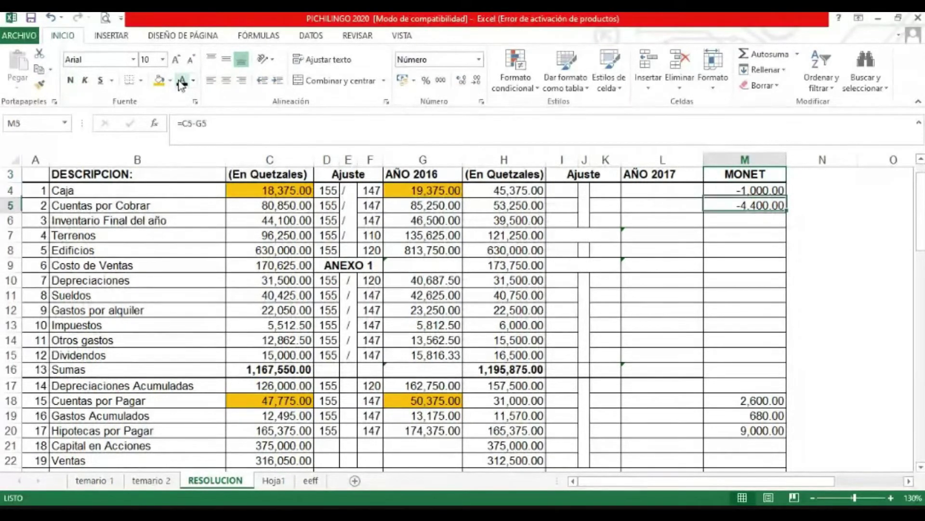
key("Down")
key("Down")
key("Down")
key("Down")
key("Down")
key("Down")
key("Down")
key("Down")
key("Down")
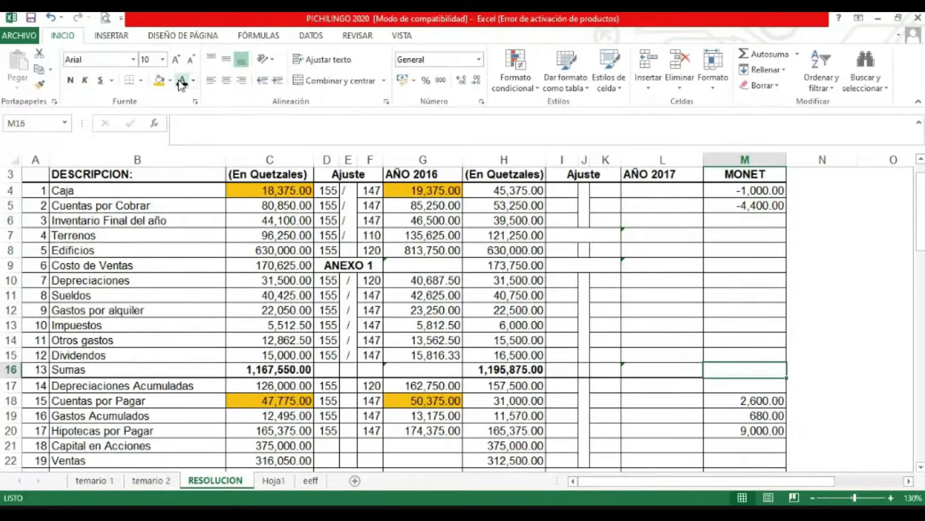
key("Down")
key("Down")
key("Down")
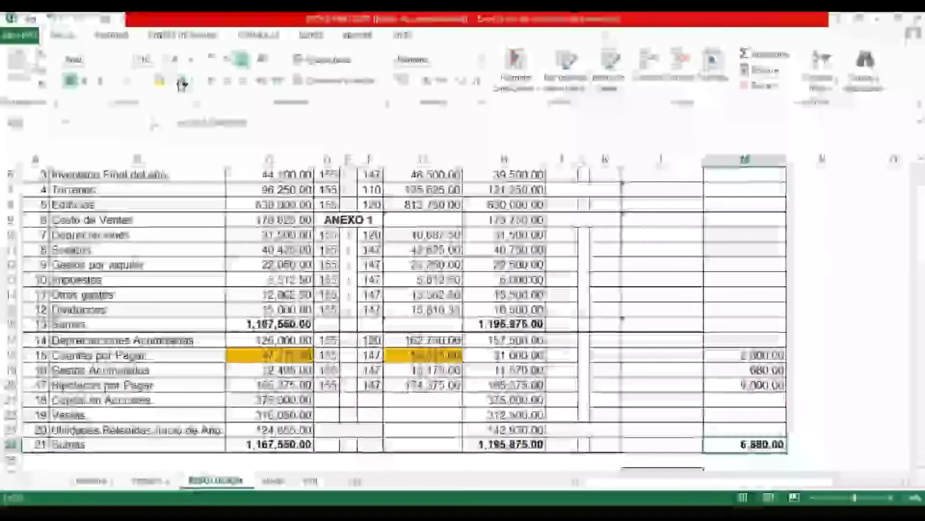
- Reveal the Capital en Acciones 2016 factor 155 / 100 in D21 and F21 and its adjusted value 581,250.00 in G21 in black
key("Up")
key("Up")
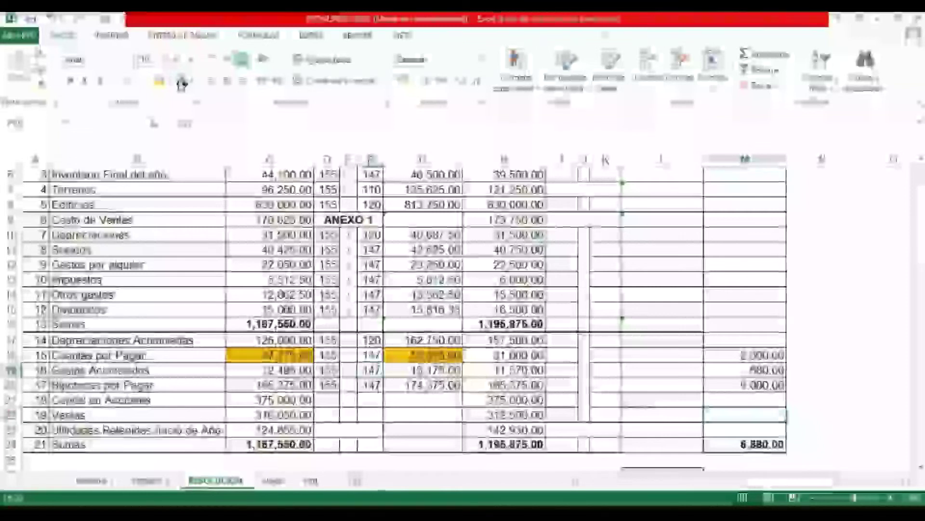
key("Left")
key("Left")
key("Left")
key("Left")
key("Left")
key("Left")
key("Left")
key("Up")
key("Up")
key("Left")
key("Left")
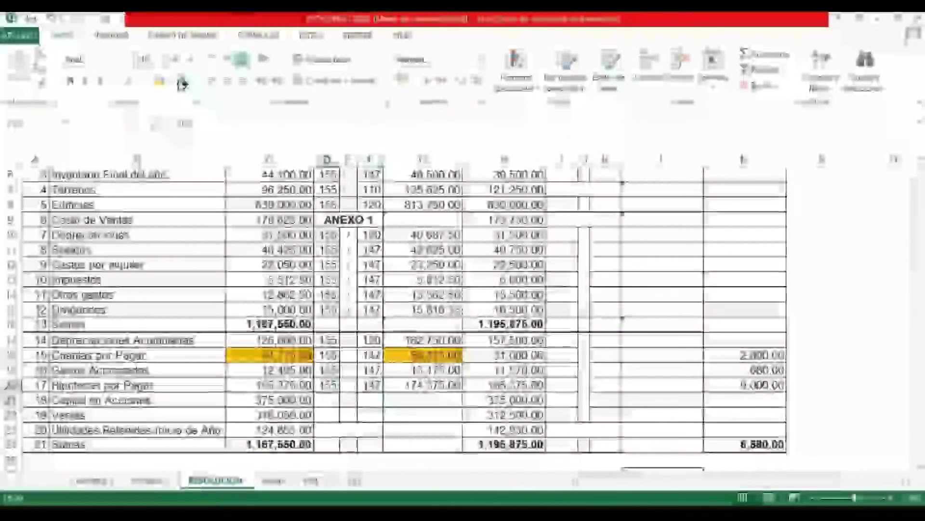
key("Down")
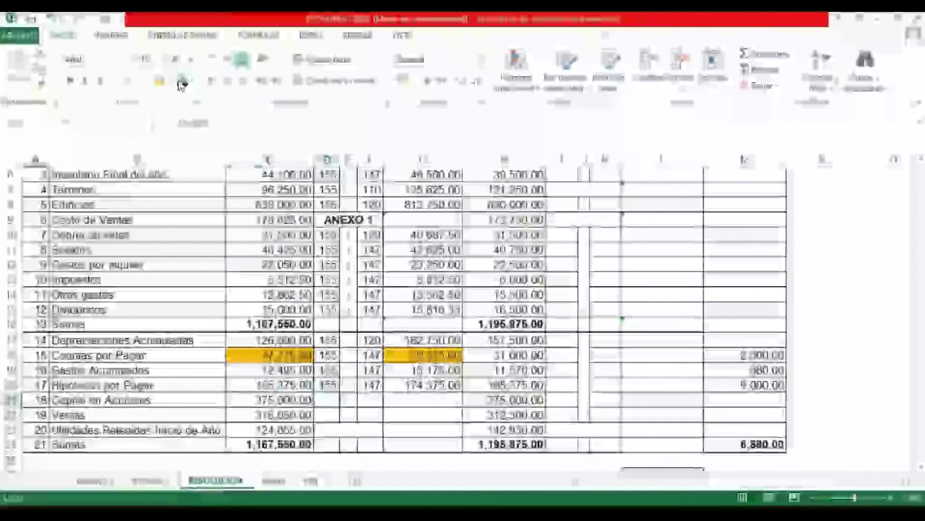
key("Left")
key("Left")
key("ctrl+Return")
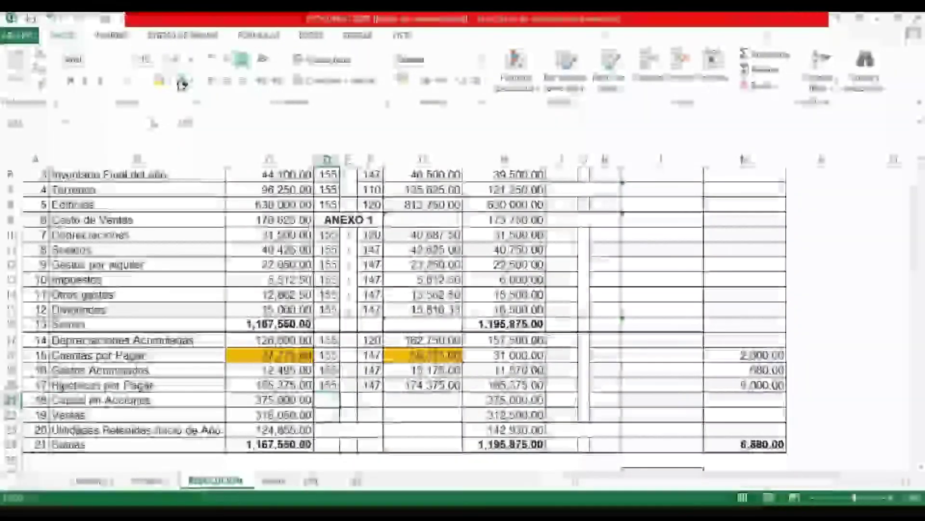
key("Right")
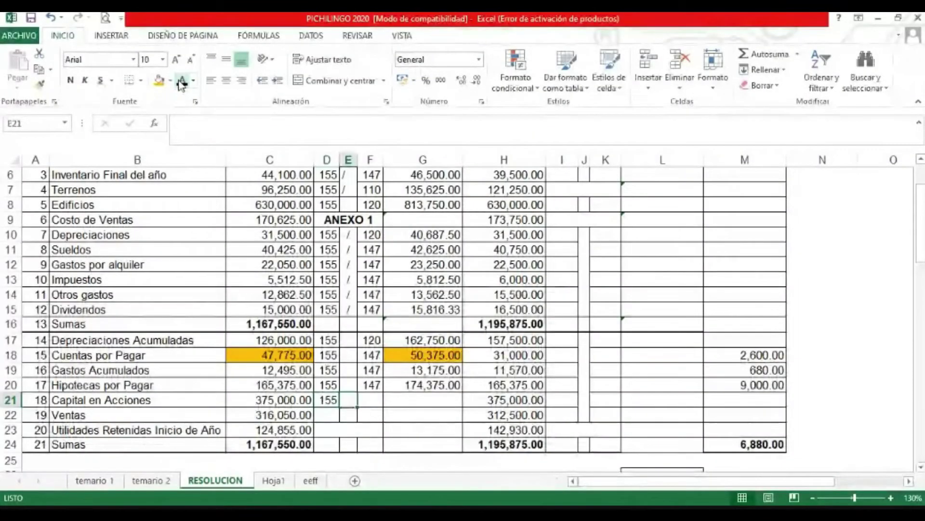
key("Right")
type("100")
key("ctrl+Return")
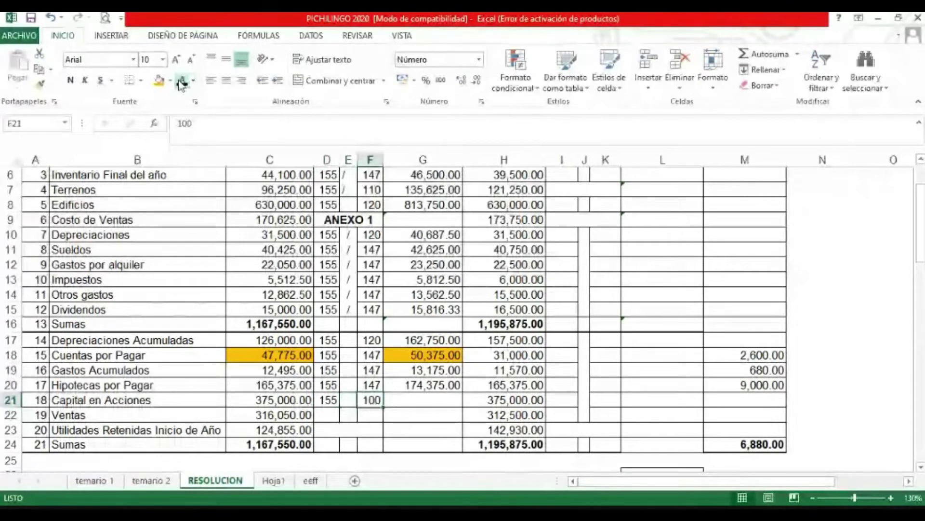
key("Right")
type("=C21*D21/F21")
key("ctrl+Return")
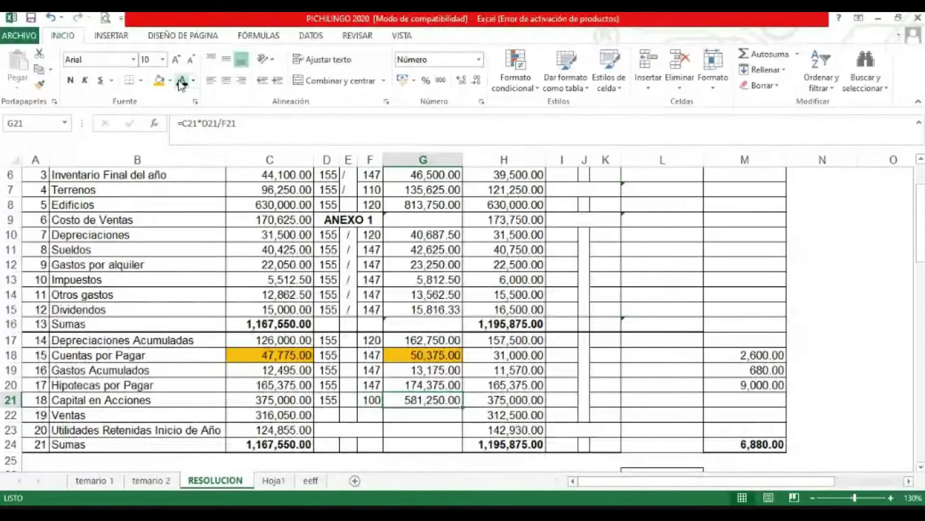
- Reveal the Ventas 2016 factor 155 / 147 in D22 and F22 and its adjusted value 333,250.00 in G22 in black
key("Down")
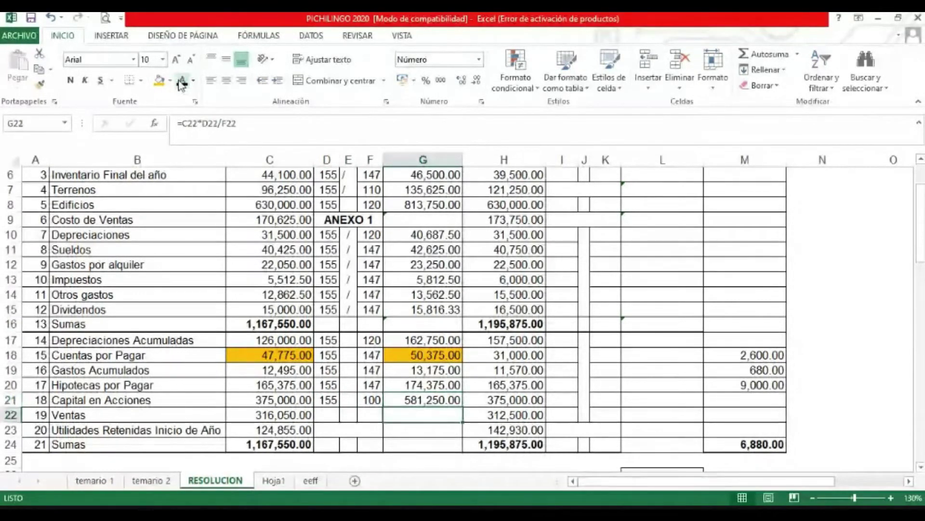
key("Left")
key("Left")
key("Left")
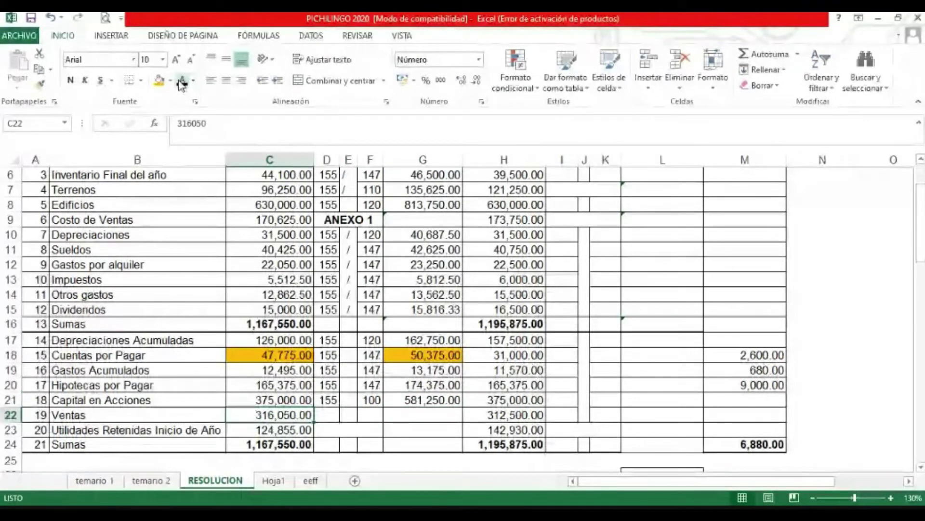
left_click(182, 82)
key("Right")
key("Right")
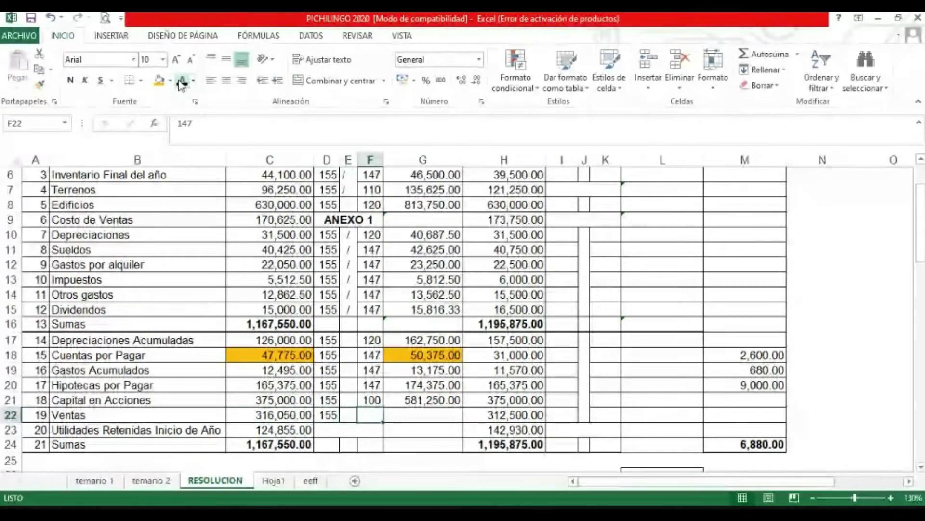
key("Right")
left_click(181, 82)
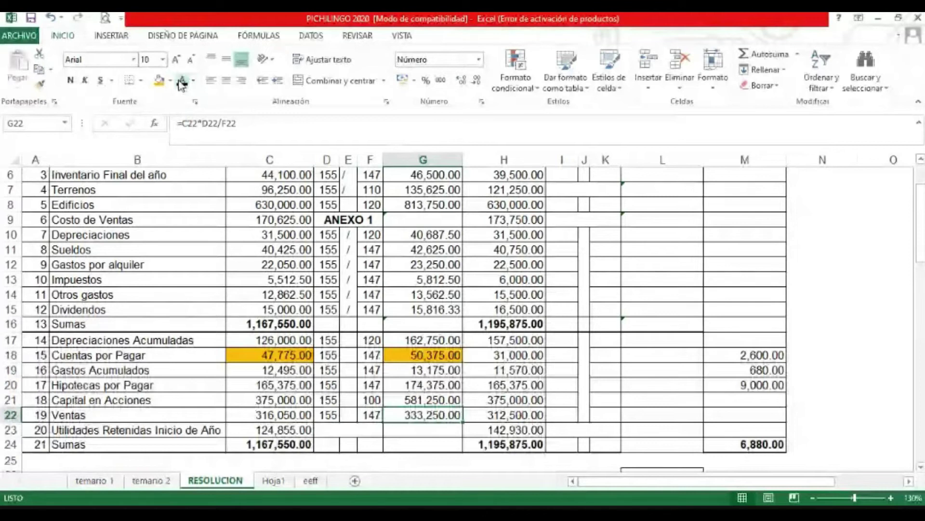
- Reveal the anexo 2 reference in the Utilidades Retenidas Inicio de Año 2016 adjustment cell, row 23, in black
key("Down")
key("Left")
left_click(182, 82)
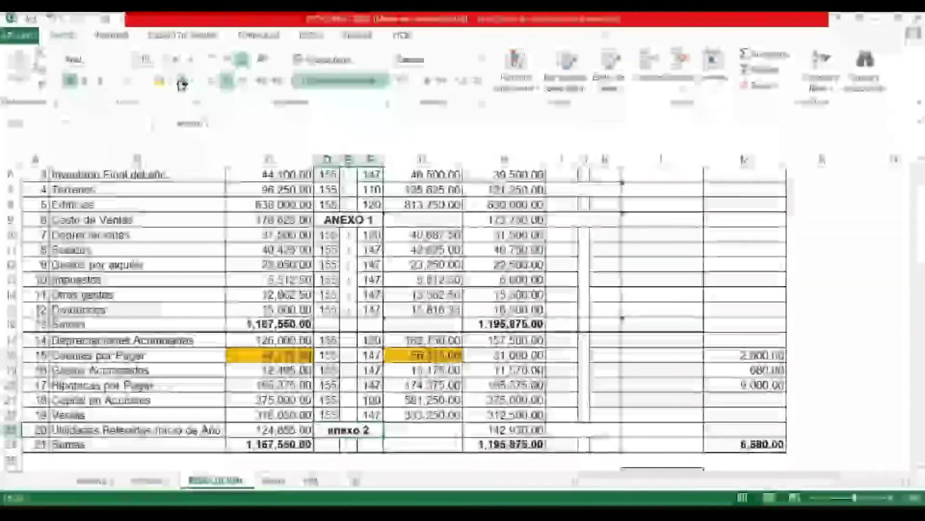
- Reveal the heading Determinación de Compras in B35 below the main table in black
key("Right")
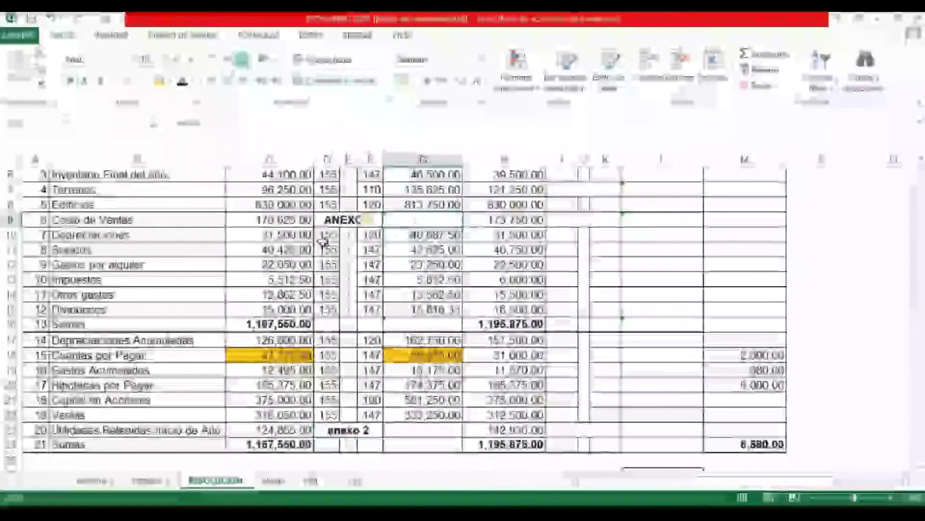
key("Left")
key("Left")
key("Down")
key("Down")
key("Down")
key("Down")
key("Down")
key("Down")
key("Down")
key("Down")
key("Down")
key("Down")
key("Down")
key("Down")
key("Down")
key("Down")
key("Down")
key("Down")
key("Down")
key("Down")
key("Down")
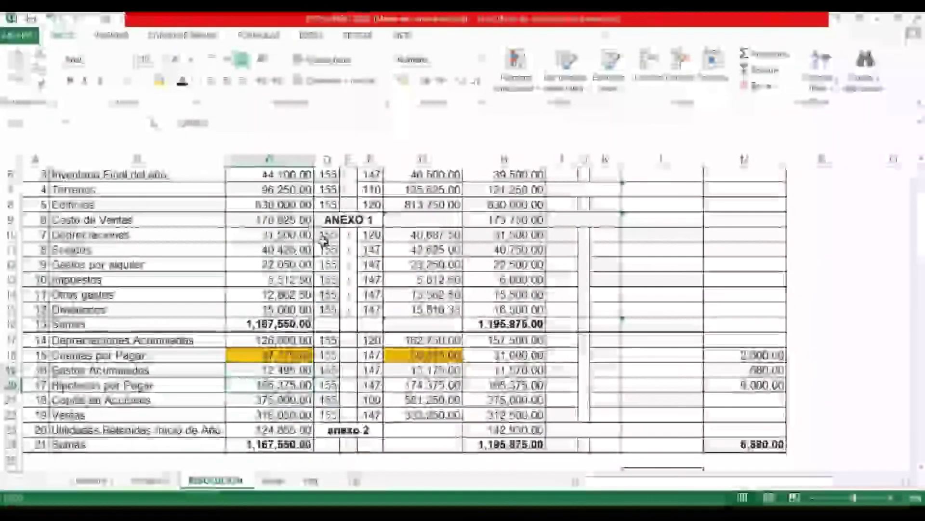
key("Down")
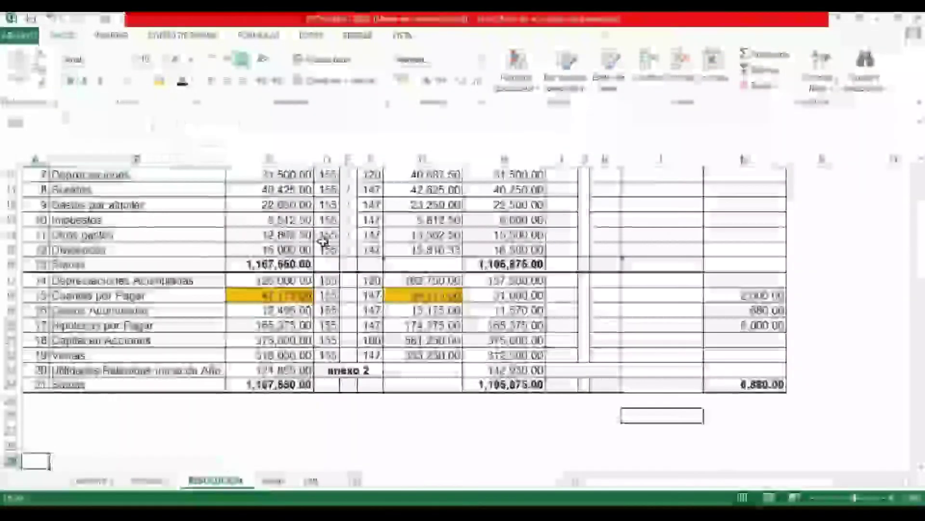
key("Left")
key("Down")
key("Down")
key("Down")
key("Down")
key("Down")
key("Down")
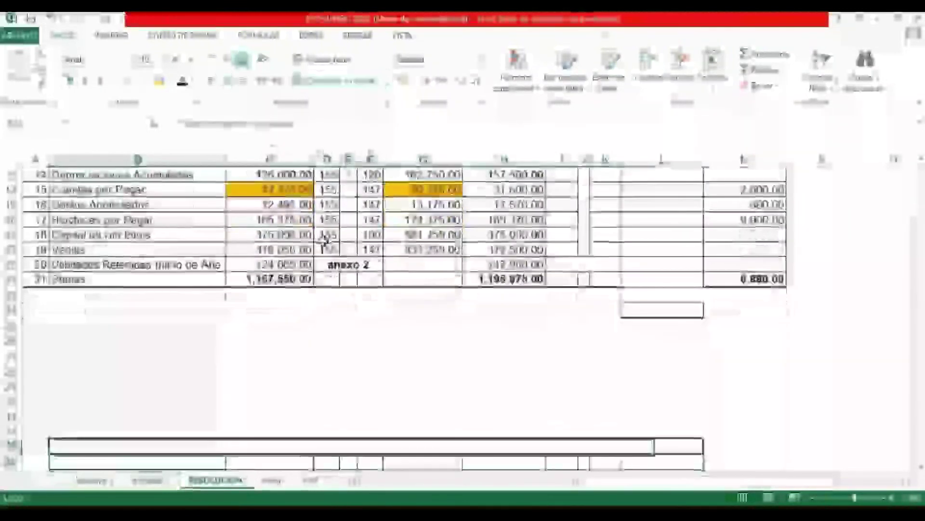
key("Down")
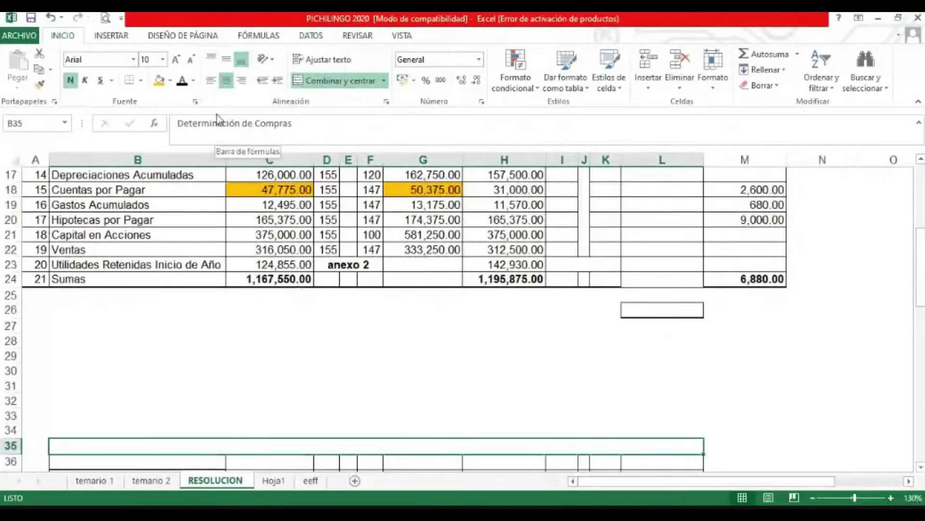
key("ctrl+z")
- Reveal the labels Costo de Ventas, Inventario Inicial and Inventario Final in B36:B38 and their signs ( - ) and ( + ) in column A in black
key("ctrl+z")
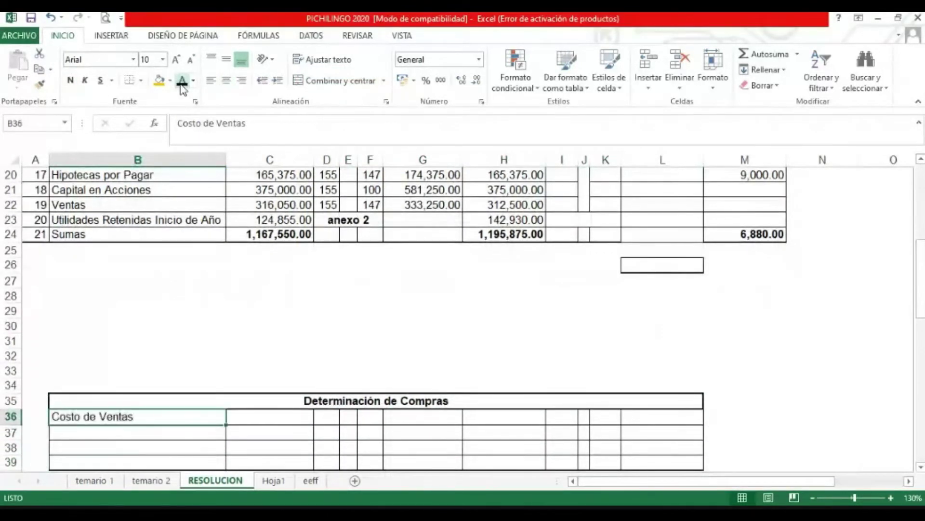
key("ctrl+y")
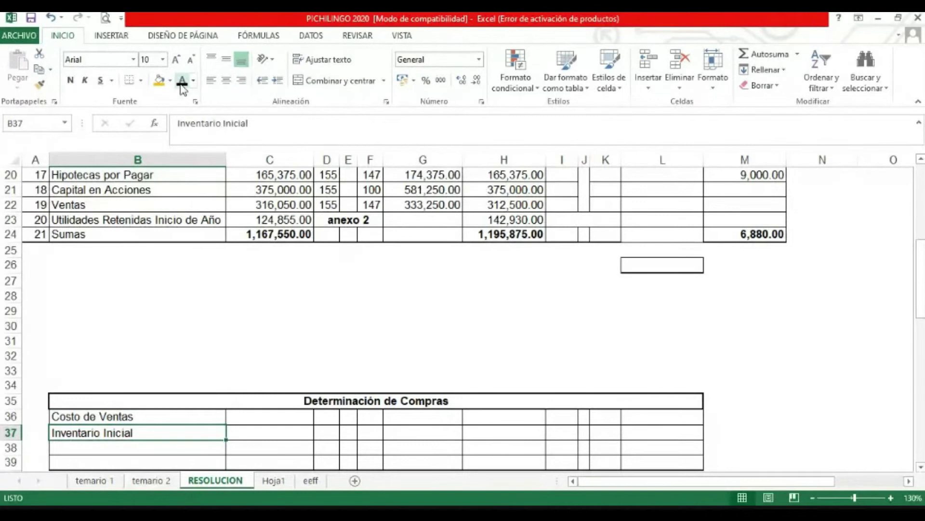
key("ctrl+y")
key("ctrl+y")
key("ctrl+y")
key("ctrl+y")
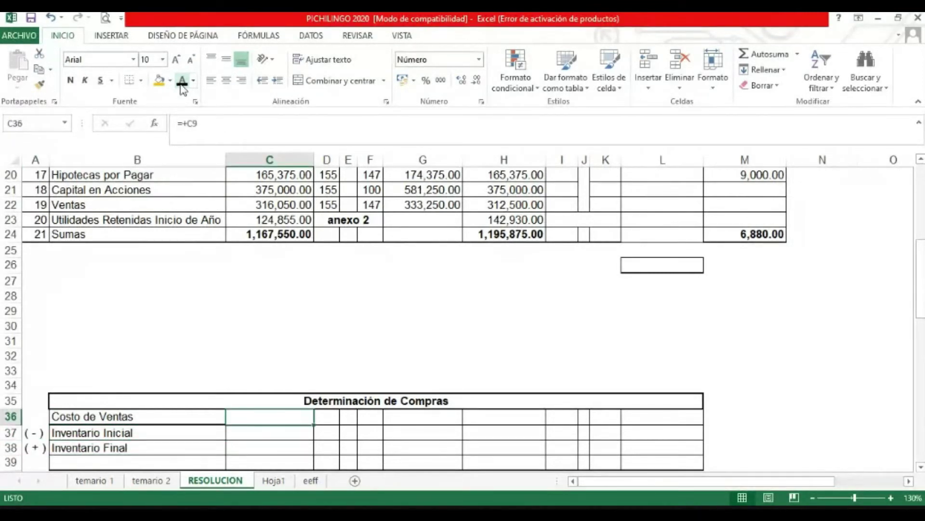
- Reveal the Costo de Ventas 170,625.00 (=+C9) in C36 and the Inventario Inicial -42,000.00 in C37 in black
key("ctrl+y")
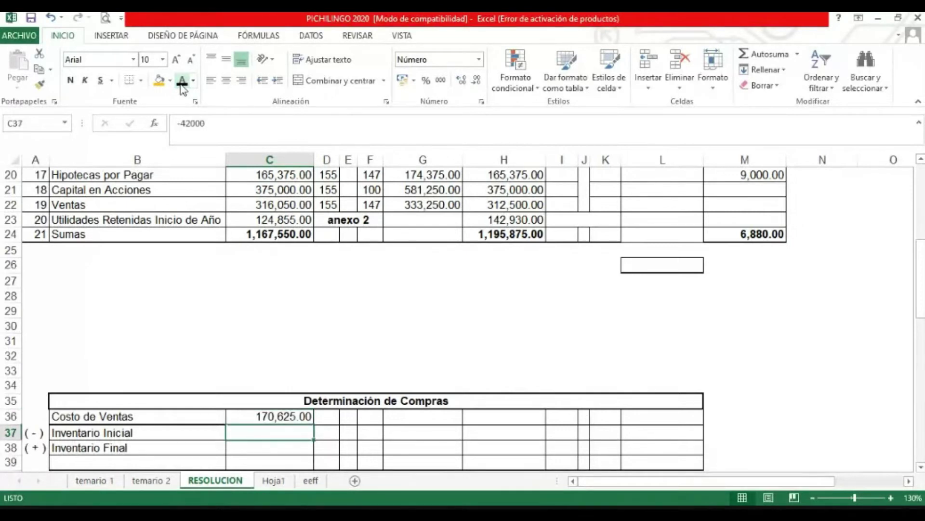
key("ctrl+y")
key("Down")
key("Up")
key("Up")
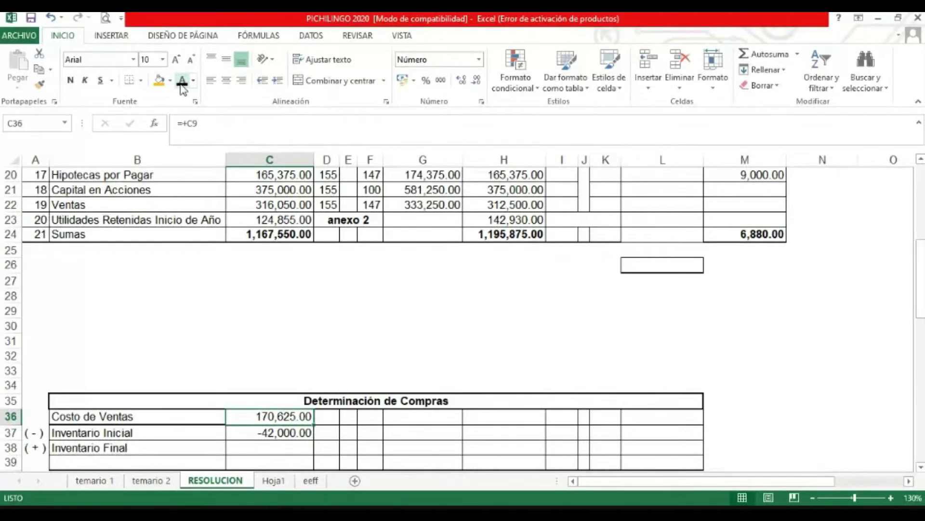
- Highlight the Costo de Ventas balance 170,625.00 in C9 with the orange fill
key("Up")
key("Up")
key("Up")
key("Up")
key("Up")
key("Up")
key("Up")
key("Up")
key("Up")
key("Up")
key("Up")
key("Up")
key("Up")
key("Up")
key("Up")
key("Up")
key("Up")
key("Up")
key("Up")
key("Up")
key("Up")
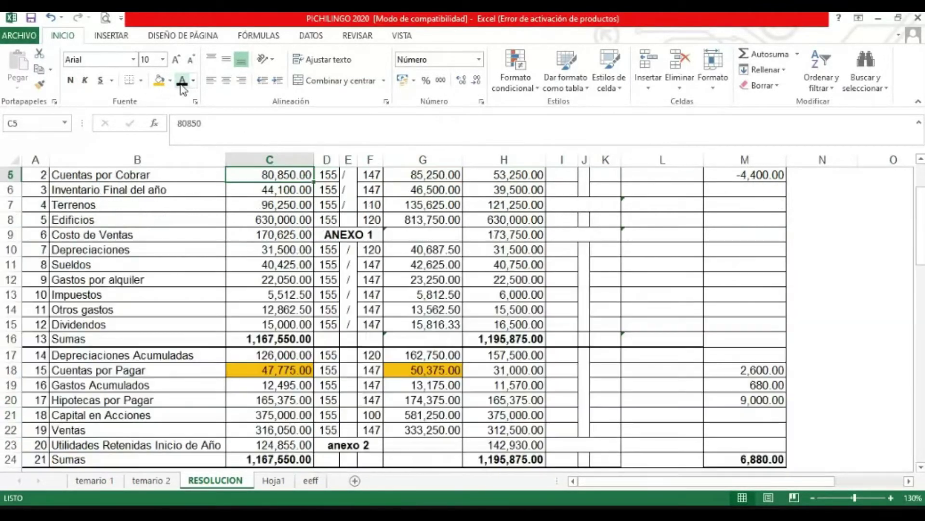
key("Up")
key("Up")
key("Down")
key("Down")
key("Down")
key("Down")
key("Down")
key("Down")
left_click(160, 81)
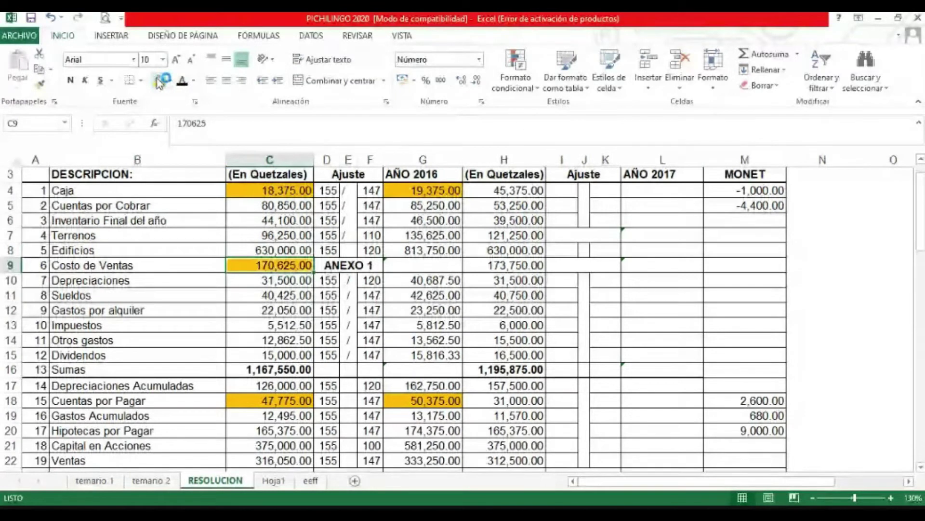
- Examine the Costo de Ventas, Inventario Inicial and Inventario Final rows of the Determinación de Compras annex, then return to the main table
key("Down")
key("Down")
key("Down")
key("Down")
key("Down")
key("Down")
key("Down")
key("Down")
key("Down")
key("Down")
key("Down")
key("Down")
key("Down")
key("Down")
key("Down")
key("Down")
key("Down")
key("Down")
key("Down")
key("Down")
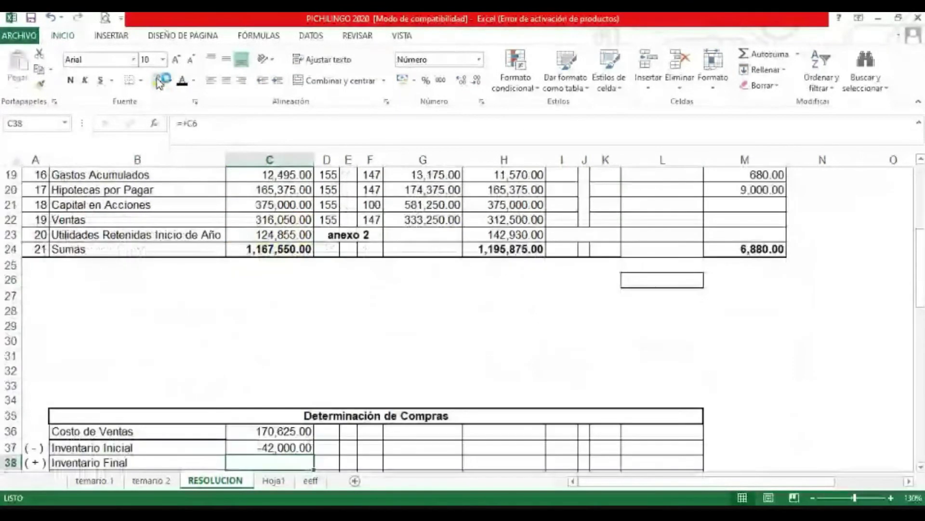
key("Down")
key("Down")
key("Down")
key("Down")
key("Down")
key("Down")
key("Up")
key("Up")
key("Up")
key("Up")
key("Up")
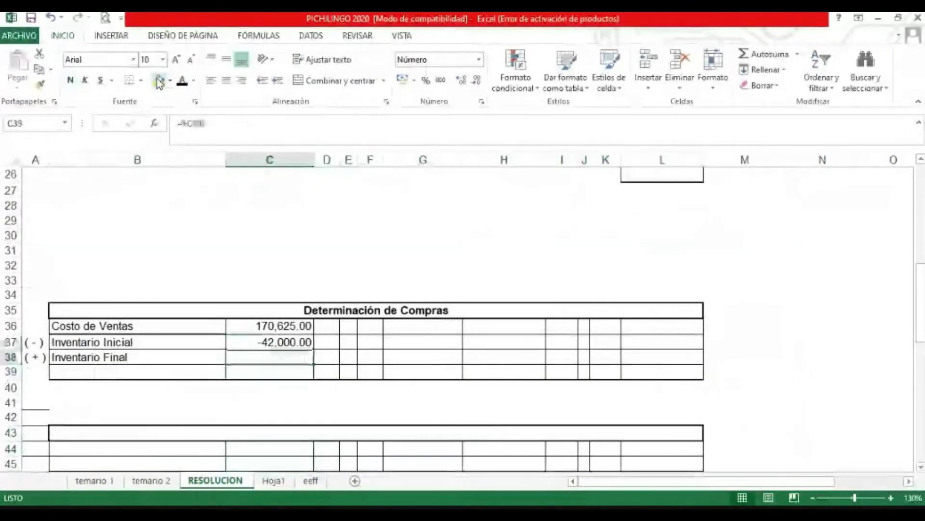
key("Up")
key("Up")
key("Up")
key("Up")
key("Up")
key("Up")
key("Up")
key("Up")
key("Up")
key("Up")
key("Up")
key("Up")
key("Up")
key("Up")
key("Up")
key("Up")
key("Up")
key("Up")
key("Up")
key("Up")
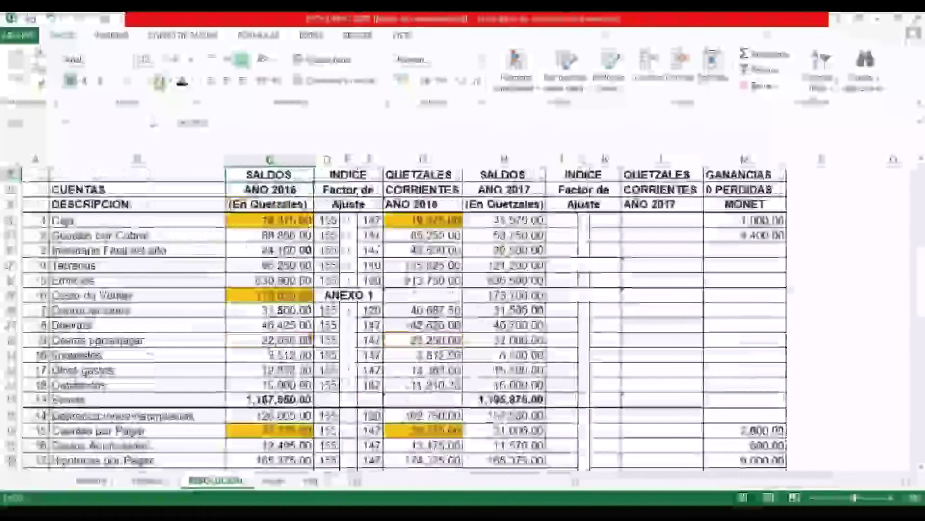
- Review the 2016 balances in column C of the main table, from Caja down to Utilidades Retenidas Inicio de Año
key("Down")
key("Down")
key("Down")
key("Down")
key("Down")
key("Down")
key("Down")
key("Down")
key("Down")
key("Down")
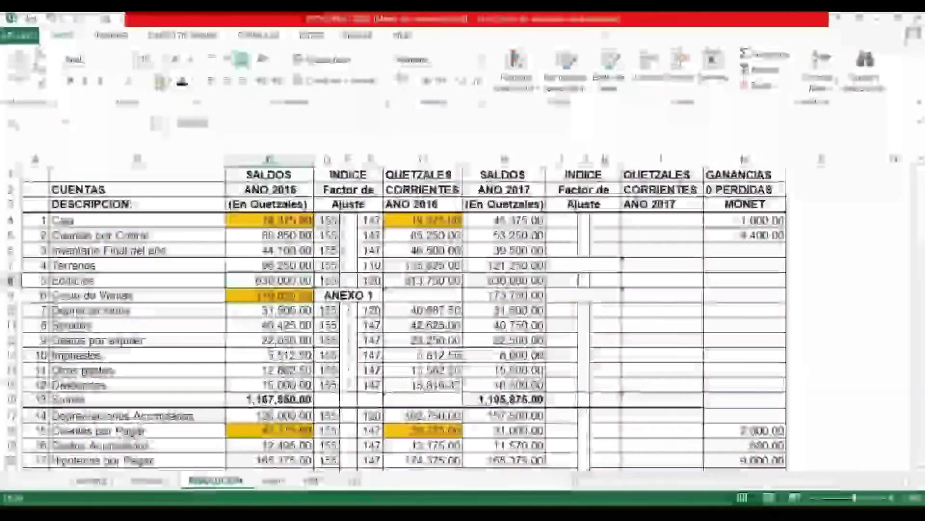
key("Down")
key("Down")
key("Down")
key("Down")
key("Down")
key("Down")
key("Down")
key("Down")
key("Down")
key("Down")
key("Down")
key("Down")
key("Down")
key("Down")
key("Down")
key("Down")
key("Down")
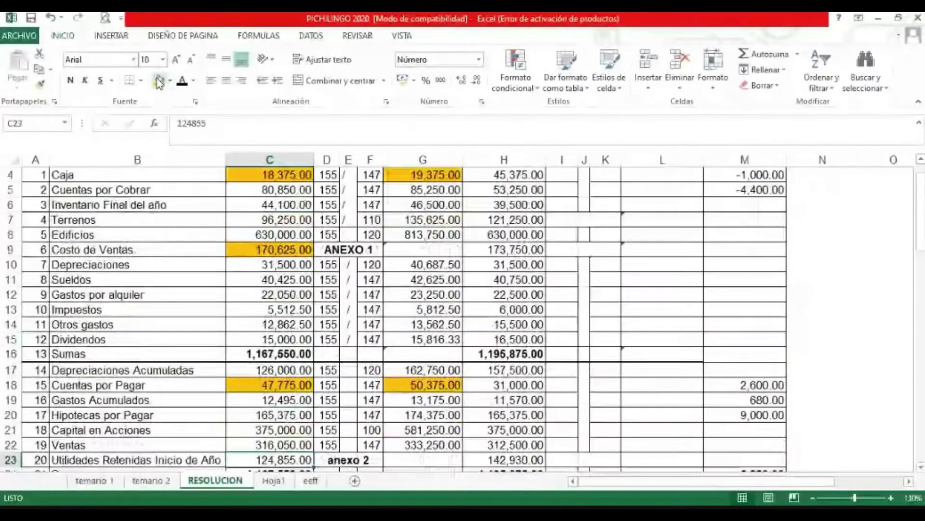
key("Up")
key("Up")
key("Up")
key("Up")
key("Up")
key("Up")
key("Up")
key("Up")
key("Up")
key("Up")
key("Up")
key("Up")
key("Up")
key("Up")
key("Up")
key("Up")
key("Up")
key("Up")
key("Up")
key("Up")
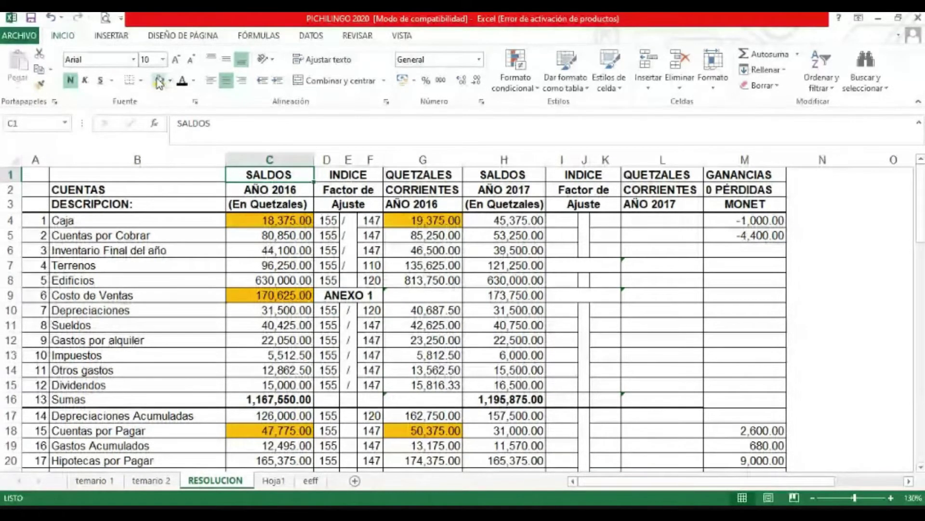
- Reveal the Inventario Final 44,100.00 (=+C6) in C38 of the Determinación de Compras annex in black
key("Down")
key("Down")
key("Down")
key("Down")
key("Down")
key("Down")
key("Down")
key("Down")
key("Down")
key("Down")
key("Down")
key("Down")
key("Down")
key("Down")
key("Down")
key("Down")
key("Down")
key("Down")
key("Down")
key("Down")
key("Down")
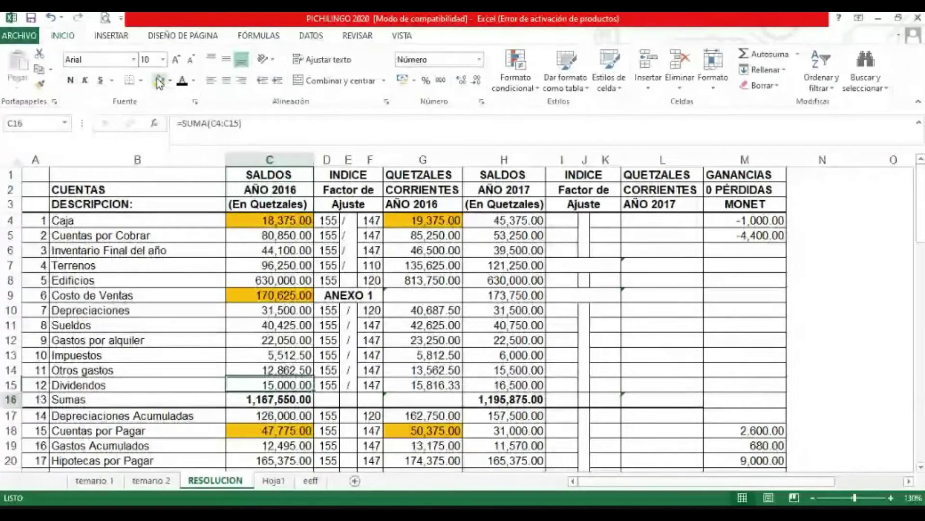
key("Up")
key("Up")
key("Up")
key("Up")
key("Up")
key("Up")
key("Up")
key("Up")
key("Up")
key("Up")
key("Up")
key("Up")
key("Up")
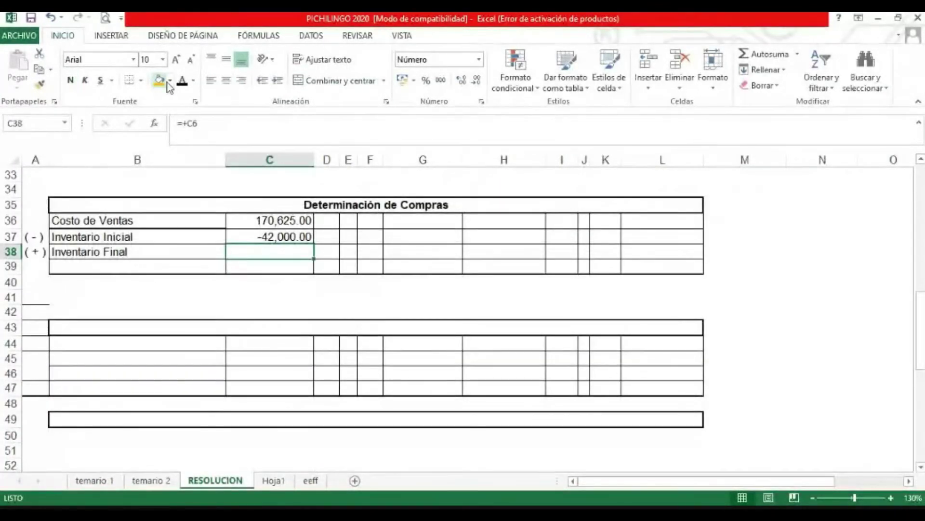
left_click(183, 81)
- Highlight the Inventario Final del año balance 44,100.00 in C6 with the orange fill
key("Up")
key("Up")
key("Up")
key("Up")
key("Up")
key("Up")
key("Up")
key("Up")
key("Up")
key("Up")
key("Up")
key("Up")
key("Up")
key("Up")
key("Up")
key("Up")
key("Up")
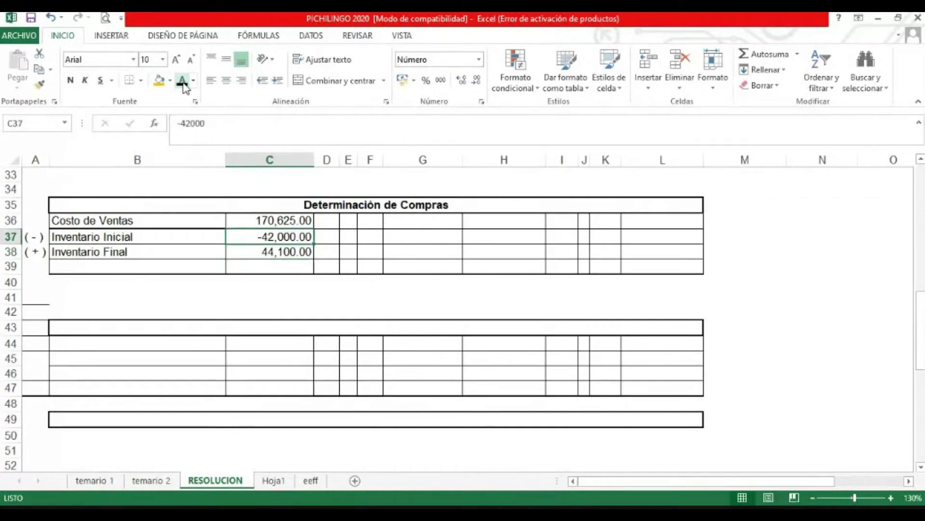
key("ctrl+Up")
key("Down")
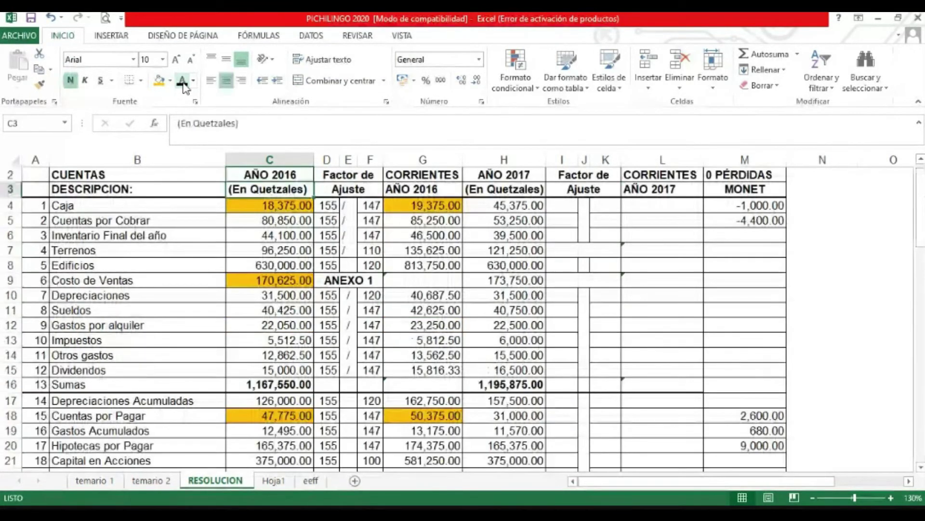
key("Down")
key("Down")
key("Down")
left_click(159, 81)
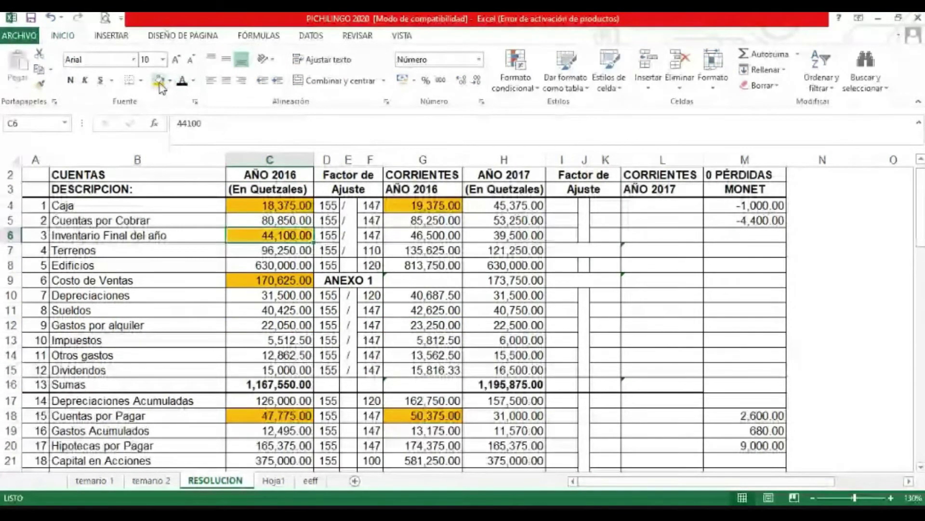
- Reveal the Compras label in B39 and its total 172,725.00 (=SUMA(C36:C38)) in C39 of the Determinación de Compras annex in black
key("Down")
key("Down")
key("Down")
key("Down")
key("Down")
key("Down")
key("Down")
key("Down")
key("Down")
key("Down")
key("Down")
key("Down")
key("Down")
key("Down")
key("Down")
key("Down")
key("Down")
key("Down")
key("Down")
key("Down")
key("Down")
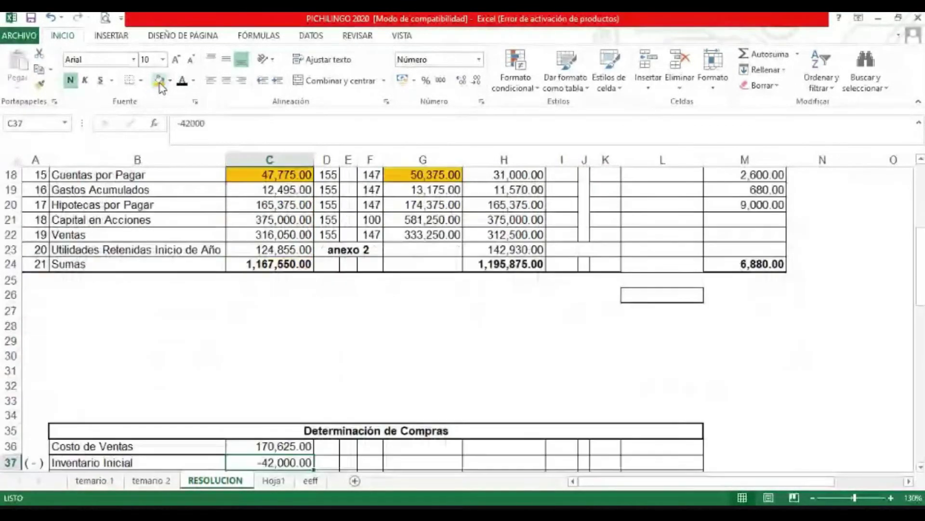
key("Down")
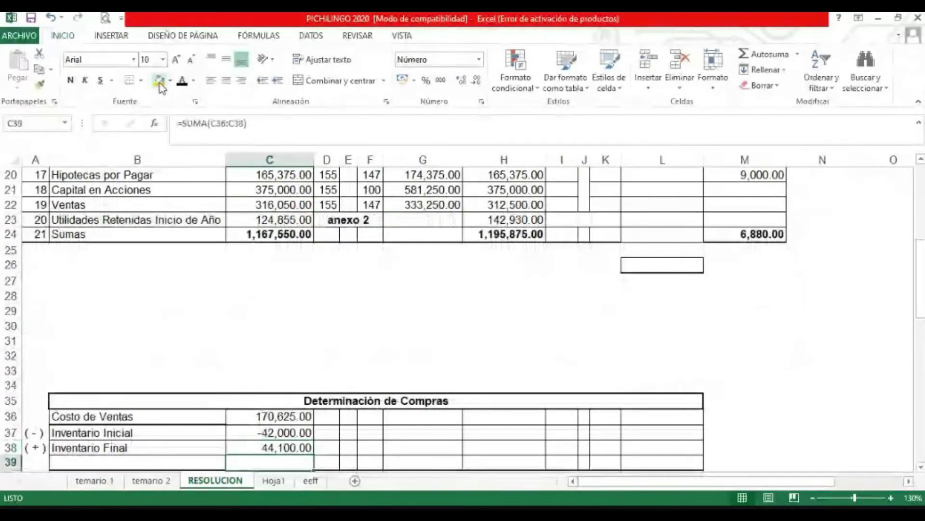
key("Left")
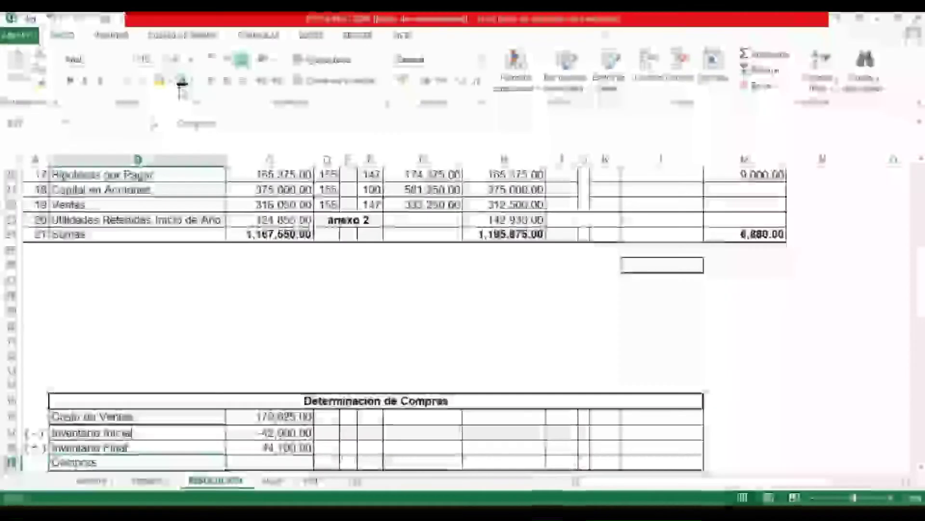
key("Right")
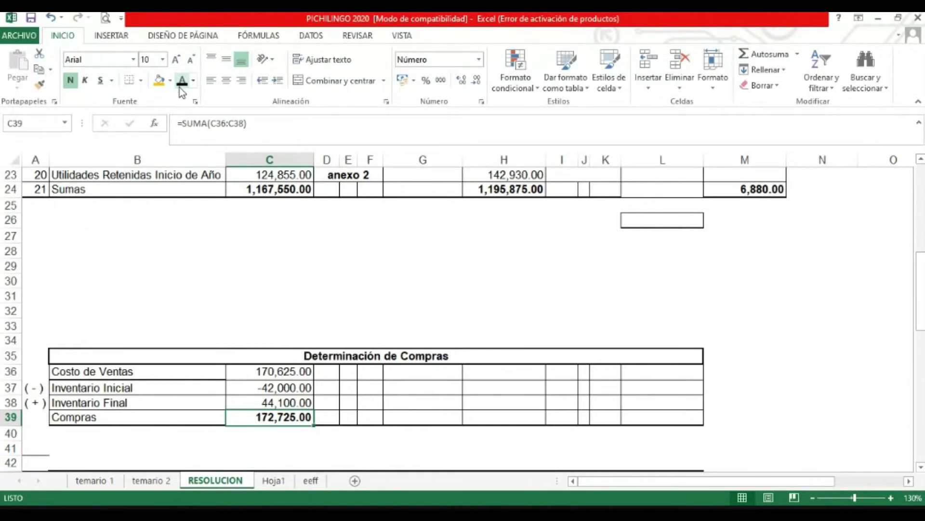
- Reveal the "Anexo 1 Costo de Ventas" title in the merged row 43 in black
key("Down")
key("Down")
key("Down")
key("Down")
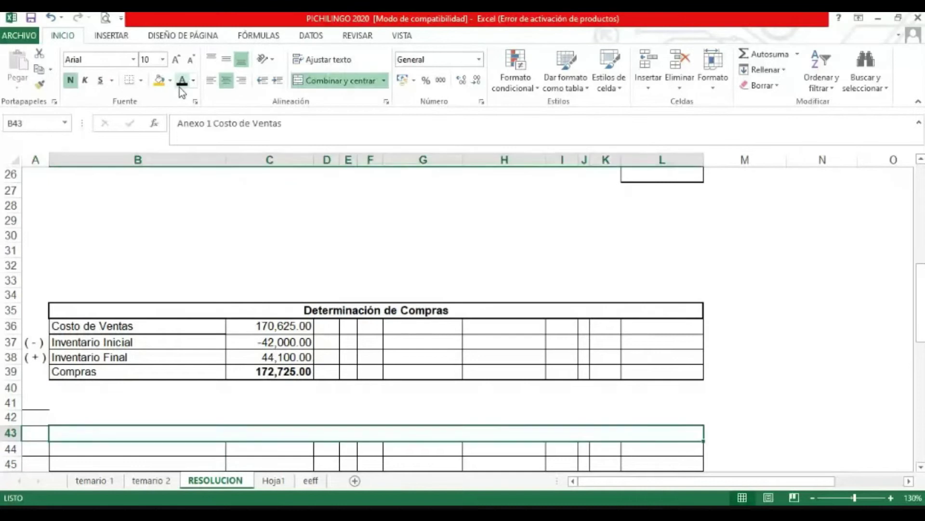
key("Down")
key("Up")
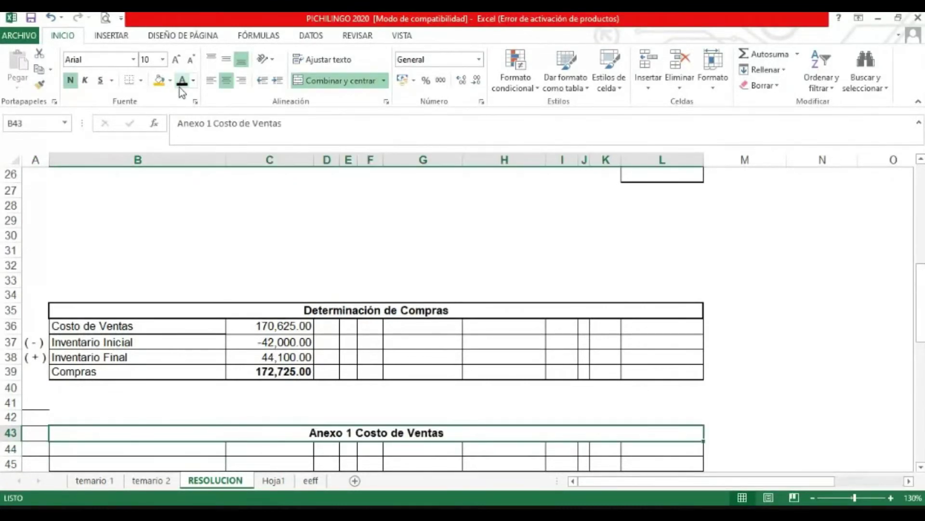
- Reveal the Anexo 1 rows Inventario Inicial 42,000.00 (=-C37) and Compras 172,725.00 (=+C39) in black
key("Down")
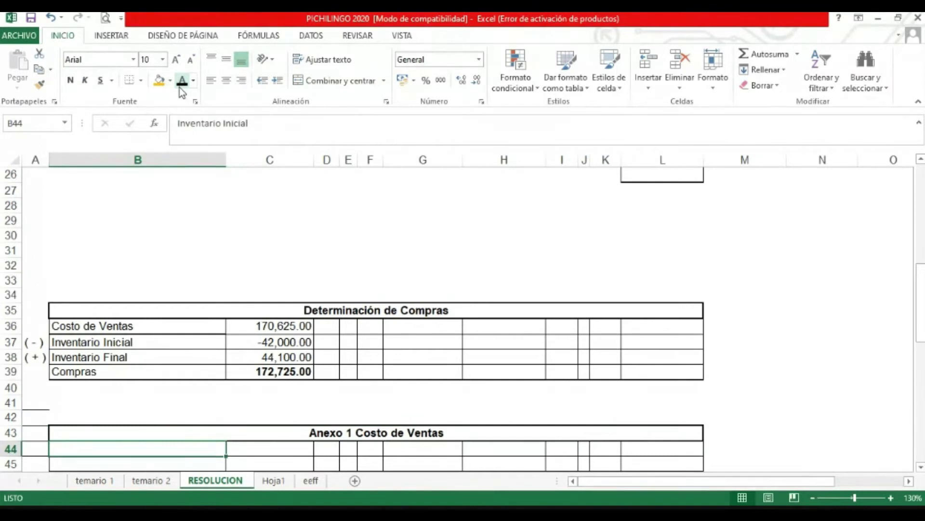
key("Right")
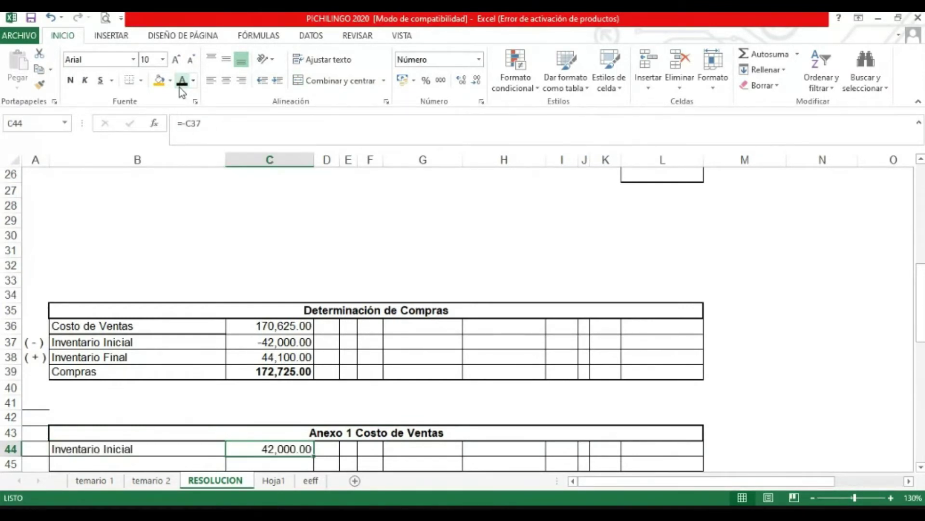
key("Left")
key("Down")
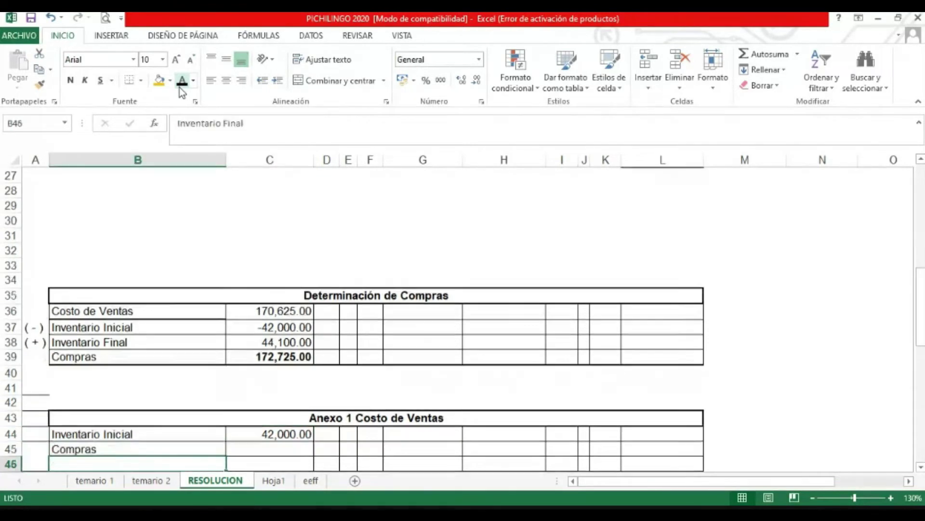
key("Right")
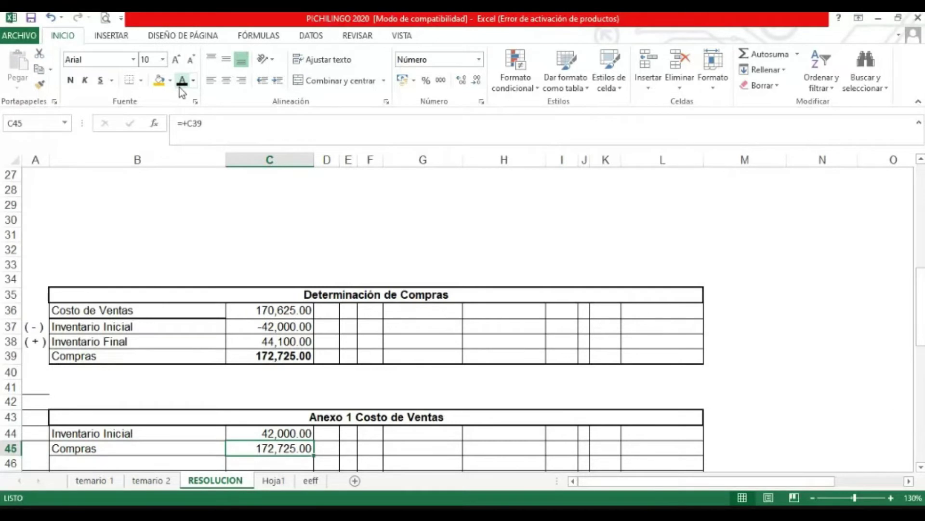
- Reveal the Inventario Final label in B46 and its amount -44,100.00 (=-C38) in C46 of Anexo 1 in black
key("Down")
key("Left")
type("Inventario Final")
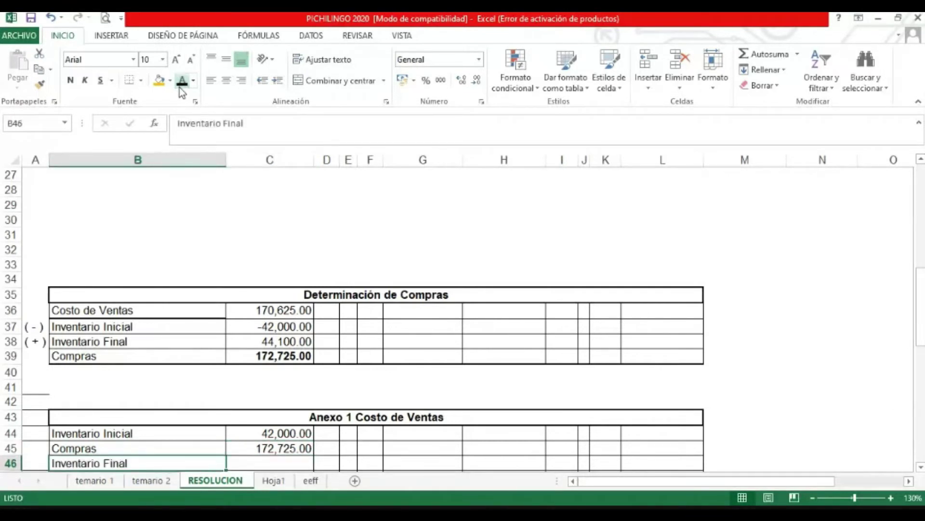
key("Return")
type("Costo de Ventas")
key("Up")
key("Right")
type("=-C38")
key("ctrl+Return")
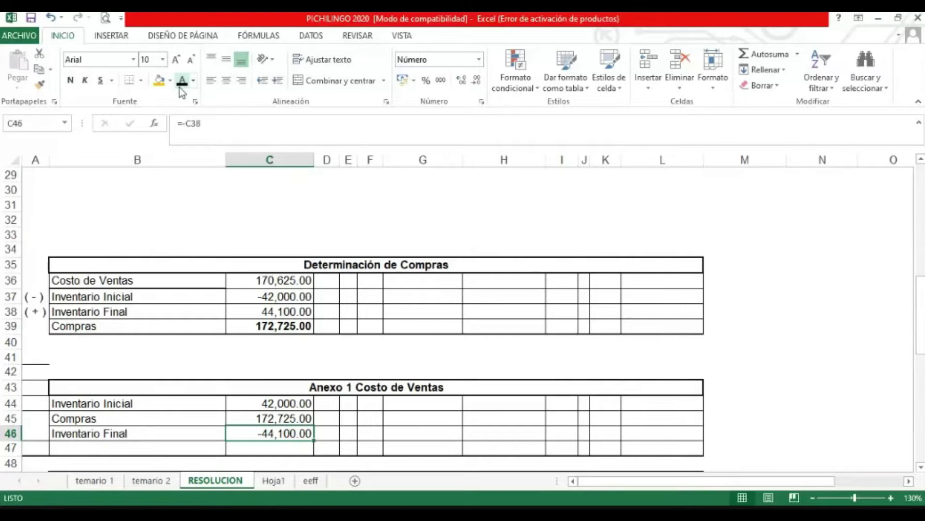
- Reveal the Costo de Ventas label in B47 and its total 170,625.00 (=SUMA(C44:C46)) in C47 of Anexo 1 in black
key("alt+equal")
key("Escape")
key("Down")
key("Left")
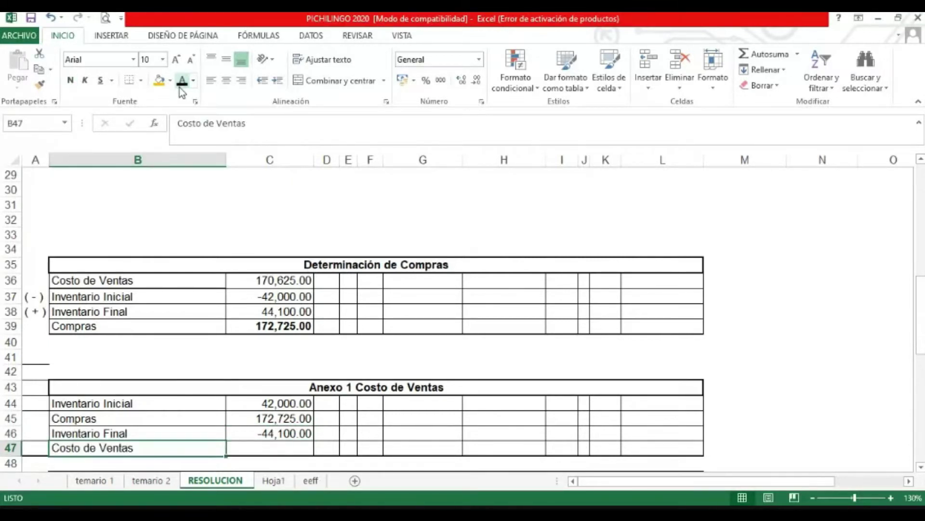
key("Right")
key("alt+equal")
key("ctrl+Return")
key("ctrl+n")
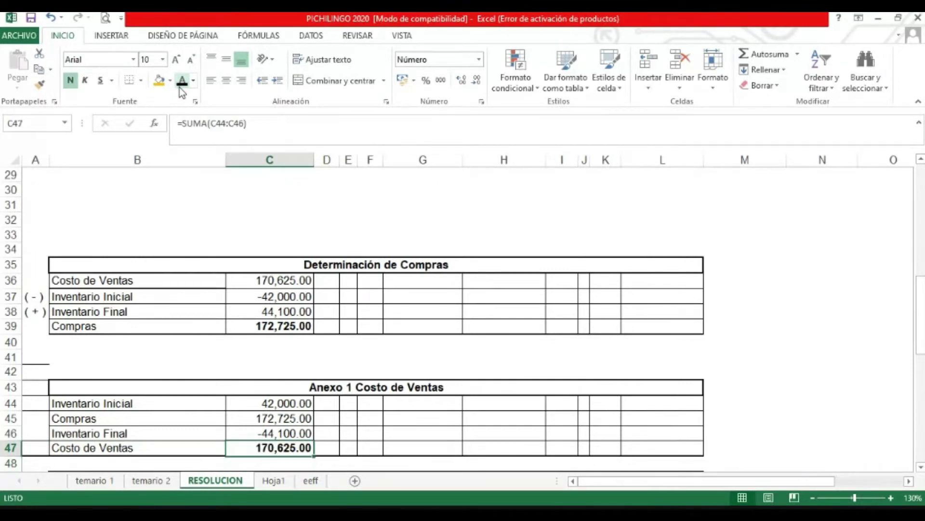
- Check the Costo de Ventas balance in C9 of the main table against the Costo de Ventas total in C47 of Anexo 1
key("Up")
key("Up")
key("Up")
key("Up")
key("Up")
key("Up")
key("Up")
key("Up")
key("Up")
key("Up")
key("Up")
key("Up")
key("Up")
key("Up")
key("Up")
key("Up")
key("Up")
key("Up")
key("Up")
key("Up")
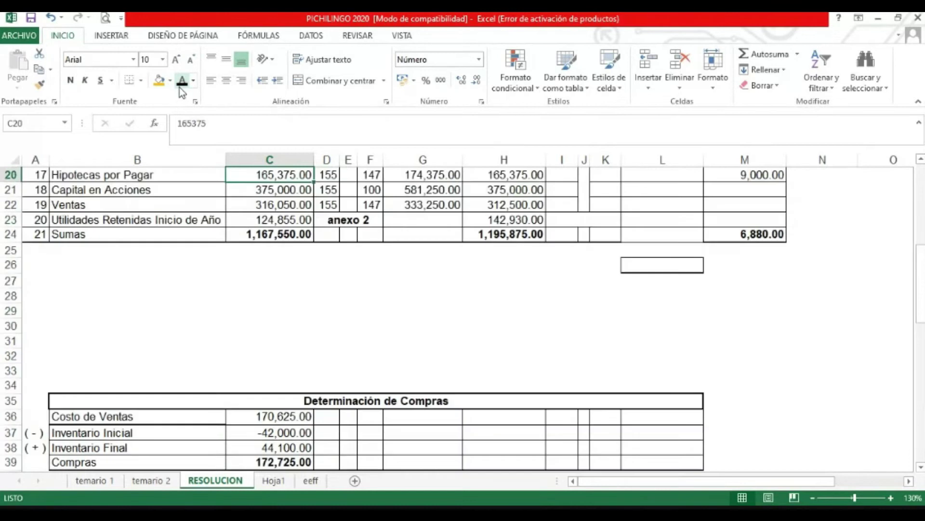
key("ctrl+Up")
key("Down")
key("Down")
key("Down")
key("Down")
key("Down")
key("Down")
key("Down")
key("Down")
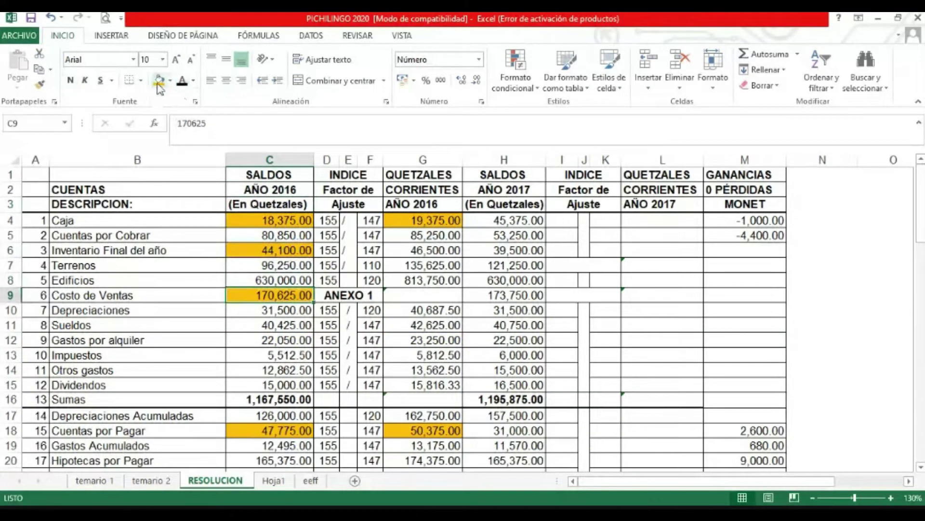
key("Down")
key("Down")
key("Down")
key("Down")
key("Down")
key("Down")
key("Down")
key("Down")
key("Down")
key("Down")
key("Down")
key("Down")
key("Down")
key("Down")
key("Down")
key("Down")
key("Down")
key("Down")
key("Down")
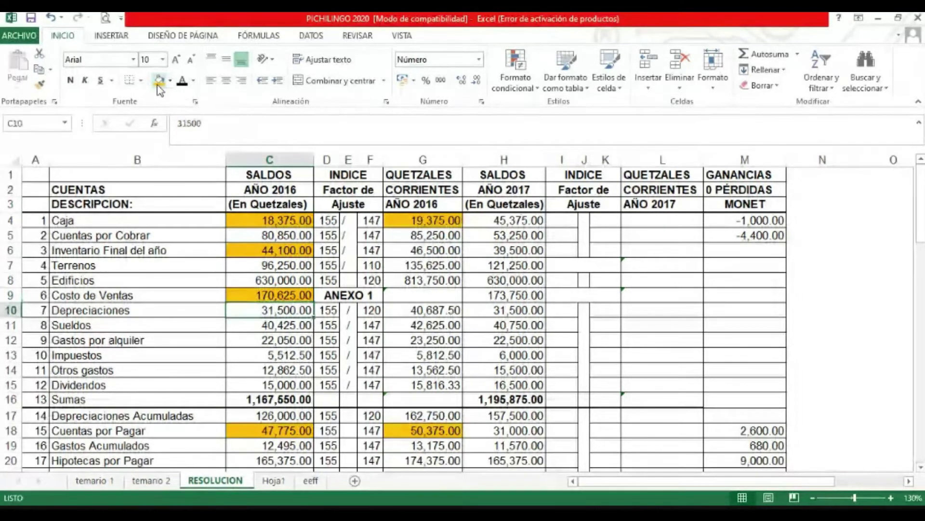
key("Down")
key("Down")
key("Down")
key("Down")
key("Down")
key("Down")
key("Down")
key("Down")
key("Down")
key("Down")
key("Down")
key("Down")
key("Down")
key("Down")
key("Down")
key("Down")
key("Down")
key("Down")
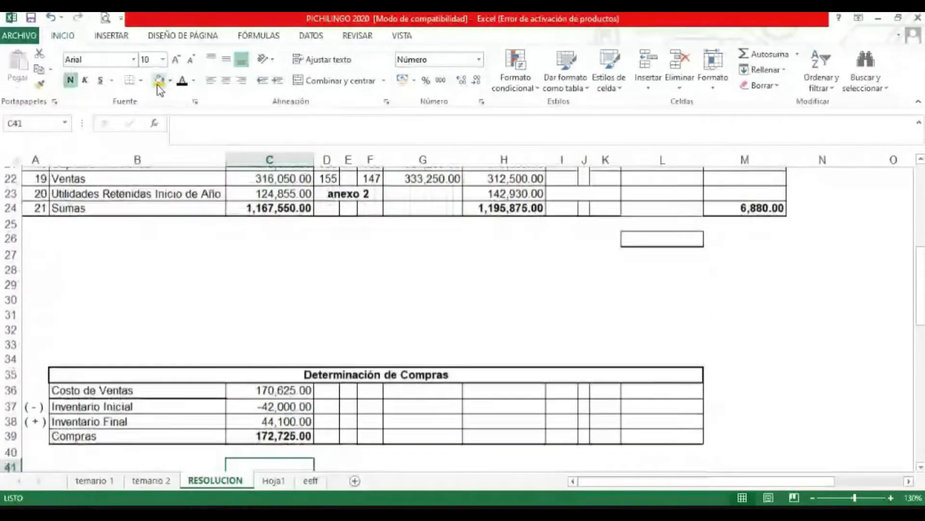
key("Down")
key("Down")
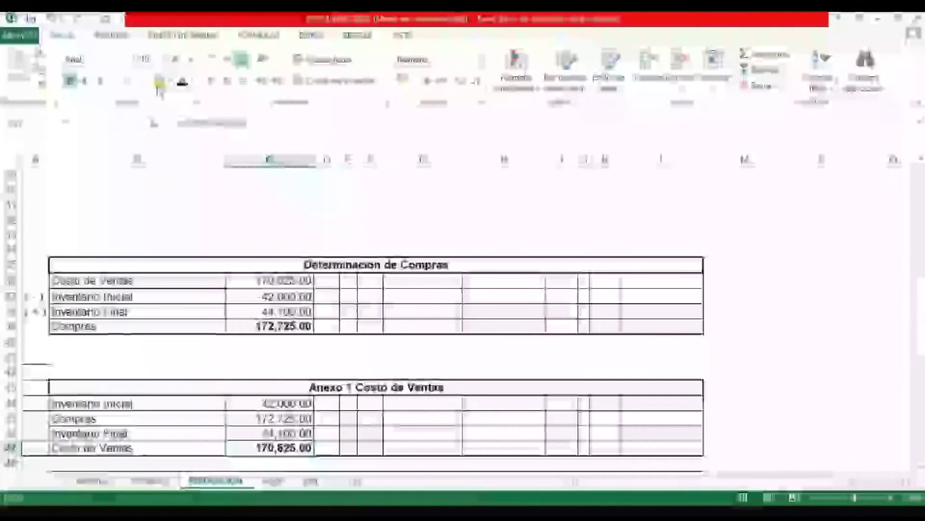
key("Down")
key("Down")
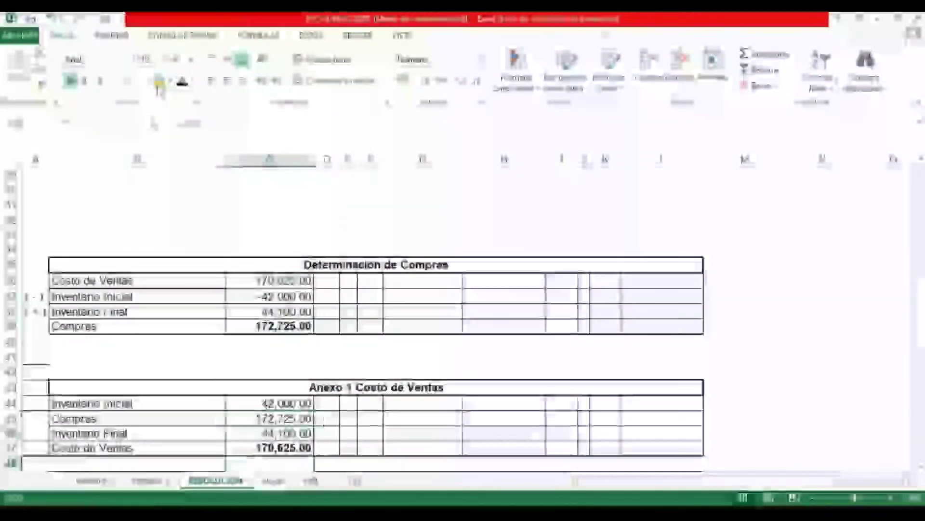
- Reveal the Inventario Inicial factor 155 / 140 in D44:F44 and the adjusted amount 46,500.00 (=C44*D44/F44) in G44 in black
key("Up")
key("Up")
key("Up")
key("Up")
key("Up")
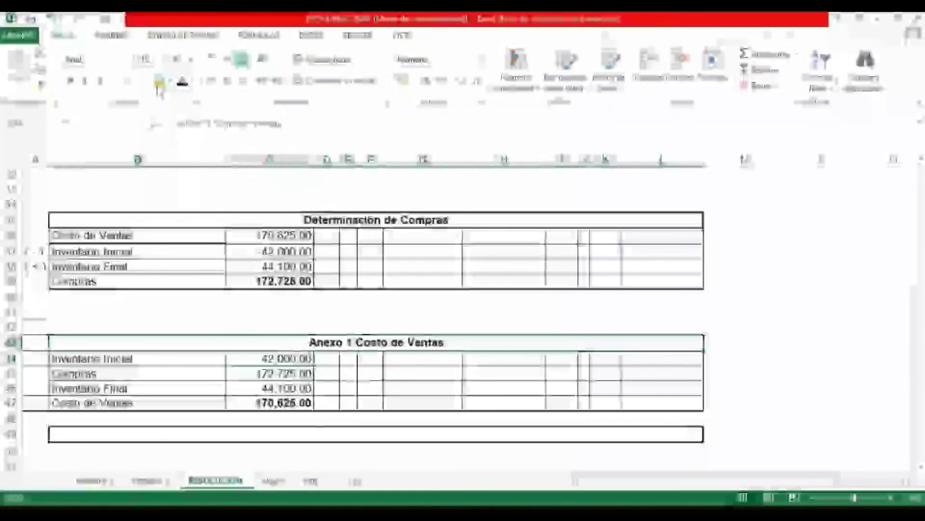
key("Right")
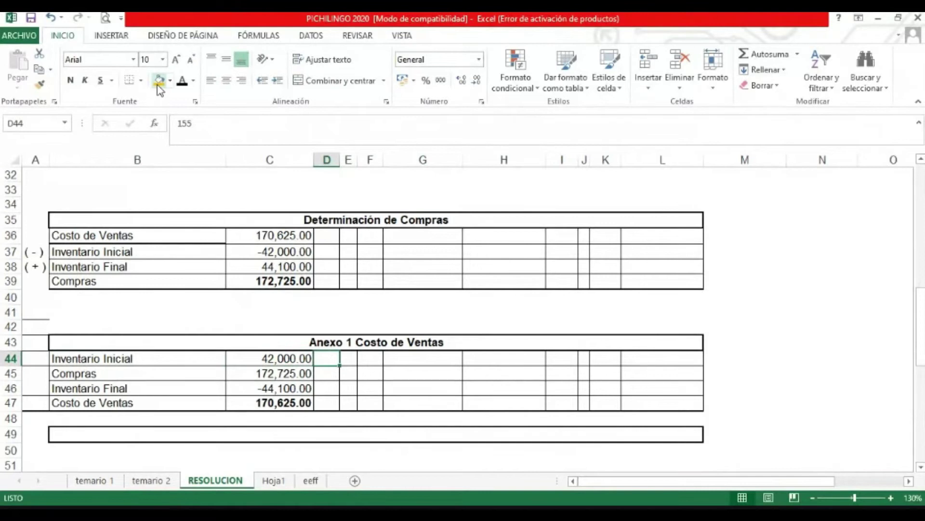
left_click(183, 89)
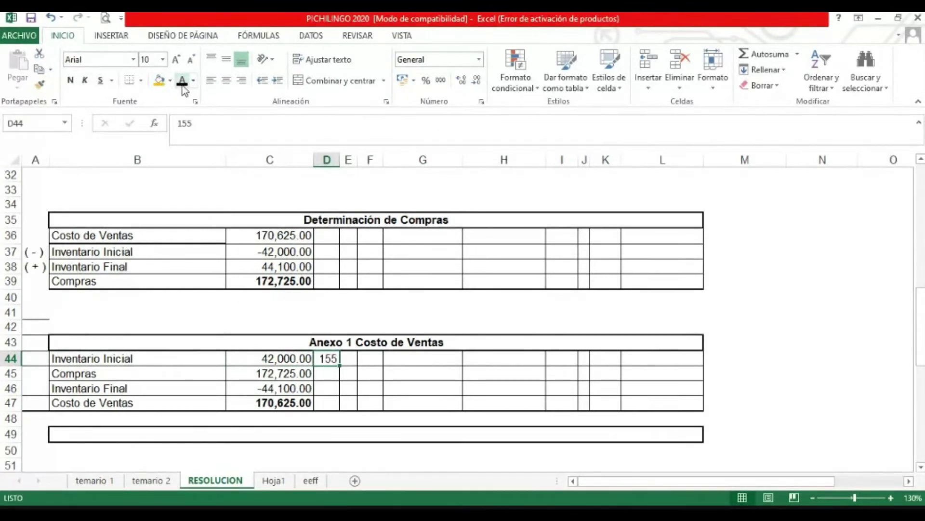
key("Right")
left_click(183, 89)
key("Right")
left_click(183, 89)
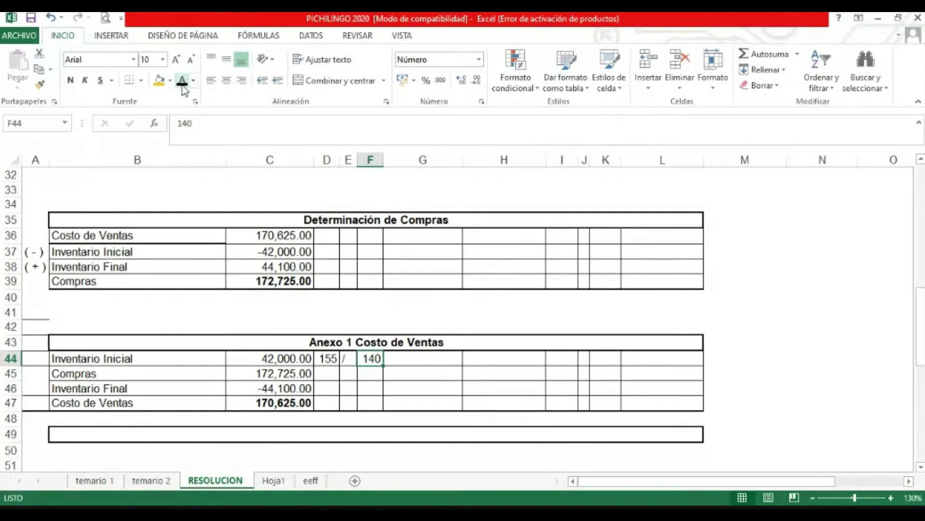
key("Right")
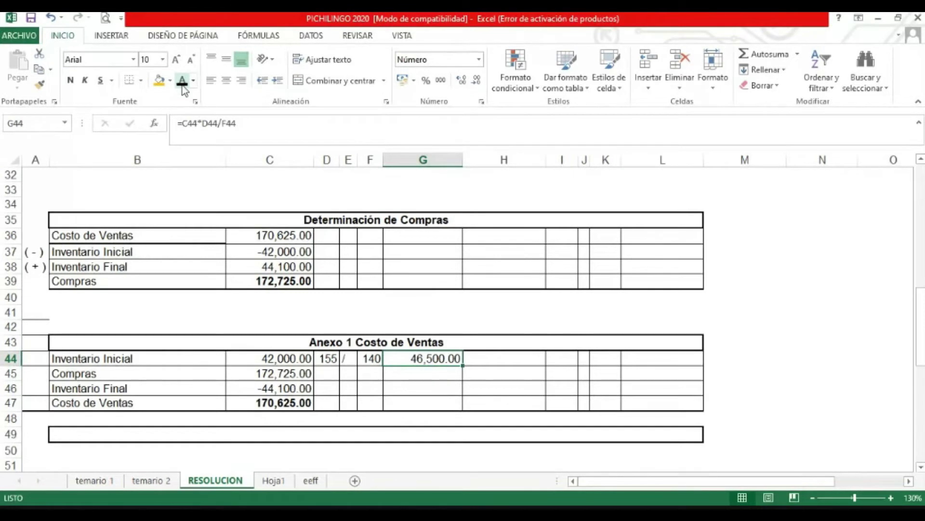
- Reveal the Compras factor 155 / 147 in D45:F45 and the adjusted amount 182,125.00 (=C45*D45/F45) in G45 in black
key("Down")
key("Up")
key("Down")
key("Left")
key("Left")
key("Left")
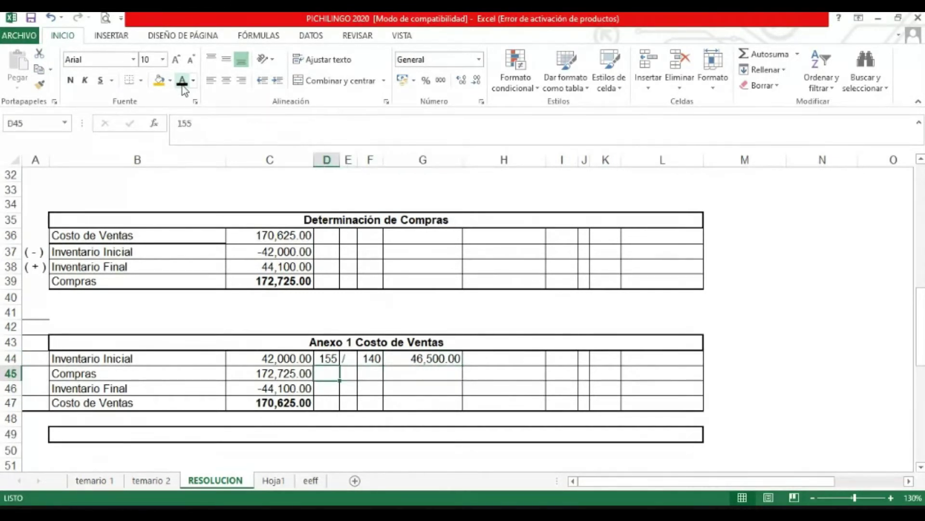
left_click(182, 87)
key("Right")
left_click(183, 87)
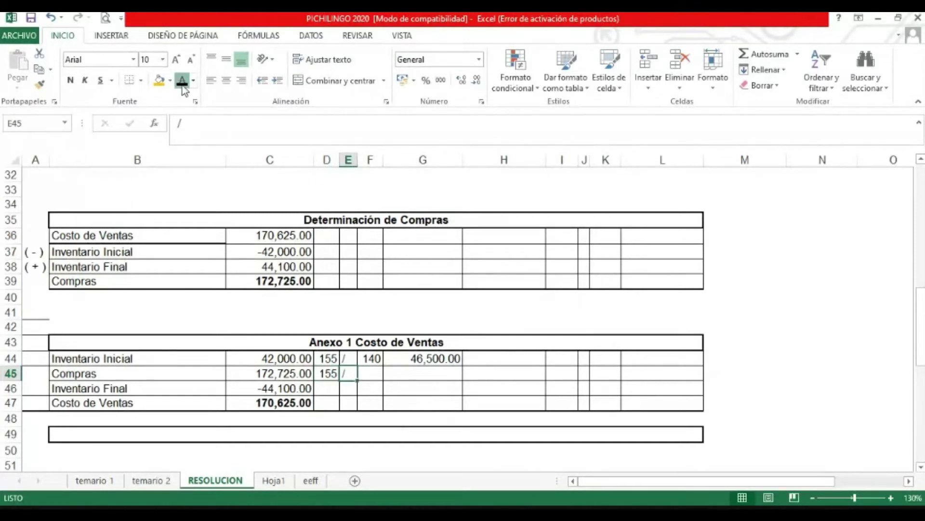
key("Right")
left_click(182, 87)
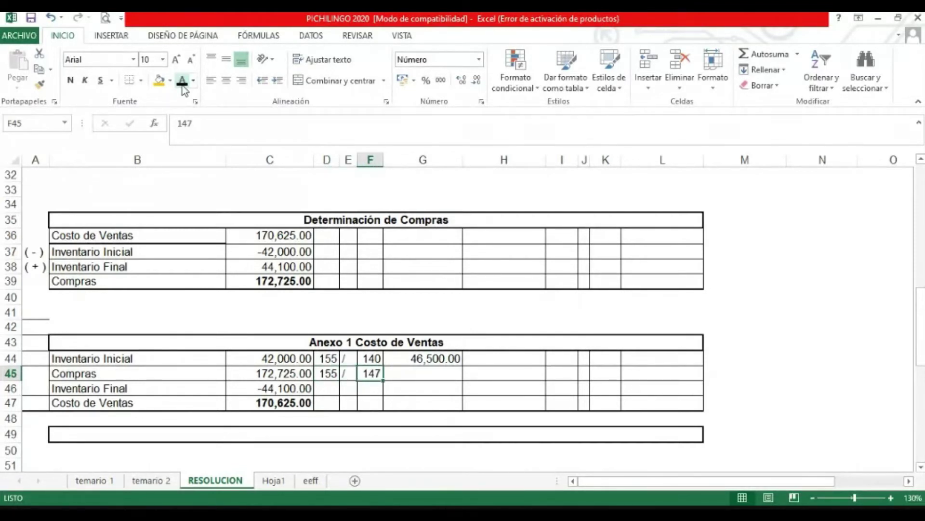
key("Right")
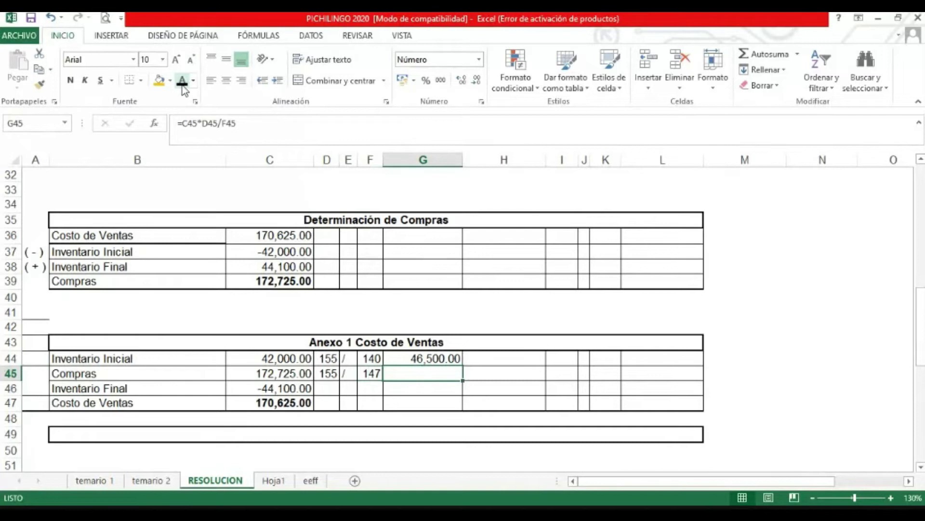
left_click(183, 86)
- Reveal the Inventario Final adjustment factor 155 / 147 in D46:F46 of Anexo 1 in black
key("Down")
key("Left")
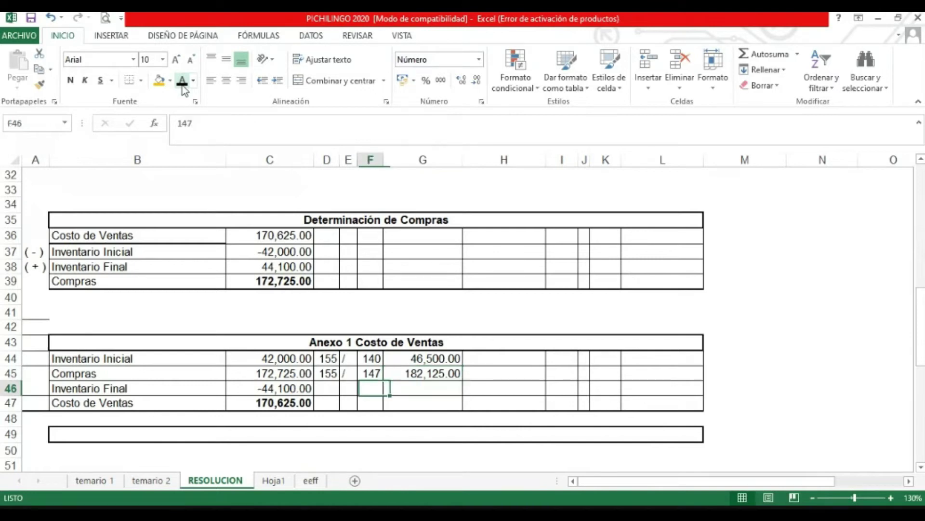
key("Left")
key("Left")
left_click(183, 87)
key("Right")
left_click(183, 86)
key("Right")
left_click(183, 87)
- Reveal the adjusted Inventario Final -46,500.00 (=C46*D46/F46) in G46 and the Costo de Ventas total 182,125.00 (=SUMA(G44:G46)) in G47 in black
key("Right")
left_click(182, 87)
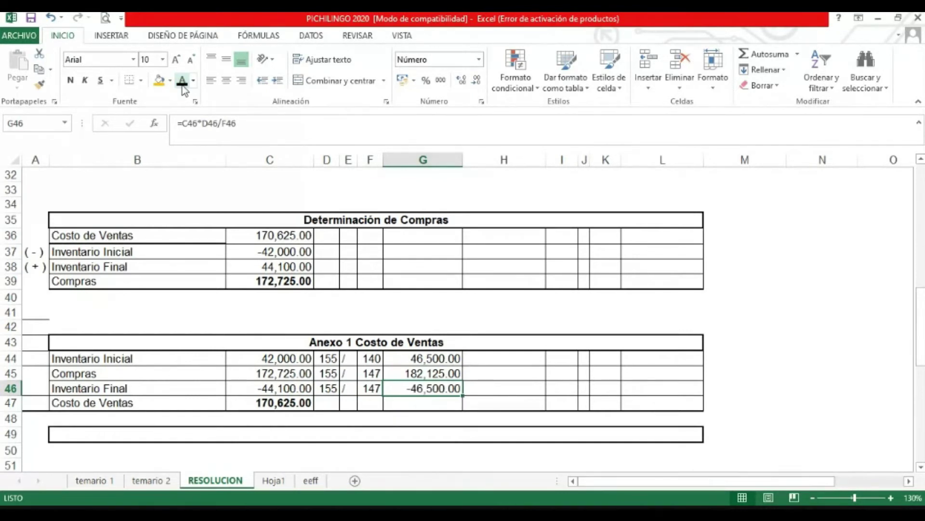
key("Down")
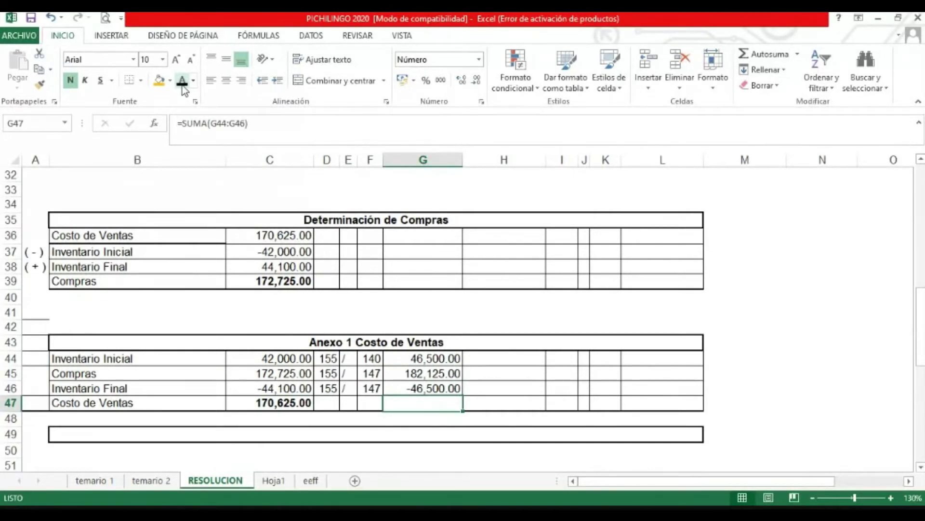
left_click(183, 86)
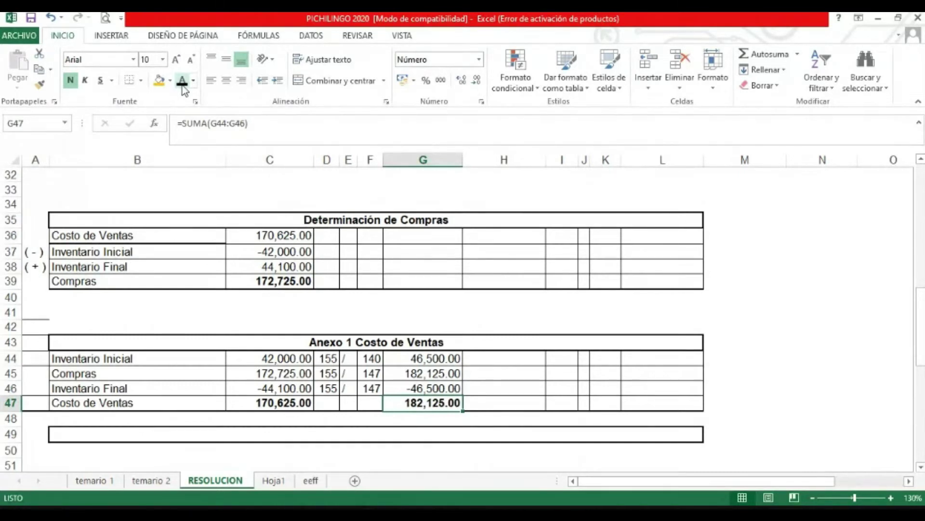
- Fill the Costo de Ventas totals of Anexo 1 in G47 and C47 with orange
left_click(159, 80)
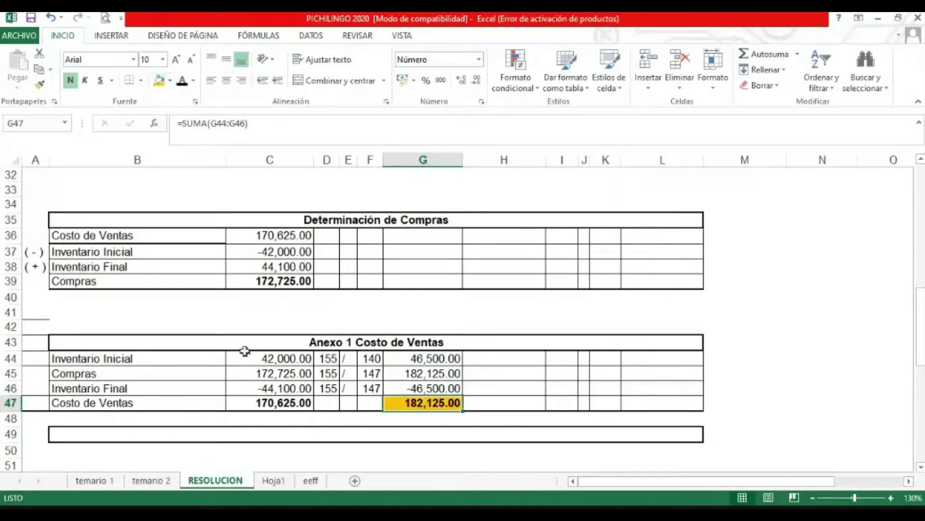
left_click(261, 404)
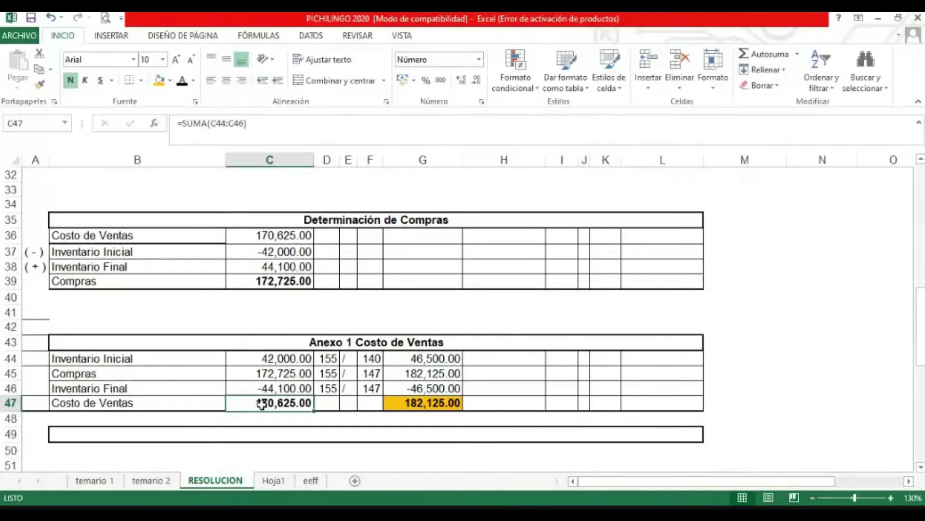
left_click(160, 84)
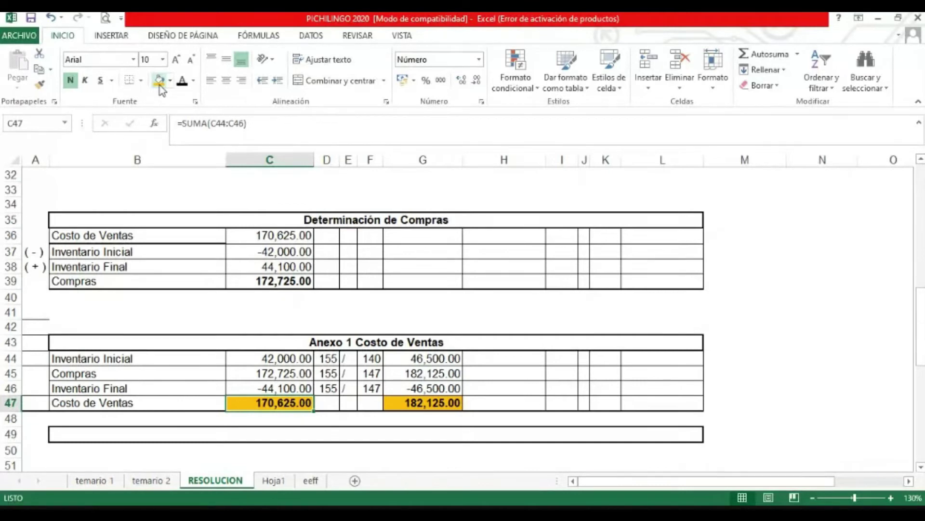
- Reveal the 2016 adjusted Costo de Ventas amount 182,125.00 (=+G47) in G9 of the main table in black
key("Up")
key("Up")
key("Up")
key("Up")
key("Up")
key("Up")
key("Up")
key("Up")
key("Up")
key("Up")
key("Up")
key("Up")
key("Up")
key("Up")
key("Up")
key("Up")
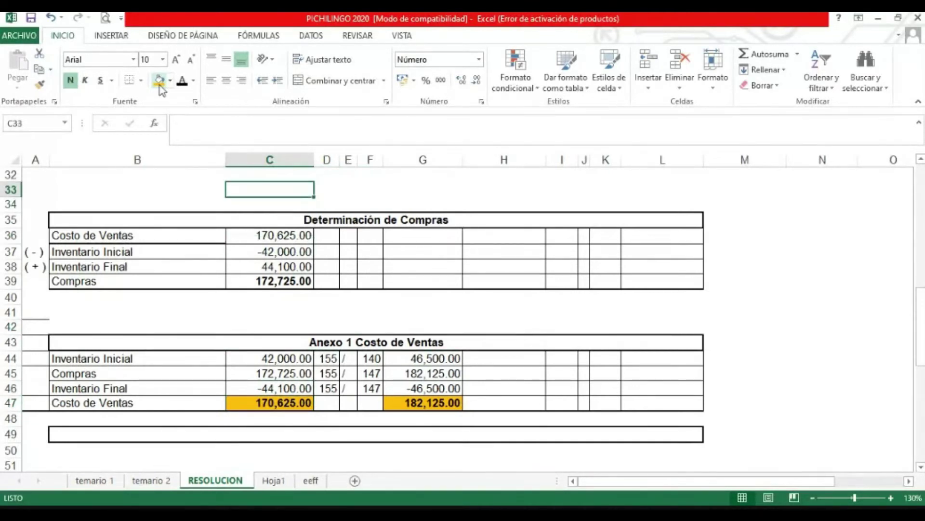
key("Up")
key("Up")
key("Up")
key("Up")
key("Up")
key("Up")
key("Up")
key("Up")
key("Up")
key("Up")
key("Up")
key("Up")
key("Up")
key("Up")
key("Up")
key("Up")
key("Up")
key("Up")
key("Up")
key("Up")
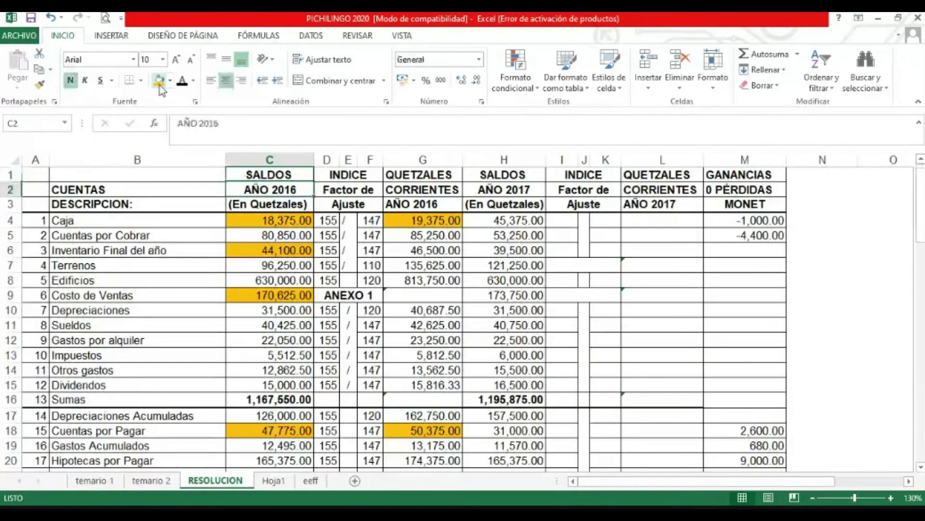
key("Down")
key("Down")
key("Down")
key("Down")
key("Down")
key("Right")
key("Right")
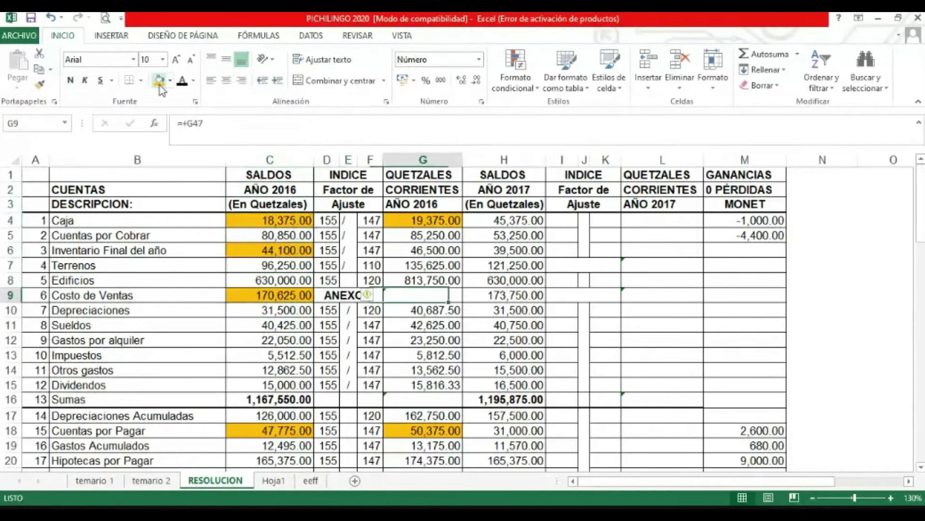
left_click(182, 81)
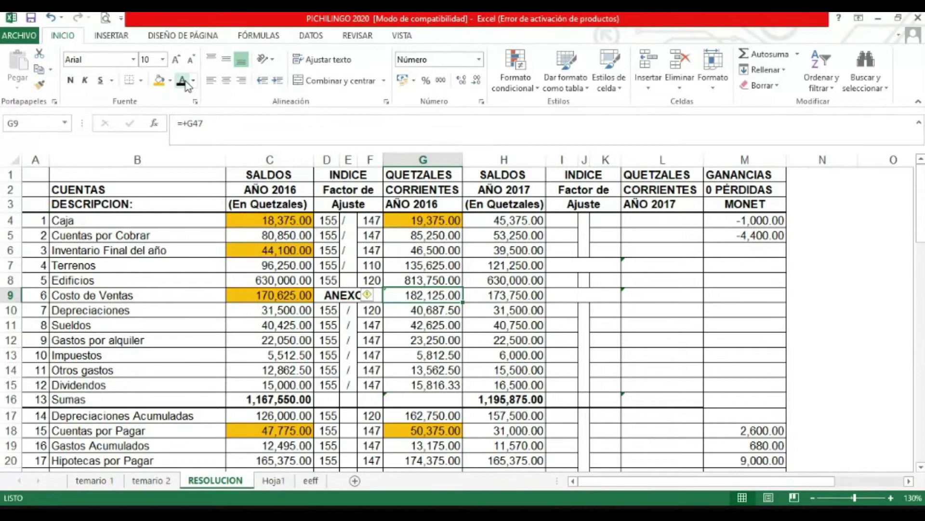
- Set the font colour of the first Sumas total in G16 to black
key("Down")
key("Down")
key("Down")
key("Down")
key("Down")
key("Down")
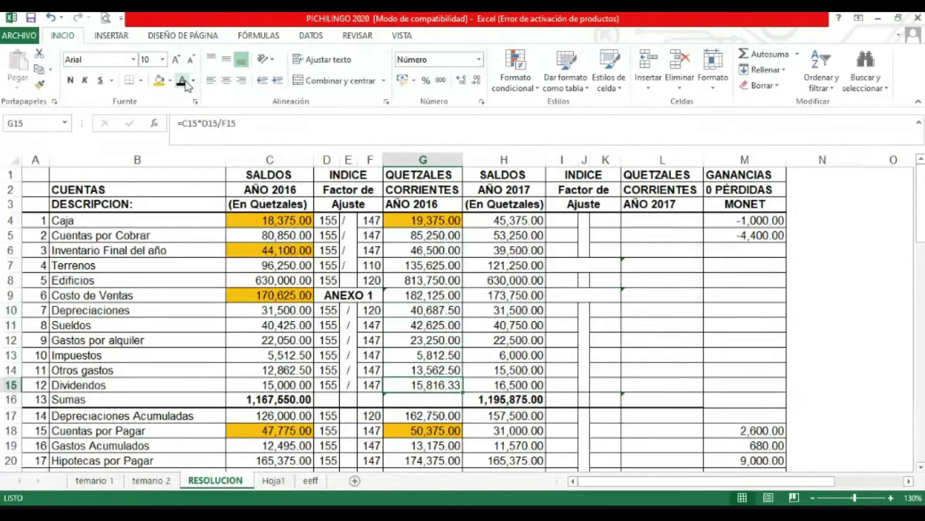
key("Down")
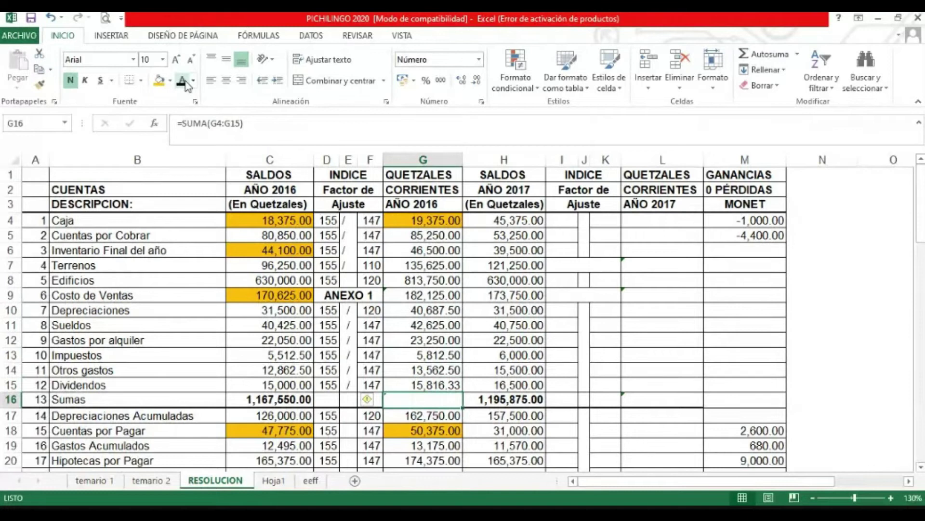
left_click(183, 82)
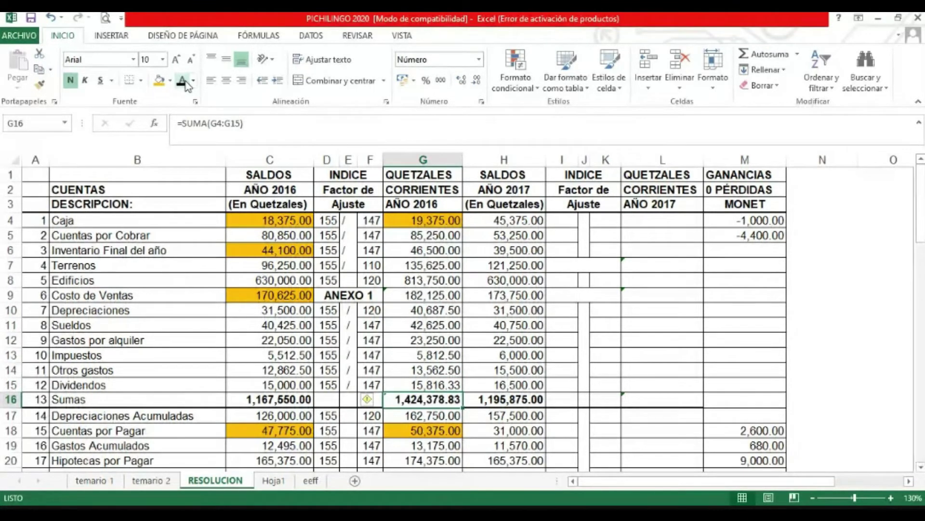
key("Up")
key("Down")
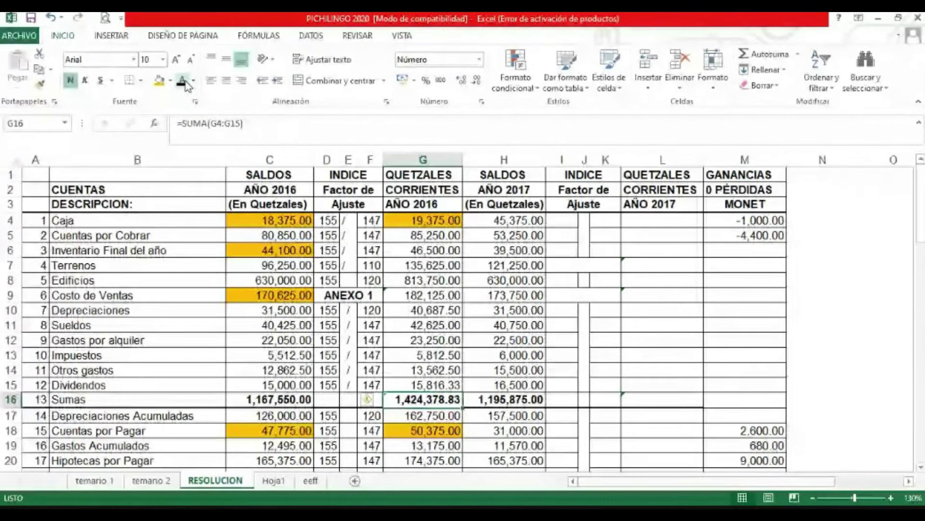
- Review the 2016 current quetzales column from the first Sumas row down past the second Sumas row
key("Down")
key("Down")
key("Down")
key("Down")
key("Down")
key("Down")
key("Down")
key("Down")
key("Down")
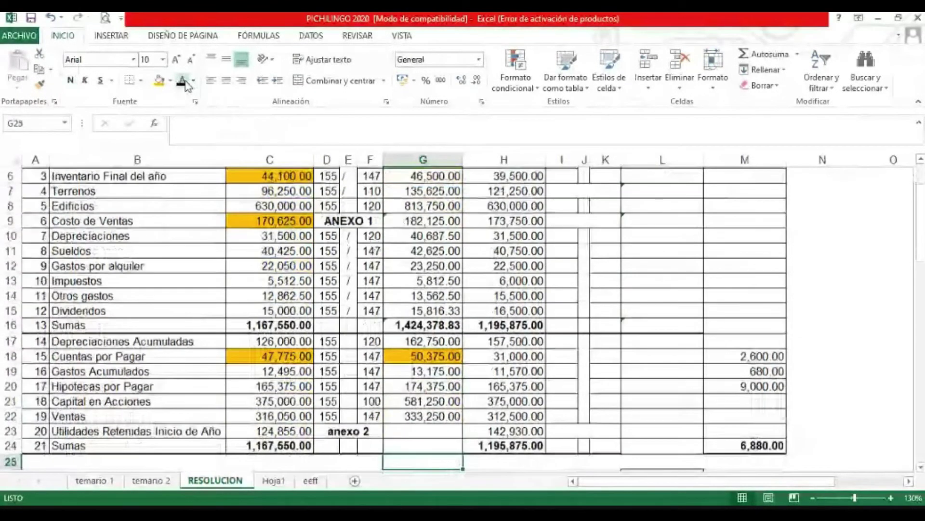
key("Up")
key("Up")
key("Up")
key("Up")
key("Up")
key("Up")
key("Up")
key("Up")
key("Up")
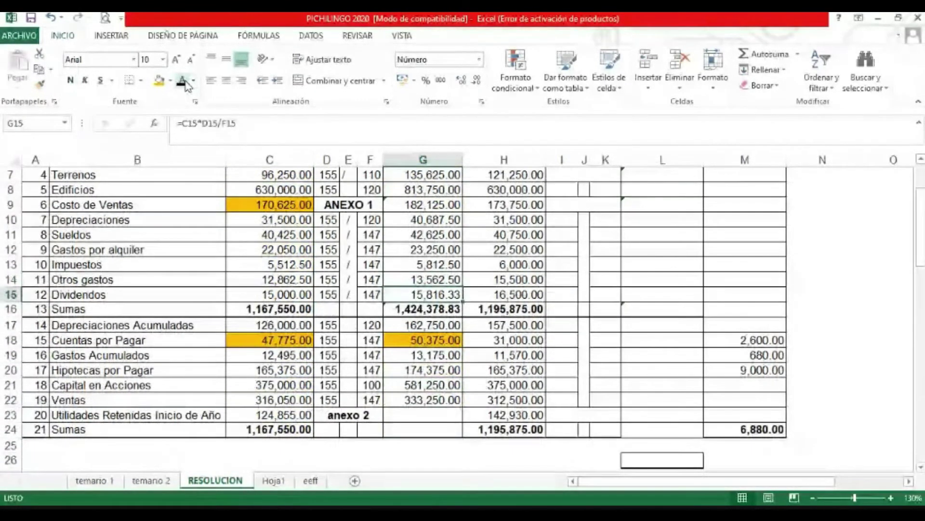
- Fill G17:G22, the adjusted 2016 amounts from Depreciaciones Acumuladas to Ventas, with blue
key("Down")
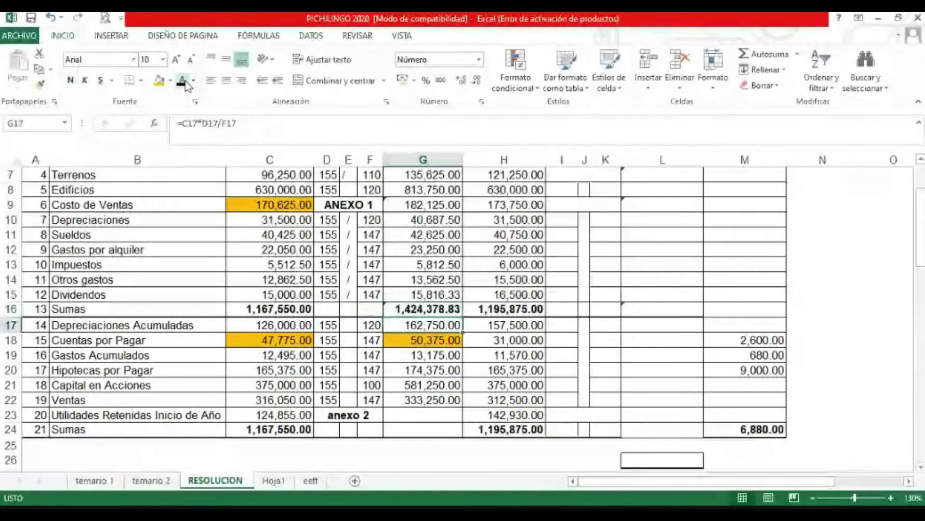
key("Down")
key("shift+Down")
key("shift+Down")
key("shift+Down")
key("shift+Down")
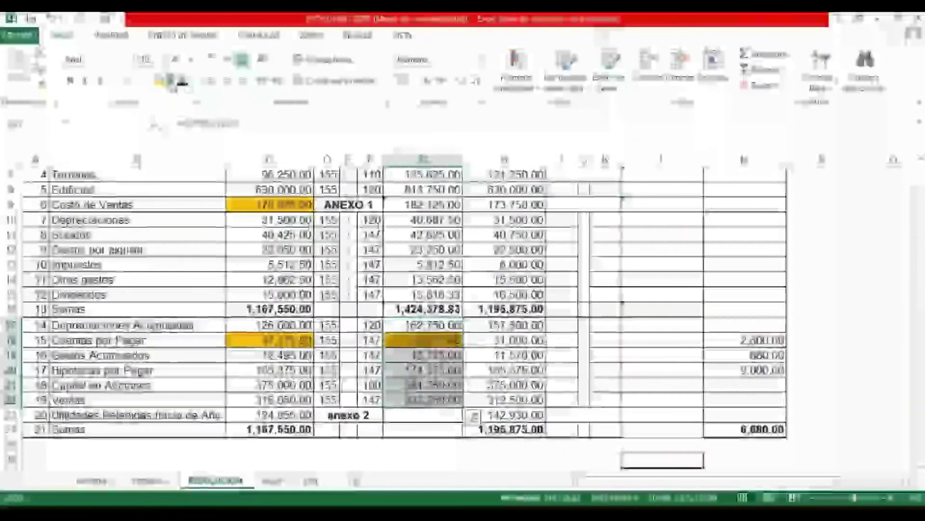
left_click(170, 82)
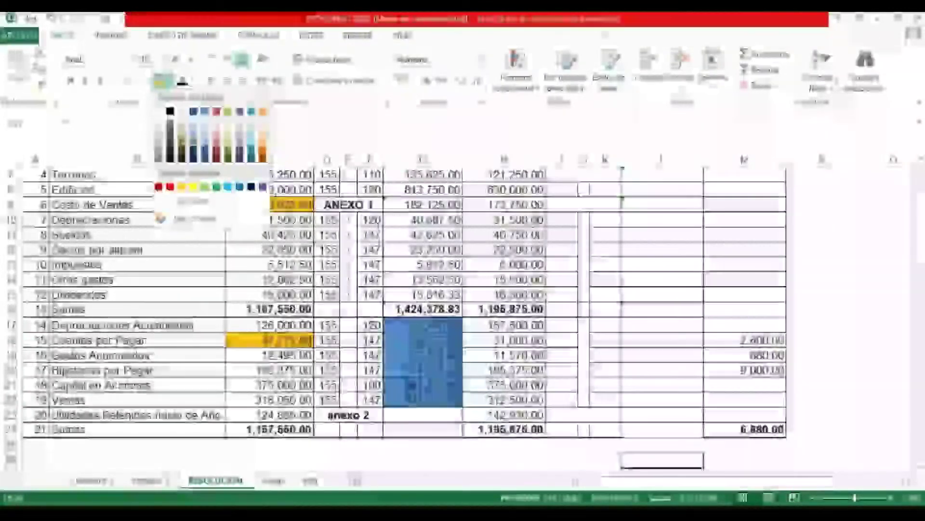
left_click(204, 112)
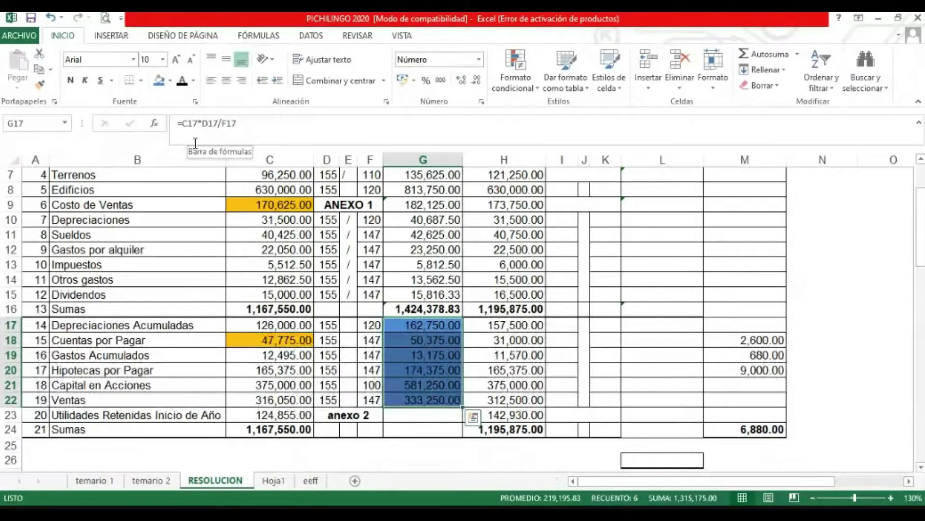
- Set the font colour of the title "Anexo 2 para determinar la GND" in B49 to black
key("Left")
key("Down")
key("Down")
key("Down")
key("Down")
key("Down")
key("Down")
key("Down")
key("Down")
key("Down")
key("Down")
key("Down")
key("Down")
key("Down")
key("Down")
key("Down")
key("Down")
key("Down")
key("Down")
key("Down")
key("Down")
key("Down")
key("Down")
key("Down")
key("Down")
key("Down")
key("Down")
key("Down")
key("Down")
key("Down")
key("Down")
key("Down")
key("Down")
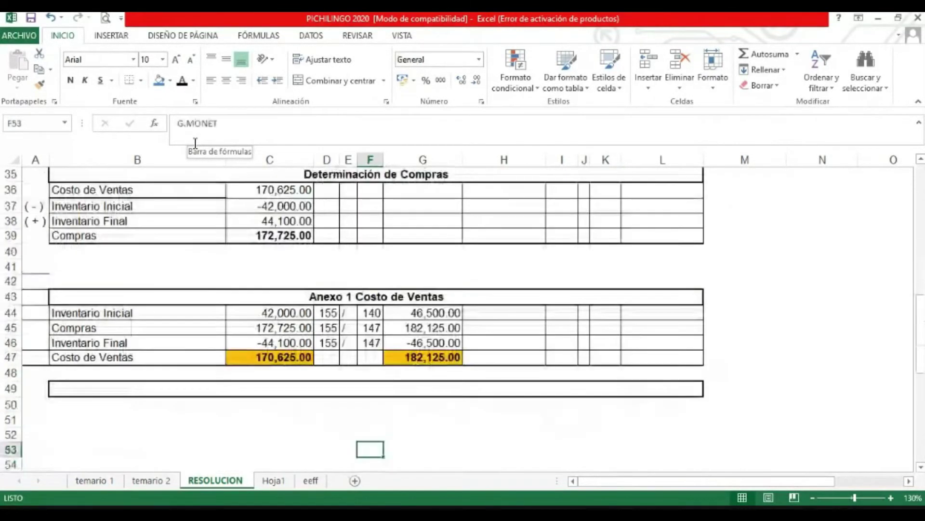
key("Up")
key("Up")
key("Up")
key("Left")
key("Left")
key("Left")
key("Up")
key("Up")
key("Up")
key("Up")
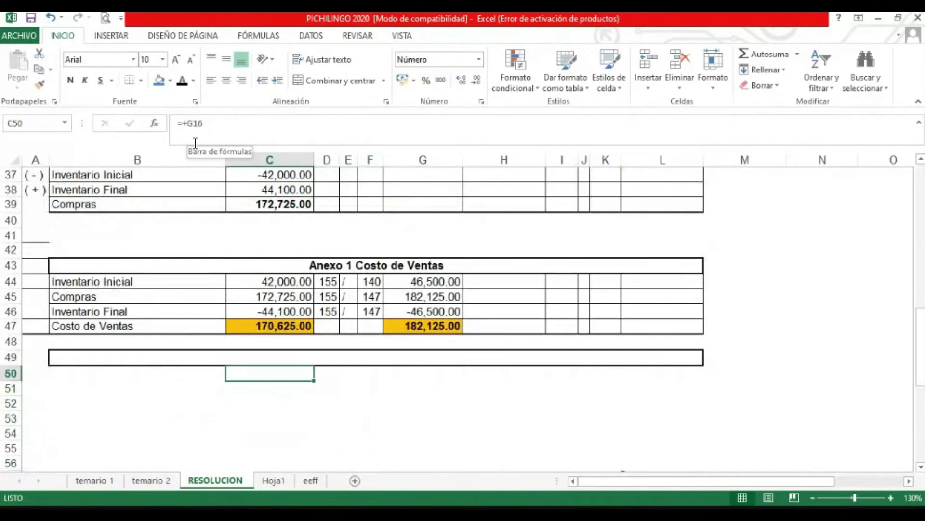
left_click(181, 82)
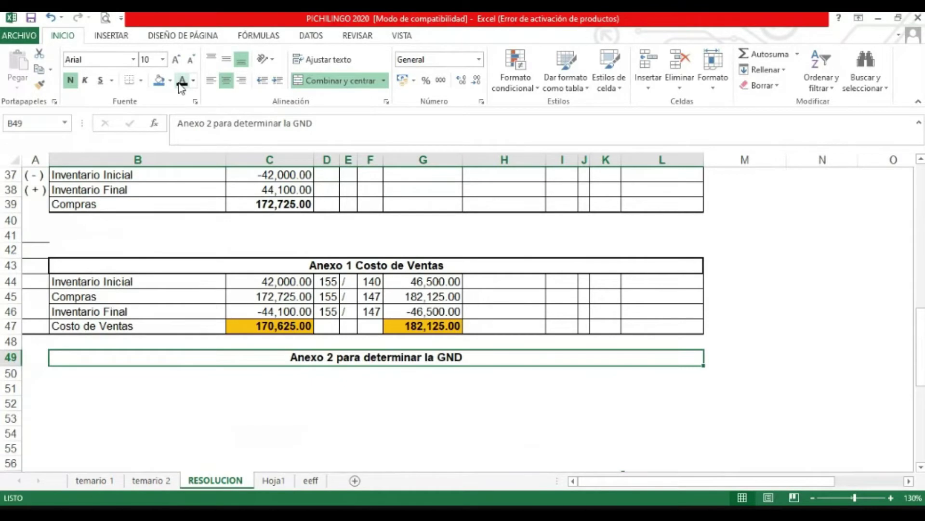
- Apply black font colour to the Anexo 2 labels CUENTAS DEUDORAS, CUENTAS ACREEDORAS and GND SALDO INICIAL REEXPRESADO in B50:B52
key("Down")
key("Left")
left_click(182, 81)
key("Down")
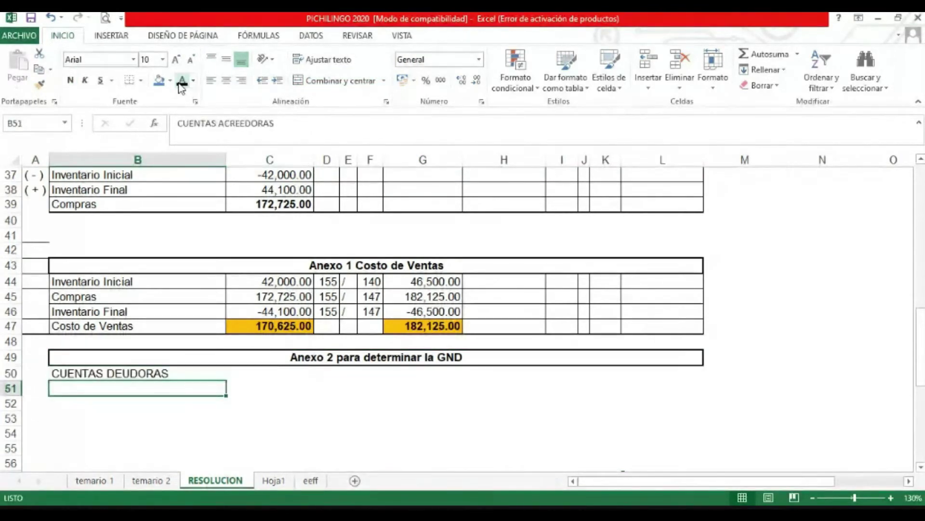
left_click(180, 82)
key("Down")
left_click(181, 83)
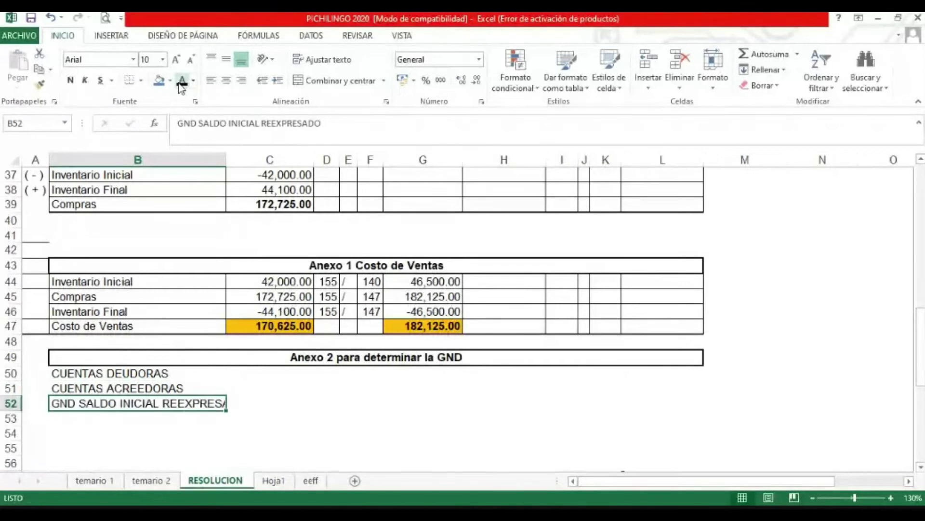
- Set the font colour of the CUENTAS DEUDORAS amount in C50 to black
key("Up")
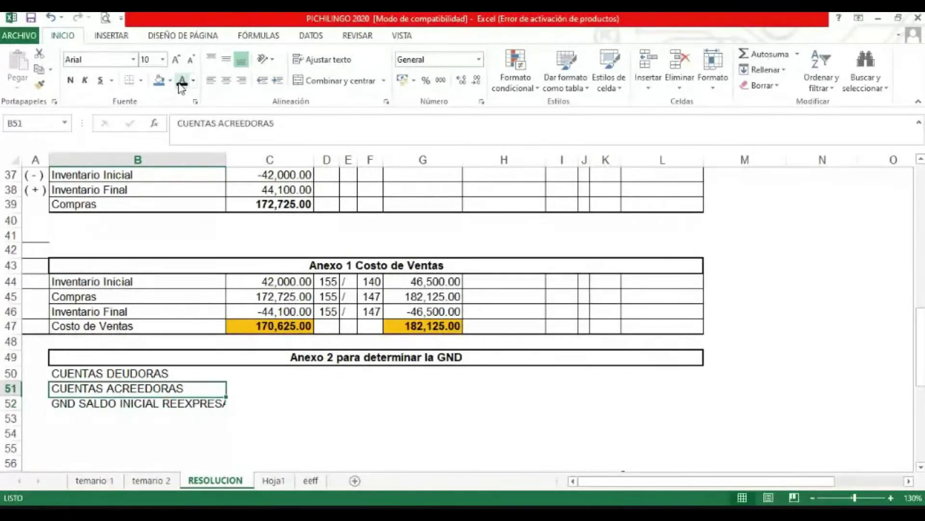
key("Down")
key("Up")
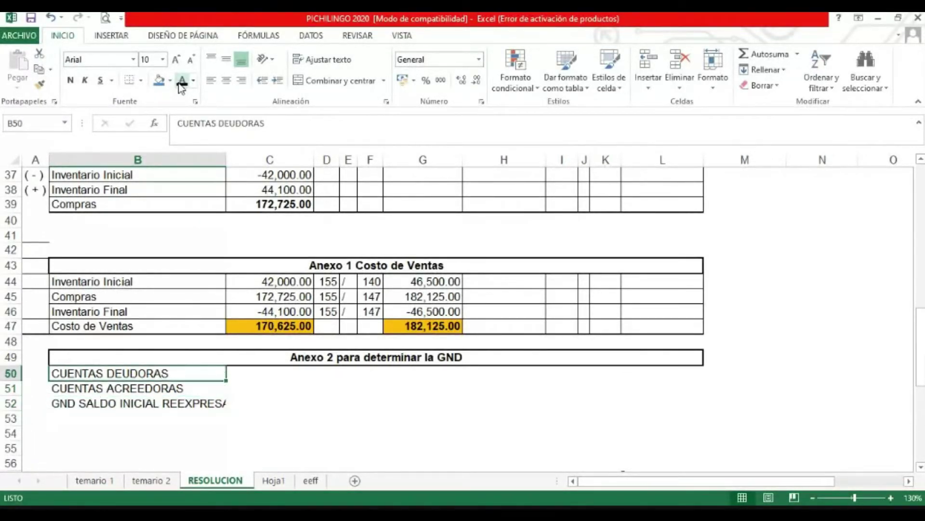
key("Up")
key("Right")
left_click(181, 83)
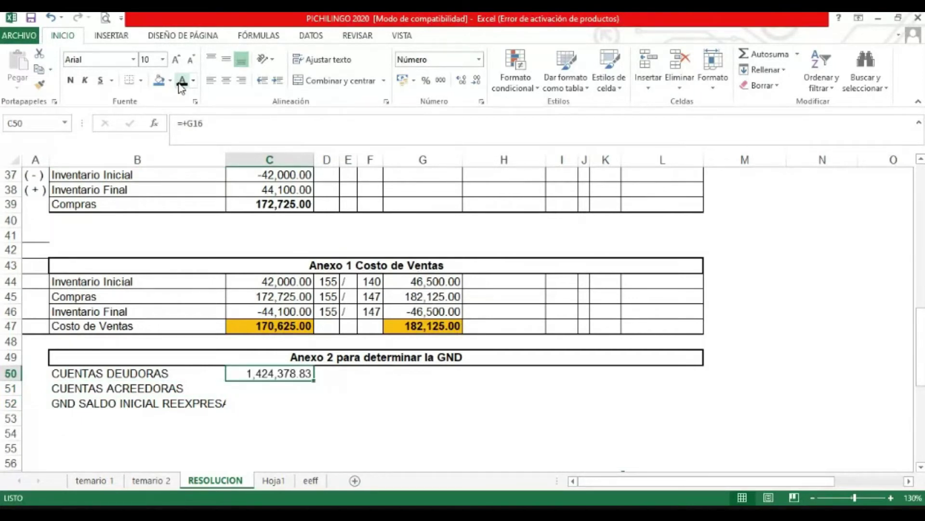
- Check the Sumas total in G16, the source of the CUENTAS DEUDORAS amount in Anexo 2
key("Up")
key("Up")
key("Up")
key("Up")
key("Up")
key("Up")
key("Up")
key("Up")
key("Up")
key("Up")
key("Up")
key("Up")
key("Up")
key("Up")
key("Up")
key("Up")
key("Up")
key("Up")
key("Up")
key("Up")
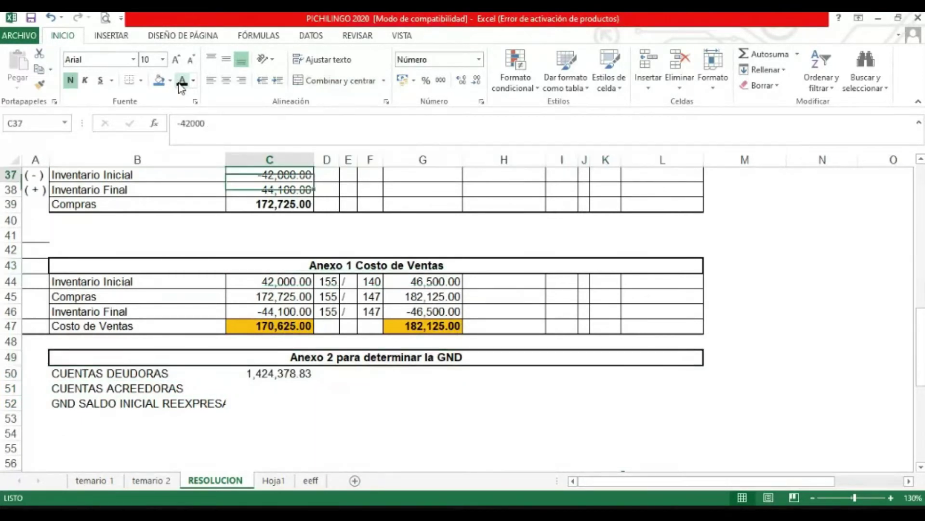
key("Up")
key("Up")
key("Up")
key("Up")
key("Up")
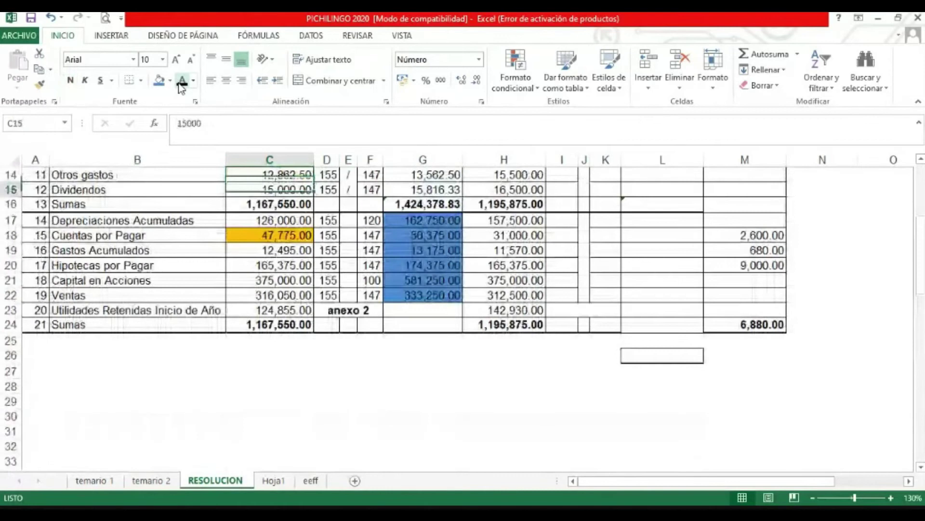
key("Down")
key("Right")
key("Right")
key("Right")
key("Right")
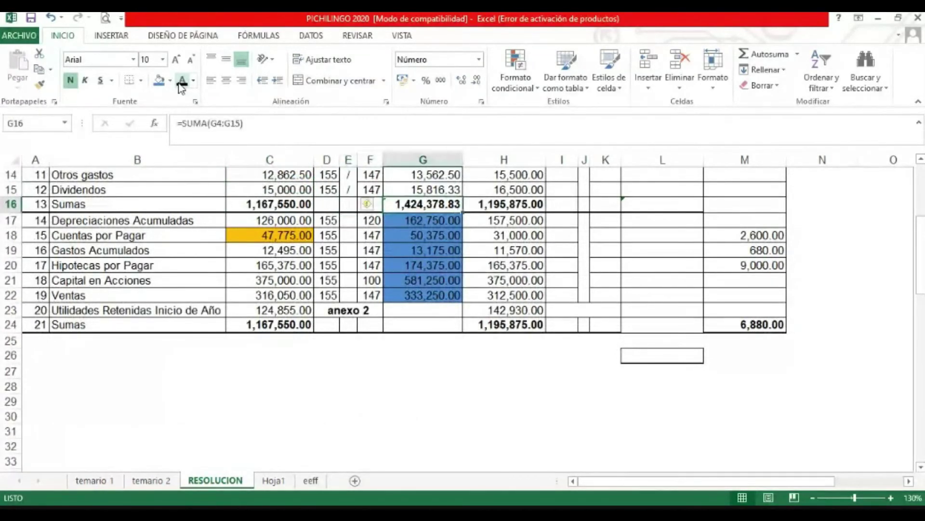
- Select the blue adjusted amounts in G17:G22 to check their combined sum
key("Down")
key("Down")
key("Down")
key("Down")
key("Down")
key("Down")
key("Down")
key("Down")
key("Down")
key("Down")
key("Down")
key("Down")
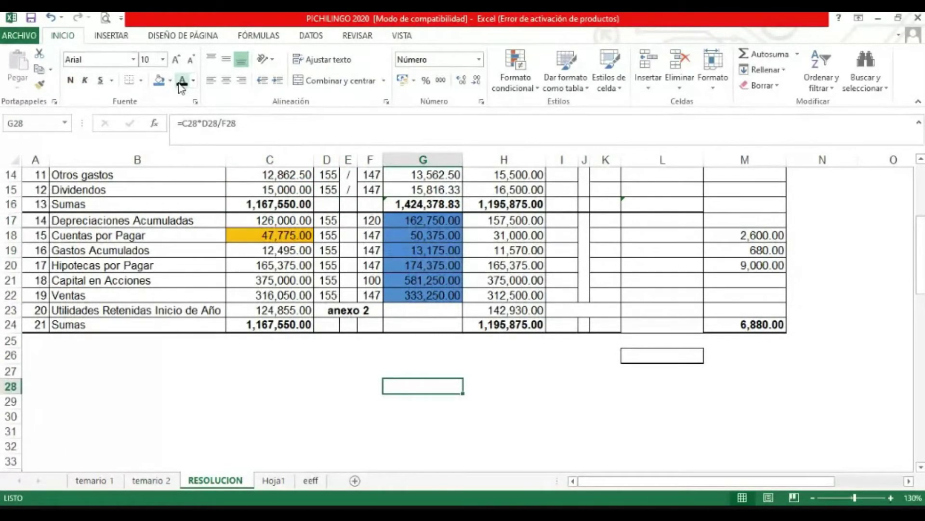
key("Up")
key("Up")
key("Up")
key("Up")
key("Up")
key("Up")
key("Up")
key("Up")
key("Up")
key("Up")
key("Up")
key("shift+Down")
key("shift+Down")
key("shift+Down")
key("shift+Down")
key("shift+Down")
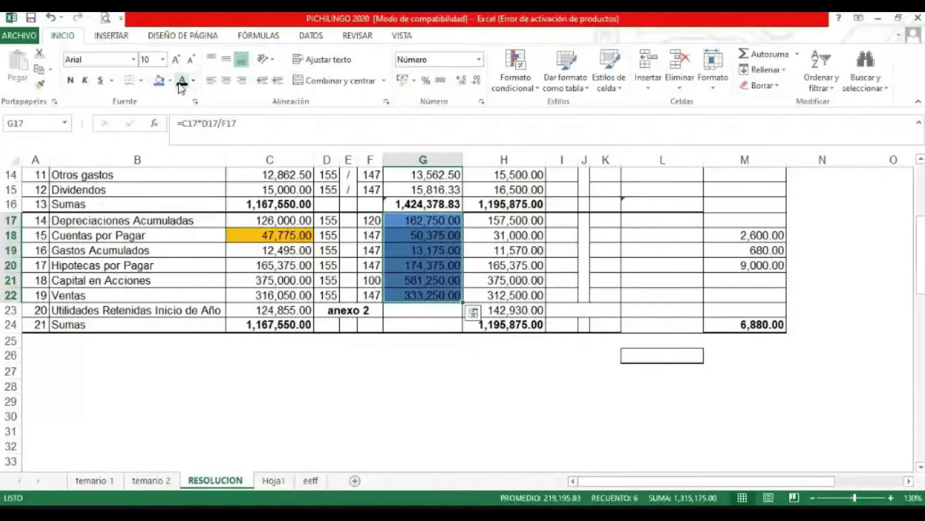
- Set the font colour of the CUENTAS ACREEDORAS amount in C51 and the GND SALDO INICIAL REEXPRESADO amount in C52 to black
key("Down")
key("Down")
key("Down")
key("Down")
key("Down")
key("Down")
key("Down")
key("Down")
key("Down")
key("Down")
key("Down")
key("Down")
key("Down")
key("Down")
key("Down")
key("Down")
key("Down")
key("Down")
key("Down")
key("Down")
key("Down")
key("Down")
key("Down")
key("Down")
key("Down")
key("Down")
key("Down")
key("Down")
key("Down")
key("Down")
key("Down")
key("Down")
key("Down")
key("Down")
key("Down")
key("Up")
key("Up")
key("Up")
key("Up")
key("Up")
key("Up")
key("Left")
key("Left")
key("Up")
key("Left")
key("Left")
key("Up")
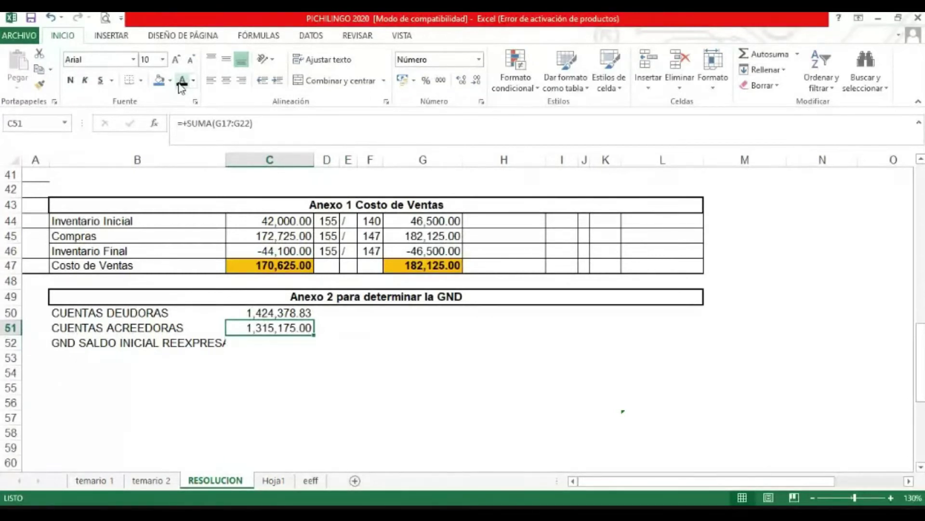
key("Down")
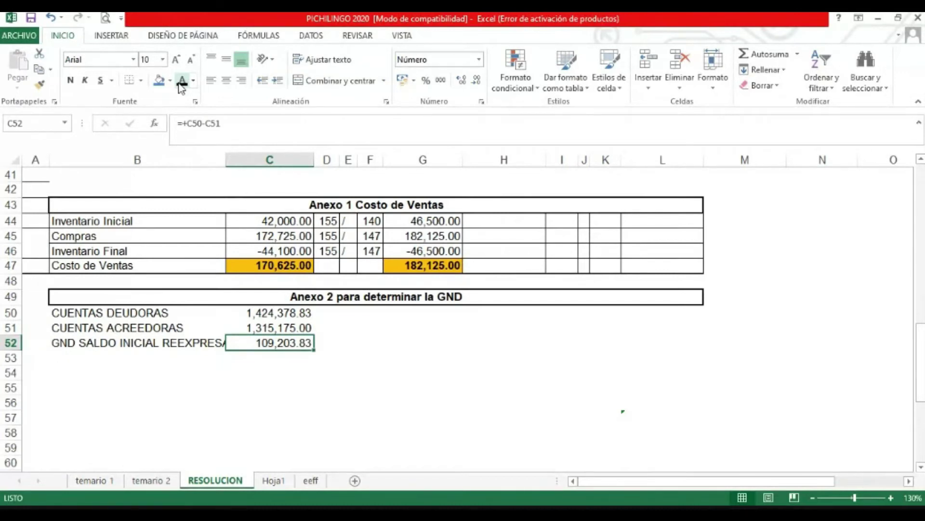
- Apply black font colour to the restated 2016 Utilidades Retenidas amount in G23 and the Sumas total in G24
key("Up")
key("Up")
key("Up")
key("Up")
key("Up")
key("Up")
key("Up")
key("Up")
key("Up")
key("Up")
key("Up")
key("Up")
key("Up")
key("Up")
key("Up")
key("Up")
key("Up")
key("Up")
key("Up")
key("Up")
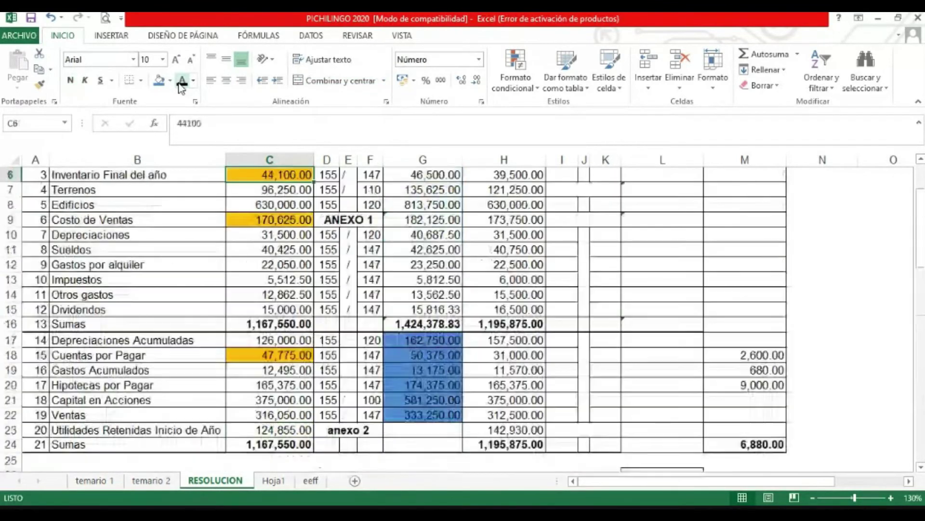
key("Up")
key("Down")
key("Down")
key("Down")
key("Down")
key("Down")
key("Down")
key("Down")
key("Down")
key("Down")
key("Down")
key("Down")
key("Down")
key("Down")
key("Down")
key("Down")
key("Down")
key("Down")
key("Down")
key("Right")
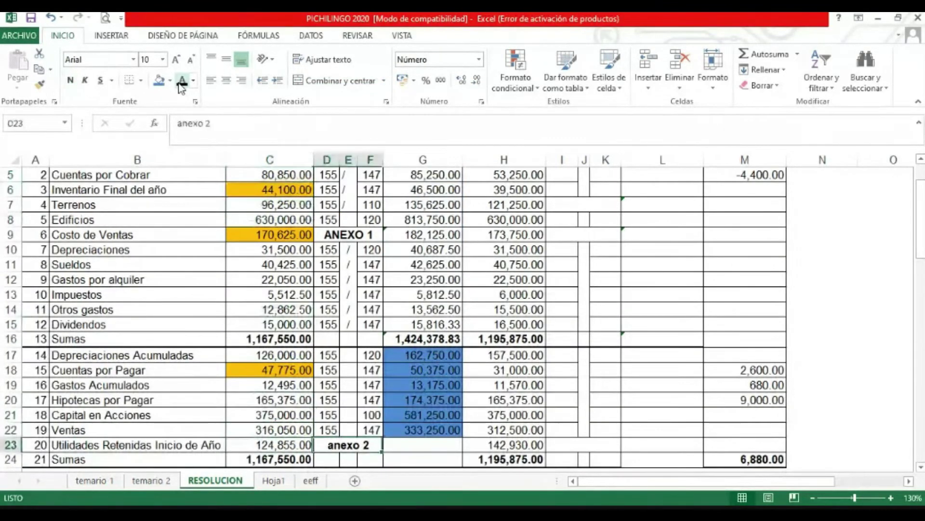
key("Right")
left_click(182, 86)
key("Down")
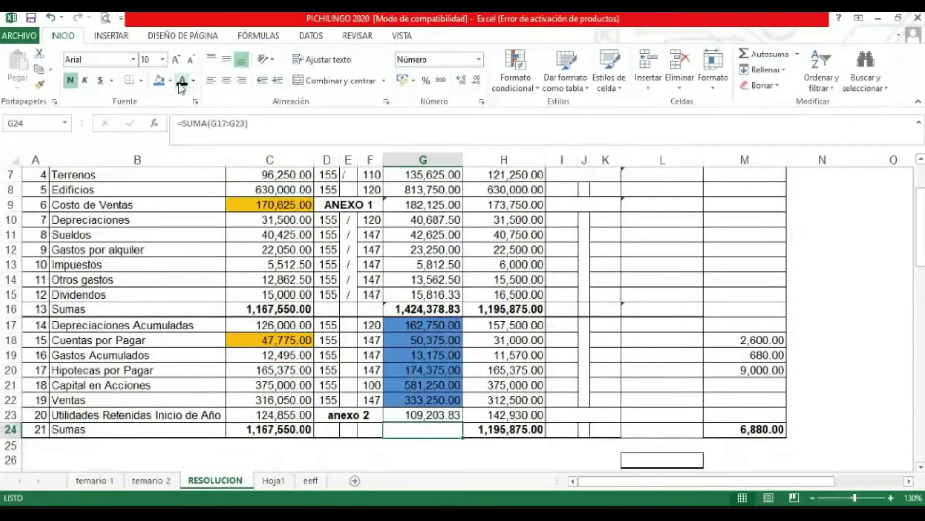
left_click(182, 86)
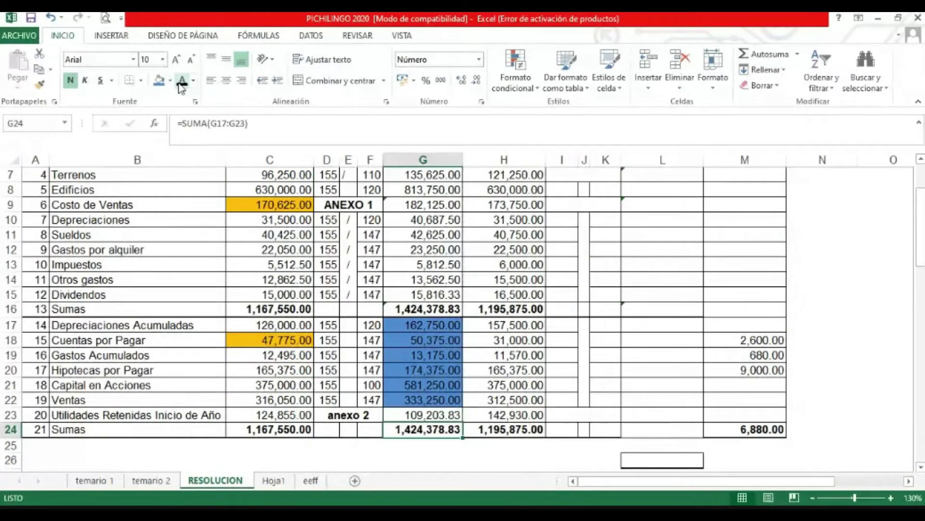
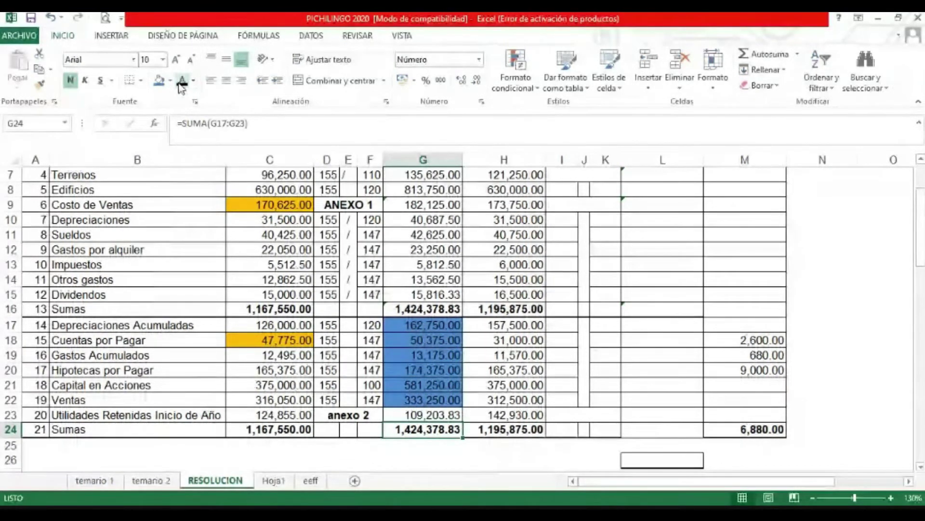
- Apply black font colour to Caja's 2017 adjustment factor 155 / 155 in I4:K4 and its restated amount in L4
key("Up")
key("Up")
key("Up")
key("Up")
key("Up")
key("Up")
key("Up")
key("Up")
key("Up")
key("Up")
key("Up")
key("Up")
key("Up")
key("Up")
key("Up")
key("Up")
key("Up")
key("Up")
key("Up")
key("Up")
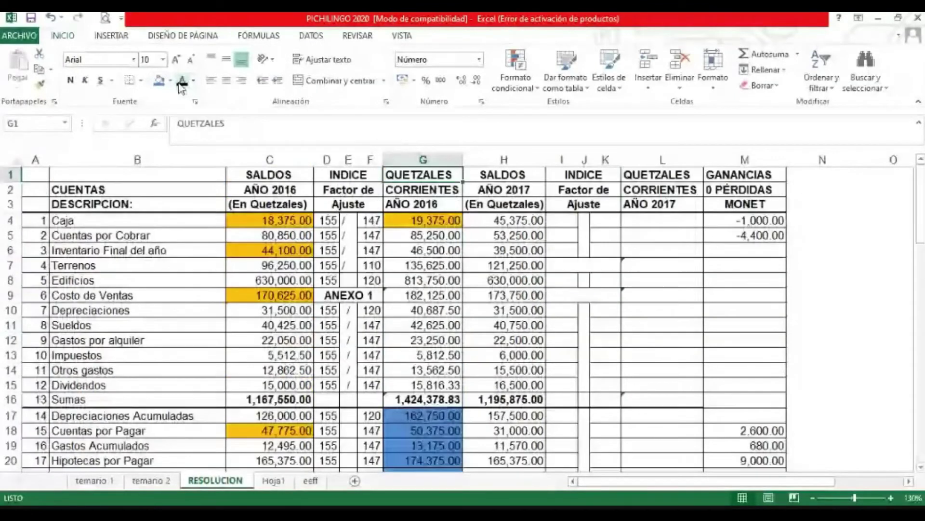
key("Down")
key("Down")
key("Down")
key("Right")
key("Right")
key("Right")
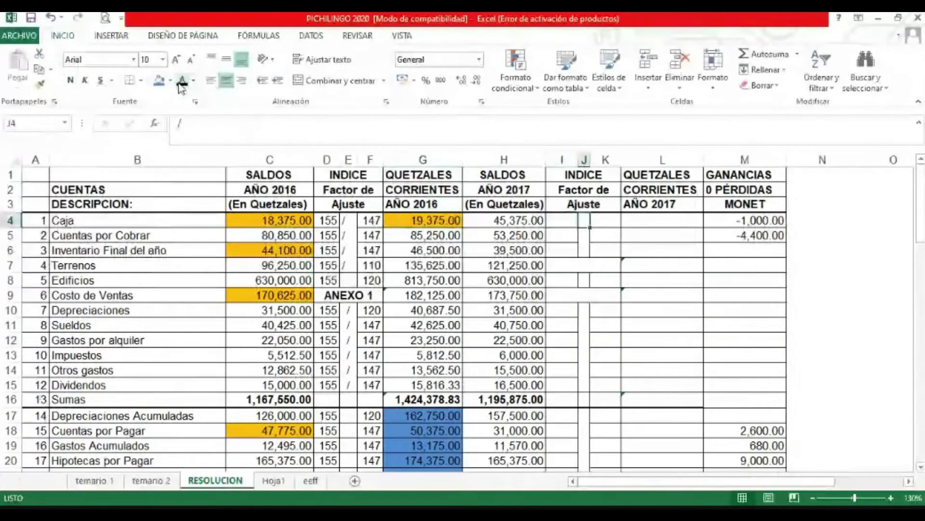
key("Left")
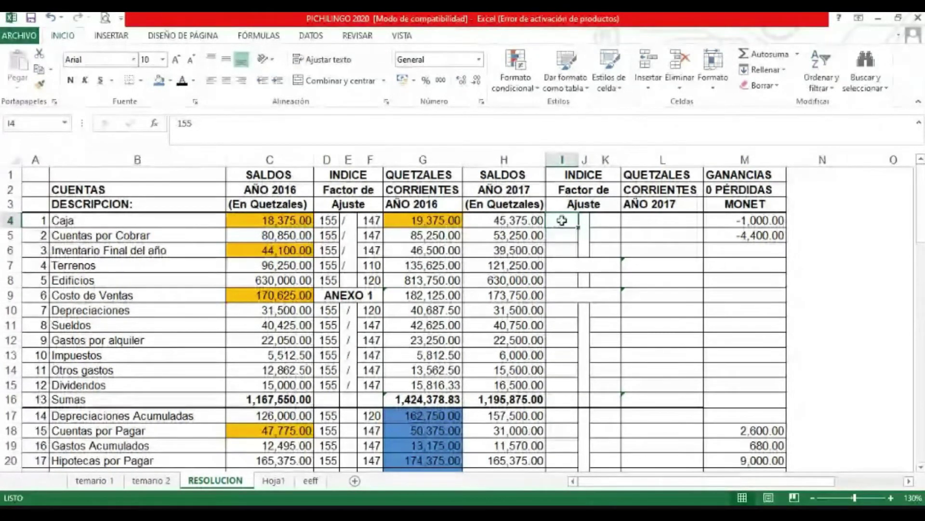
left_click_drag(520, 223, 637, 233)
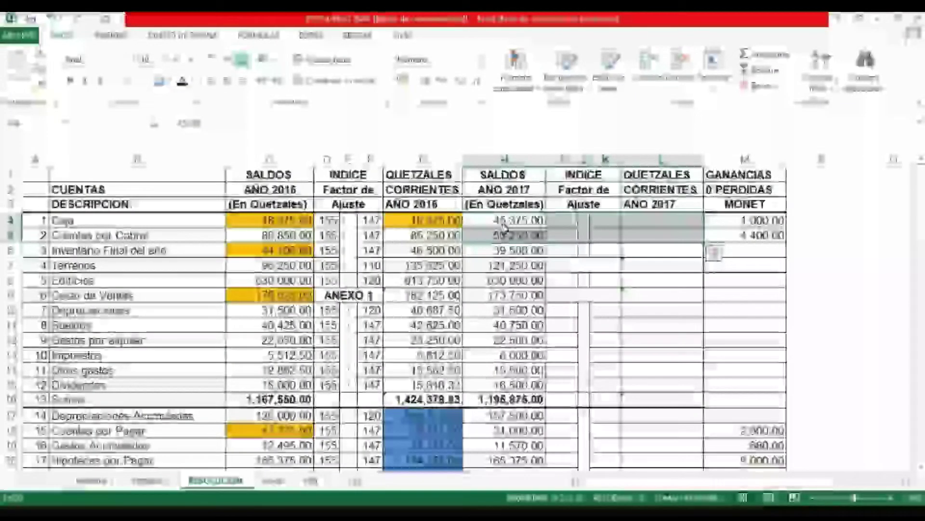
left_click(503, 222)
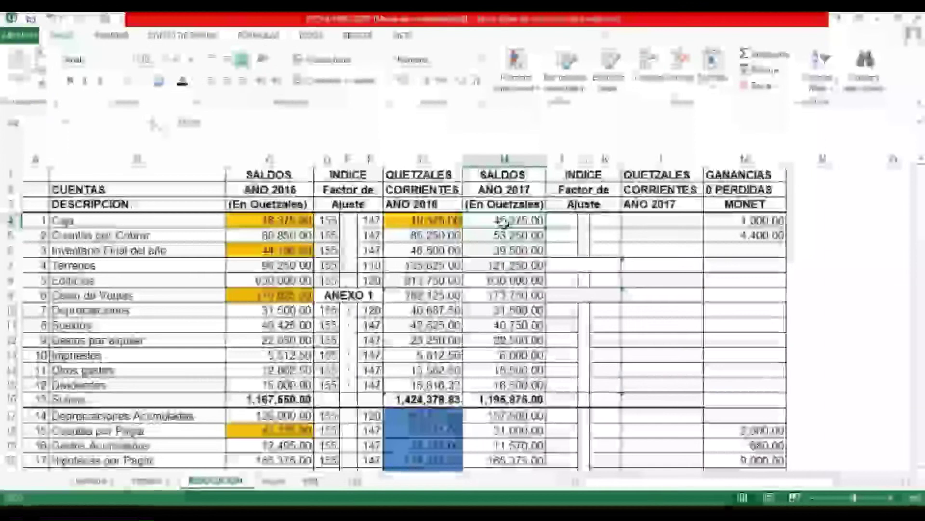
key("shift+Right")
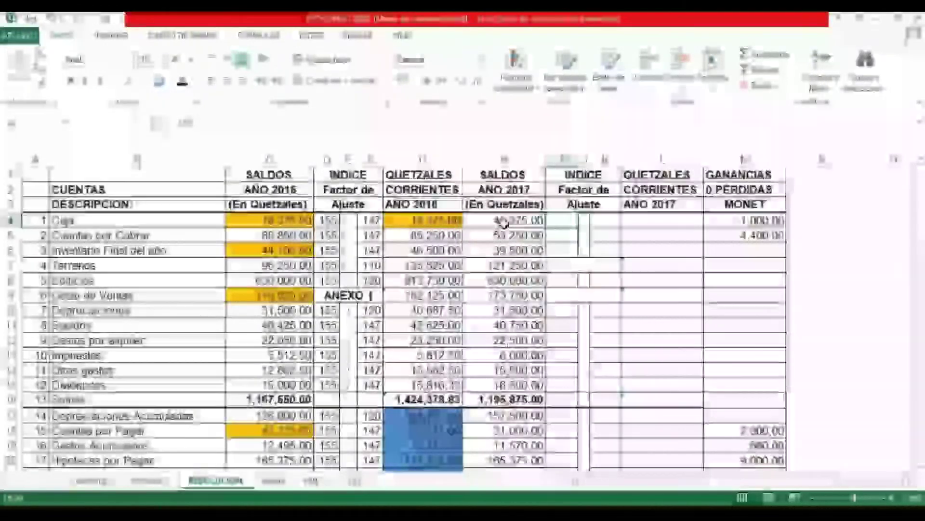
key("Right")
type("155")
key("Tab")
type("155")
key("Left")
key("Left")
key("Left")
key("Right")
key("Right")
key("Right")
key("Right")
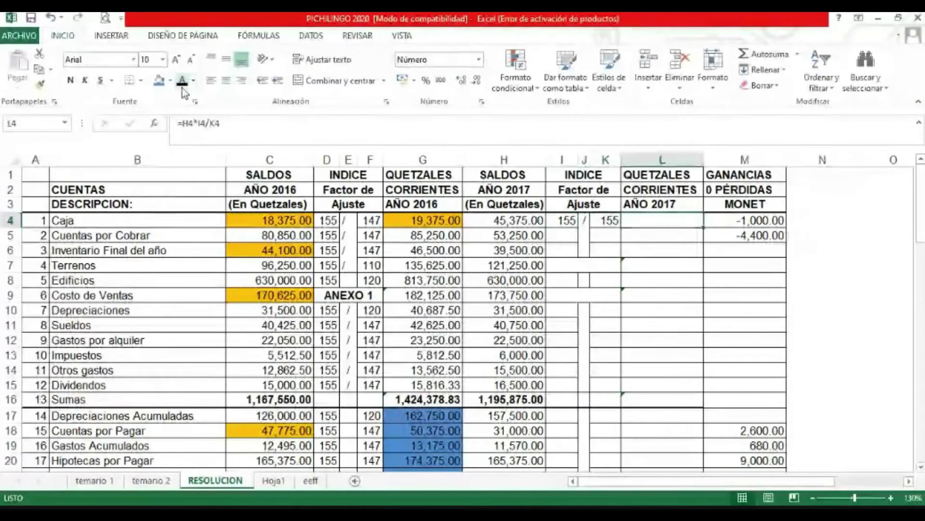
left_click(183, 87)
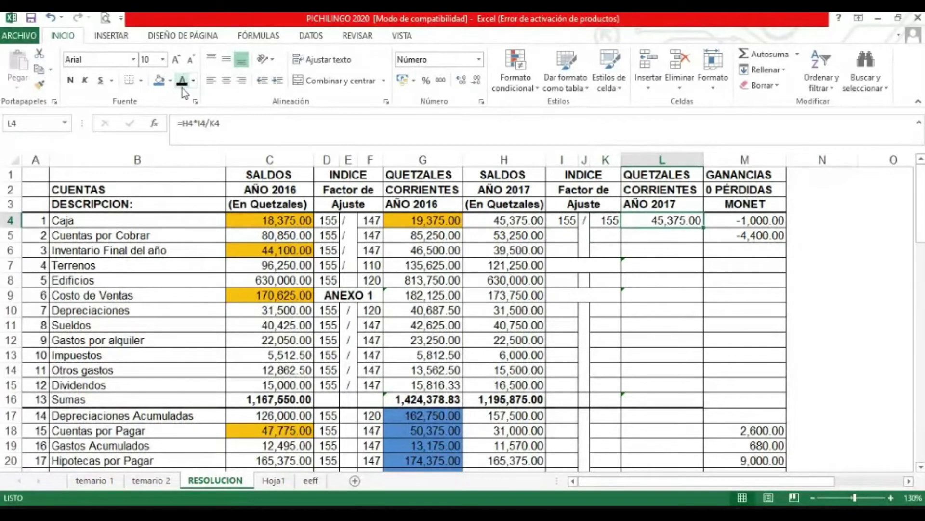
- Apply black font colour to the 2017 factor 155 / 155 and restated amount of Cuentas por Cobrar in I5:L5
key("Down")
key("Left")
key("Left")
key("Left")
key("ctrl+d")
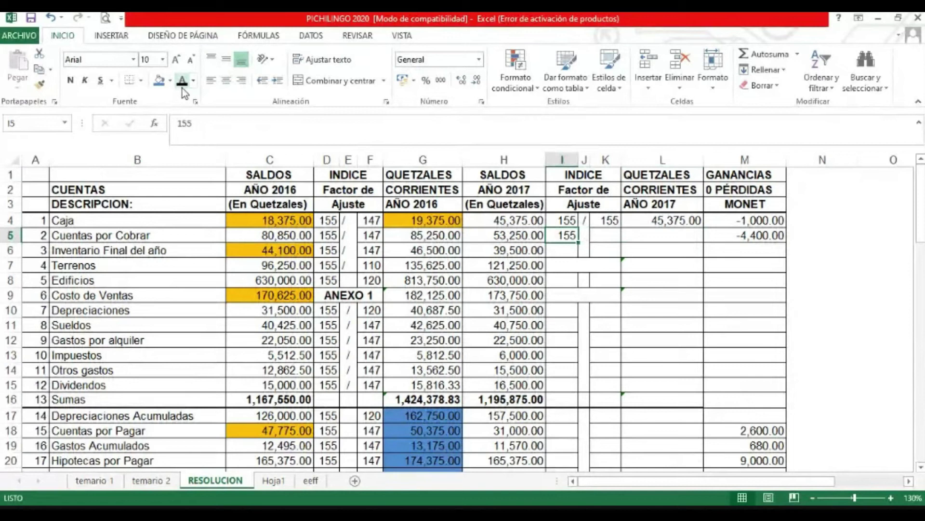
key("Right")
key("ctrl+d")
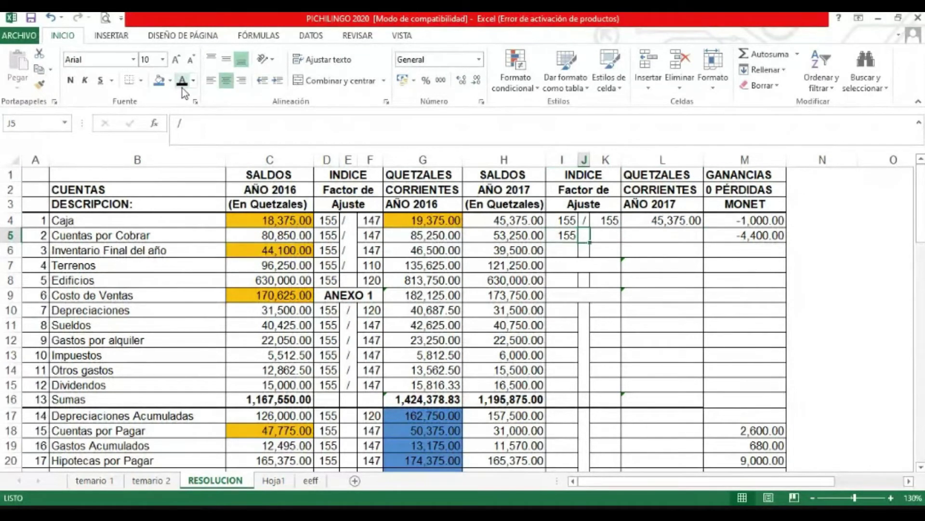
key("Right")
key("ctrl+d")
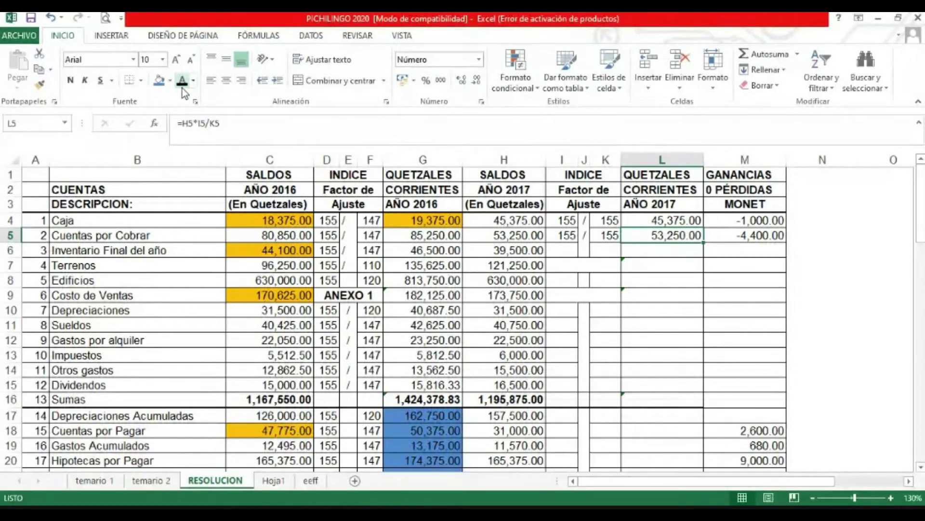
- Apply black font colour to the 2017 factor 155 / 155 and restated amount of Inventario Final del año in I6:L6
key("Down")
key("Left")
key("Left")
key("Left")
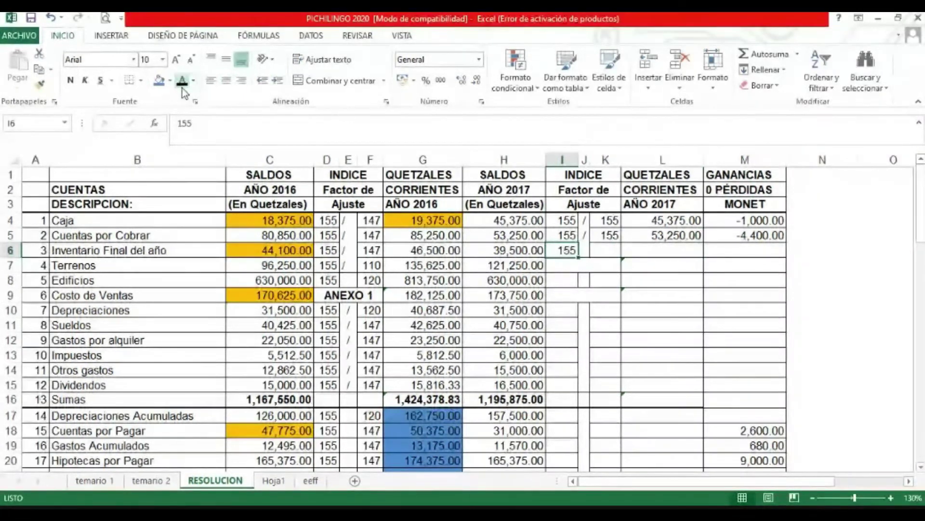
key("Right")
type("/")
key("Right")
type("155")
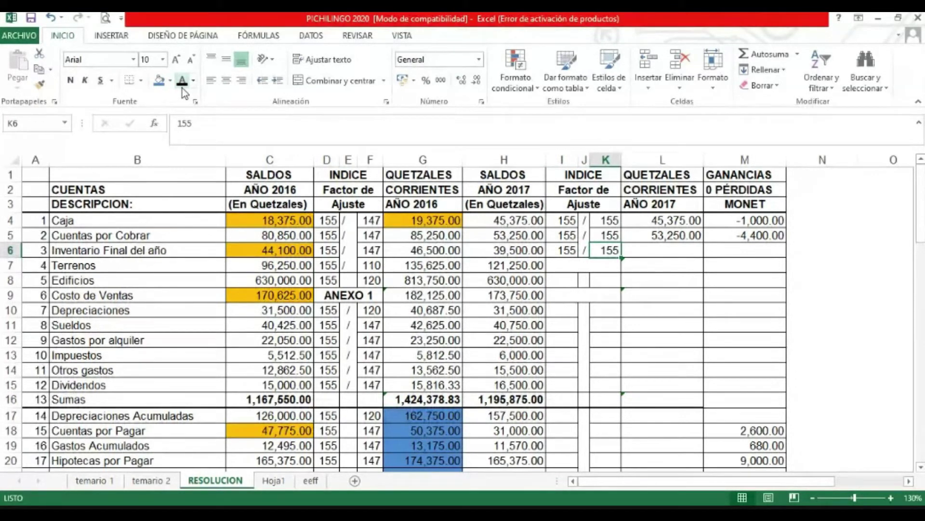
key("Right")
key("ctrl+d")
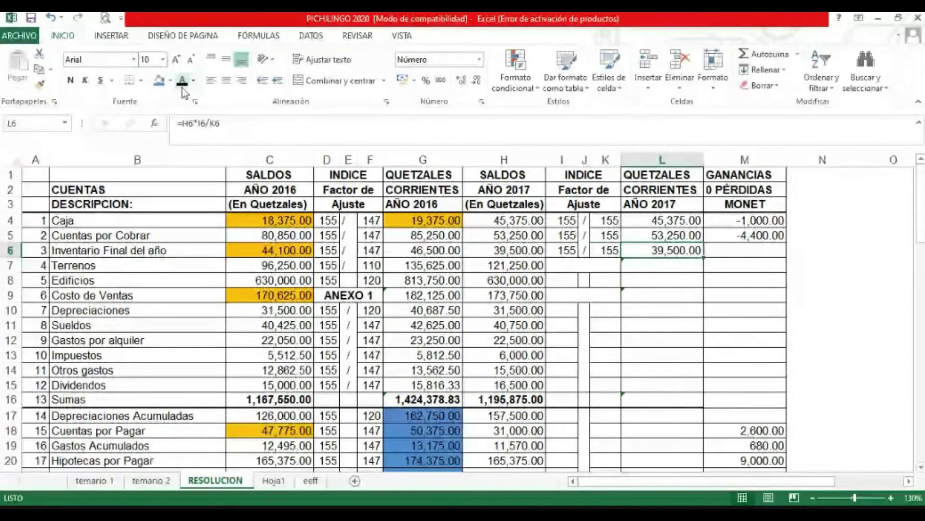
- Apply black font colour to the ANEXO 3 reference for Terrenos in I7 and fill its 2017 balance in H7 with blue
key("Down")
key("Left")
key("Left")
key("Right")
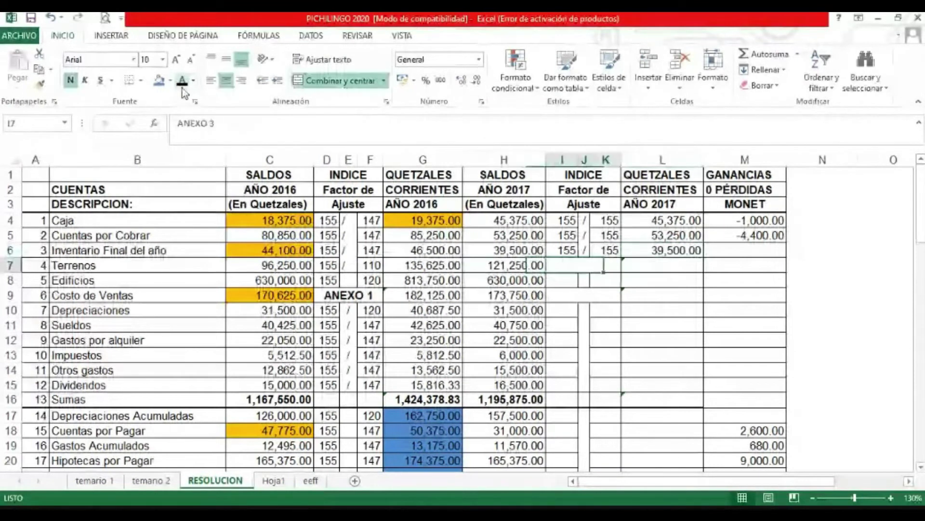
left_click(183, 88)
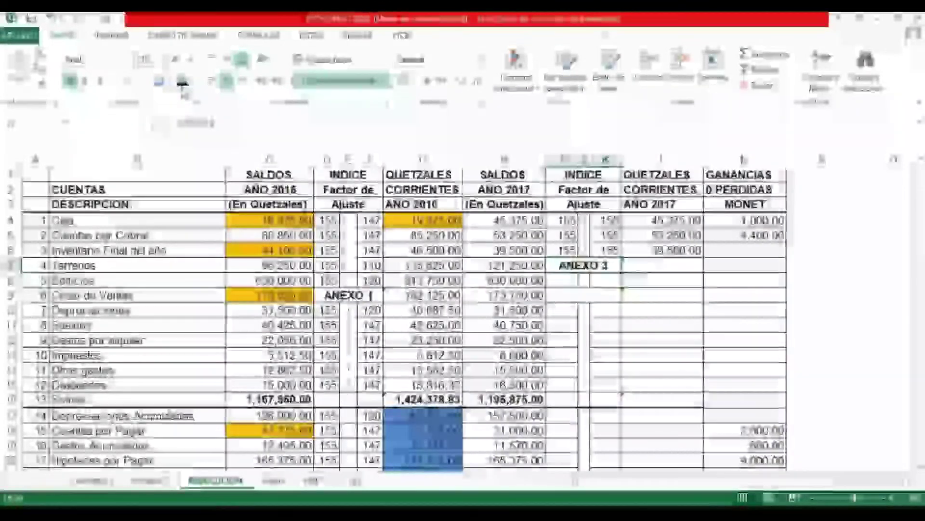
key("Left")
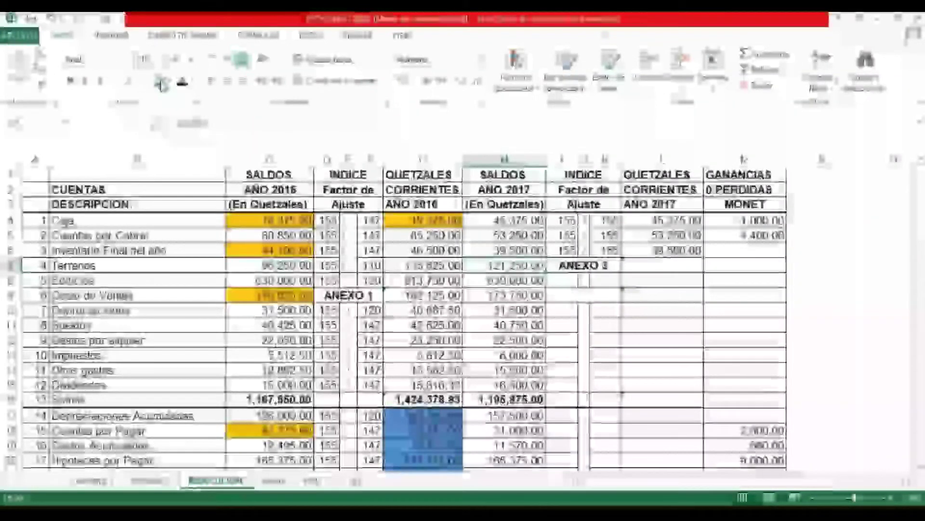
left_click(159, 81)
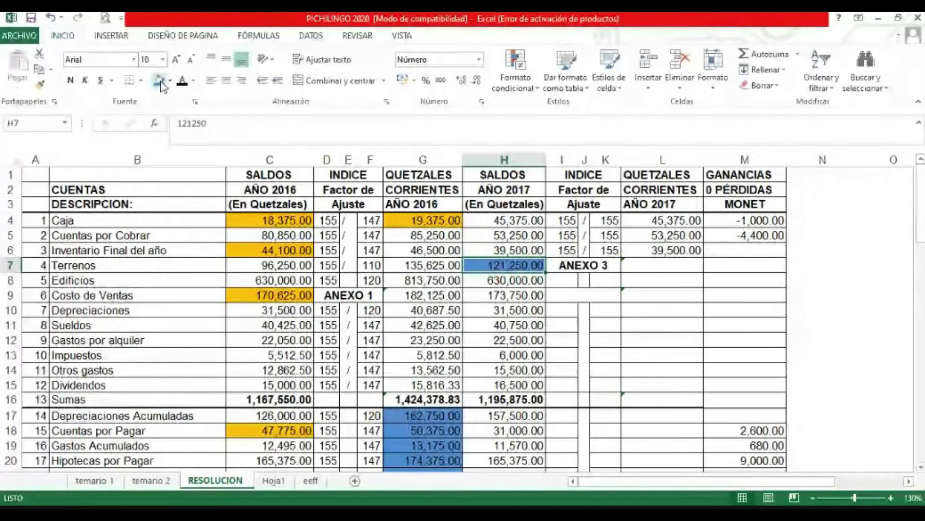
- Apply black font colour to the land annex heading in B26
key("Down")
key("Down")
key("Down")
key("Down")
key("Down")
key("Down")
key("Down")
key("Down")
key("Down")
key("Down")
key("Down")
key("Down")
key("Down")
key("Down")
key("Down")
key("Down")
key("Down")
key("Down")
key("Left")
key("Left")
key("Left")
key("Left")
key("Left")
key("Left")
key("Down")
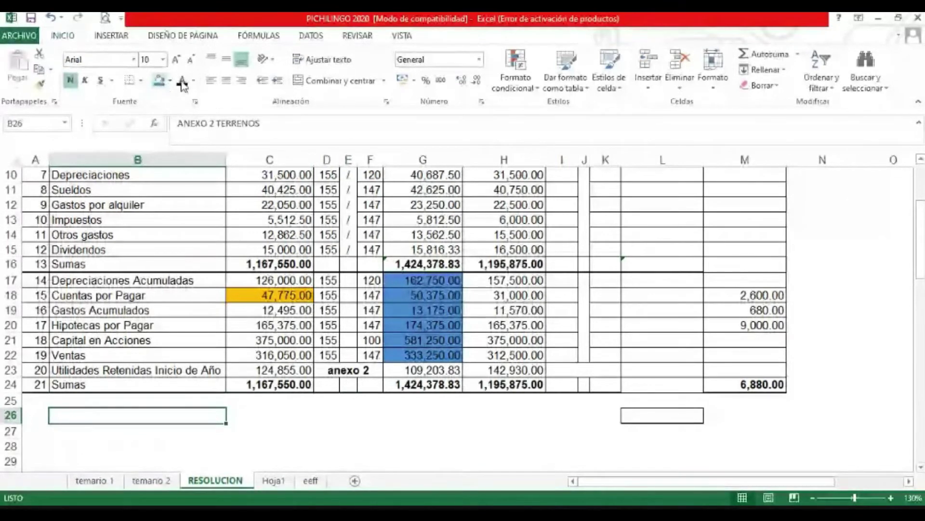
left_click(182, 81)
key("Down")
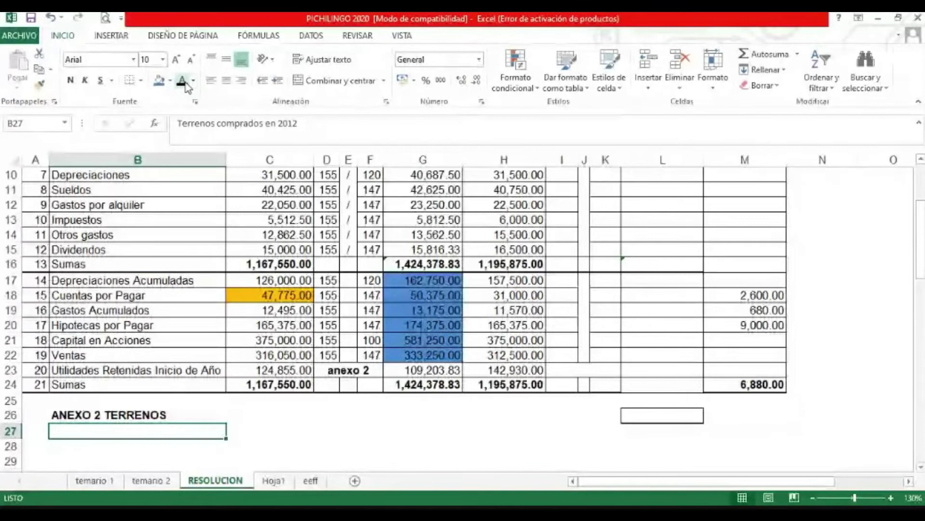
- Change the heading in B26 to ANEXO 3 TERRENOS and apply black font colour to Terrenos comprados en 2012 in B27
key("Up")
key("F2")
key("Left")
key("Left")
key("Left")
key("Left")
key("Left")
key("Left")
key("Left")
key("Left")
key("Left")
key("Left")
key("Delete")
type("3")
key("Return")
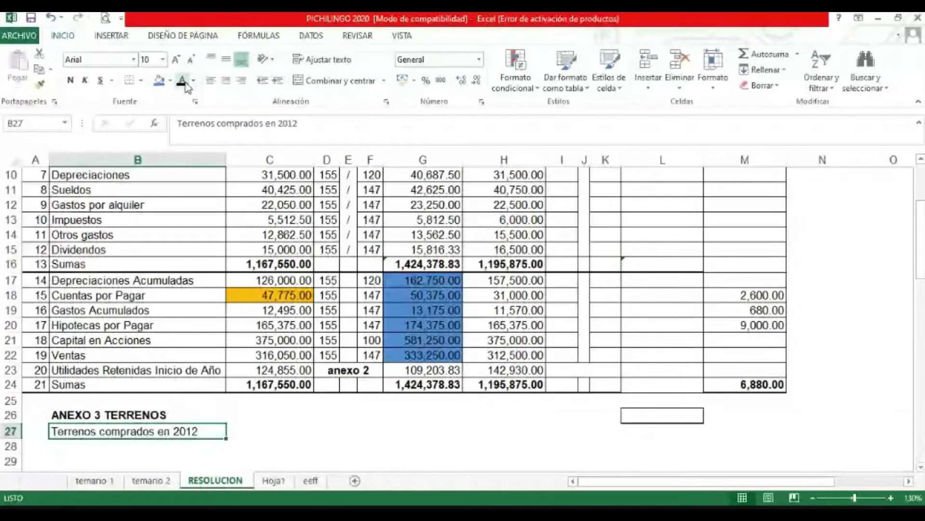
- Apply black font colour to the 2012 land amount in C27 and fill Terrenos' 2016 balance in C7 with blue
key("Right")
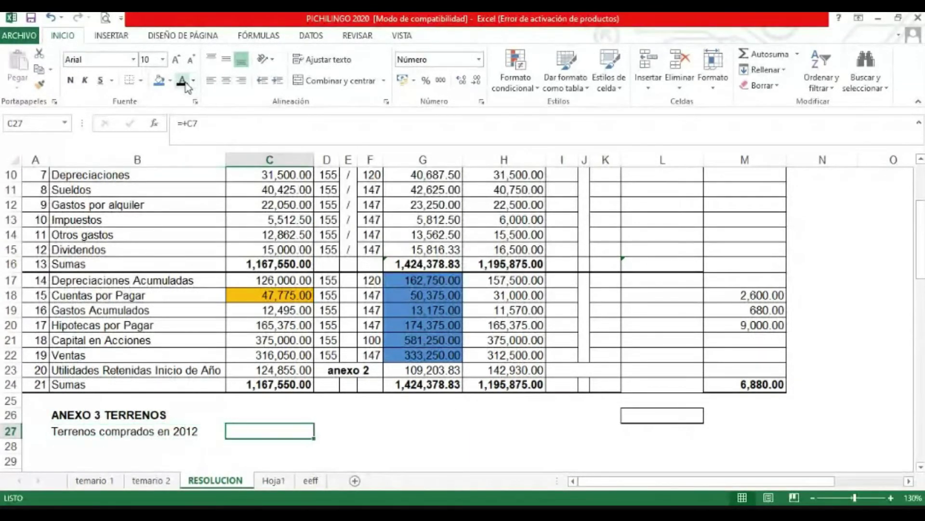
key("Up")
key("ctrl+Up")
key("ctrl+Up")
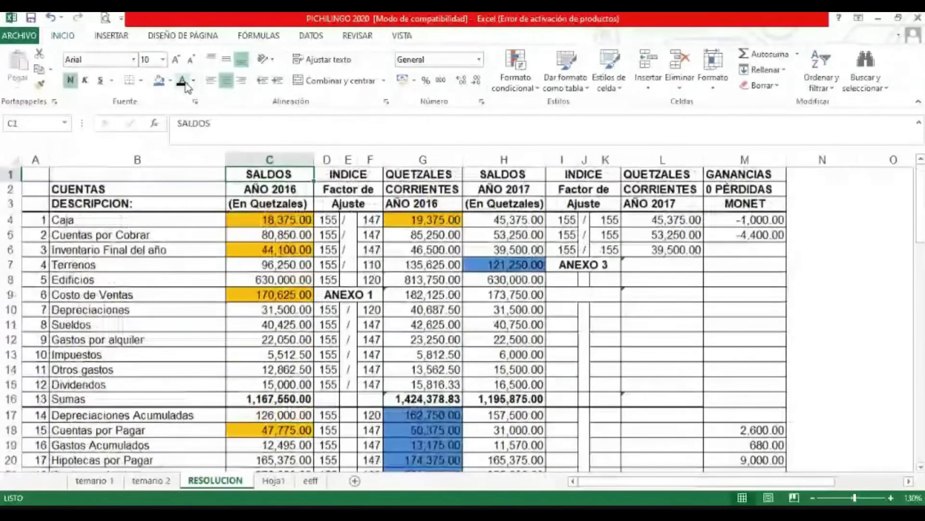
key("Down")
key("Down")
key("Down")
key("Down")
key("Down")
key("Down")
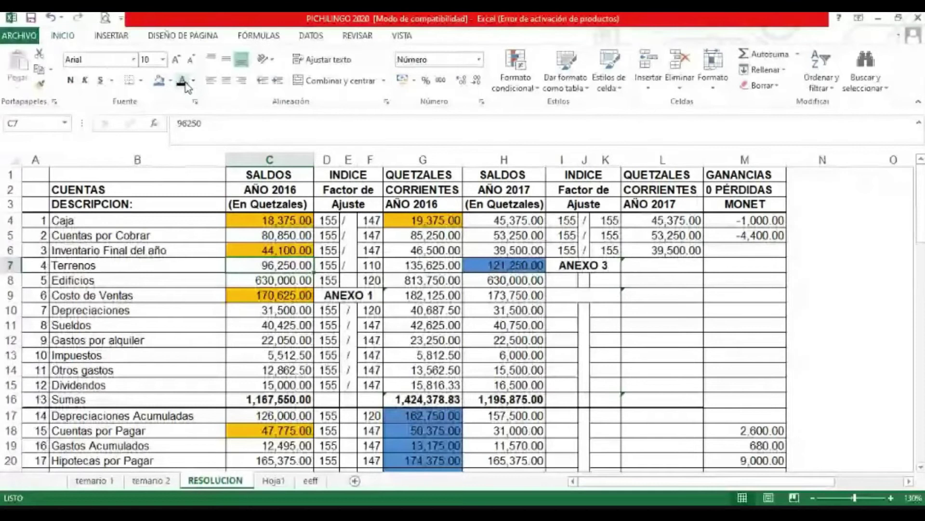
left_click(159, 80)
key("Down")
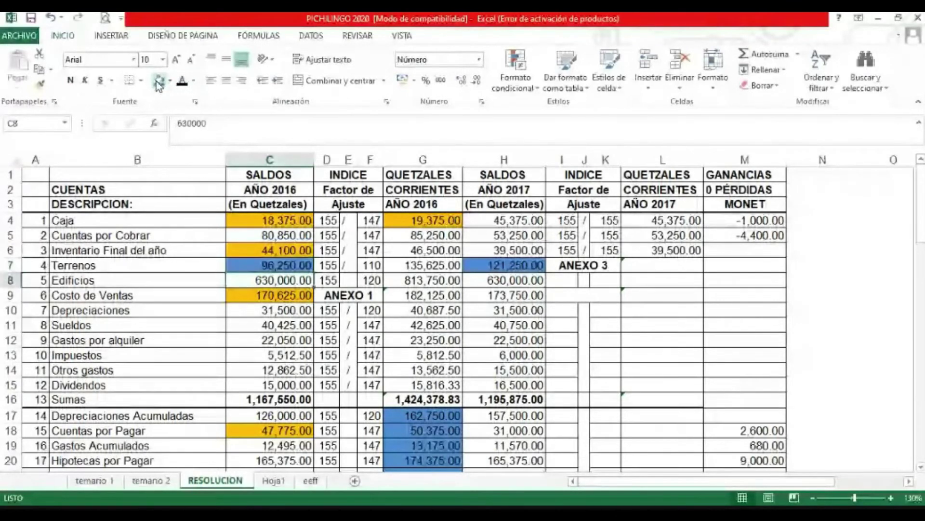
- Apply black font colour to the annex labels Terrenos comprados en 2017 in B28 and Total Terrenos in B29
key("ctrl+Down")
key("ctrl+Down")
key("ctrl+Down")
key("Down")
key("Down")
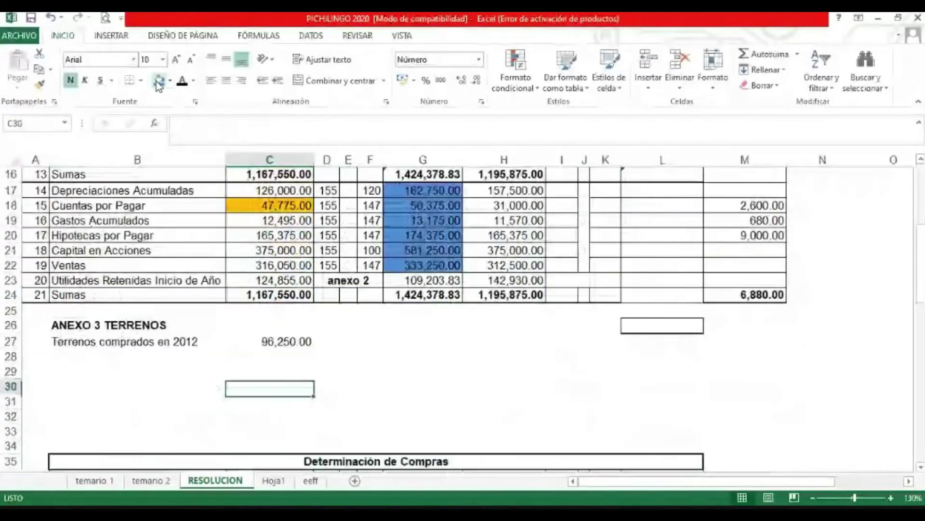
key("Up")
key("Up")
key("Left")
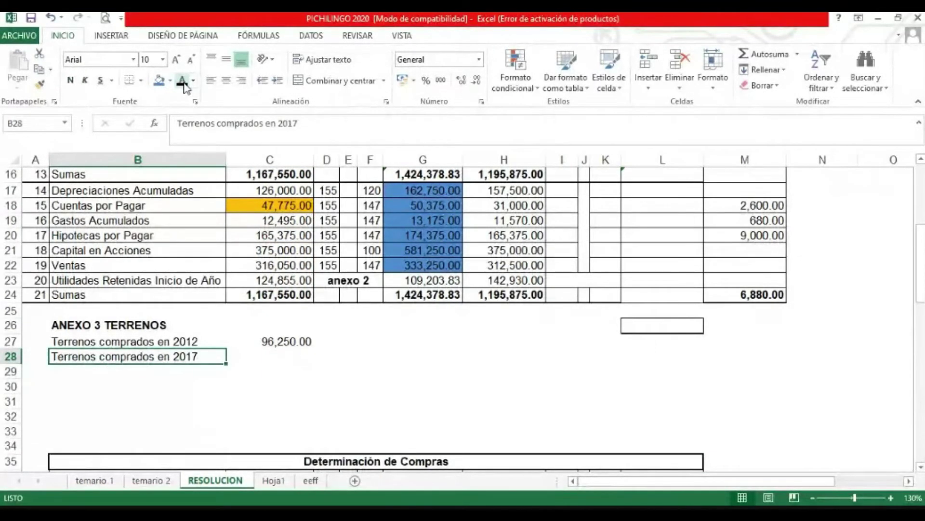
key("Right")
key("Down")
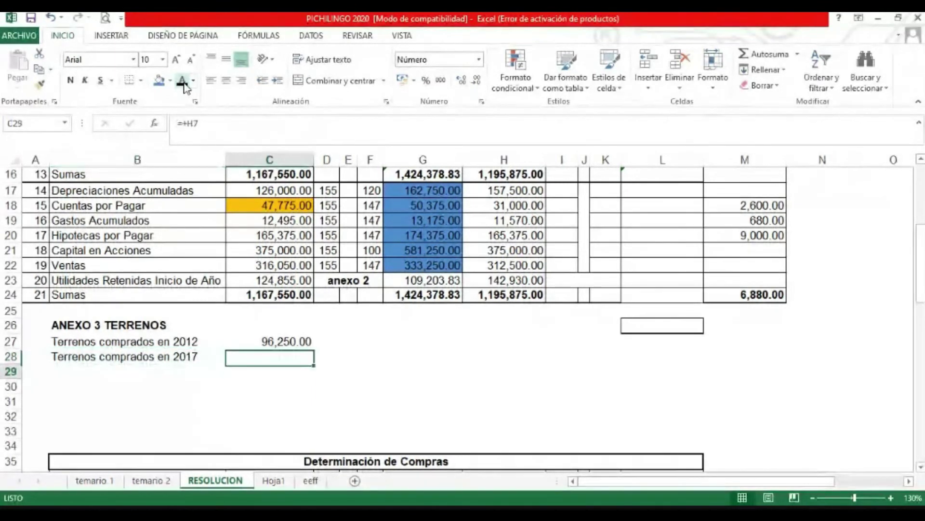
key("Left")
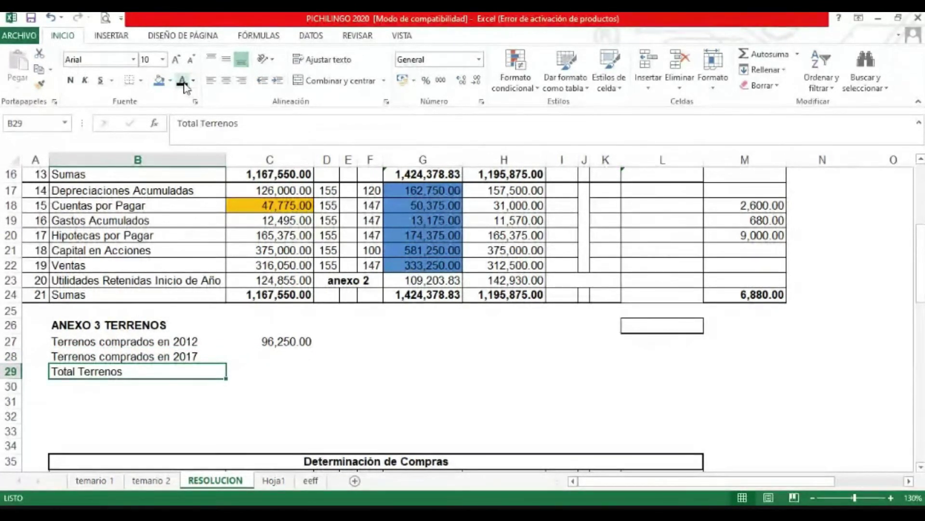
- Change the total label in B29 to Total Saldo Final de Terrenos
key("F2")
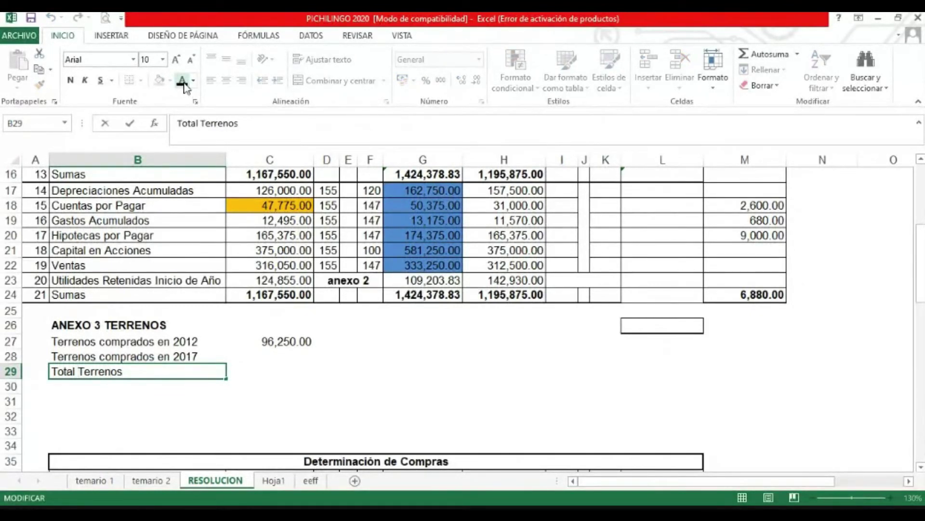
key("ctrl+Left")
type("Saldo ")
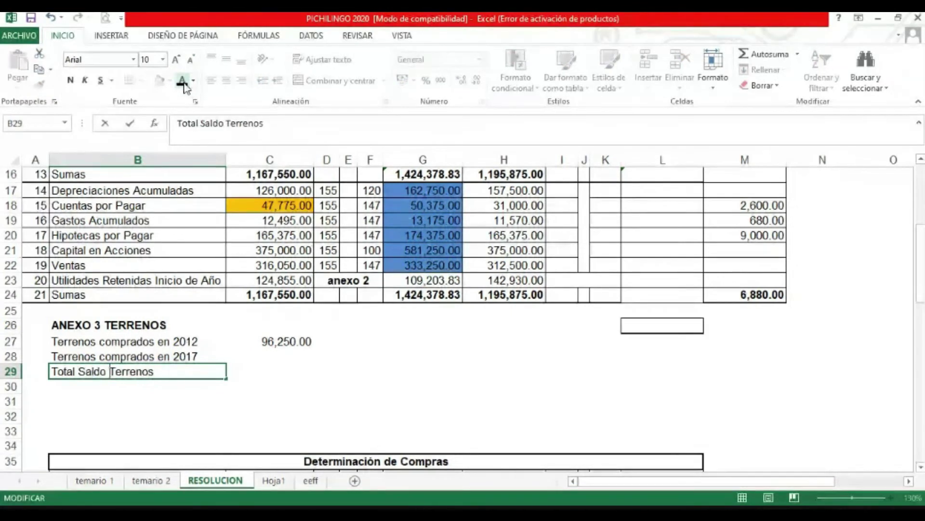
type("Fi")
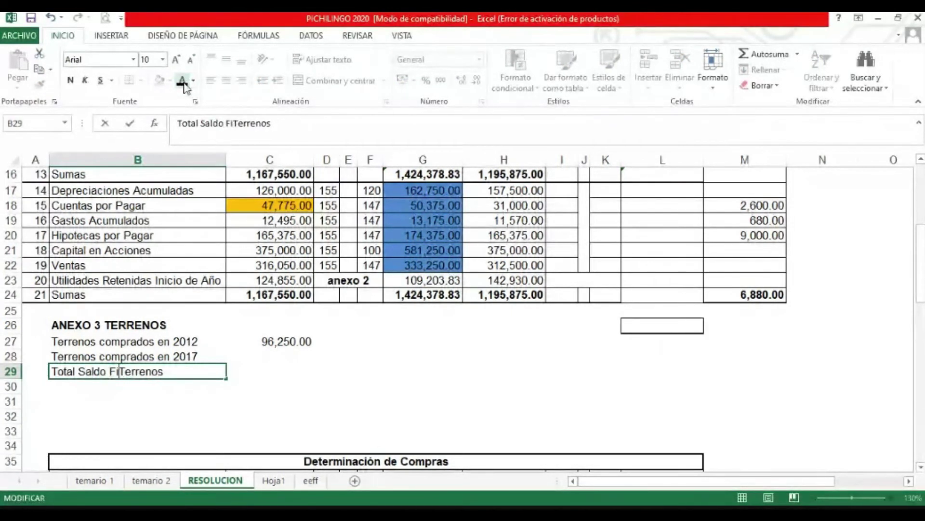
type("nal de")
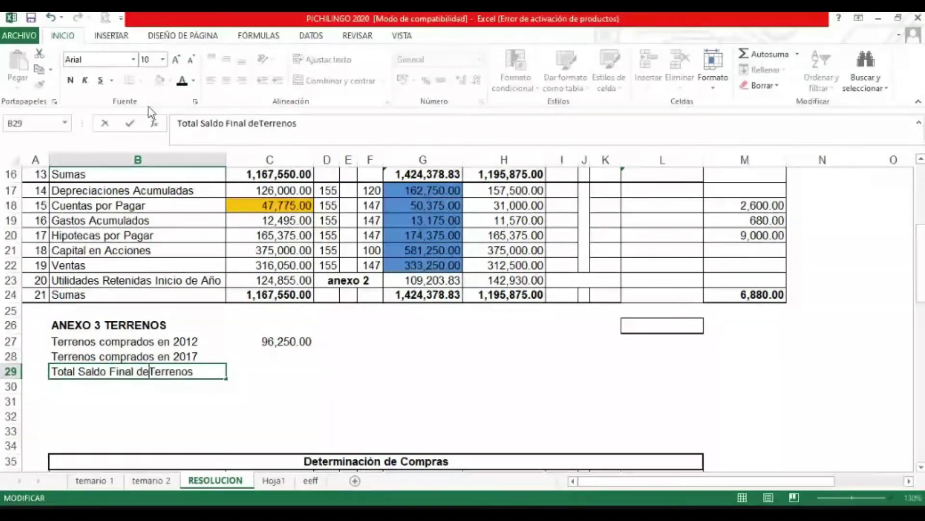
key("Return")
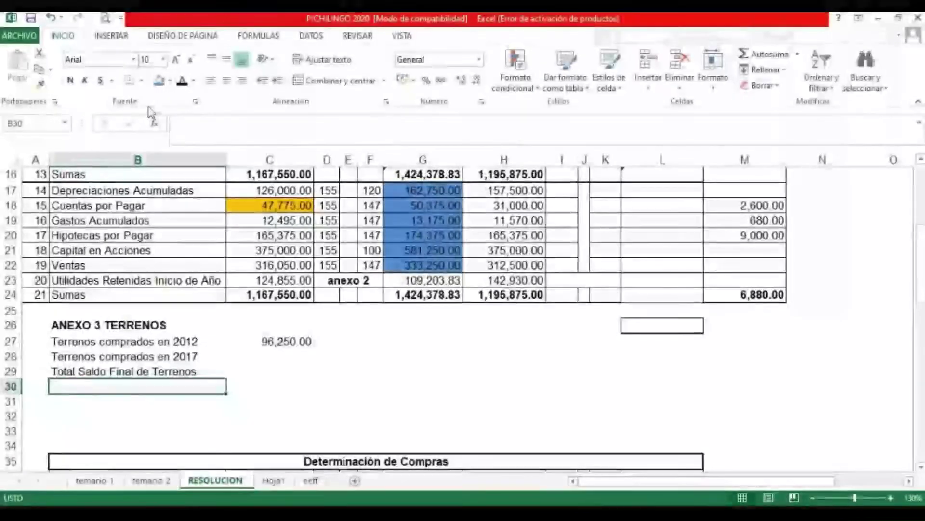
- Apply black font colour to the amount for Total Saldo Final de Terrenos in C29
key("Up")
key("Right")
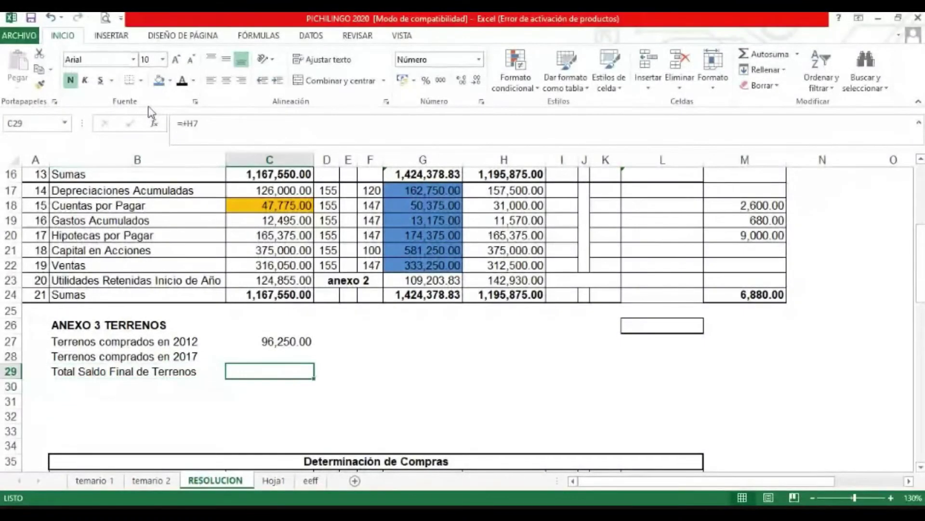
left_click(182, 83)
- Examine the 2016 and 2017 balances of Terrenos in row 7 of the main table
key("Up")
key("Up")
key("Up")
key("Up")
key("Up")
key("Up")
key("Up")
key("Up")
key("Up")
key("Up")
key("Up")
key("Up")
key("Up")
key("Up")
key("Up")
key("Up")
key("Up")
key("Up")
key("Up")
key("Up")
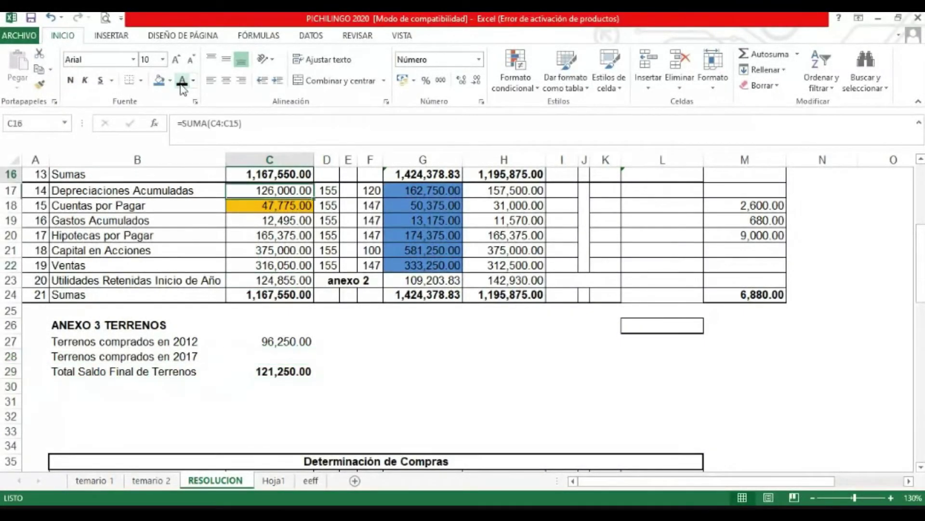
key("Down")
key("Down")
key("Down")
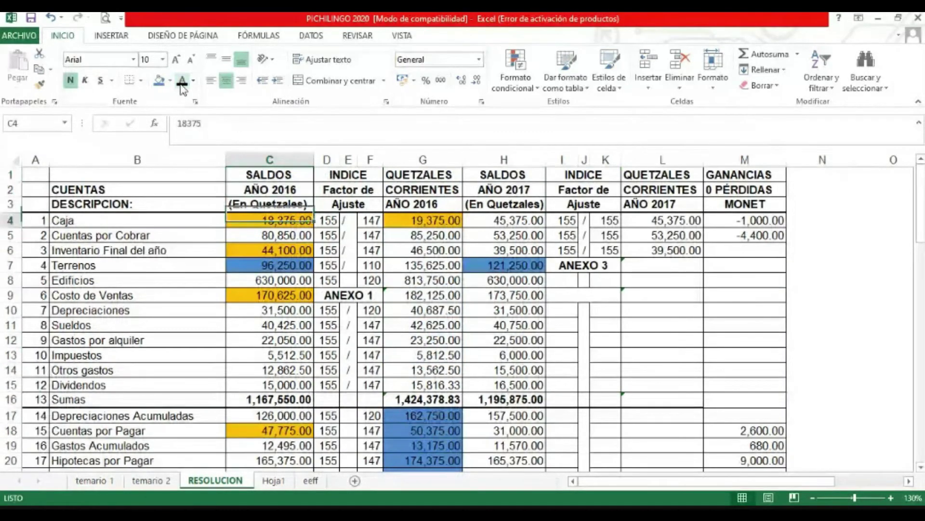
key("Right")
key("Right")
key("Right")
key("Down")
key("Down")
key("Down")
key("Right")
key("Right")
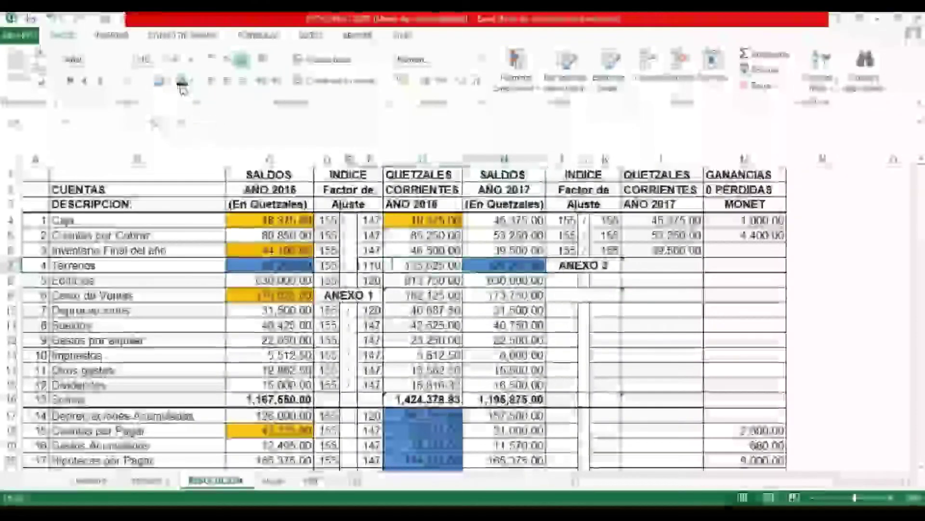
- Apply black font colour to the amount for Terrenos comprados en 2017 in C28
scroll(182, 88, "down", 4)
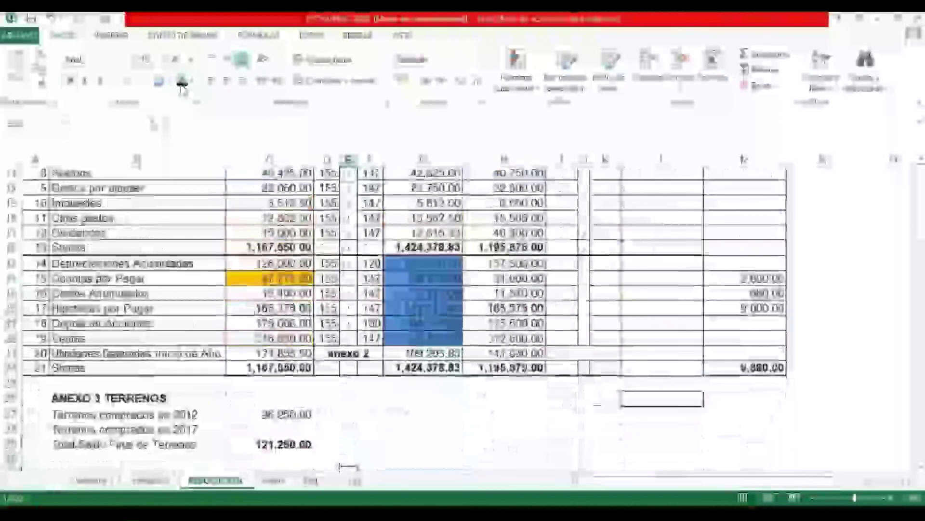
scroll(345, 461, "down", 1)
left_click(309, 401)
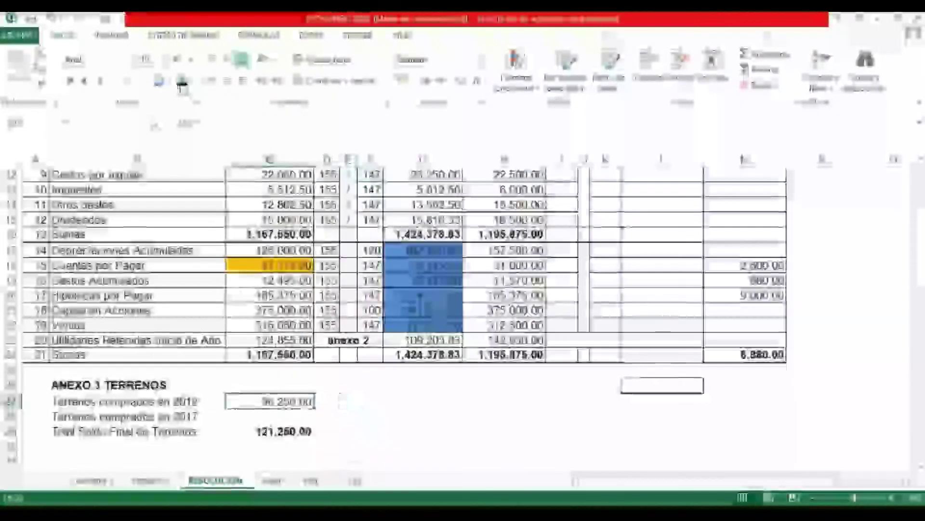
key("Down")
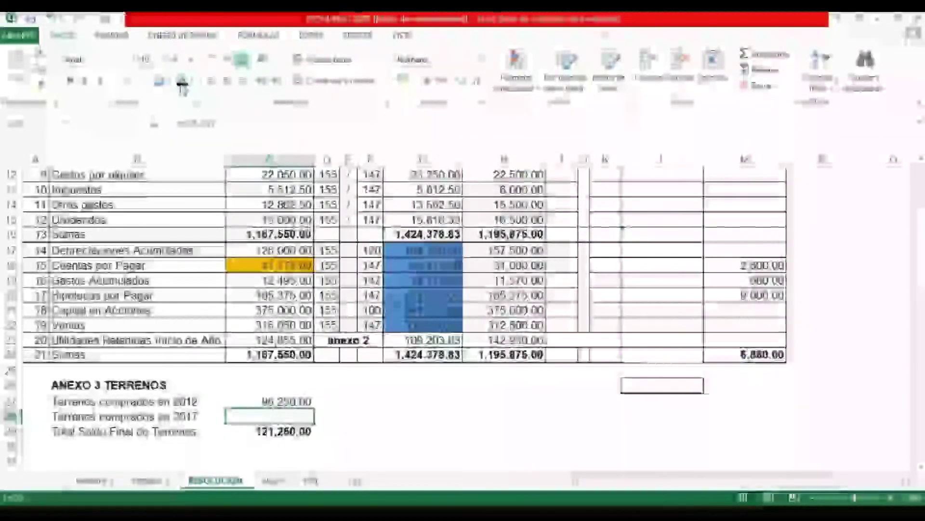
left_click(182, 89)
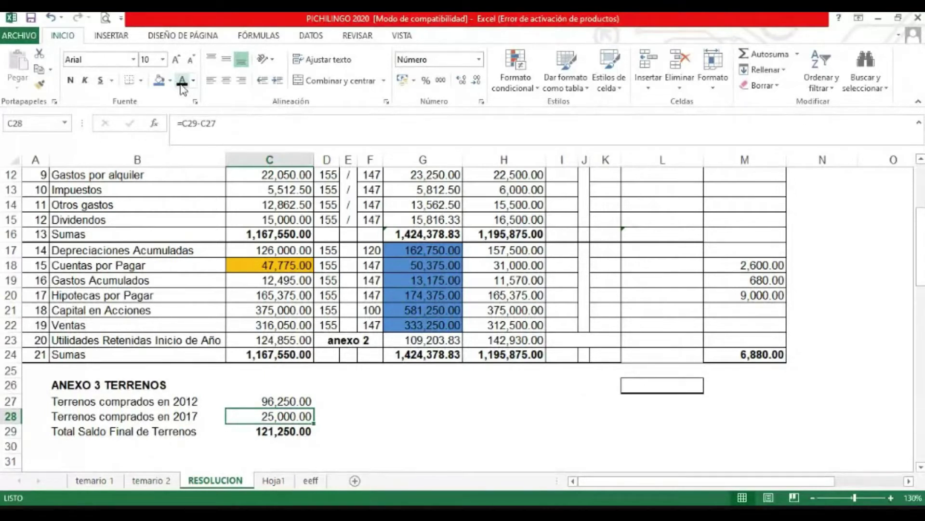
- Apply black font colour to the factor 155 / 110 and restated amount of Terrenos comprados en 2012 in D27:G27
key("Up")
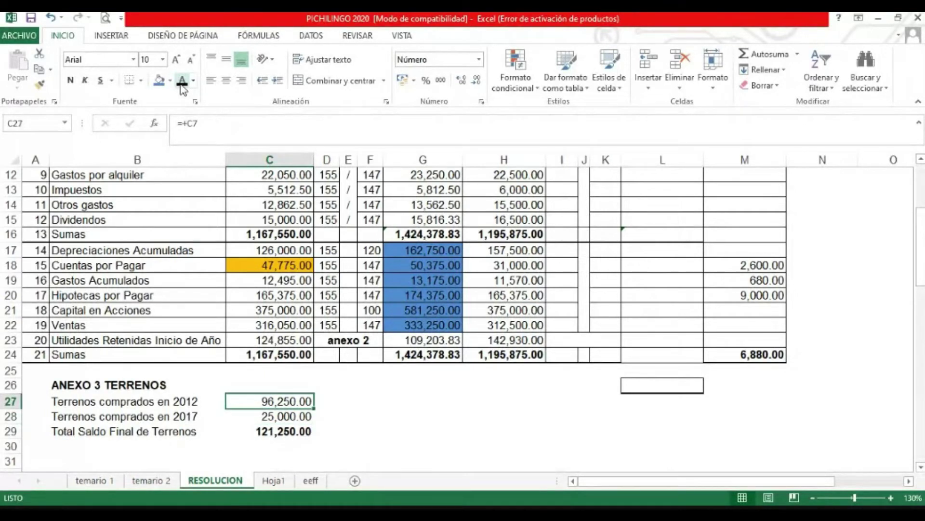
key("Right")
left_click(181, 87)
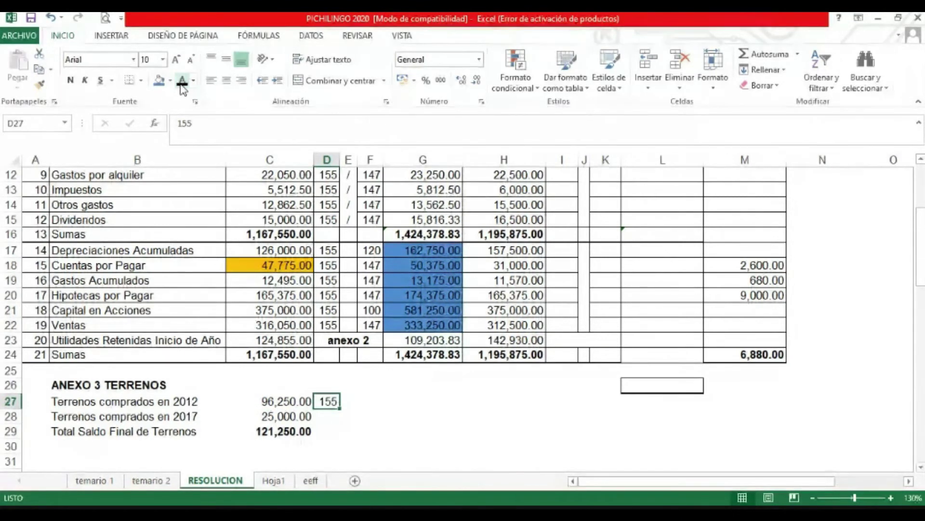
key("Right")
left_click(182, 87)
key("Right")
left_click(182, 87)
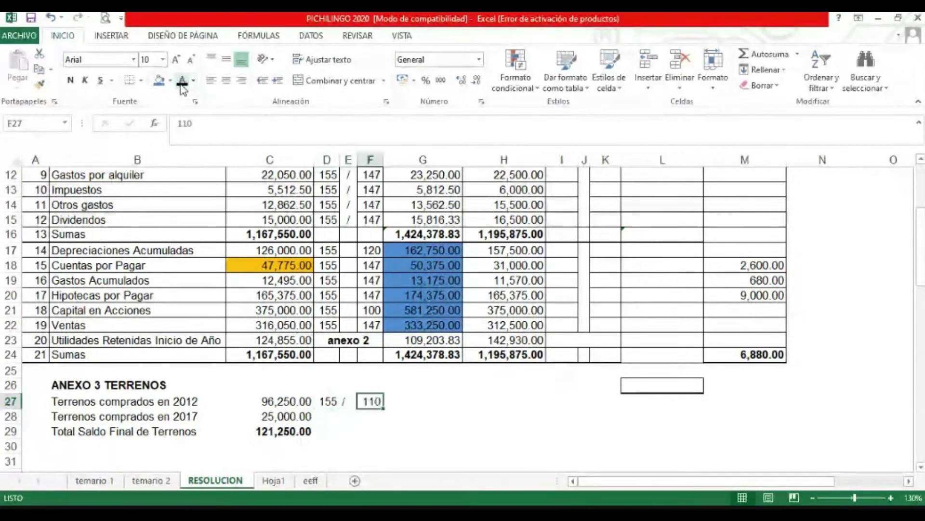
key("Right")
left_click(182, 87)
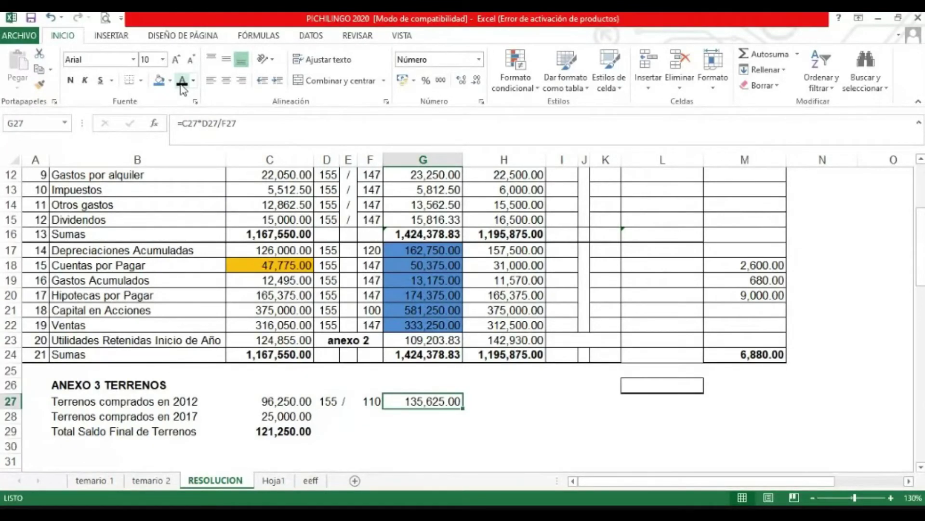
- Apply black font colour to the 2017 land purchase's factor 155 / 155 and restated amount in D28:G28 and to the restated total in G29
key("Down")
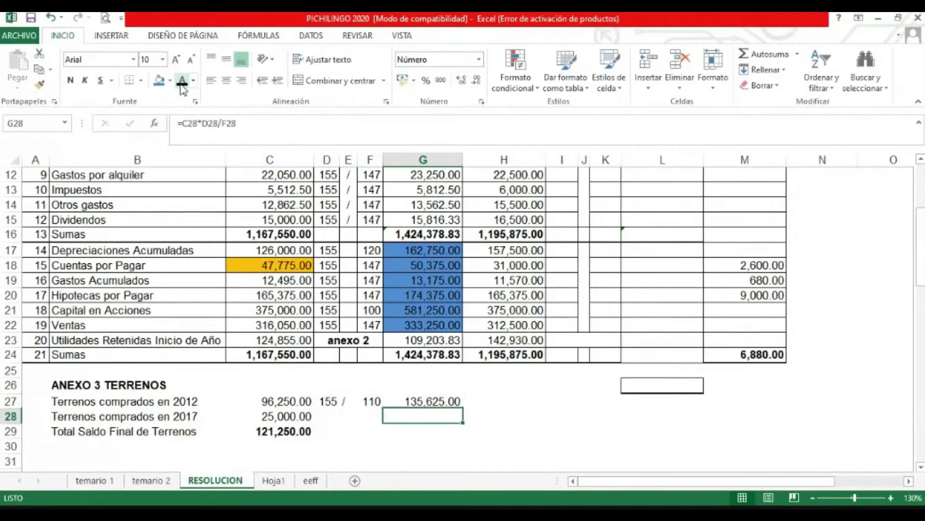
key("Left")
key("Left")
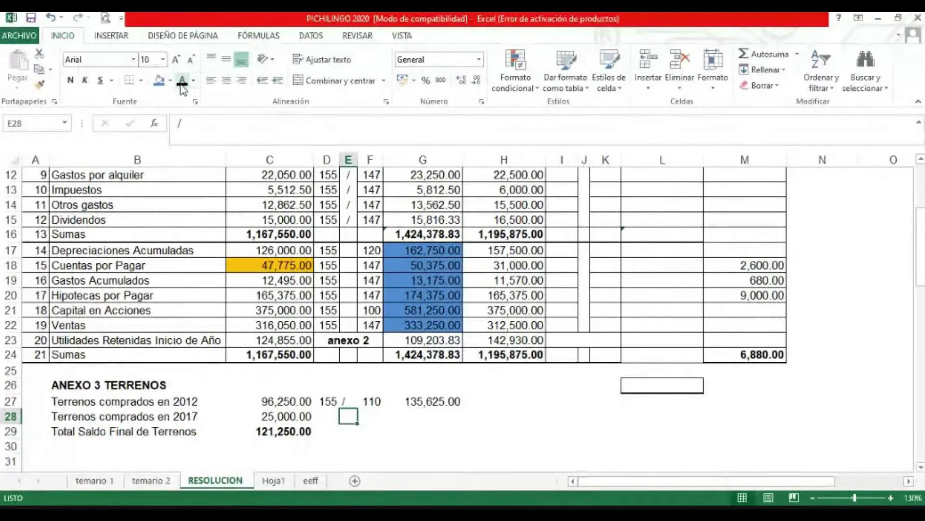
key("Left")
key("ctrl+d")
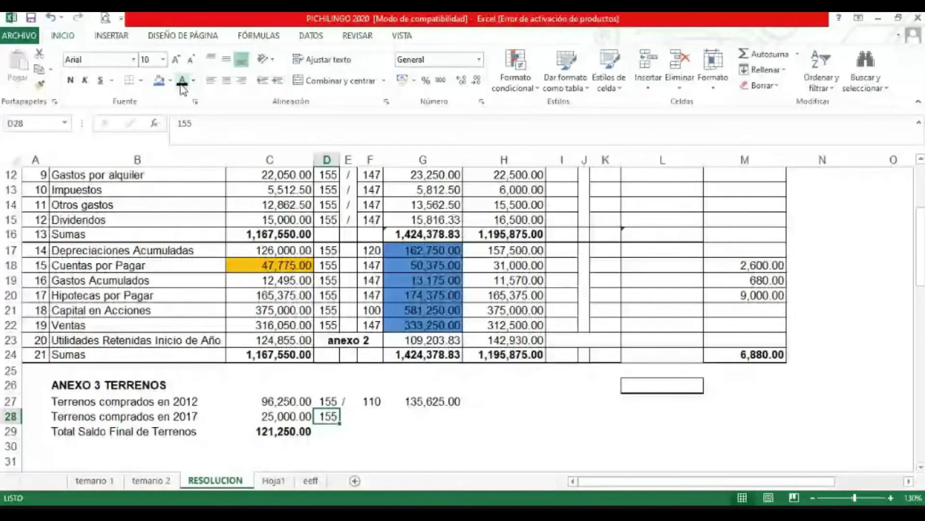
key("Right")
key("ctrl+d")
key("Right")
type("155")
key("Right")
key("ctrl+d")
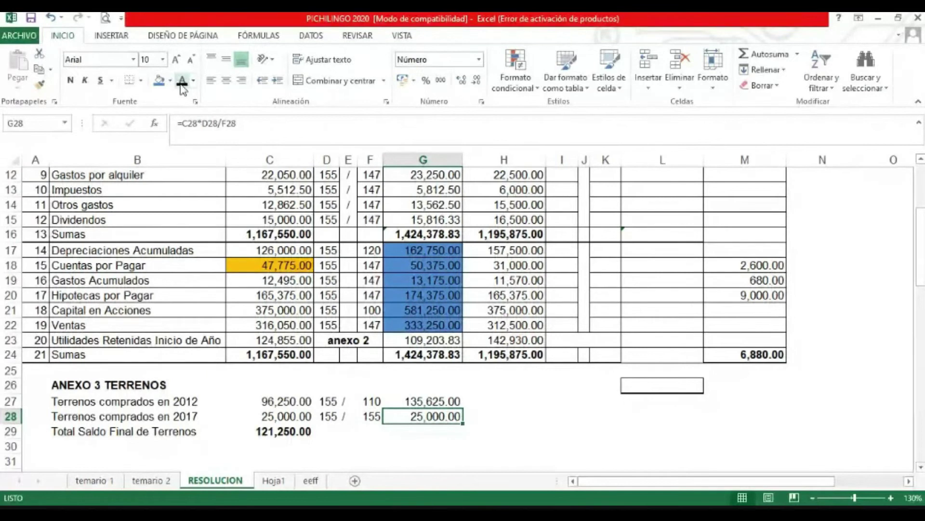
key("Down")
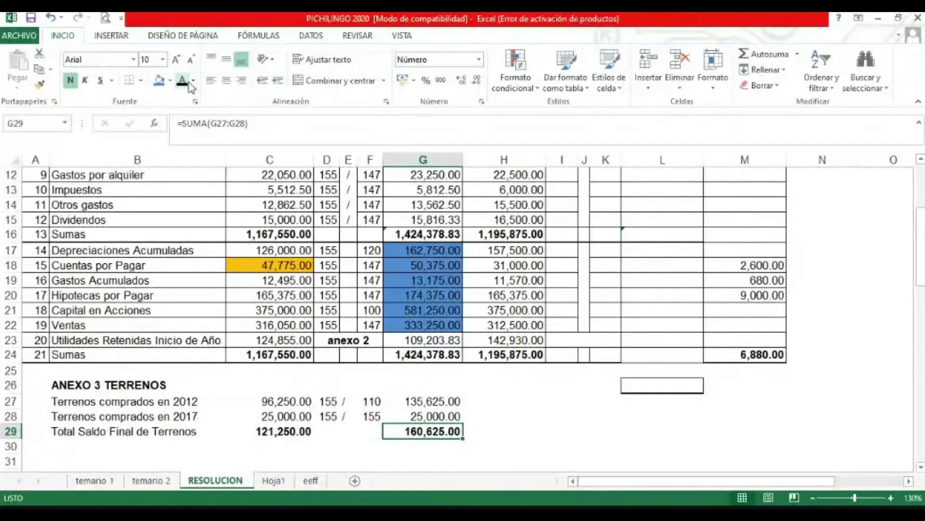
- Apply black font colour to the restated 2017 amount of Terrenos in L7 of the main table
key("Up")
key("Up")
key("Up")
key("Up")
key("Up")
key("Up")
key("Up")
key("Up")
key("Up")
key("Up")
key("Up")
key("Up")
key("Up")
key("Up")
key("Up")
key("Up")
key("Up")
key("Up")
key("Up")
key("Up")
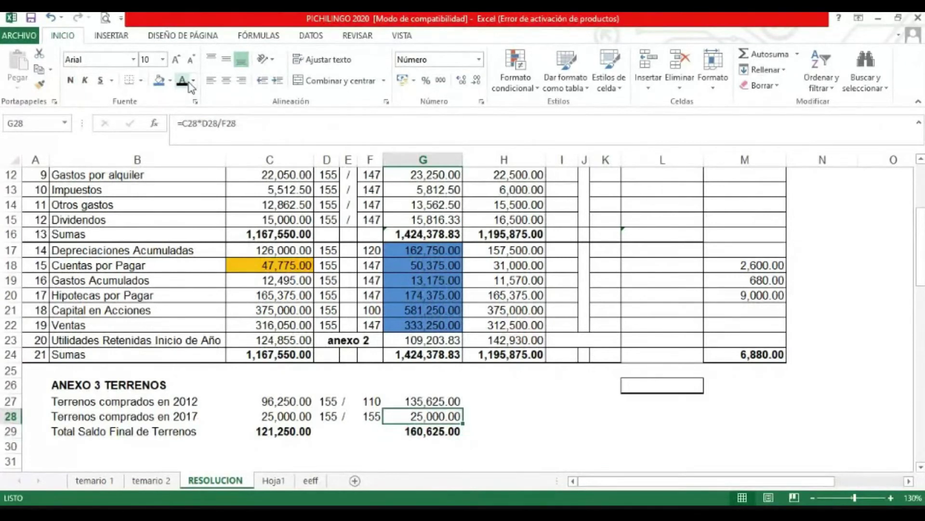
key("Up")
key("Up")
key("Up")
key("Up")
key("Down")
key("Down")
key("Down")
key("Down")
key("Down")
key("Down")
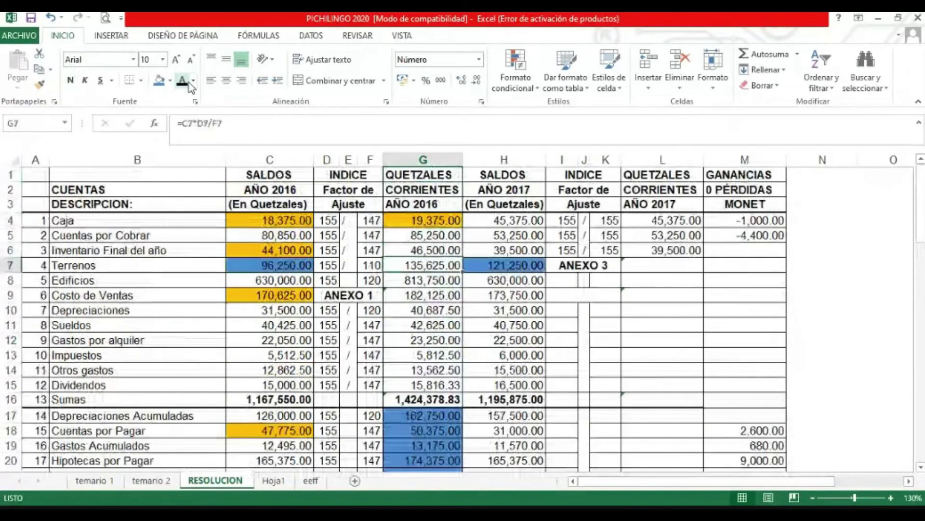
key("Right")
key("Right")
key("Right")
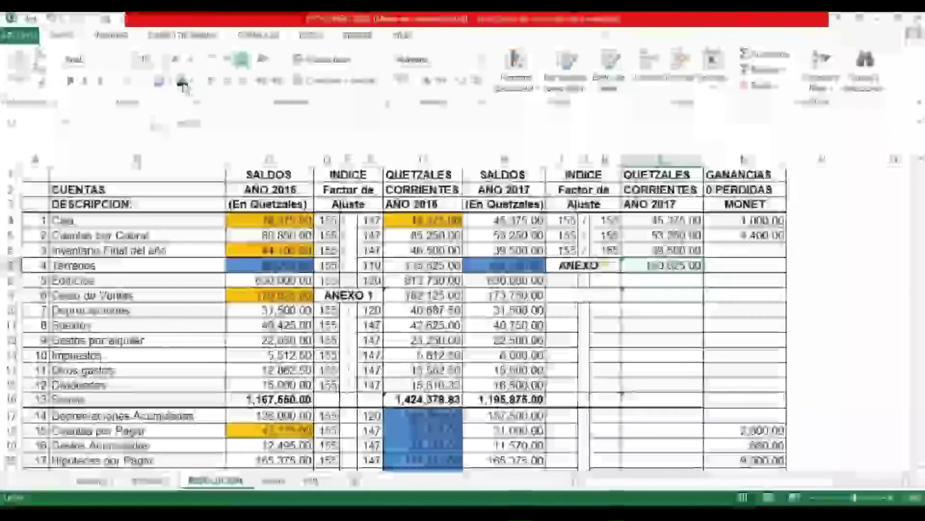
- Apply black font colour to the 2017 adjustment index 155 of Edificios in I8
key("Left")
key("Left")
key("Left")
key("Left")
key("Left")
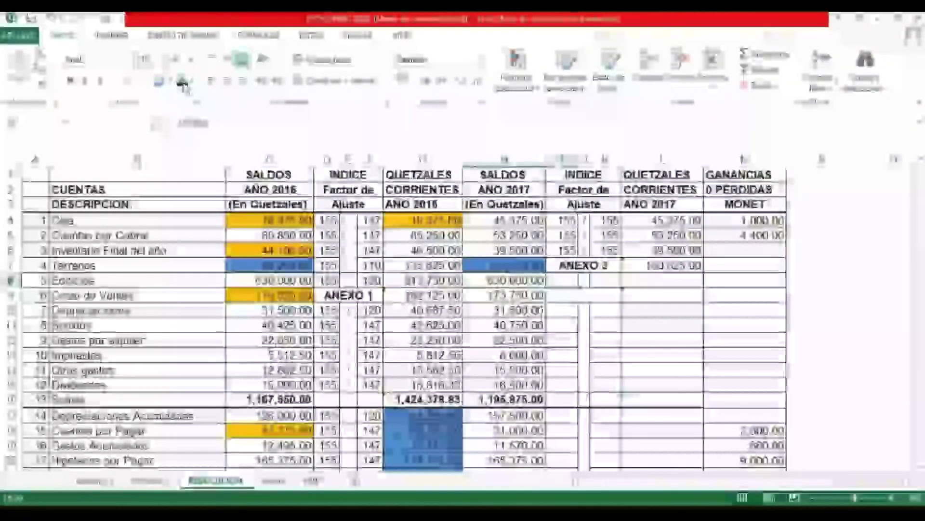
key("Right")
key("Right")
key("Right")
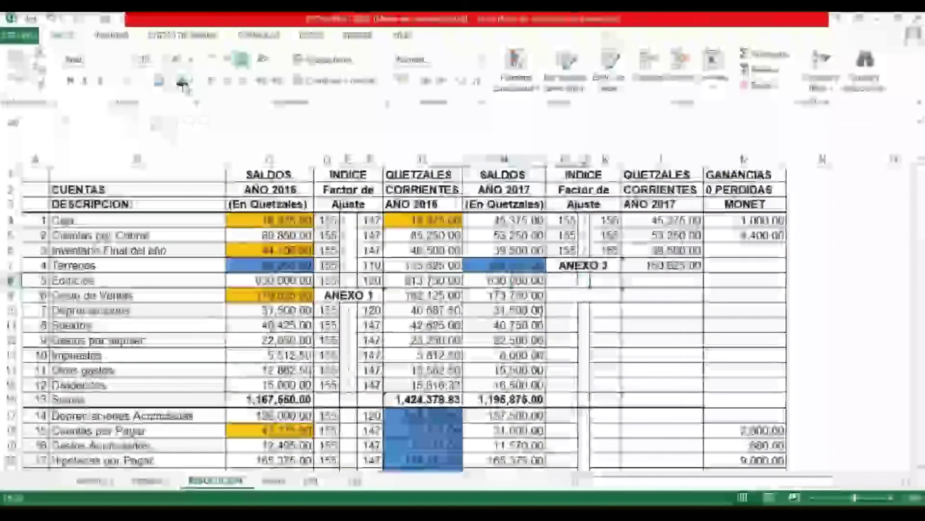
key("Left")
type("155")
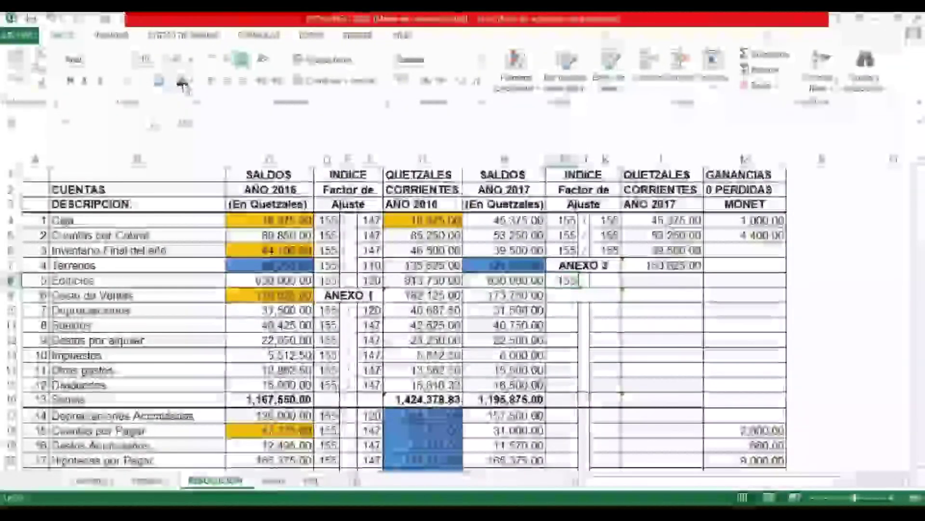
key("Right")
key("Right")
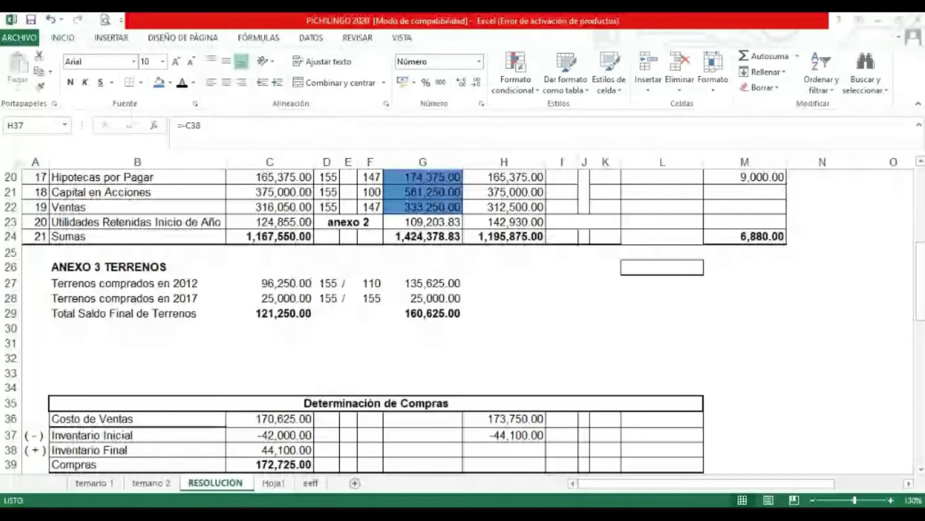
- Apply black font colour to the 2017 Inventario Final and Compras amounts in H38:H39 of Determinación de Compras
key("alt+Tab")
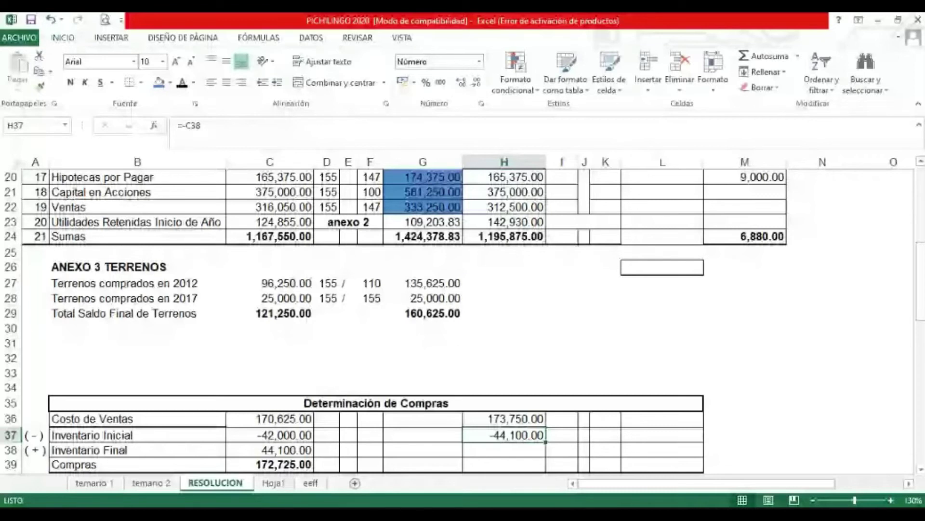
key("Down")
type("39,500.00")
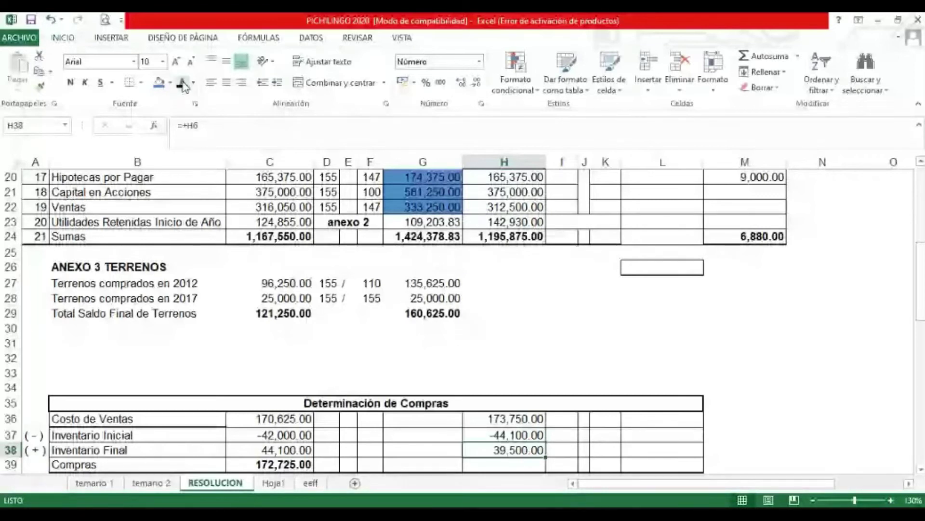
key("Down")
key("Down")
key("Down")
key("Down")
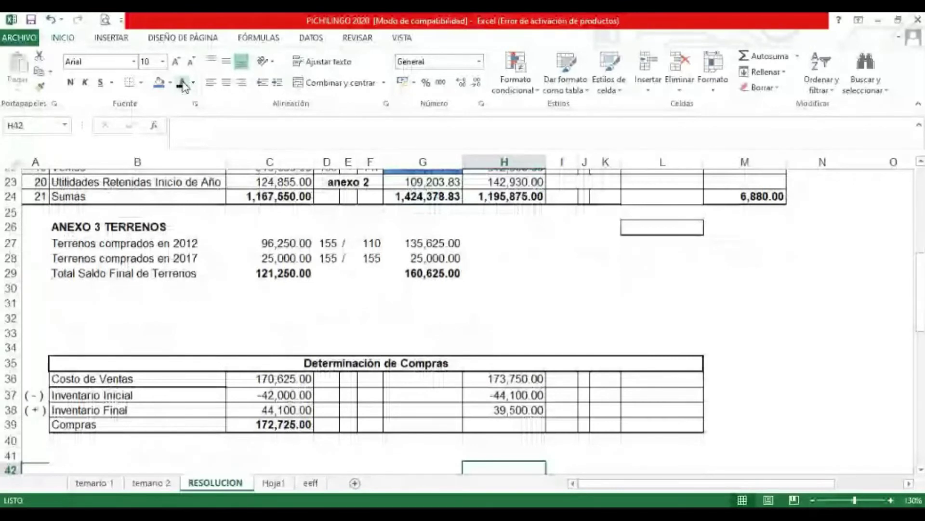
key("Up")
key("Up")
key("Up")
key("ctrl+v")
- Apply black font colour to the 2017 amounts from Inventario Inicial through Costo de Ventas in H44:H47 of Anexo 1
key("Down")
key("Down")
key("Down")
key("Down")
key("Down")
key("Down")
key("Down")
key("Down")
key("Down")
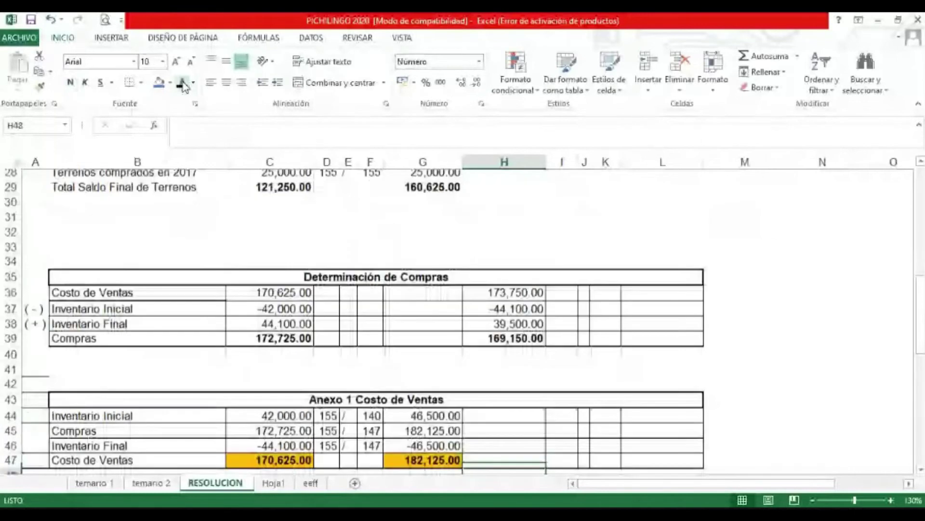
key("Down")
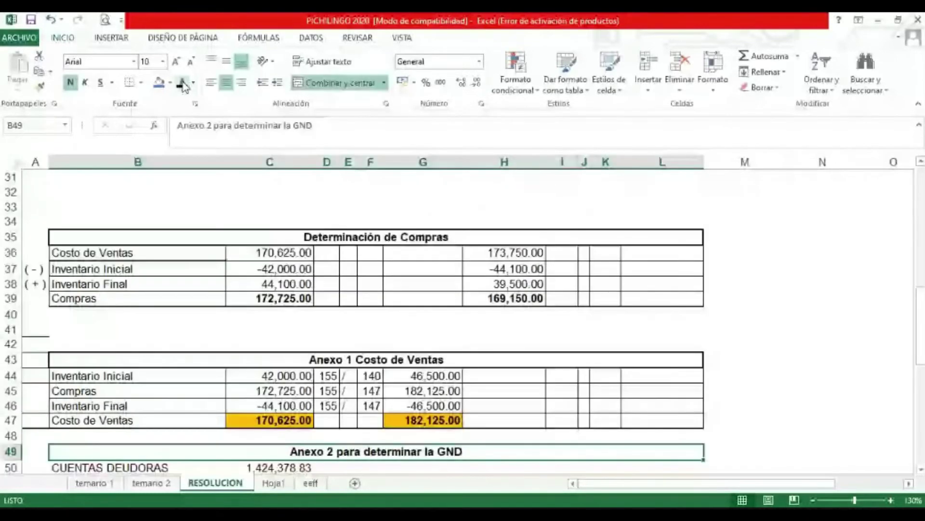
key("Up")
key("Up")
key("Up")
key("Up")
key("Up")
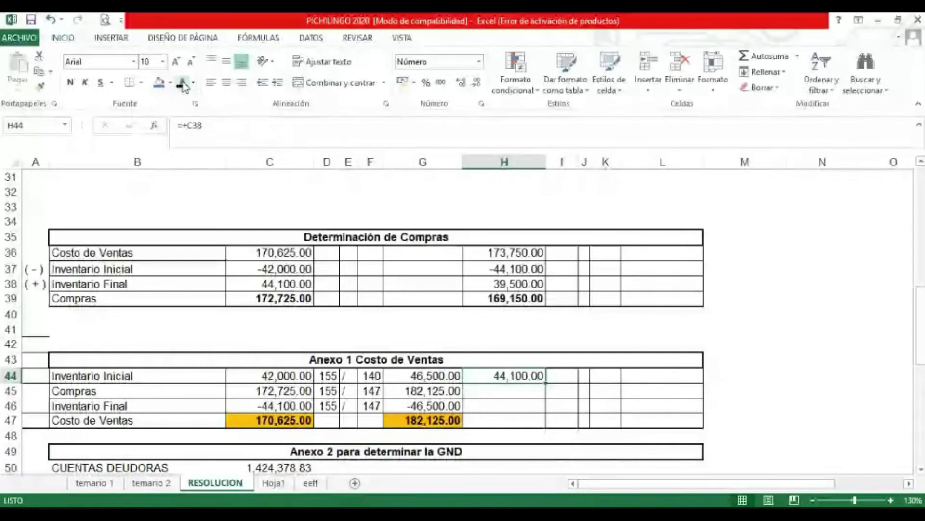
key("Down")
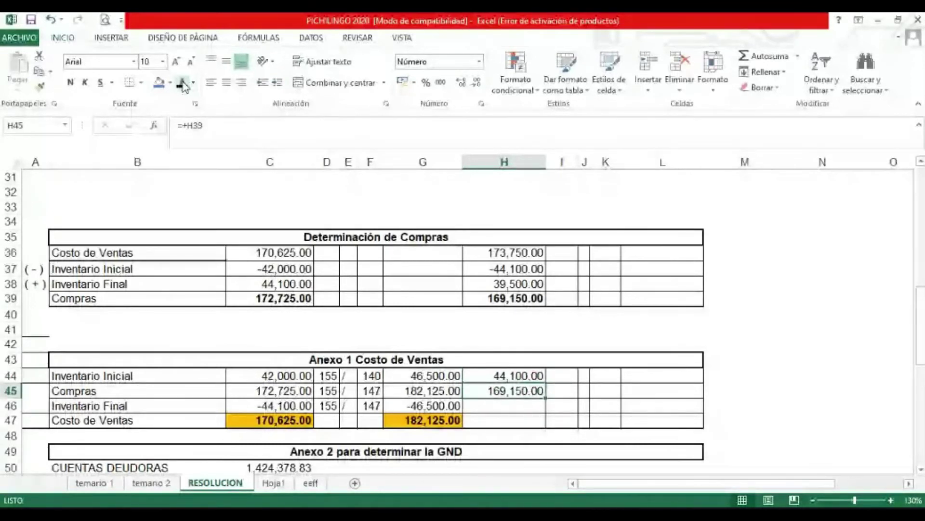
key("Down")
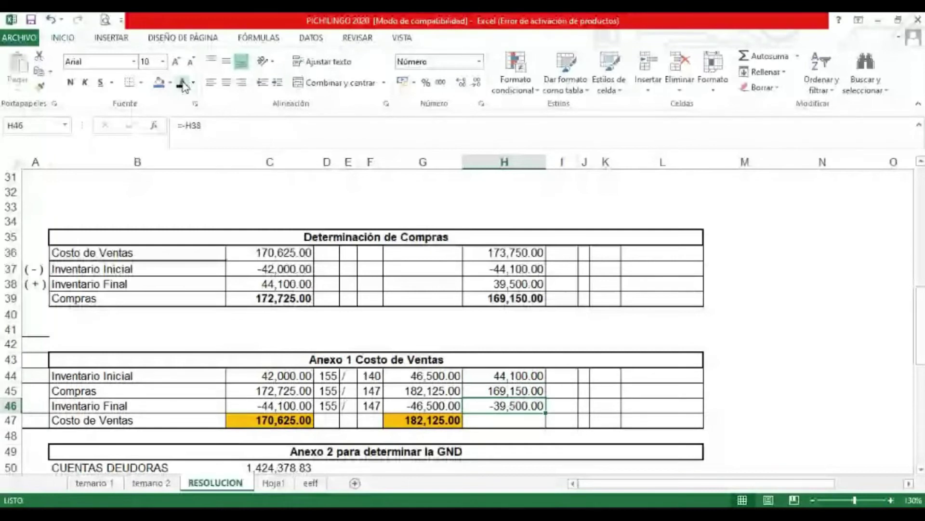
key("Down")
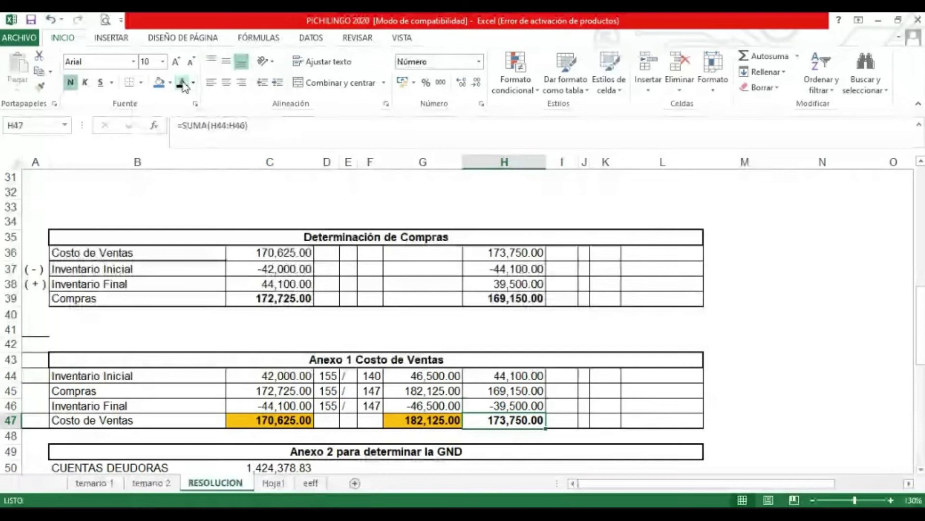
- Apply black font colour to the factor 155 / 147 and restated 2017 amount of Inventario Inicial in I44:L44
key("Down")
key("Down")
key("Down")
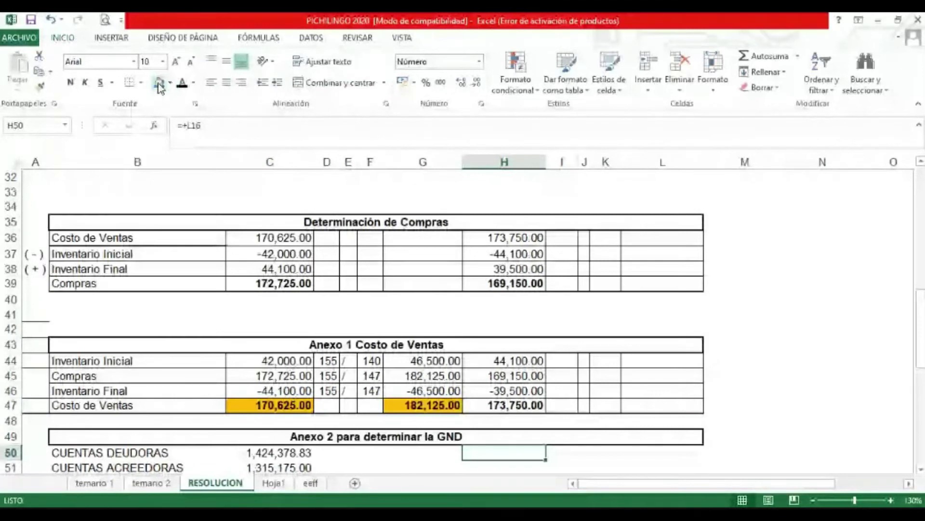
key("Up")
key("Up")
key("Up")
key("Up")
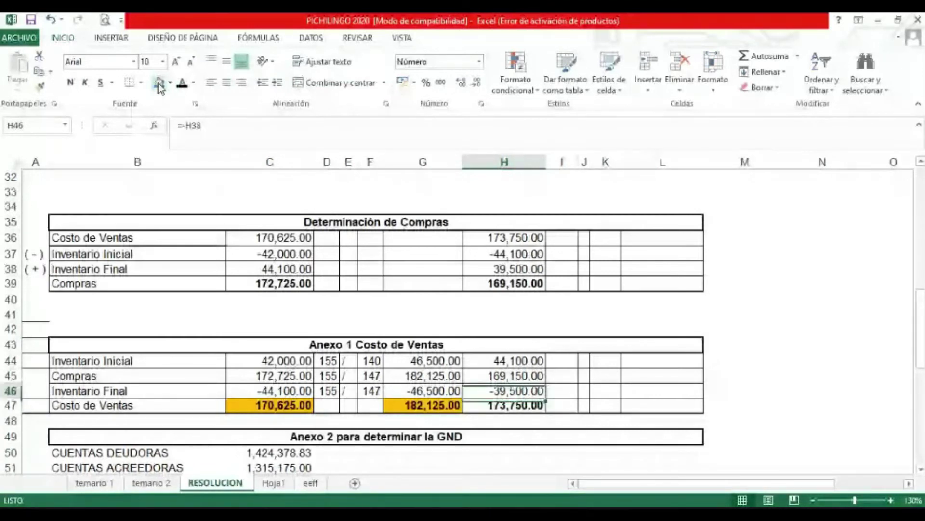
key("Up")
key("Up")
key("Right")
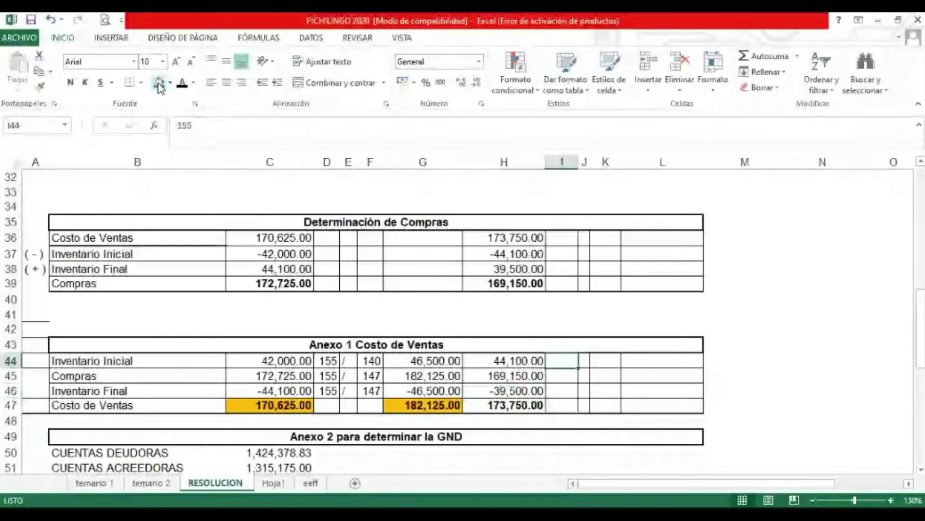
left_click(182, 86)
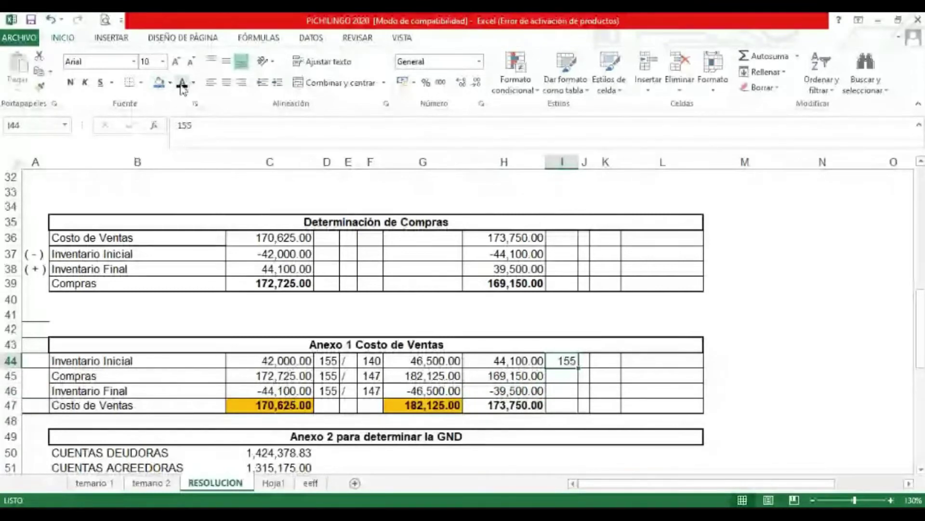
key("Right")
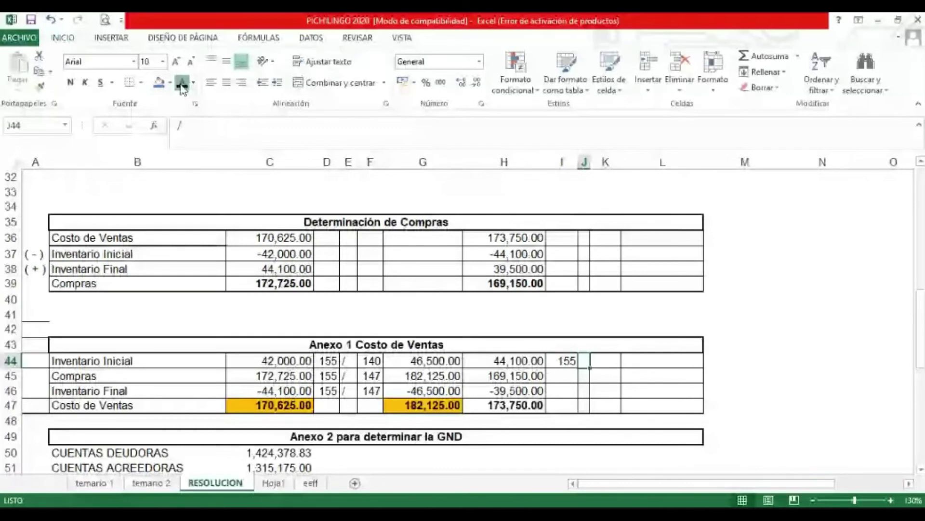
left_click(182, 87)
key("Right")
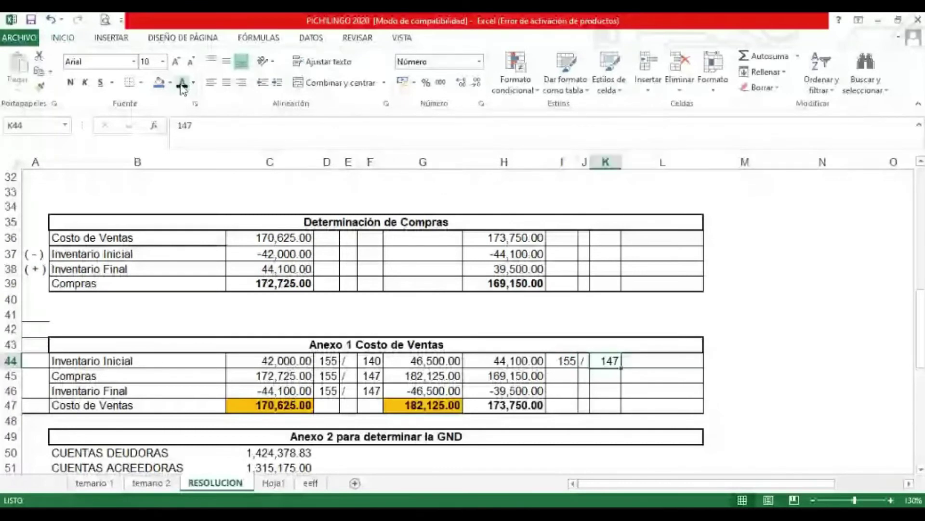
key("Right")
left_click(182, 87)
key("Return")
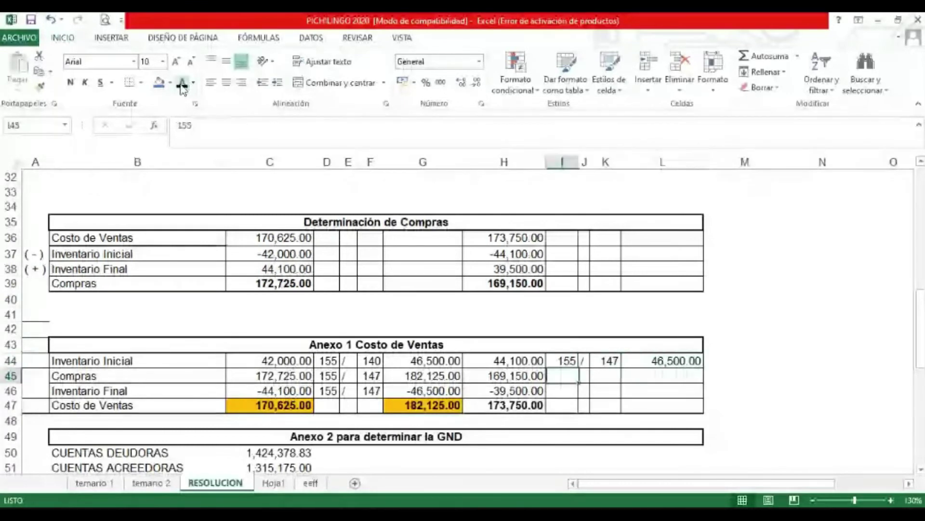
- Apply black font colour to the factor 155 / 155 and restated 2017 amount of Compras in I45:L45
left_click(182, 87)
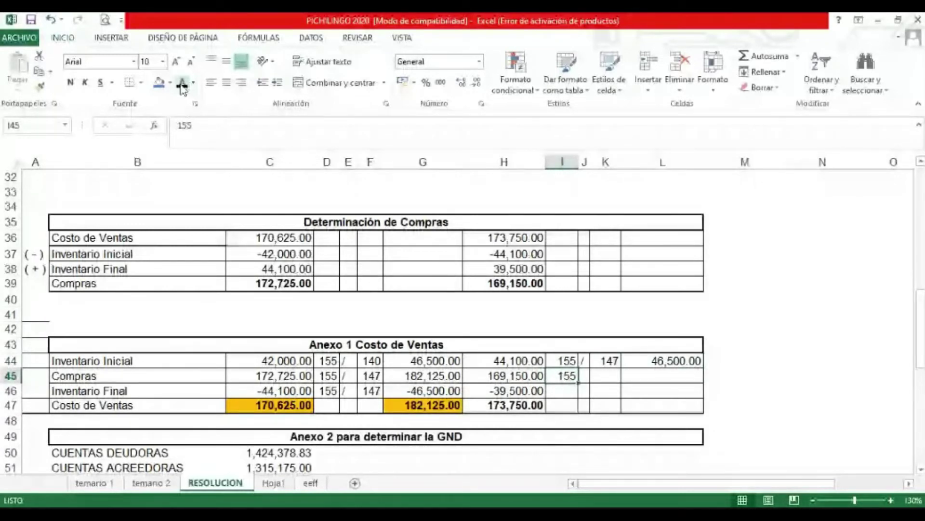
key("Right")
left_click(183, 87)
key("Right")
left_click(182, 87)
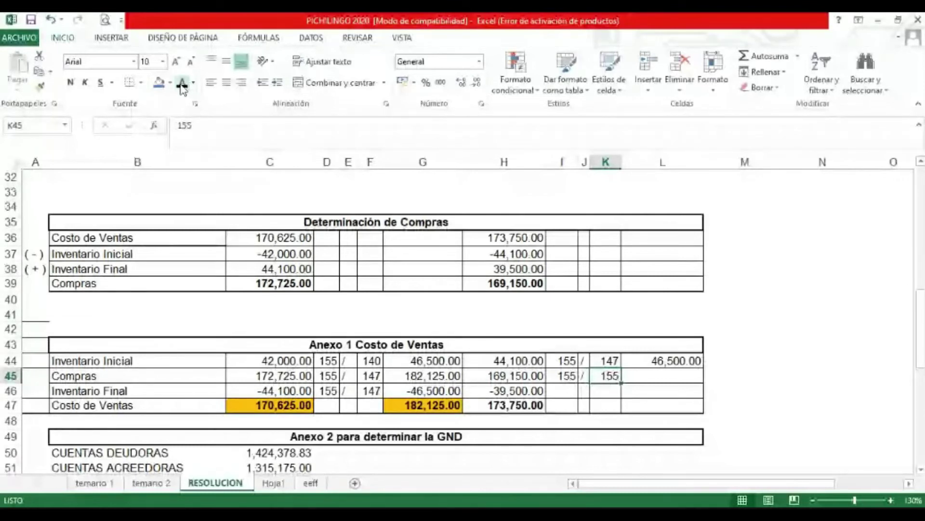
key("Right")
key("ctrl+d")
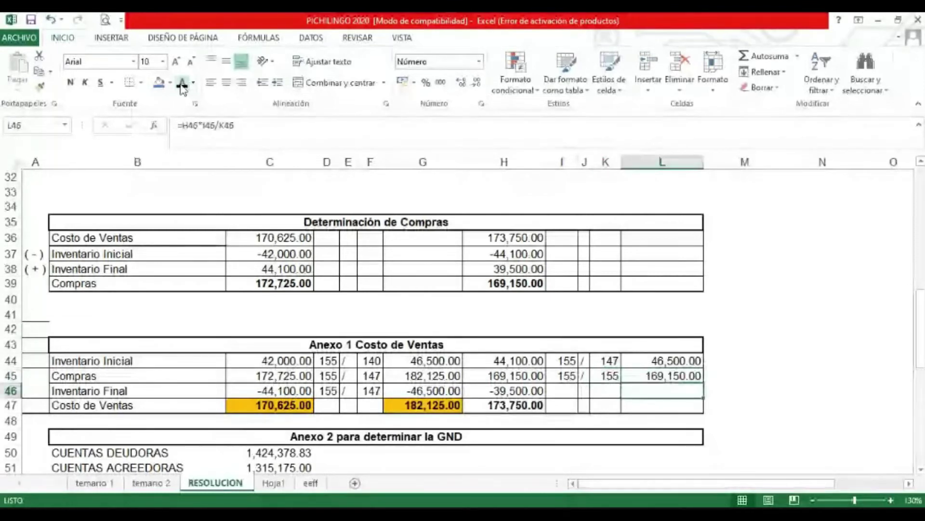
- Apply black font colour to the factor 155 / 155 and restated 2017 amount of Inventario Final in I46:L46
key("Down")
key("Left")
key("Left")
key("Left")
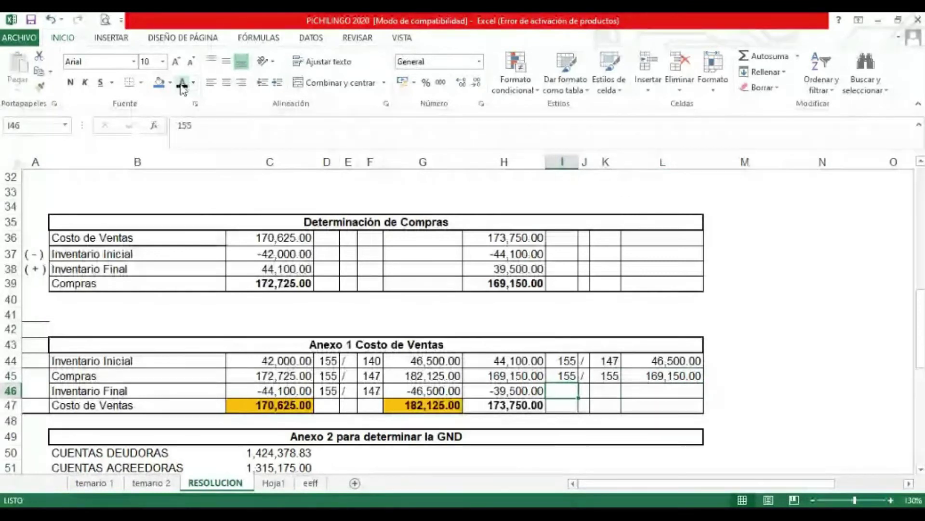
left_click(182, 86)
key("Right")
key("ctrl+d")
key("Right")
key("ctrl+d")
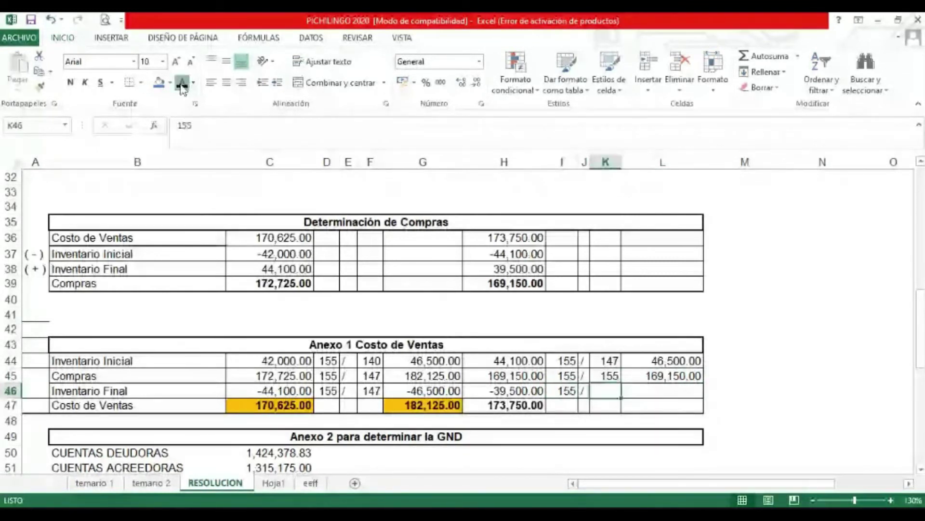
key("Right")
key("ctrl+d")
- Apply black font colour to the restated Costo de Ventas total in L47 and to its linked amount in L9 of the main table
key("Down")
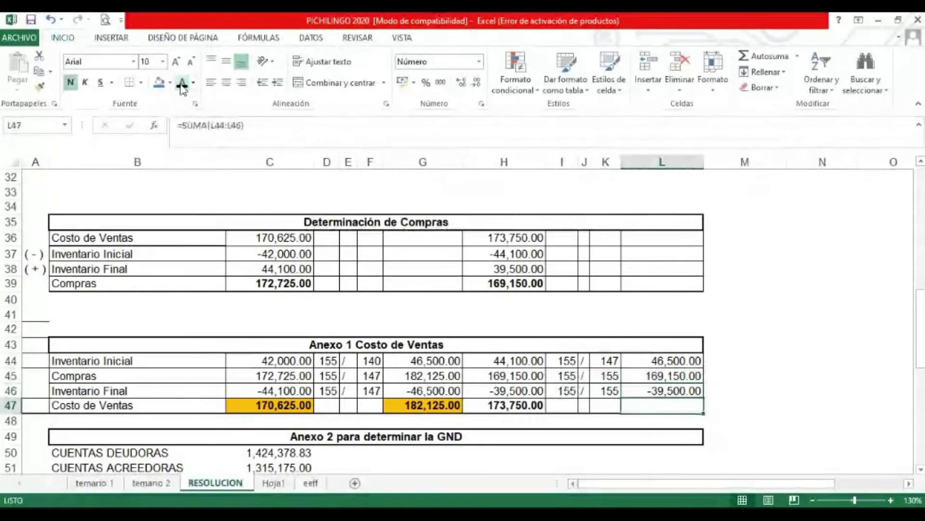
left_click(183, 87)
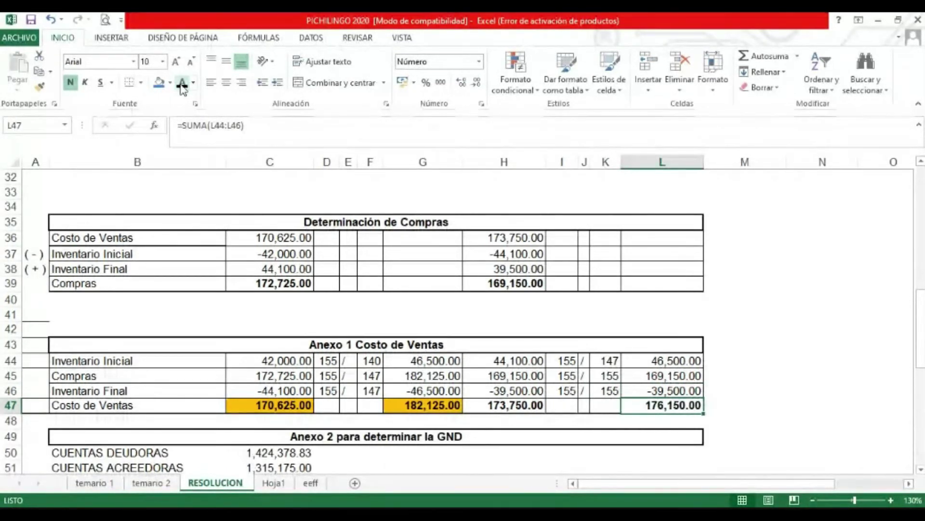
key("Up")
key("ctrl+bracketright")
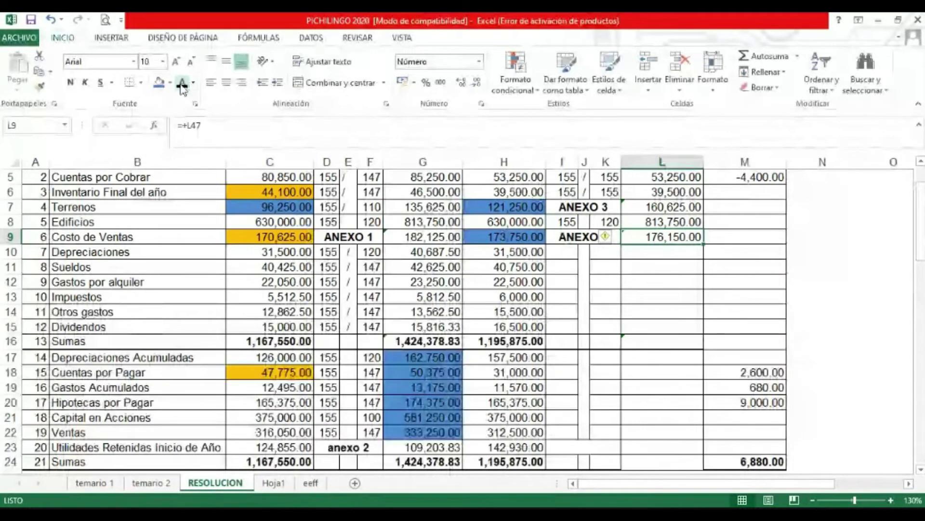
- Apply black font colour to the factor 155 / 120 and restated 2017 amount of Depreciaciones in I10:L10
key("Left")
key("Left")
key("Left")
key("Down")
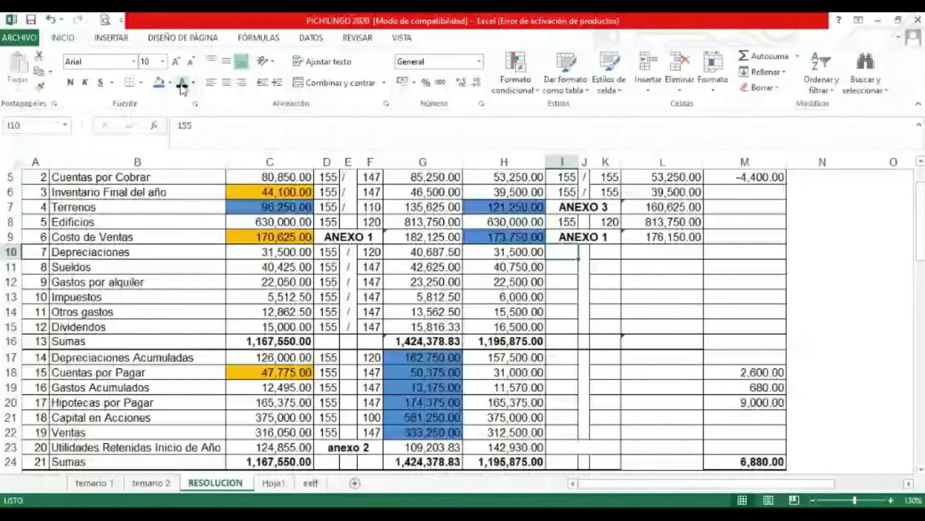
left_click(181, 85)
key("Right")
key("F4")
key("Right")
key("F4")
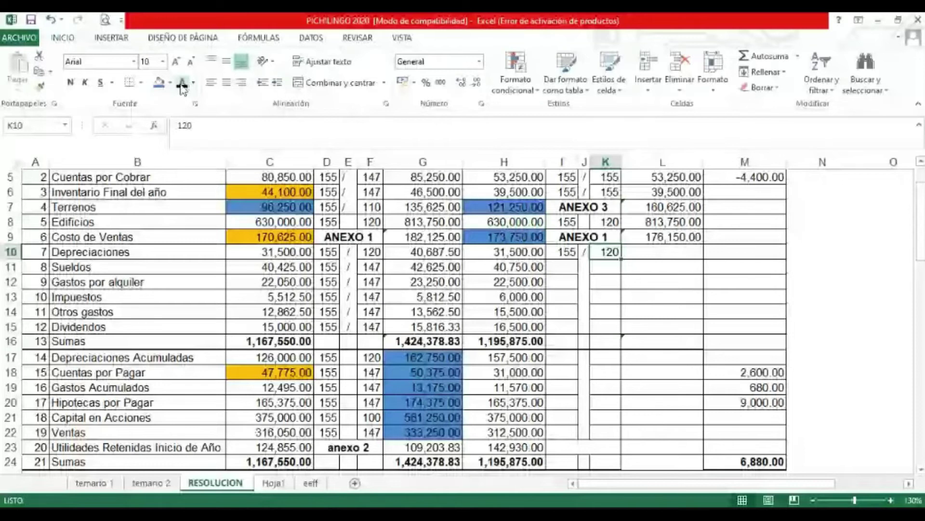
key("Right")
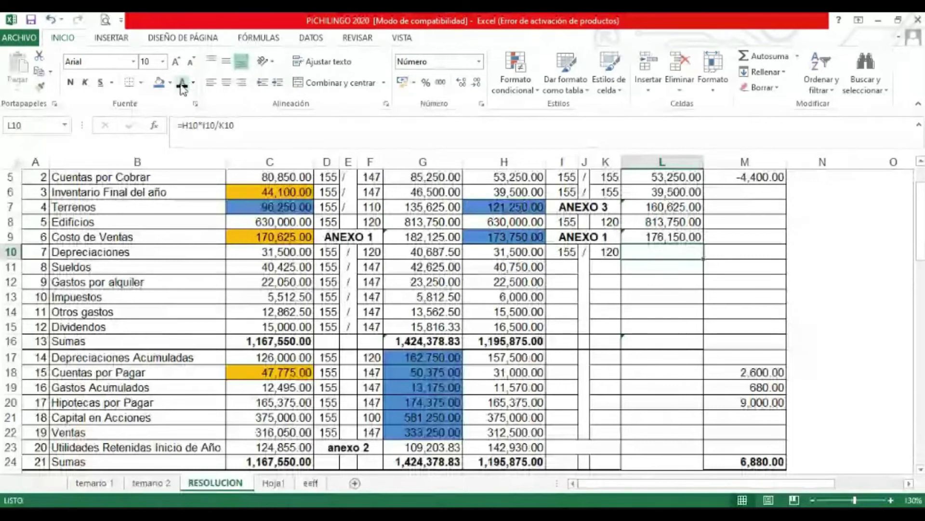
left_click(182, 83)
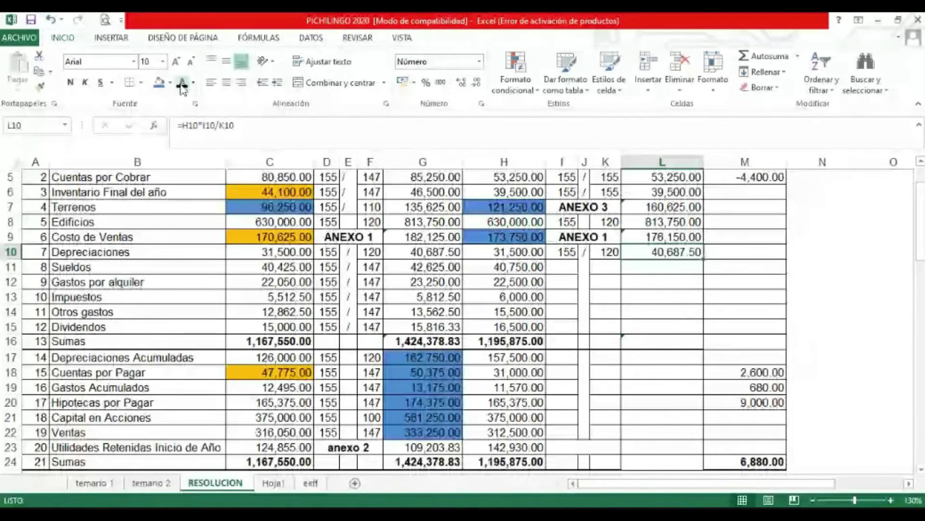
- Apply black font colour to the factors 155 / 155 and restated 2017 amounts of Sueldos and Gastos por alquiler in I11:L12
key("Down")
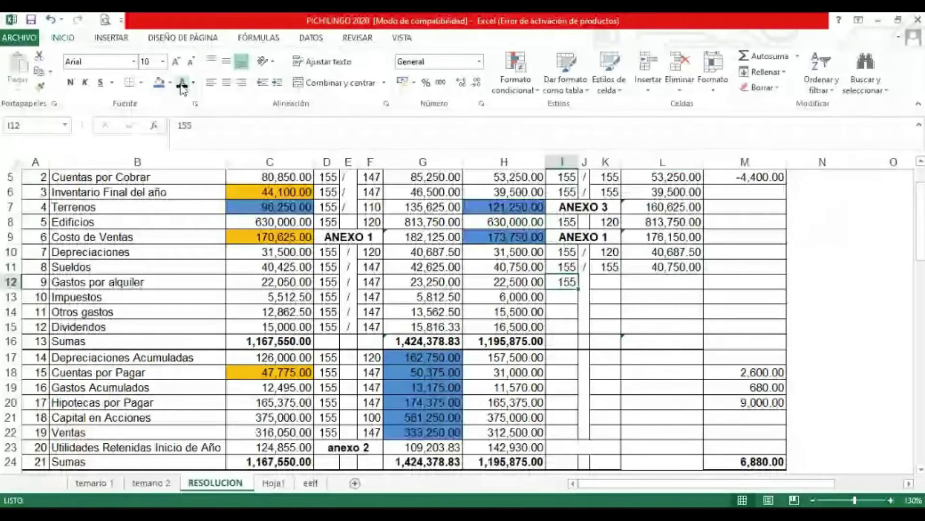
key("Tab")
type("/")
key("Tab")
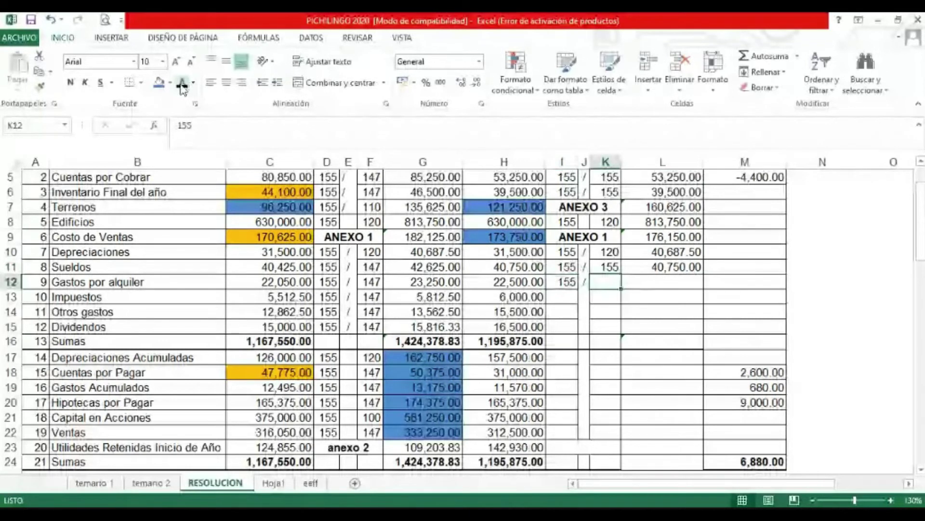
type("155")
key("Tab")
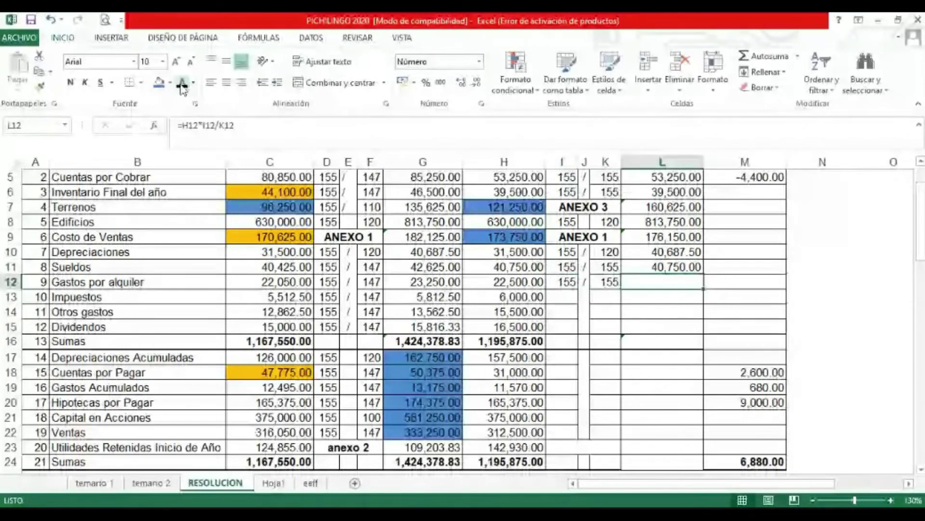
key("Return")
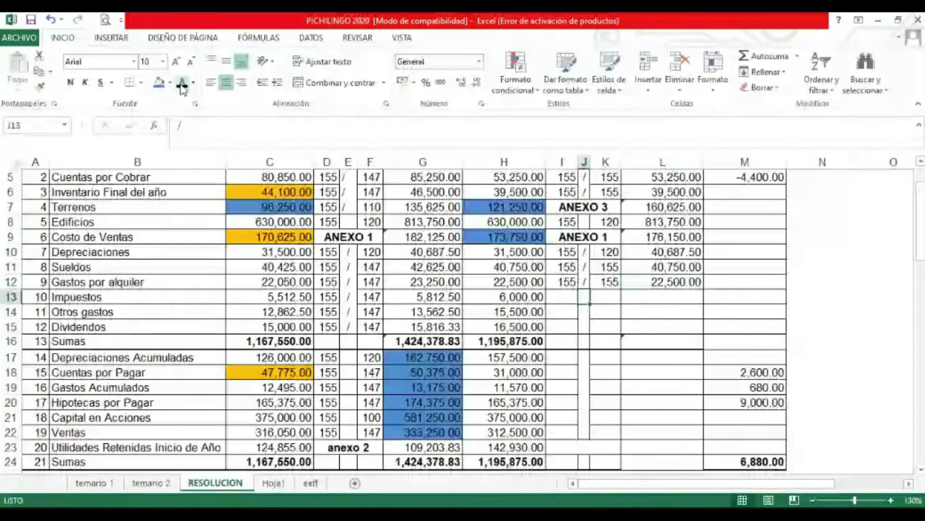
- Apply black font colour to the factor 155 / 155 and restated 2017 amount of Impuestos in I13:L13
key("Tab")
key("ctrl+d")
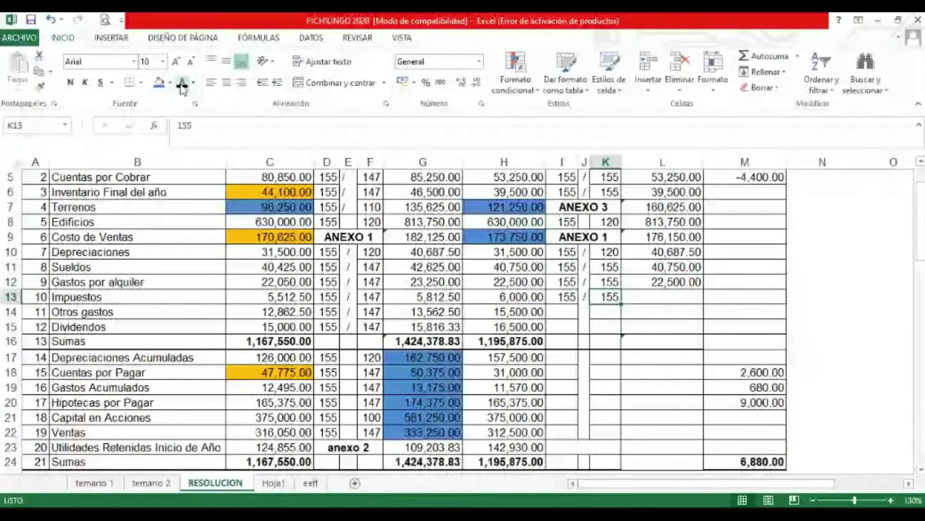
key("Tab")
key("ctrl+d")
key("Down")
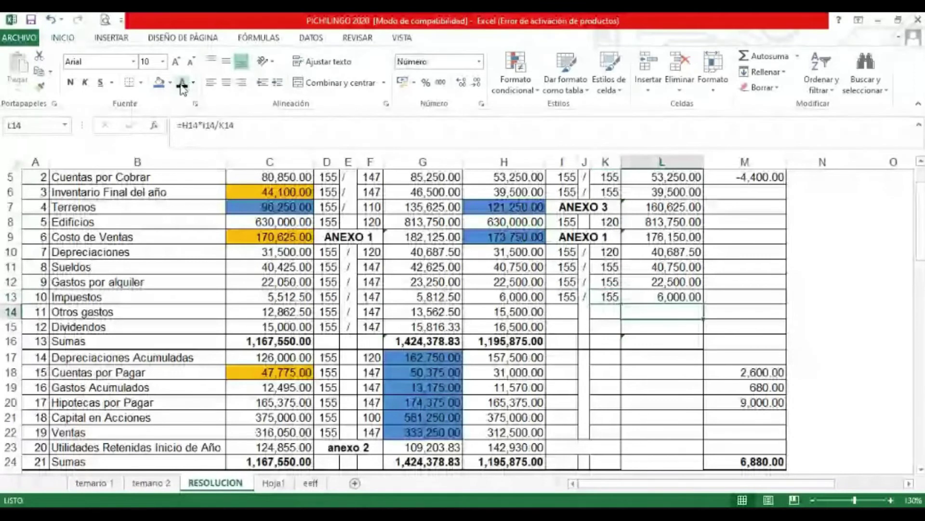
- Apply black font colour to the factor 155 / 155 and restated 2017 amount of Otros gastos in I14:L14
key("Left")
key("Left")
key("Left")
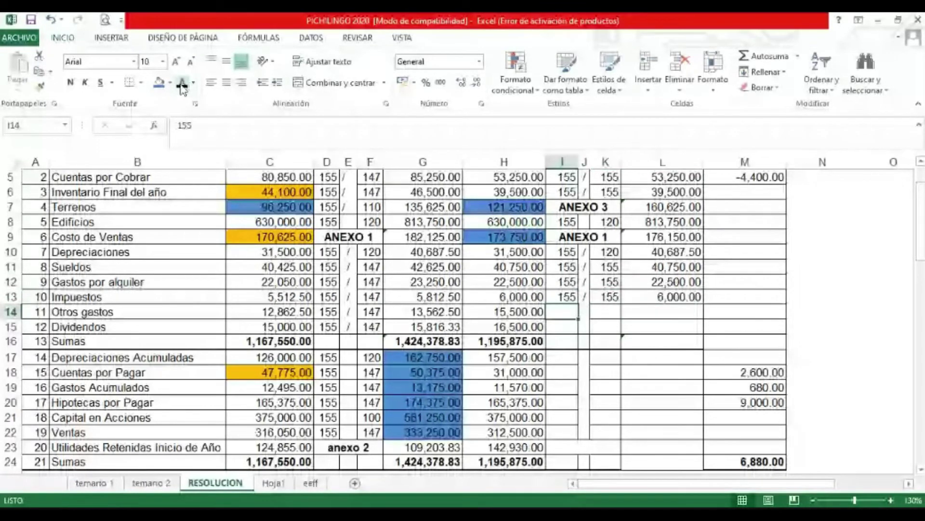
key("ctrl+d")
key("Tab")
key("ctrl+d")
key("Tab")
key("ctrl+d")
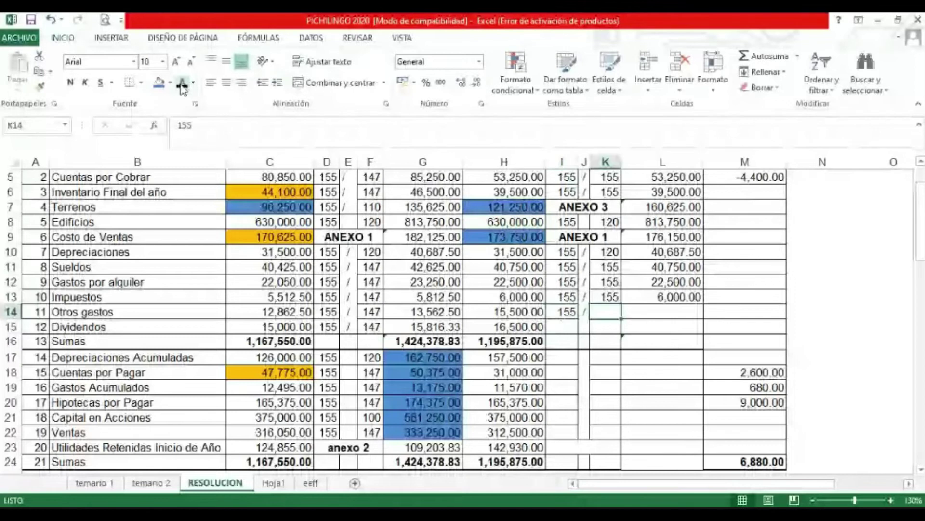
key("Tab")
key("ctrl+d")
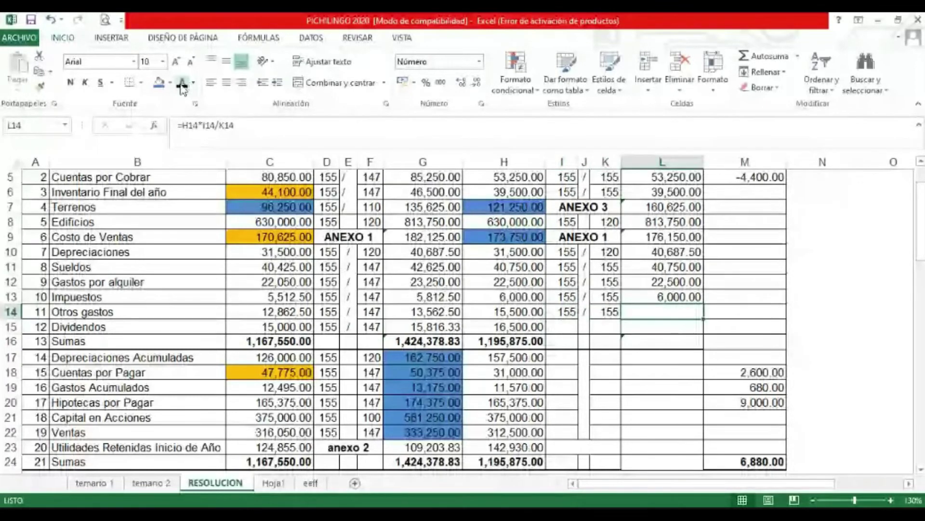
key("Down")
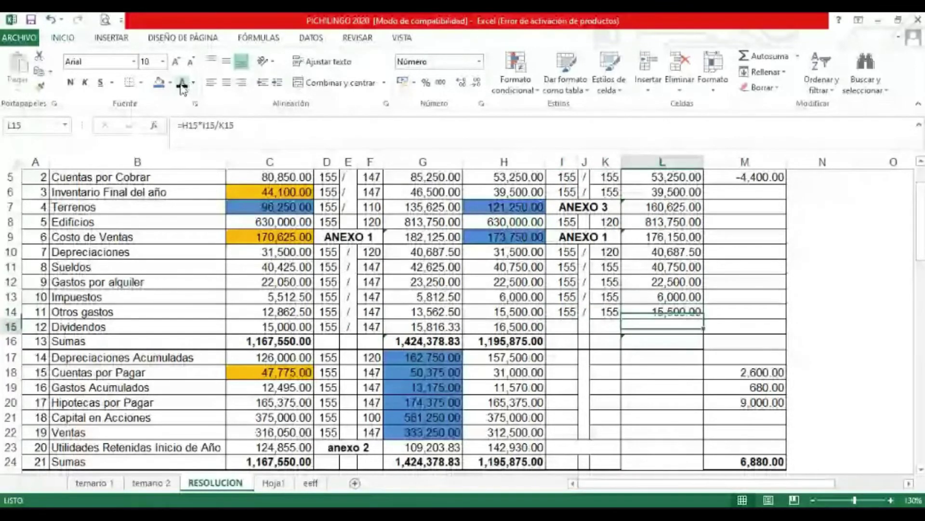
- Apply black font colour to the factor 155 / 155 and restated 2017 amount of Dividendos in I15:L15
key("Left")
key("Left")
key("Left")
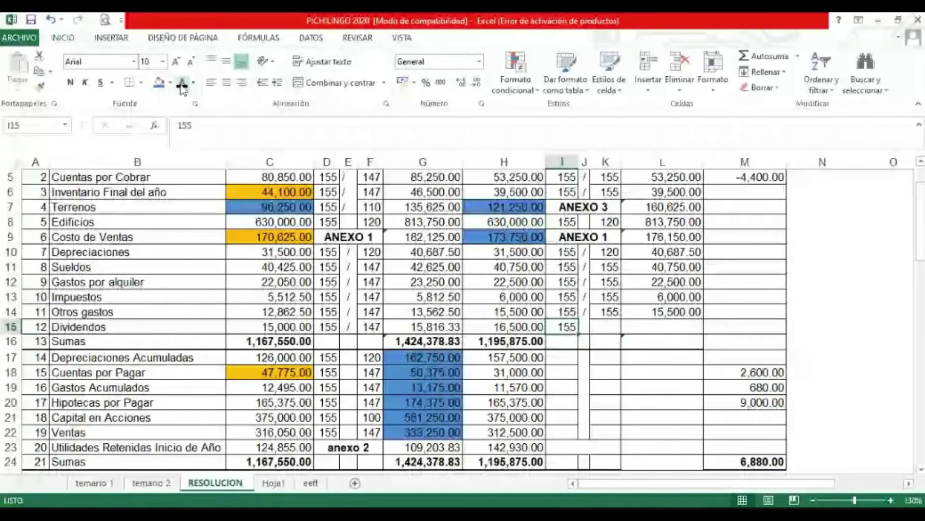
key("Right")
key("ctrl+d")
key("Right")
key("ctrl+d")
key("Right")
key("ctrl+d")
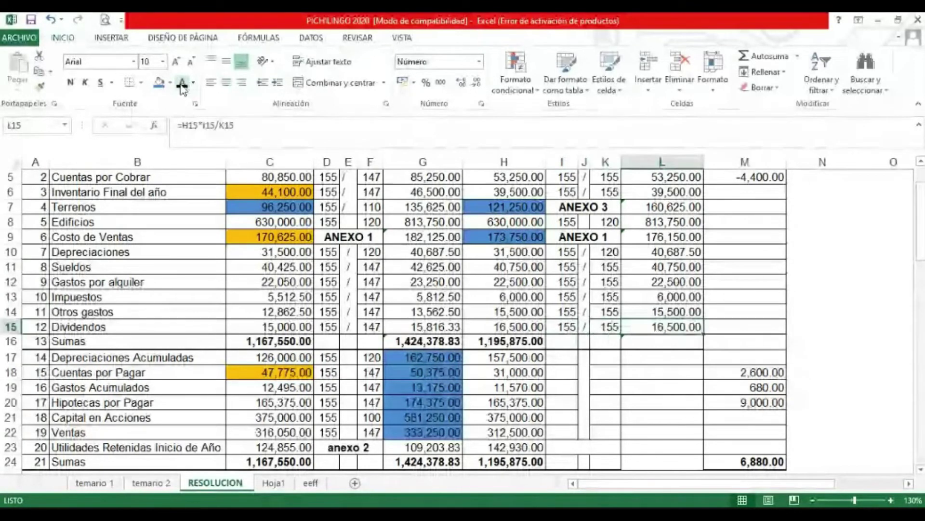
- Apply black font colour to the restated 2017 total in L16 of the first Sumas row
key("Down")
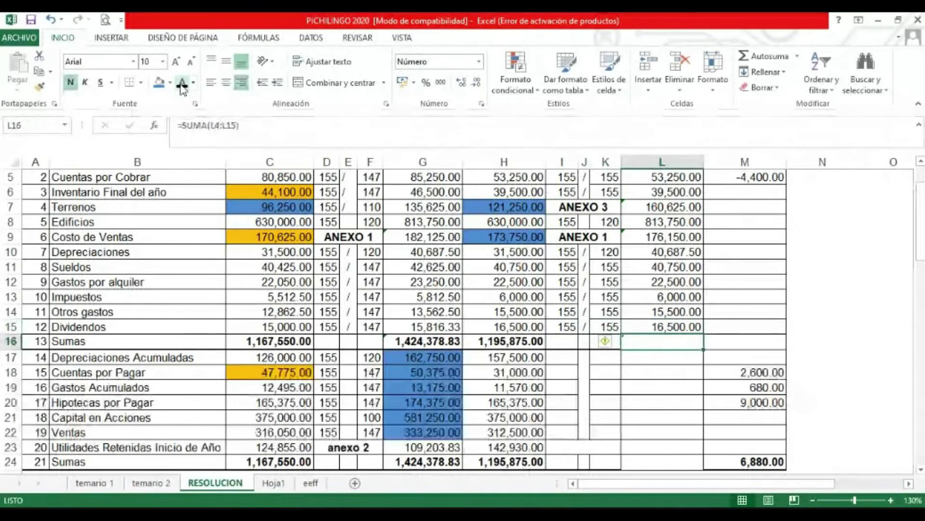
key("Left")
key("Left")
key("Left")
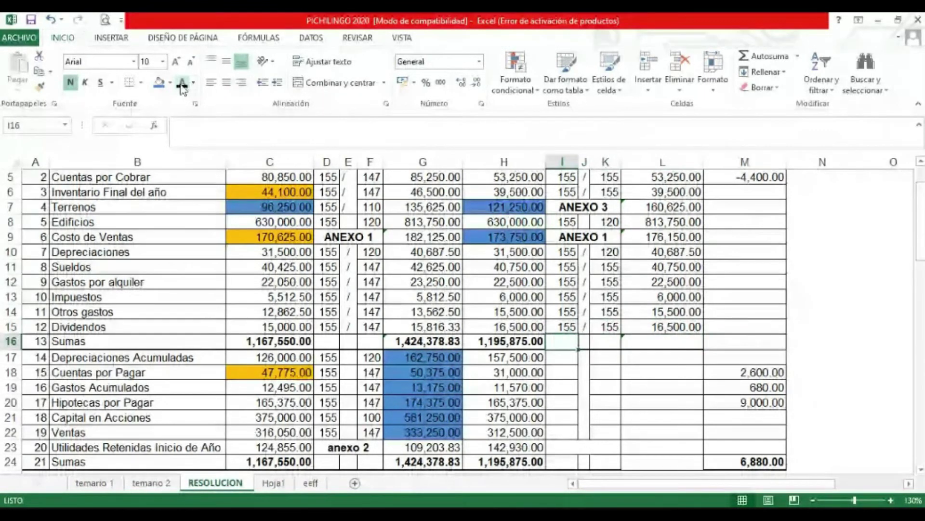
key("Right")
key("Right")
key("Right")
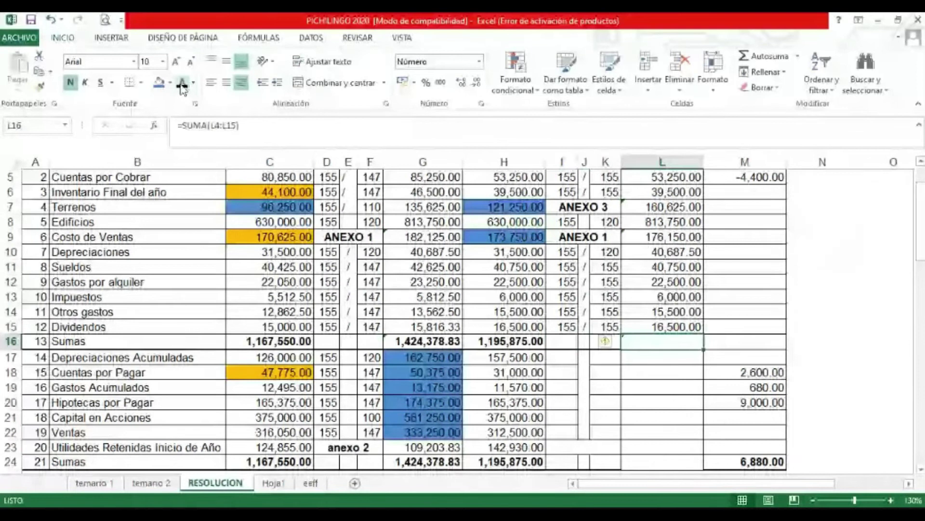
left_click(182, 86)
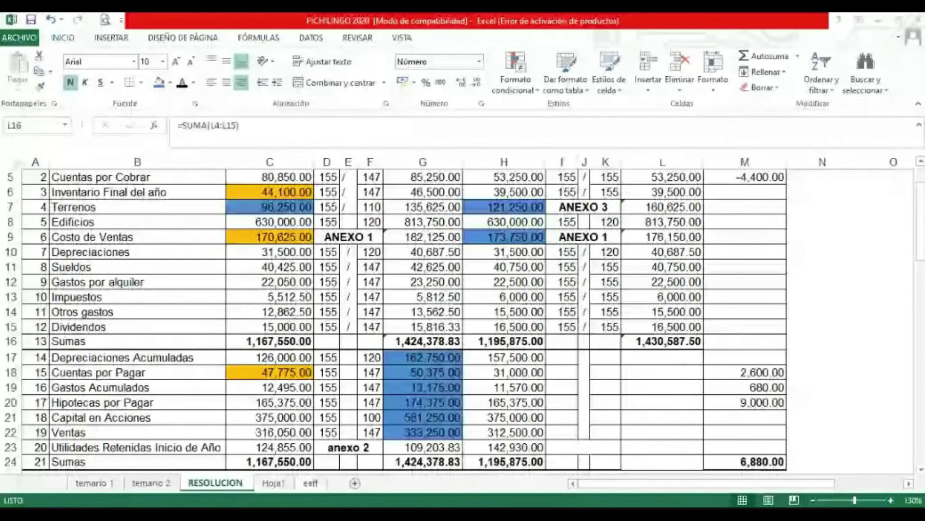
- Apply black font colour to the factor 155 / 120 and restated 2017 amount of Depreciaciones Acumuladas in I17:L17
key("alt+Tab")
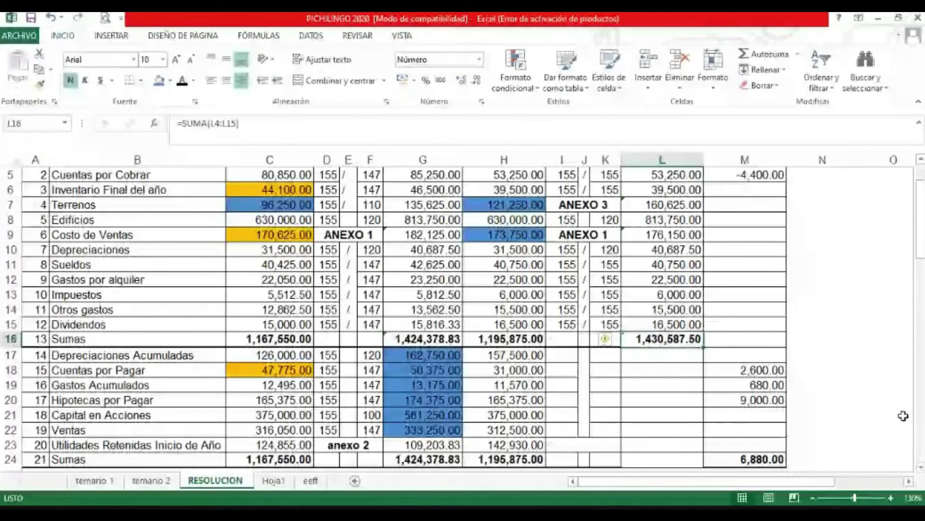
key("Down")
key("Left")
key("Left")
key("Left")
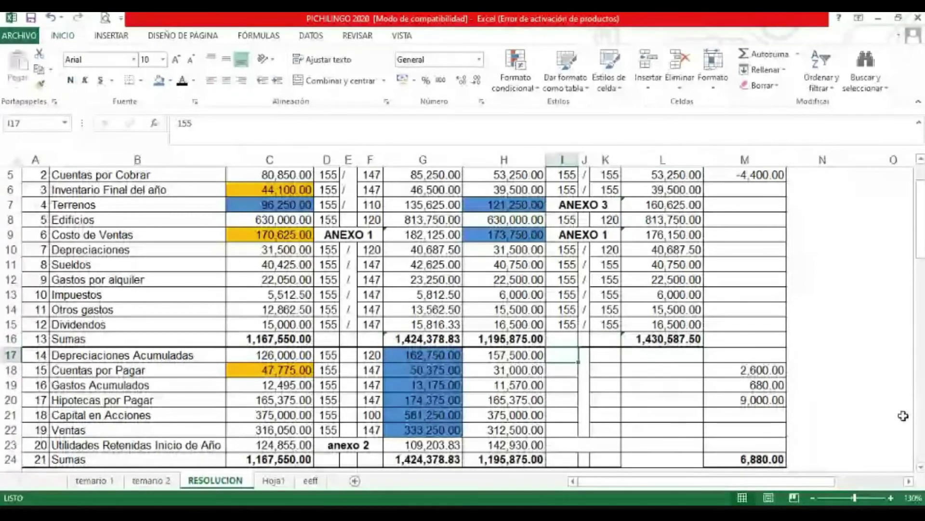
left_click(189, 85)
key("Right")
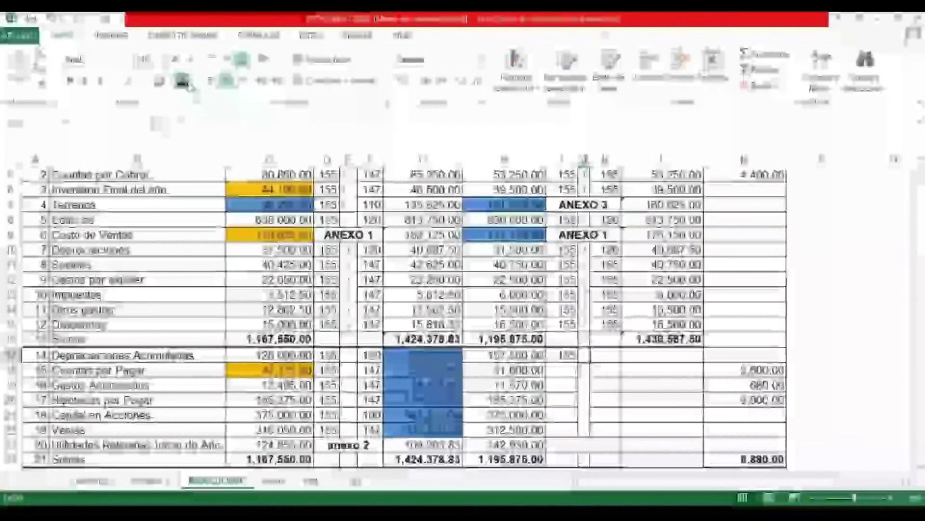
type("120")
key("Tab")
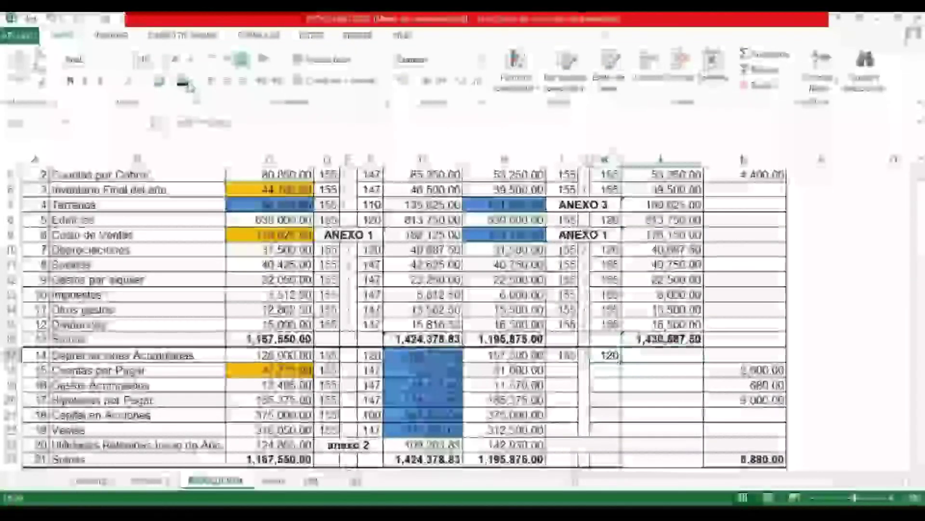
key("Return")
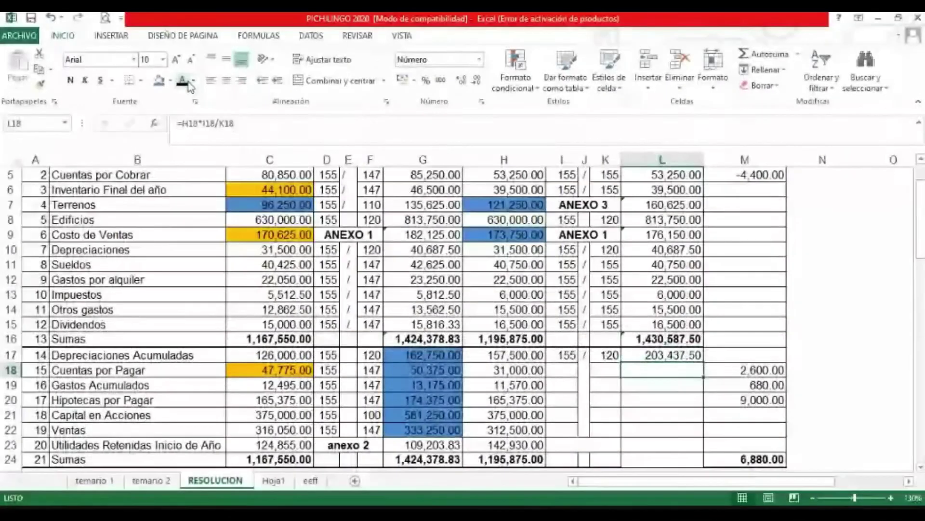
- Apply black font colour to the factor 155 / 155 and restated 2017 amount of Cuentas por Pagar in I18:L18
type("155")
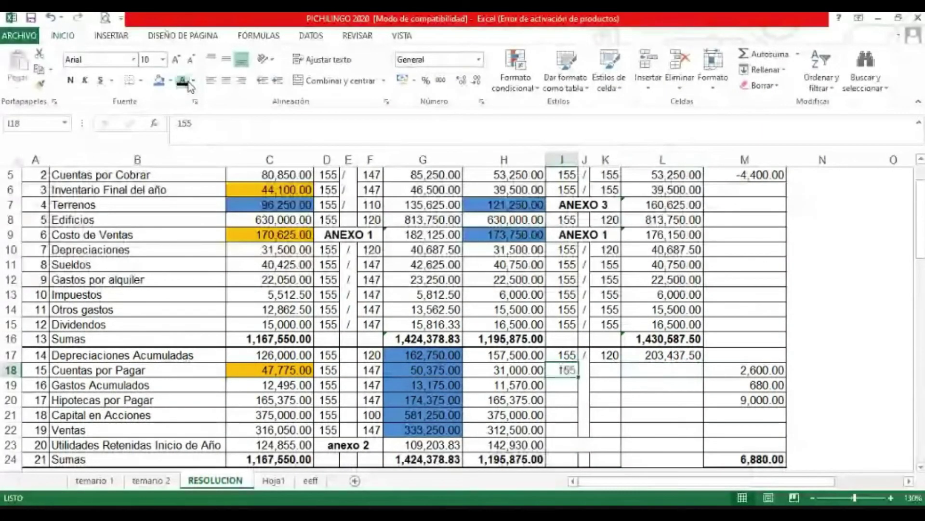
key("Tab")
type("/")
key("Tab")
type("155")
key("Tab")
type("=H18*I18/K18")
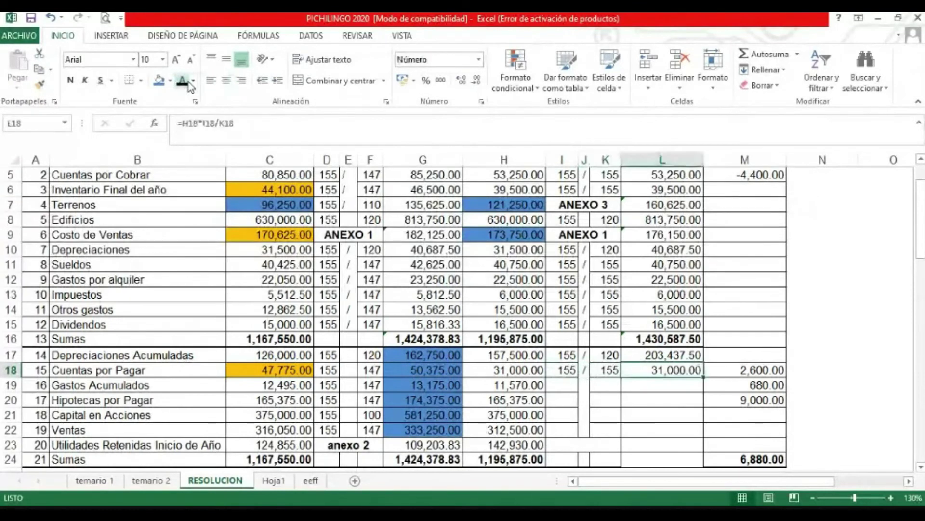
key("Return")
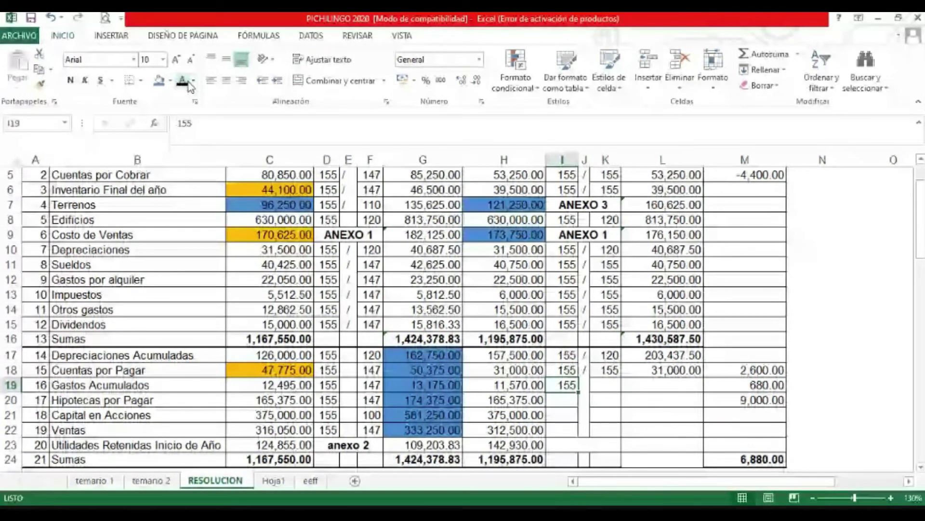
- Apply black font colour to the factor 155 / 155 and restated 2017 amount of Gastos Acumulados in I19:L19
key("Tab")
key("ctrl+d")
key("Tab")
key("ctrl+d")
key("Tab")
key("ctrl+d")
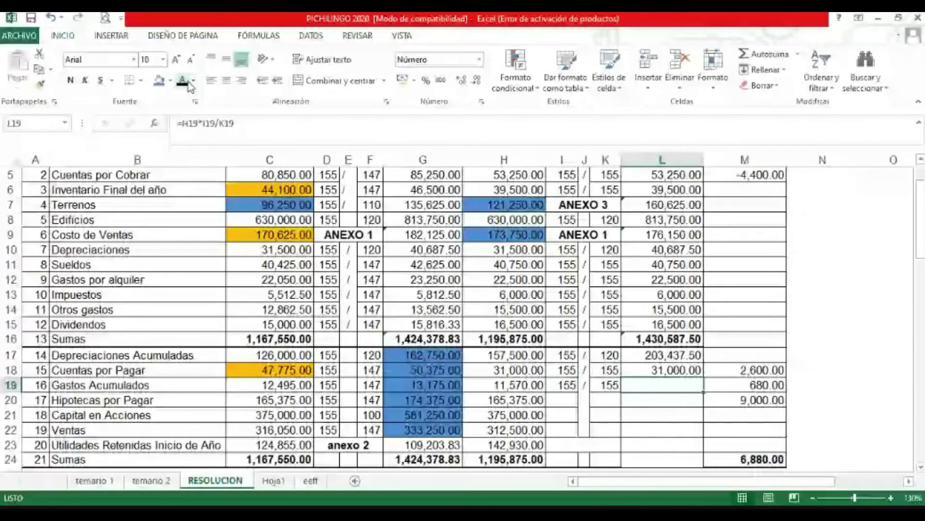
key("Return")
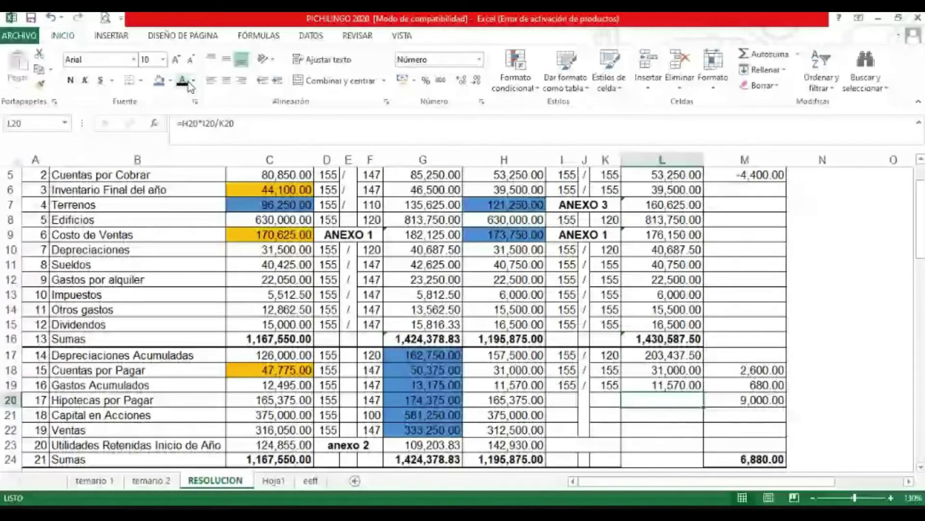
- Apply black font colour to the factor 155 / 155 and restated 2017 amount of Hipotecas por Pagar in I20:L20
key("shift+Left")
key("shift+Left")
key("shift+Left")
key("ctrl+d")
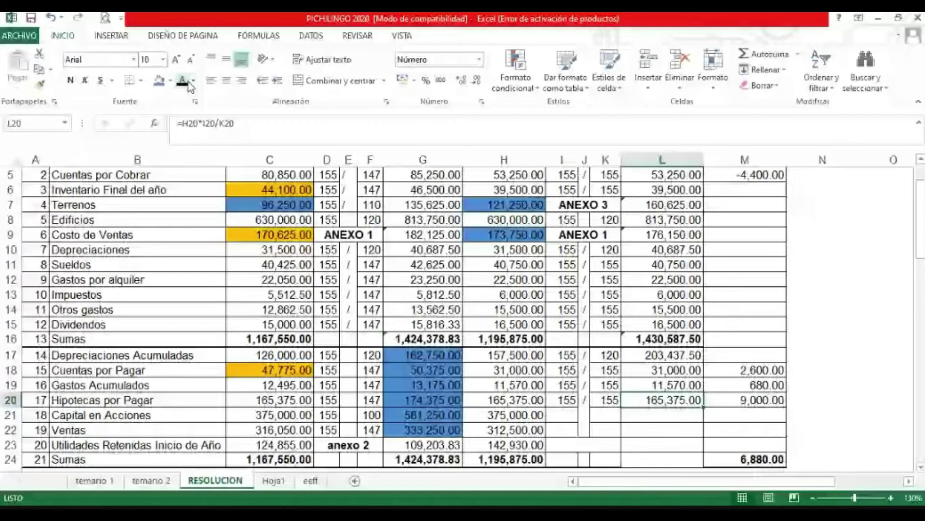
- Apply black font colour to the factor 155 / 100 and restated 2017 amount of Capital en Acciones in I21:L21
key("Return")
key("Tab")
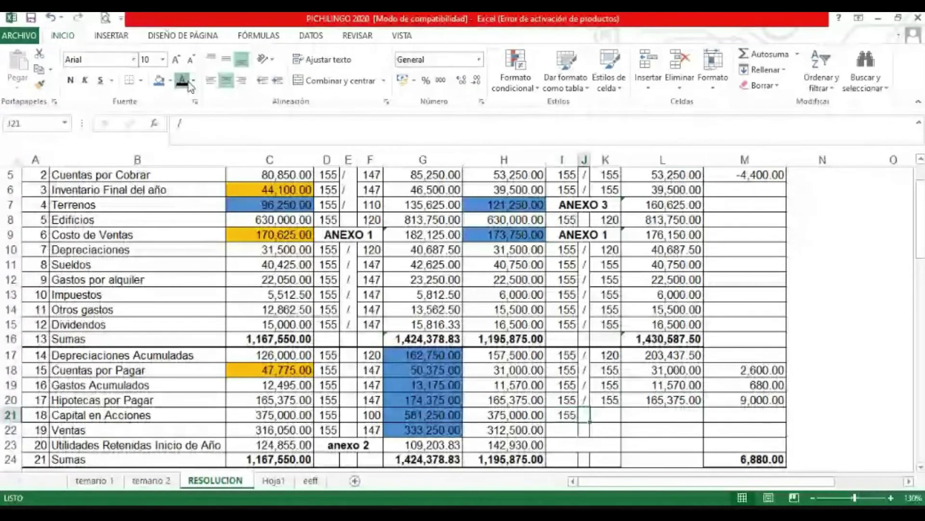
key("Tab")
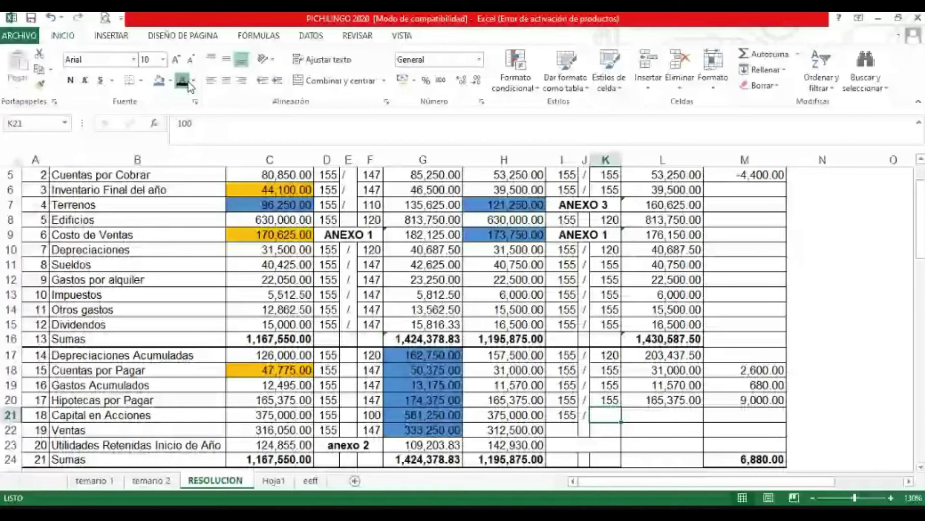
type("100")
key("Tab")
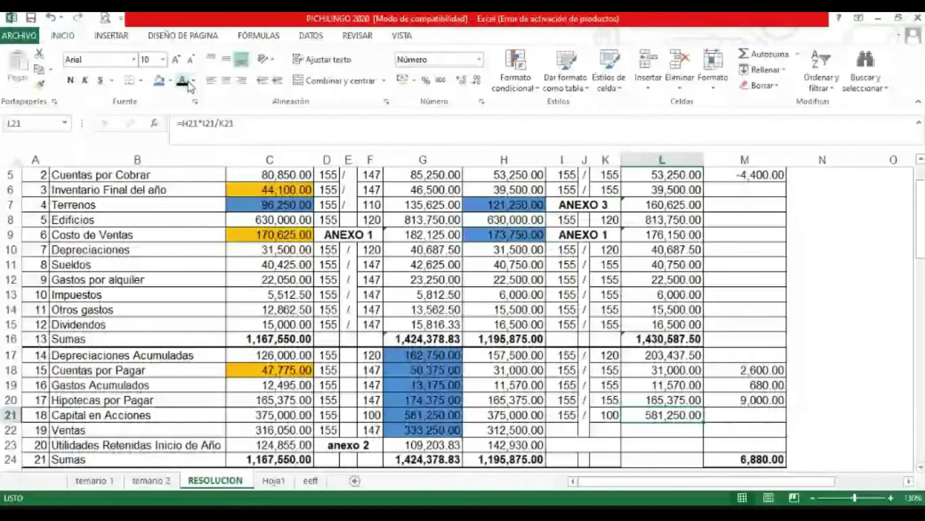
- Apply black font colour to the factor 155 / 155 and restated 2017 amount of Ventas in I22:L22
key("Return")
type("155")
key("Tab")
type("/")
key("Tab")
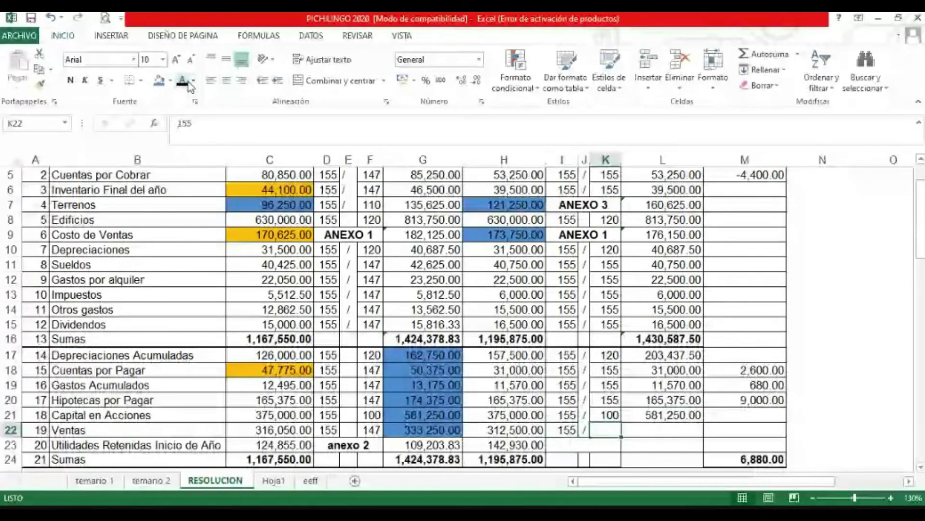
type("155")
key("Tab")
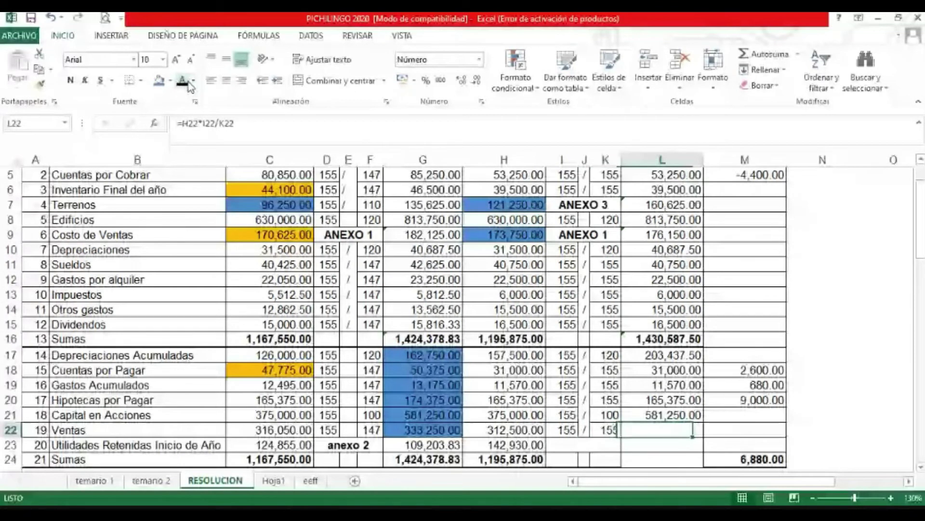
key("Return")
- Apply black font colour to the **** mark of Utilidades Retenidas Inicio de Año in the merged cell I23
key("Left")
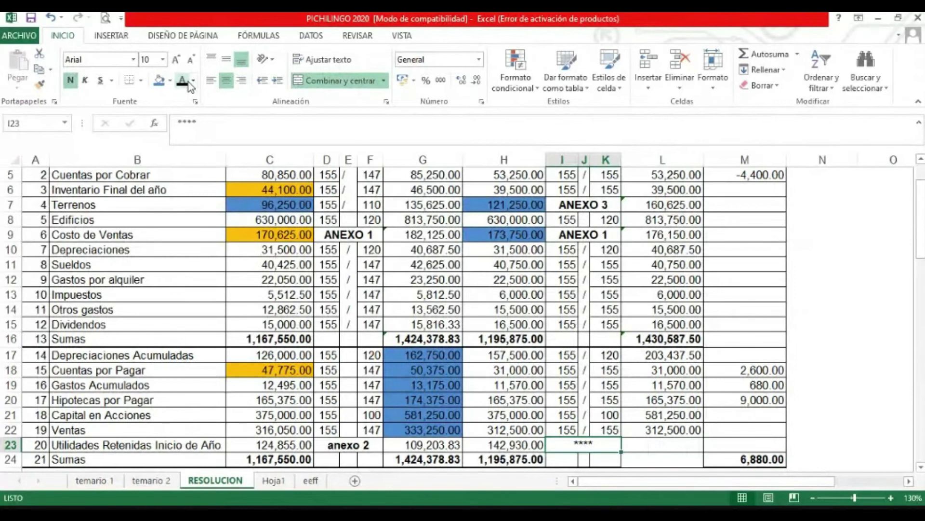
key("Down")
key("Down")
key("Down")
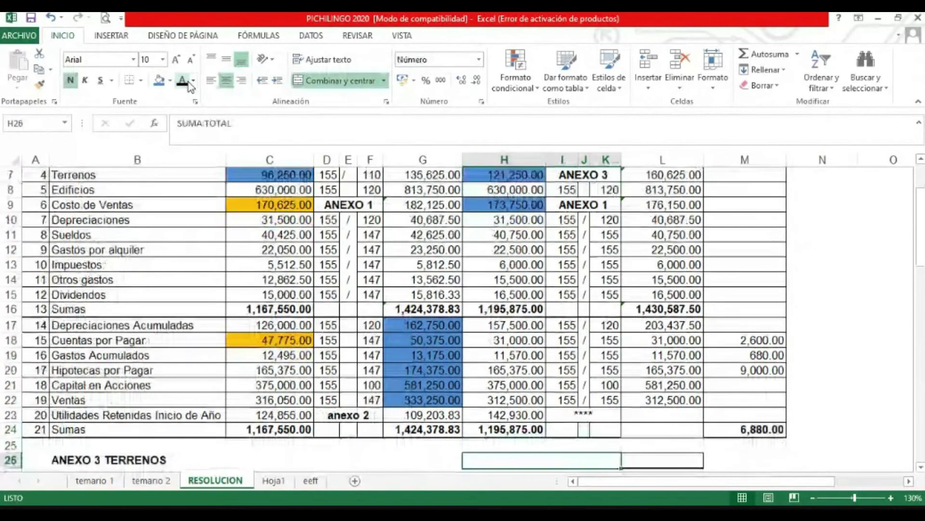
key("Right")
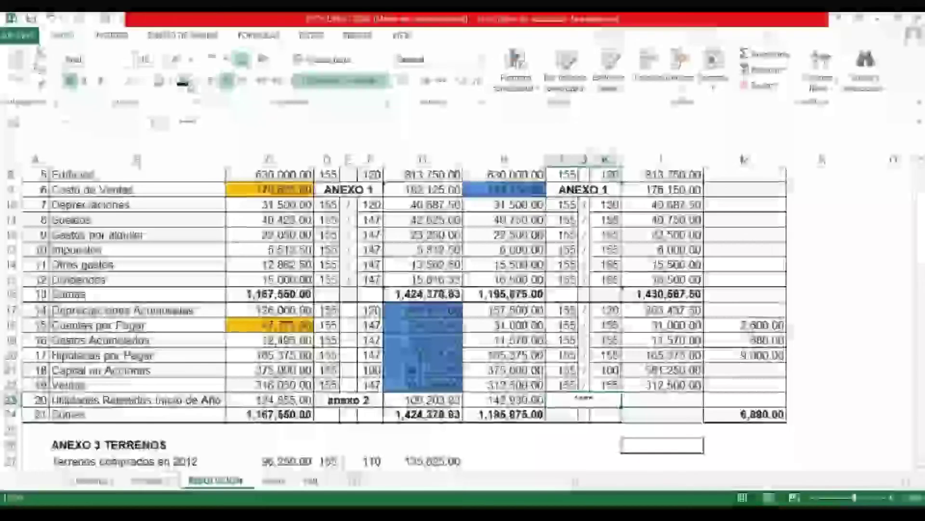
- Fill the restated 2017 amounts from Depreciaciones Acumuladas through Ventas in L17:L22 with blue
left_click(605, 340)
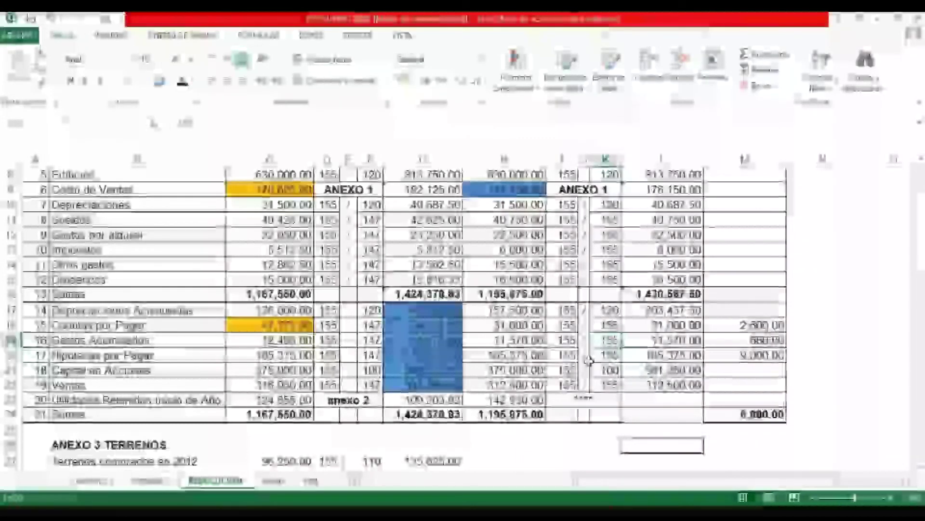
left_click(636, 294)
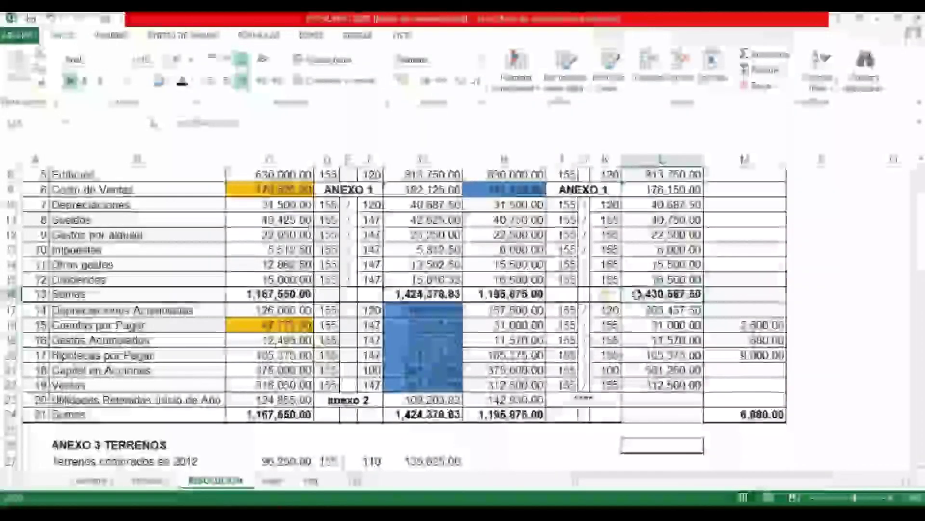
left_click_drag(639, 324, 643, 385)
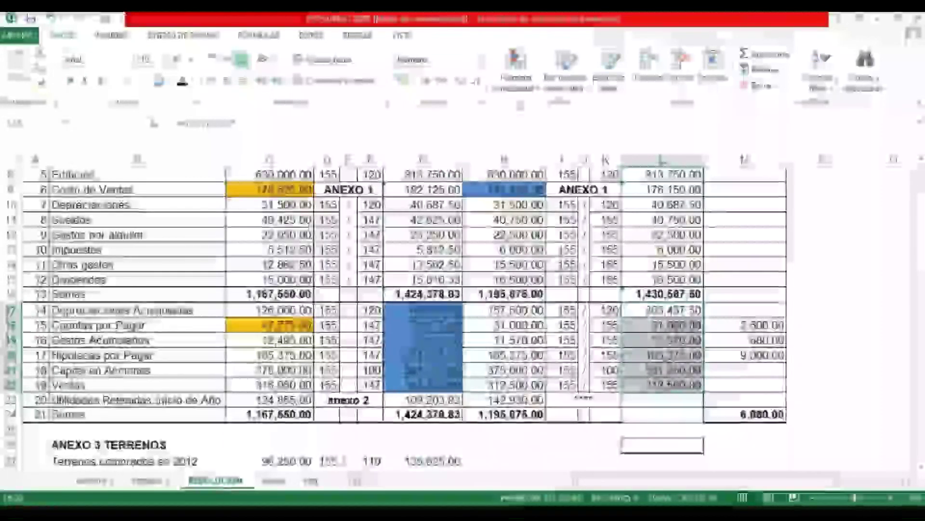
left_click(161, 81)
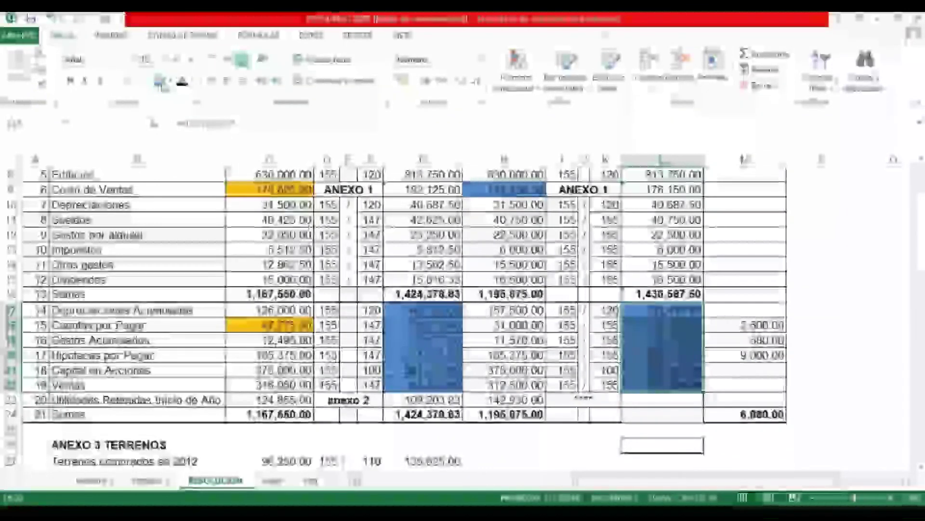
- Fill the amount in L25, beneath the restated 2017 column, with the same blue
left_click(637, 432)
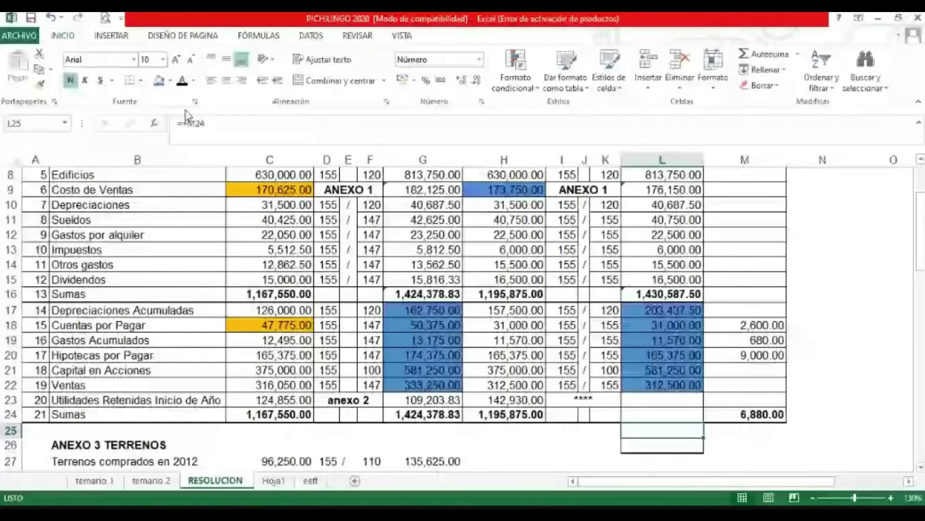
left_click(159, 80)
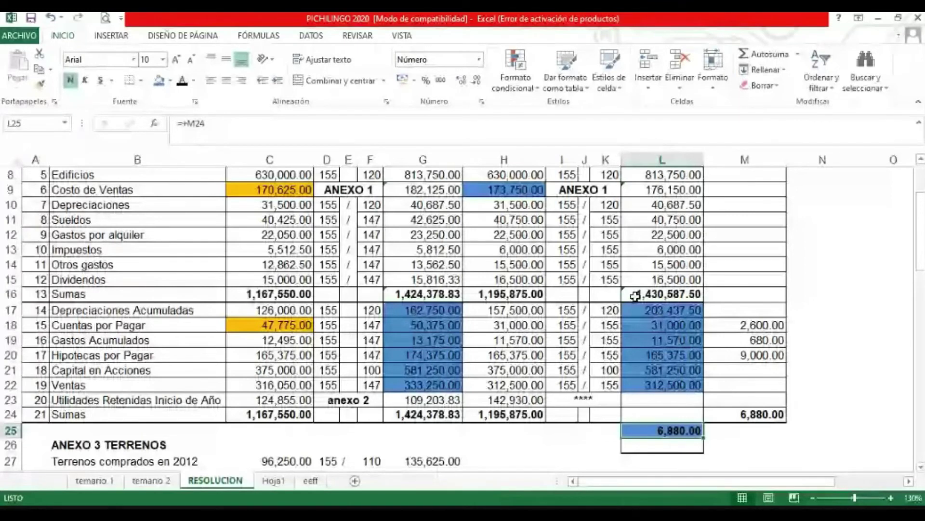
left_click(646, 402)
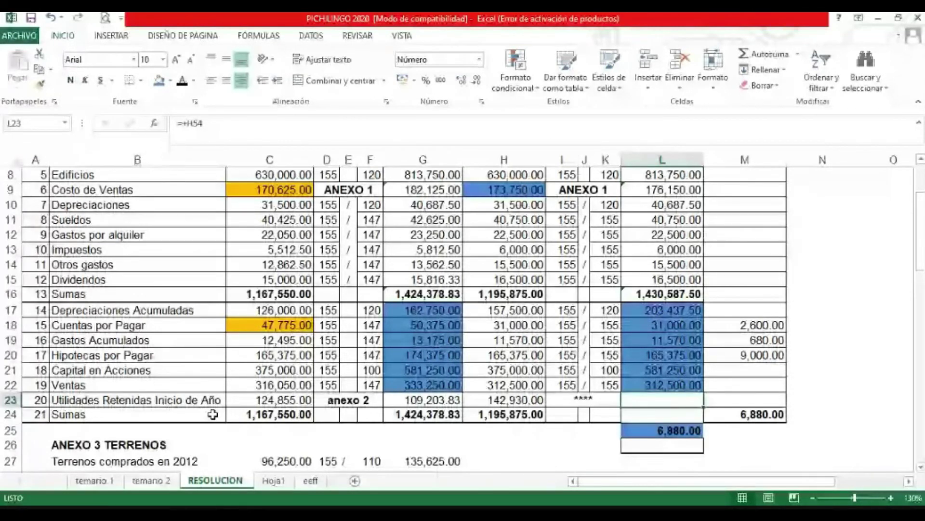
left_click(152, 400)
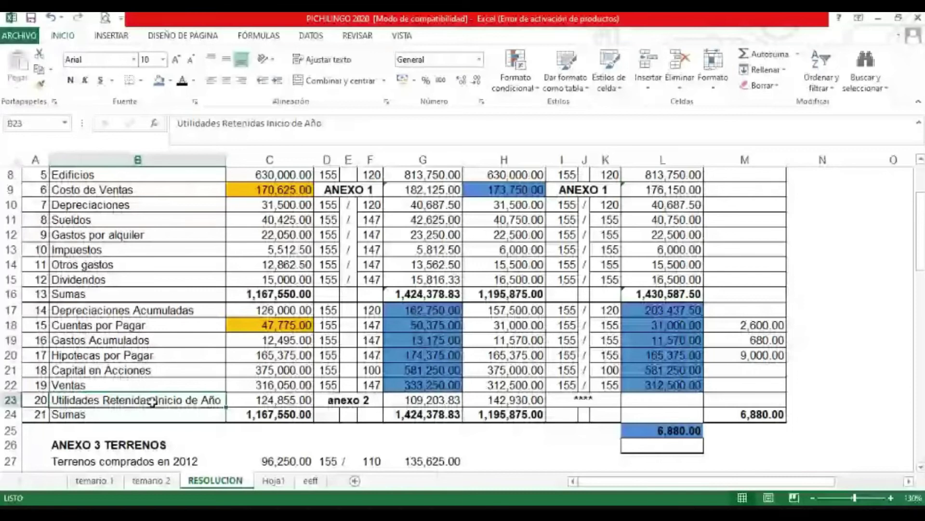
- In Anexo 2, apply black font colour to the 2017 CUENTAS DEUDORAS label and amount in F50:H50 and the CUENTAS ACREEDORAS label in F51
right_click(507, 430)
key("Escape")
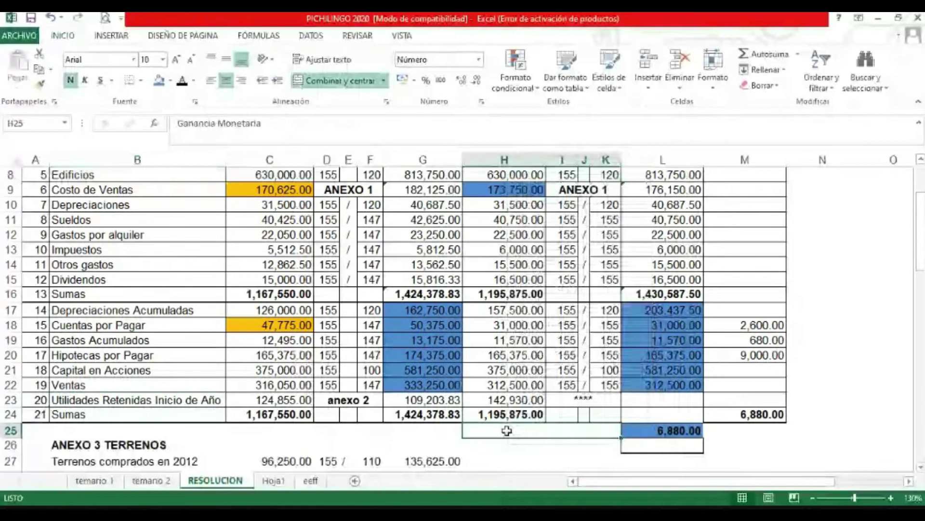
key("Down")
key("Down")
key("Down")
key("Down")
key("Down")
key("Down")
key("Down")
key("Down")
key("Down")
key("Down")
key("Down")
key("Down")
key("Down")
key("Down")
key("Down")
key("Down")
key("Down")
key("Down")
key("Down")
key("Down")
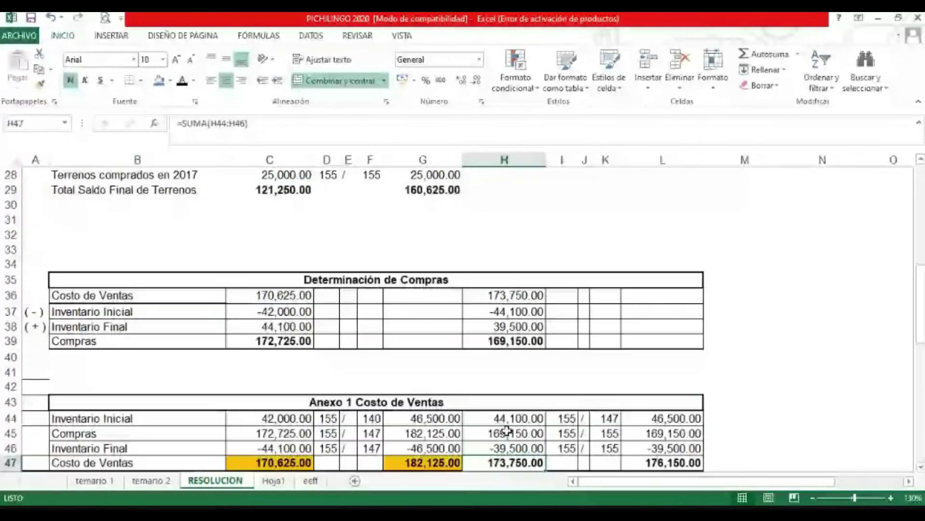
key("Down")
key("Up")
key("Up")
key("Up")
key("Up")
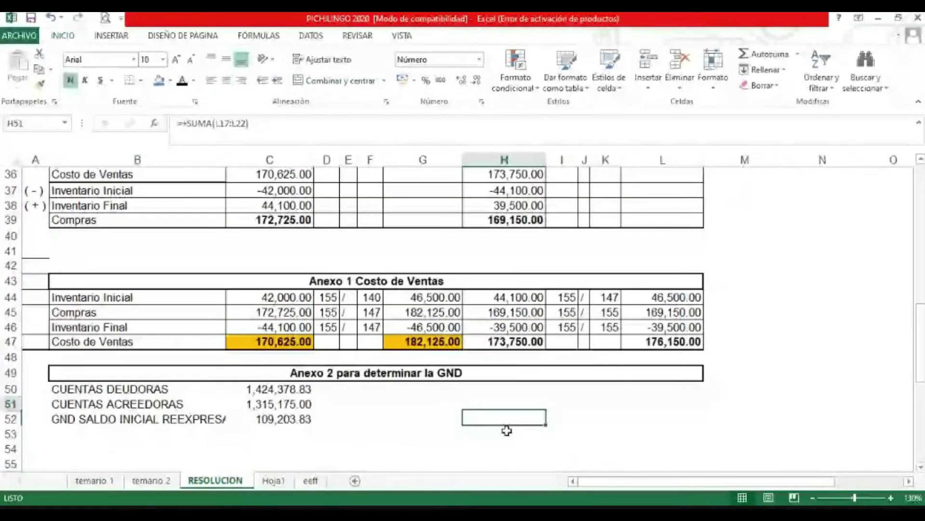
key("Up")
key("Left")
key("Left")
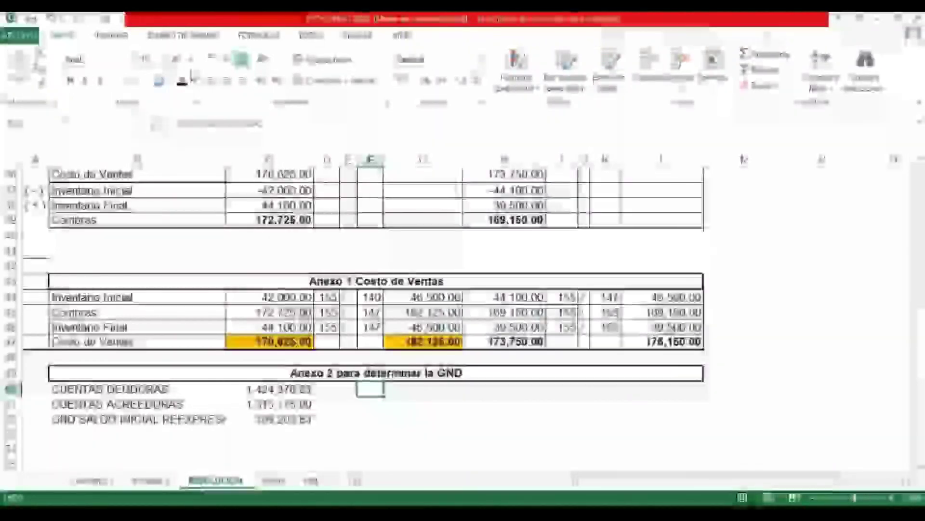
type("CUENTAS DEUDORAS")
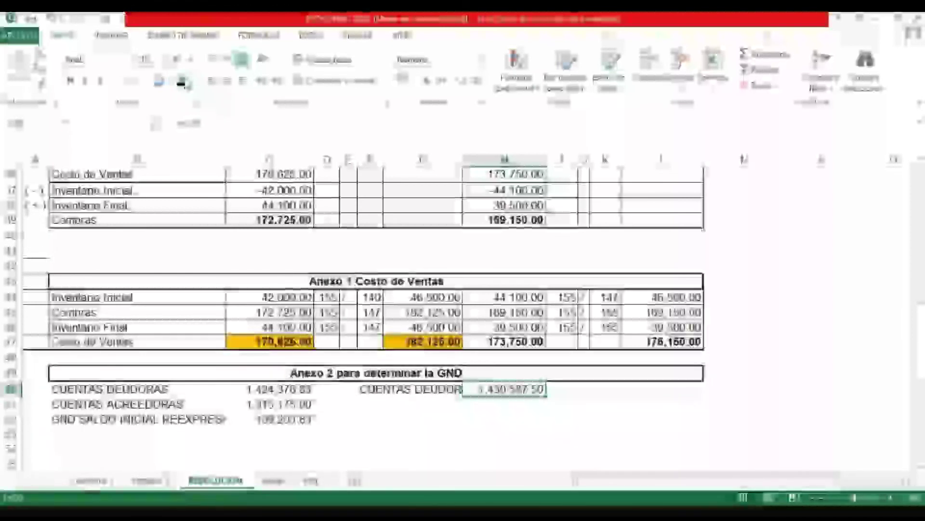
key("Return")
type("CUENTAS ACREEDORAS")
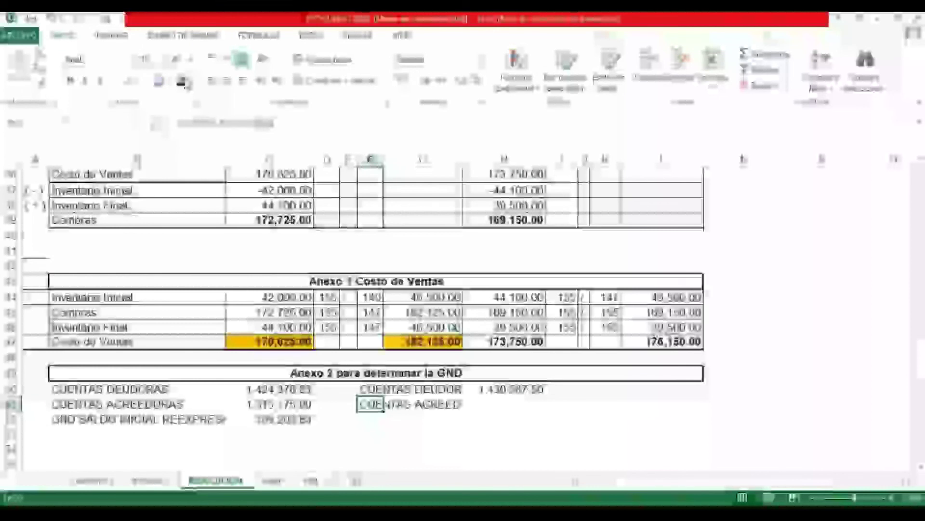
- Examine the sum of the restated 2017 credit balances in L17:L22, from Depreciaciones Acumuladas through Ventas
key("Up")
key("Up")
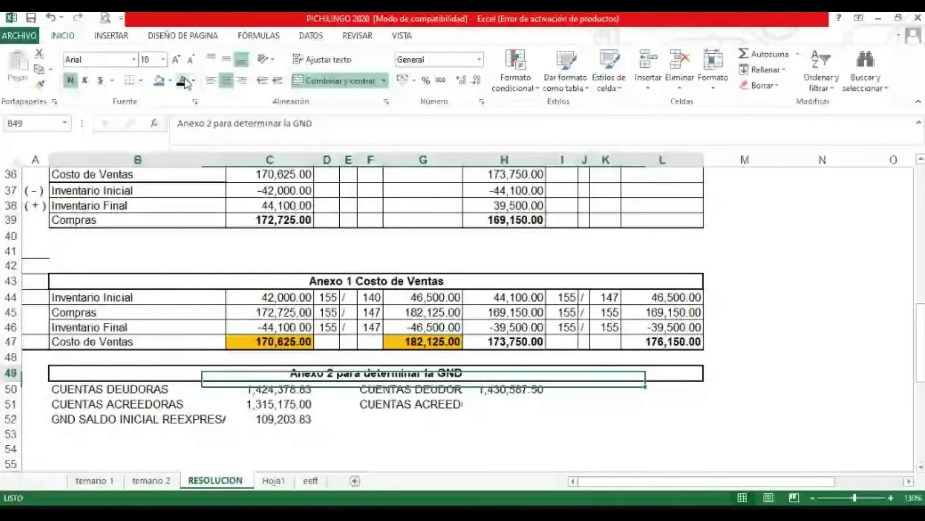
key("ctrl+z")
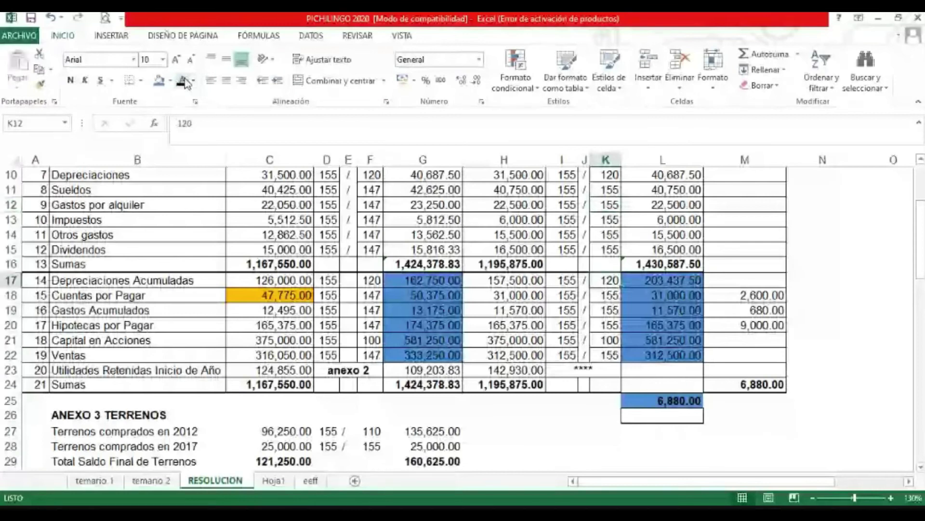
key("ctrl+z")
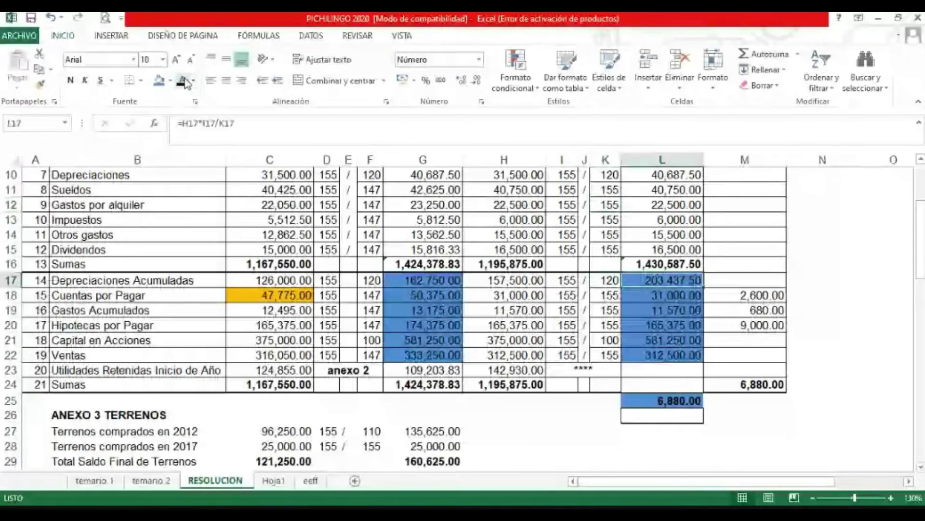
key("shift+Down")
key("shift+Down")
key("shift+Down")
key("shift+Down")
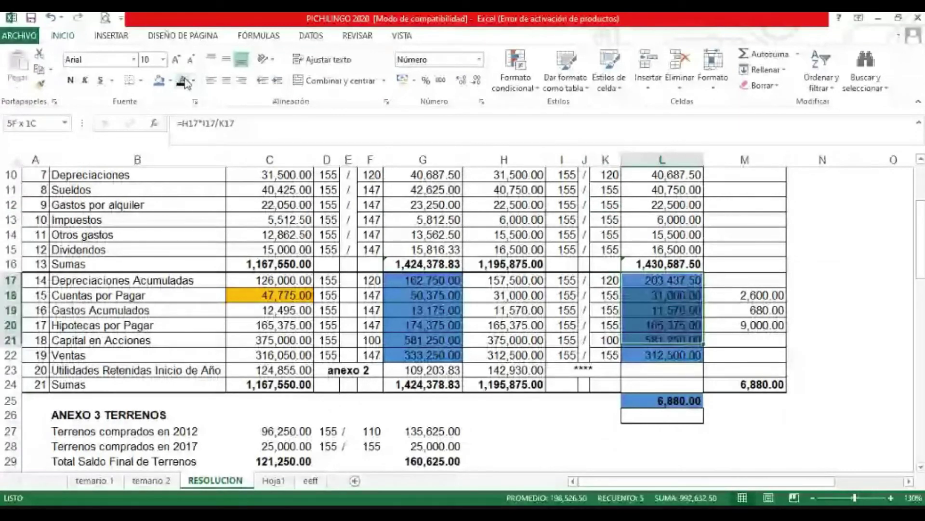
key("shift+Down")
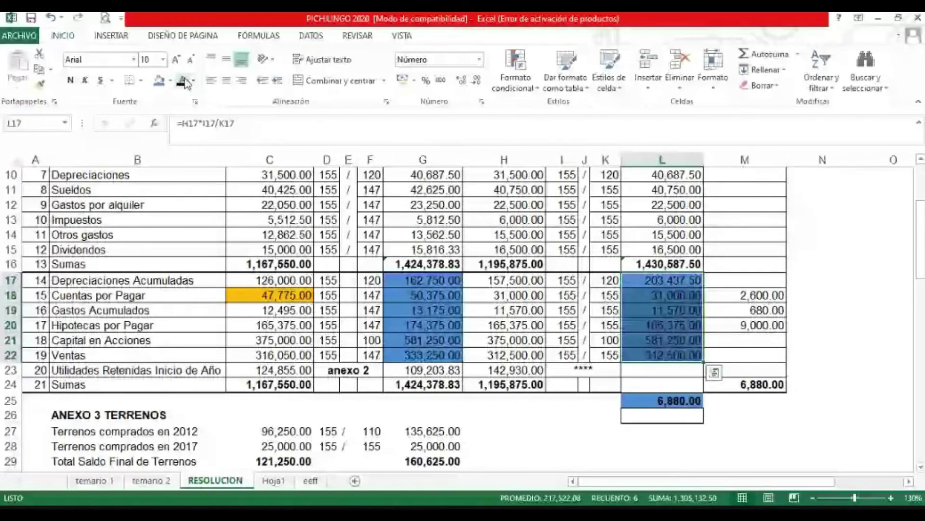
- Apply black font colour to the 2017 CUENTAS ACREEDORAS total in H51 of Anexo 2, the sum of L17:L22
key("Down")
key("Down")
key("Down")
key("Down")
key("Down")
key("Down")
key("Down")
key("Down")
key("Down")
key("Down")
key("Down")
key("Down")
key("Down")
key("Down")
key("Down")
key("Down")
key("Down")
key("Down")
key("Down")
key("Down")
key("Down")
key("Down")
key("Down")
key("Down")
key("Down")
key("Down")
key("Down")
key("Down")
key("Down")
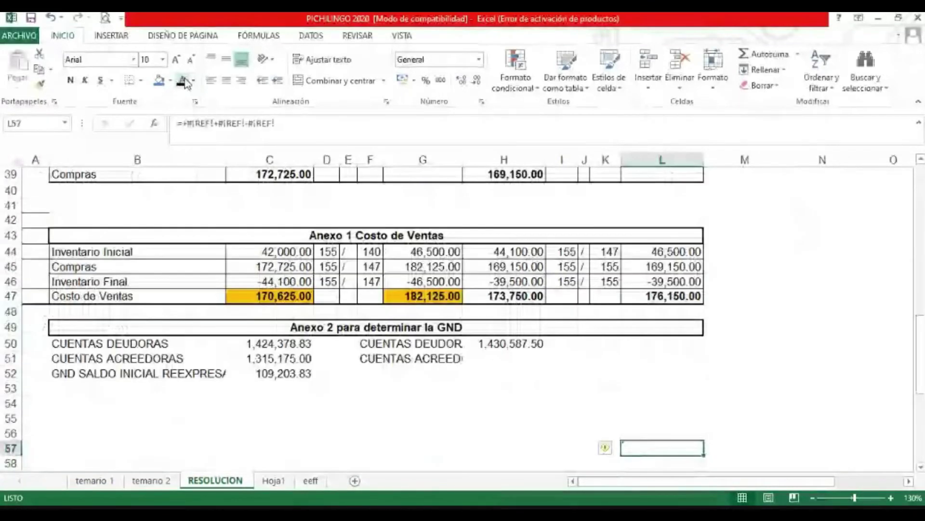
key("Up")
key("Up")
key("Up")
key("Left")
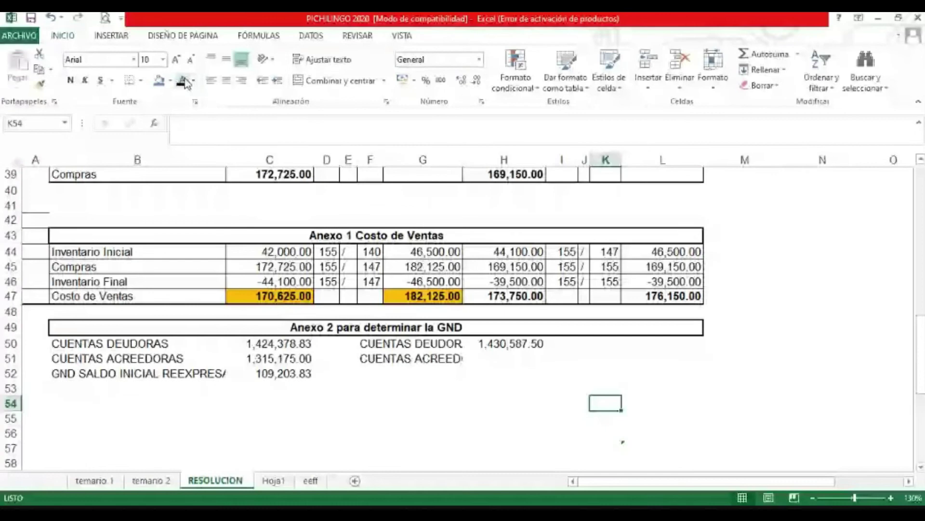
key("Up")
key("Up")
key("Left")
key("Left")
key("Up")
key("Left")
key("ctrl+v")
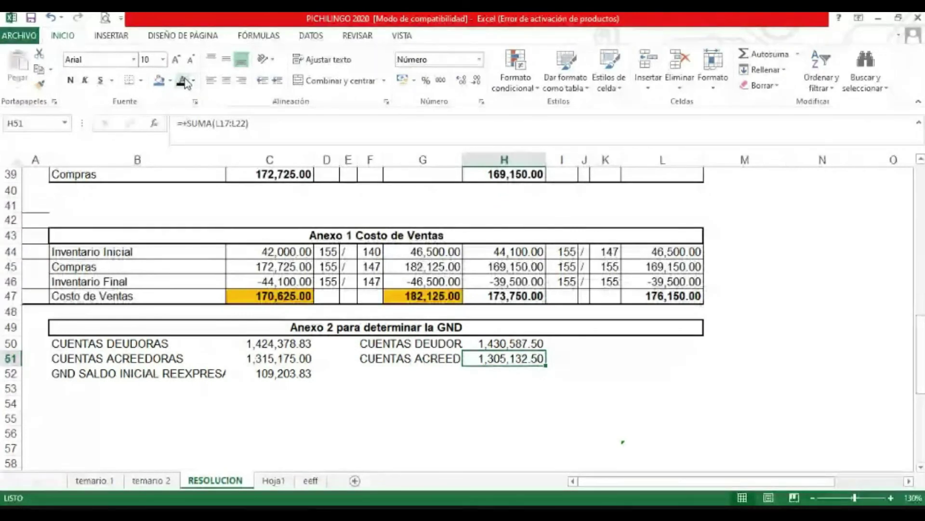
- Review the 2017 balances in the main table, from Dividendos down to the Ganancia Monetaria row
key("Up")
key("Up")
key("Up")
key("Up")
key("Up")
key("Up")
key("Up")
key("Up")
key("Up")
key("Up")
key("Up")
key("Up")
key("Up")
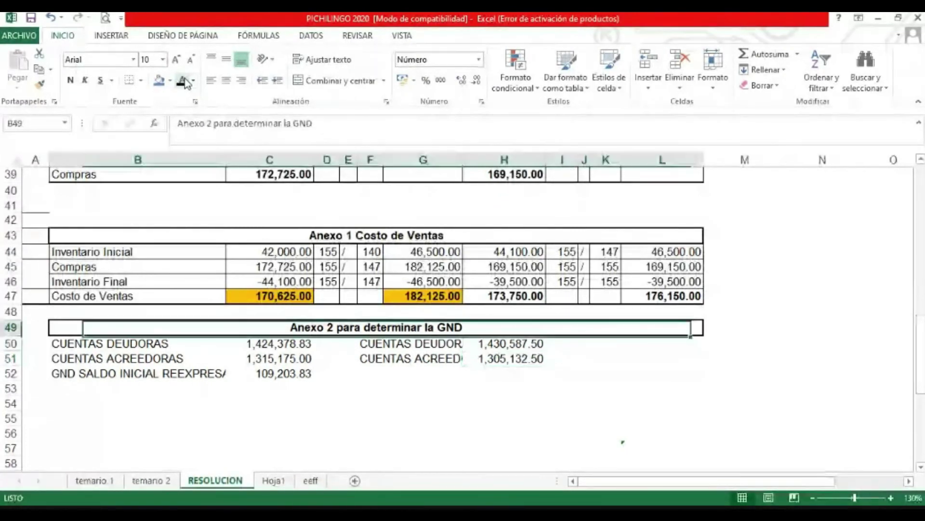
key("Up")
key("Up")
key("Up")
key("Up")
key("Up")
key("Up")
key("Up")
key("Up")
key("Up")
key("Up")
key("Up")
key("Up")
key("Up")
key("Up")
key("Up")
key("Up")
key("Up")
key("Up")
key("Up")
key("Up")
key("Up")
key("Up")
key("Up")
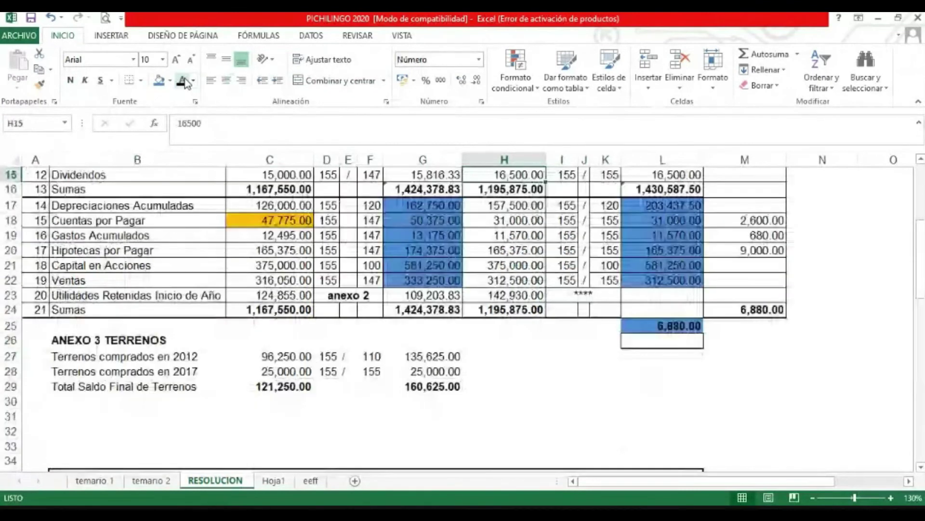
key("Down")
key("Down")
key("Down")
key("Down")
key("Down")
key("Down")
key("Down")
key("Down")
key("Down")
key("Down")
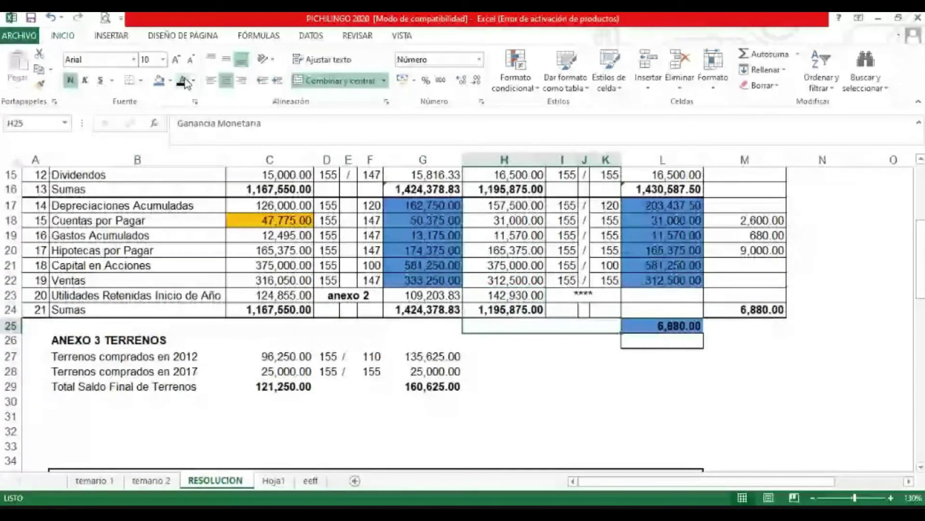
left_click(183, 81)
- In Anexo 2, show the 2017 GND amount in H52 in black, calculated as =+H50-H51
key("Down")
key("Down")
key("Down")
key("Down")
key("Down")
key("Down")
key("Down")
key("Down")
key("Down")
key("Down")
key("Down")
key("Down")
key("Down")
key("Down")
key("Down")
key("Down")
key("Down")
key("Down")
key("Down")
key("Down")
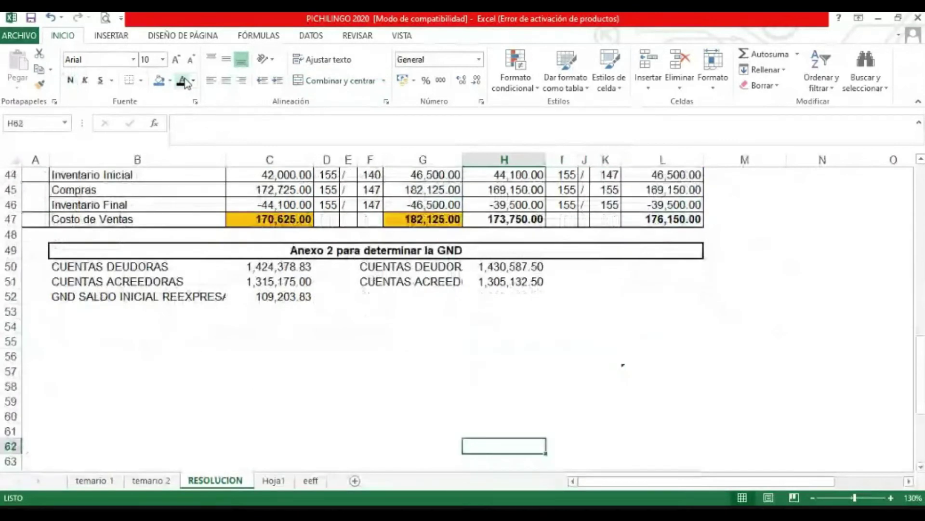
key("ctrl+Up")
key("Left")
key("Down")
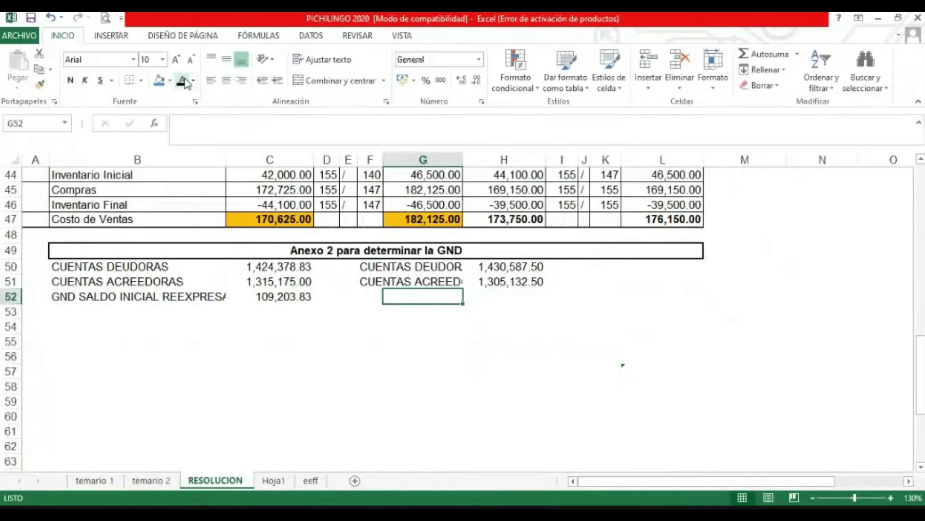
key("Right")
type("=+H50-H51")
key("Down")
key("Left")
key("Left")
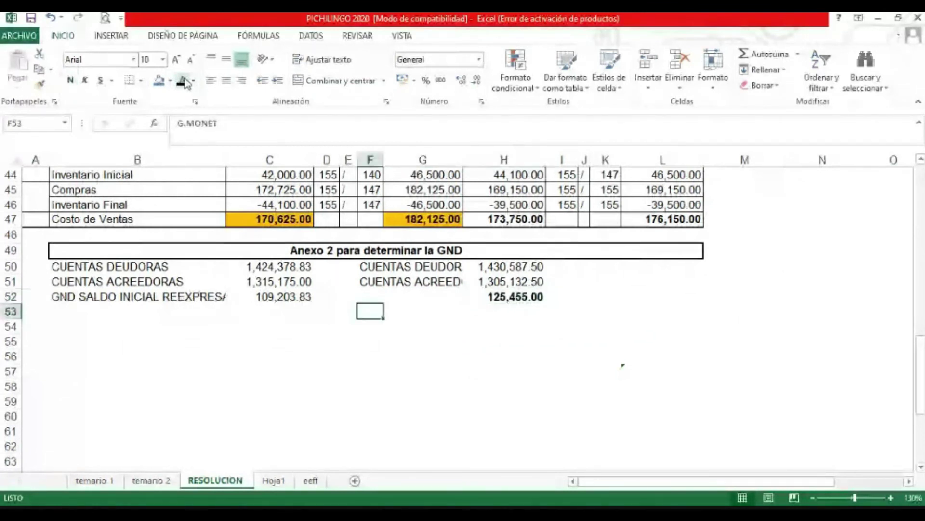
- Apply black font colour to the GND and G.MONET labels in F52:F53 and the monetary gain amount in H53
key("Up")
key("Down")
key("Right")
key("Right")
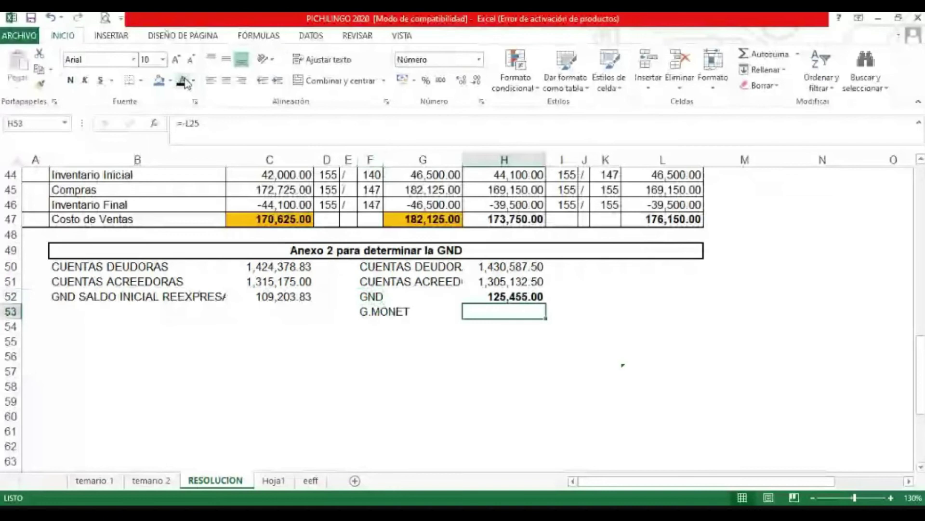
key("Down")
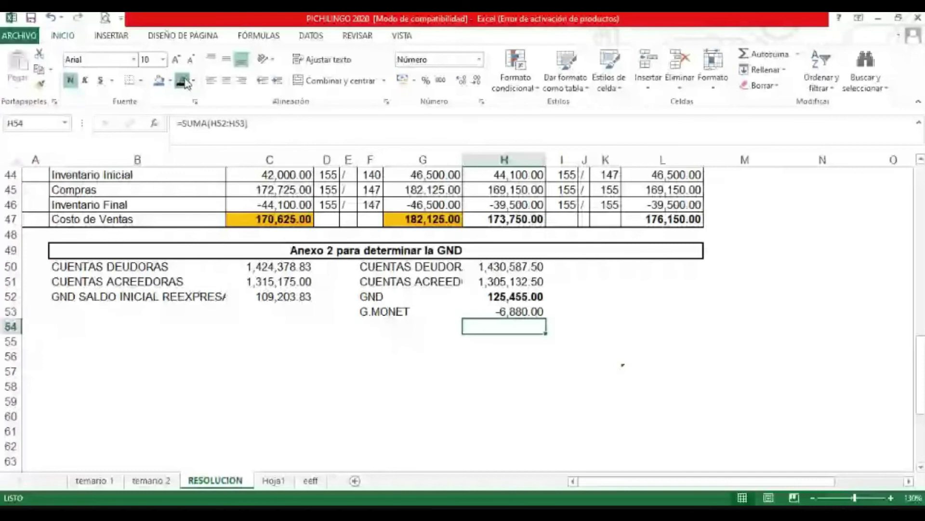
- Apply black font colour to the sum of H52:H53 in H54 and its label in G54
left_click(186, 82)
key("Left")
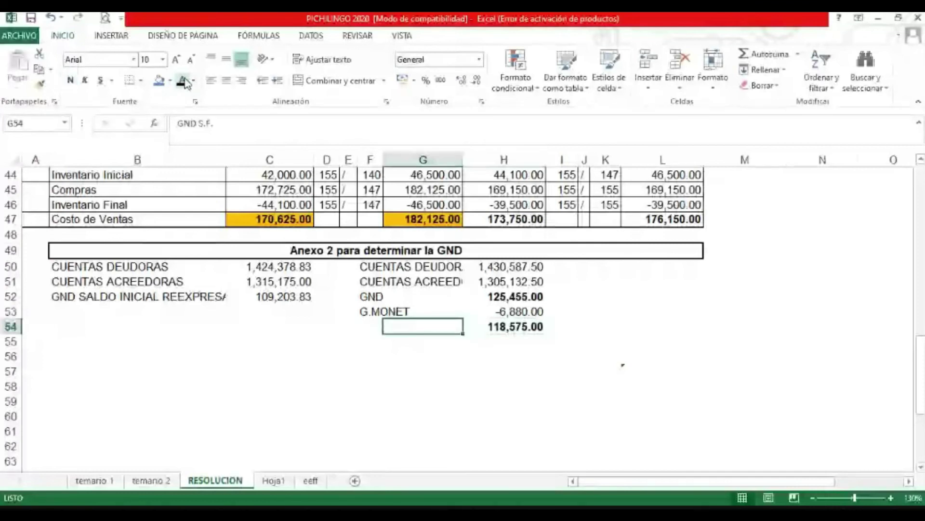
key("Left")
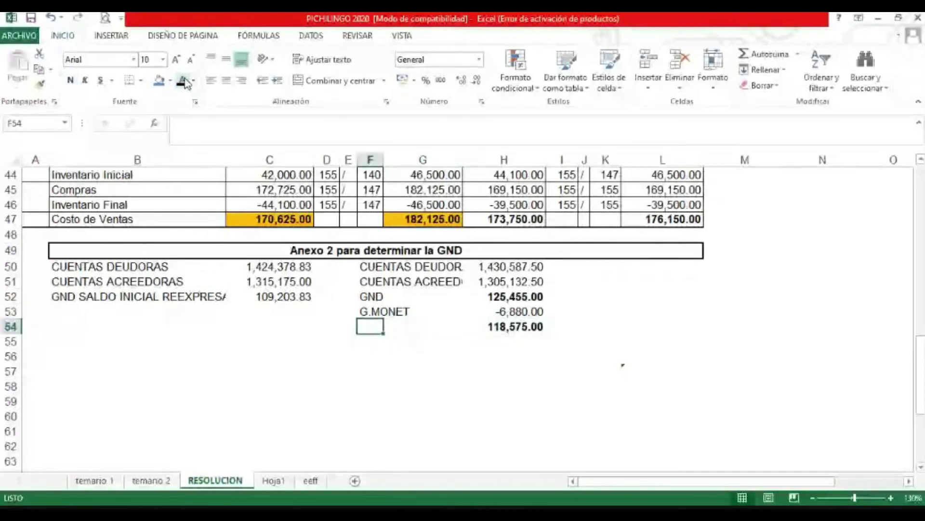
key("Right")
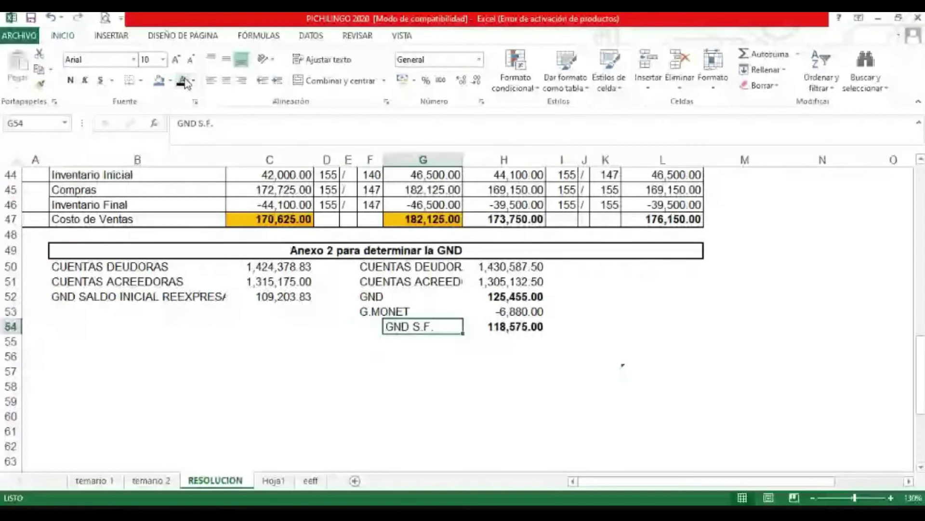
- Change the label in G54 to GND S.I
key("F2")
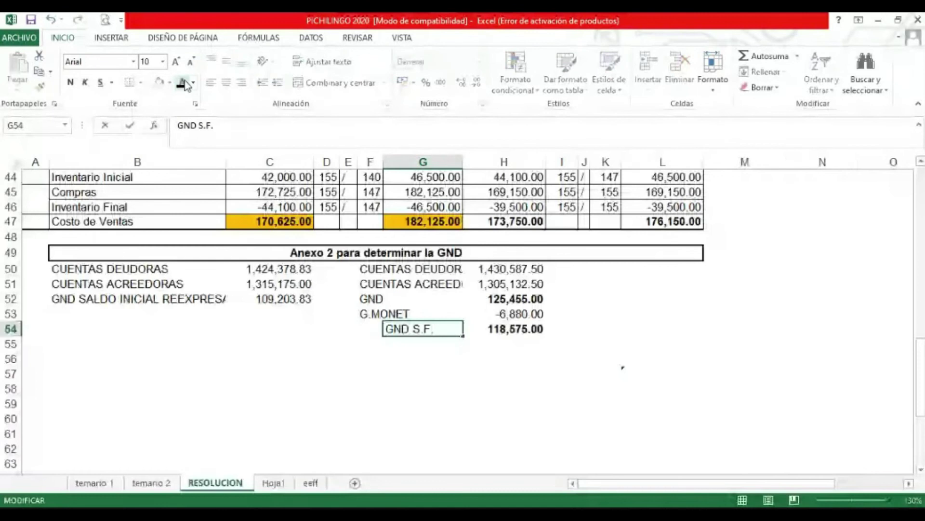
key("BackSpace")
key("BackSpace")
type("I.")
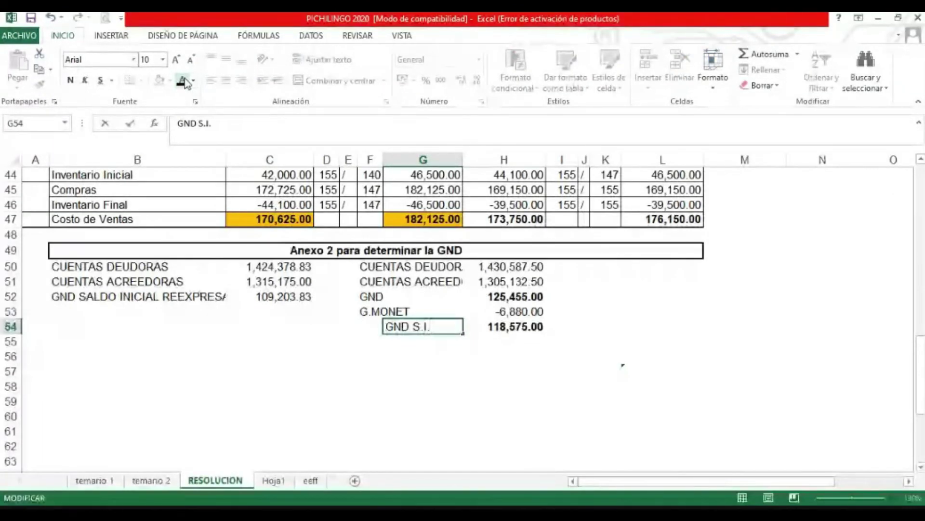
key("Return")
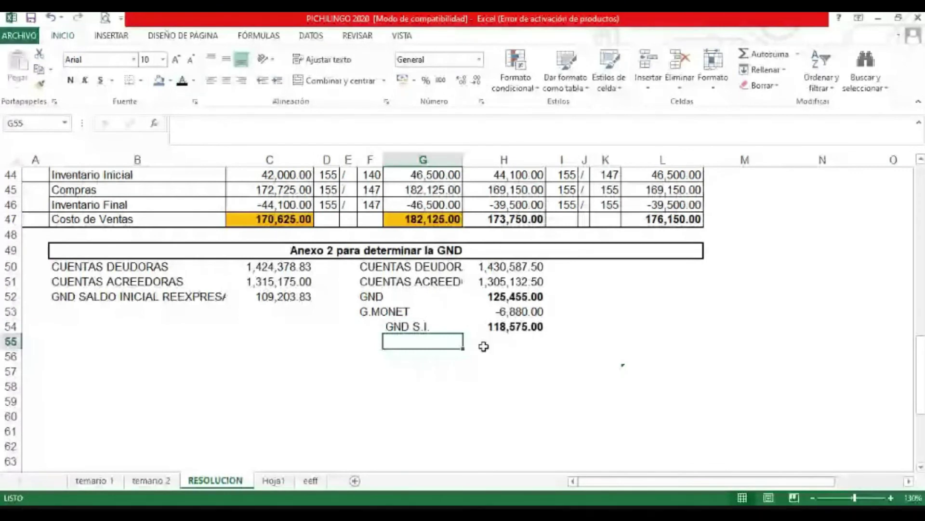
- Review the formulas behind the 2017 Anexo 2 amounts, from CUENTAS DEUDORAS down to GND S.I
left_click(510, 311)
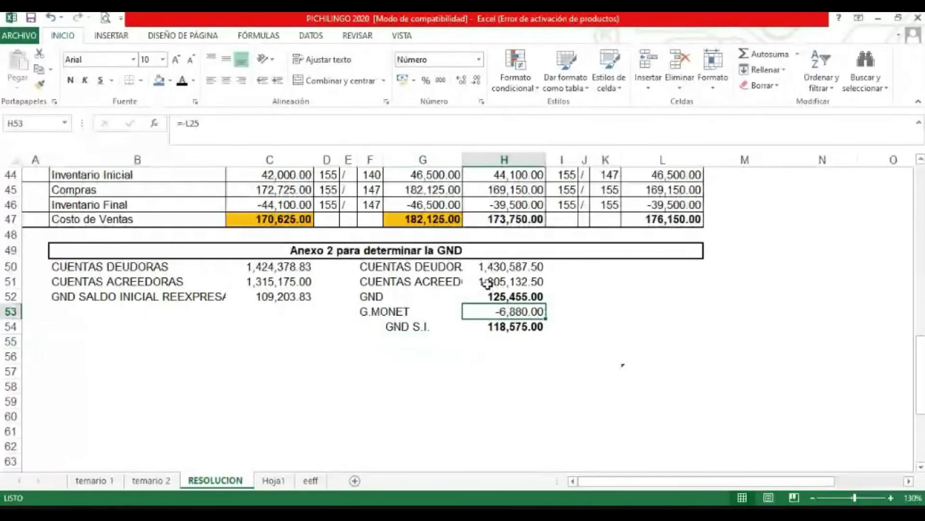
left_click(486, 282)
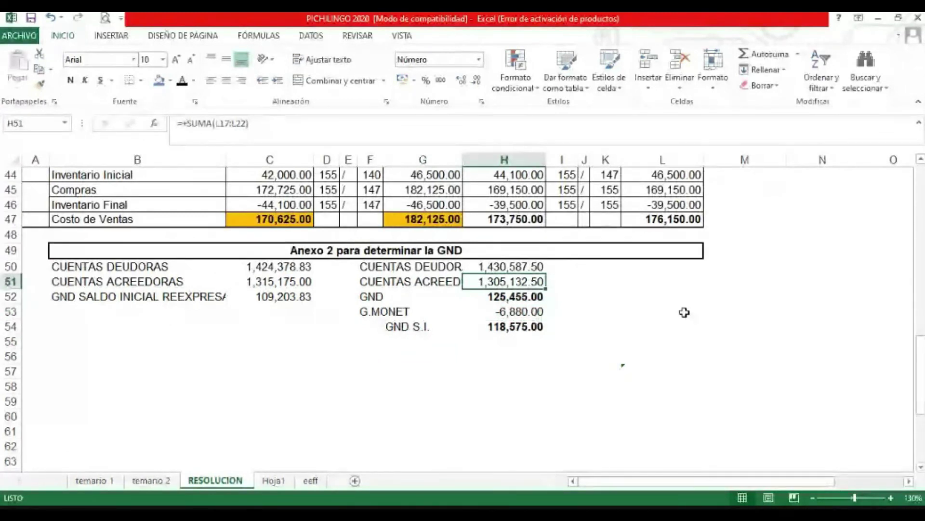
key("Down")
key("Down")
key("Down")
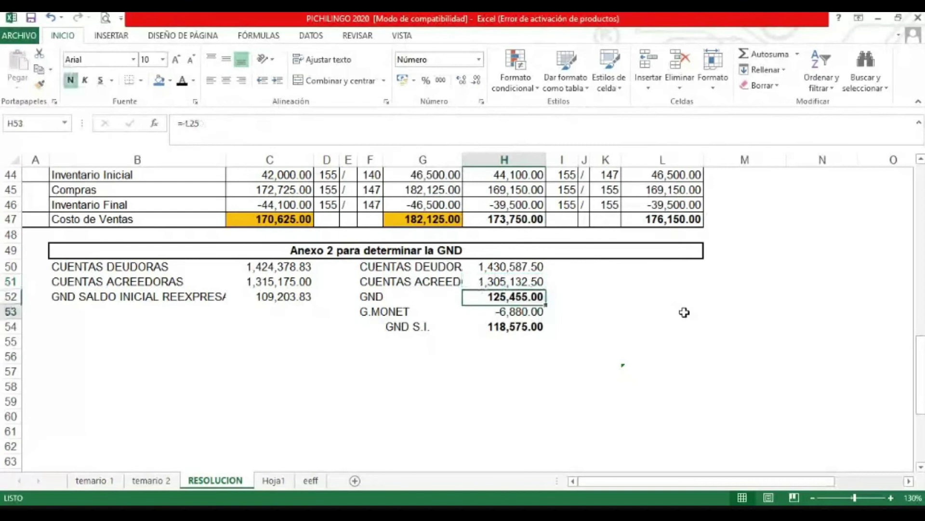
key("Up")
key("Up")
key("Up")
key("Down")
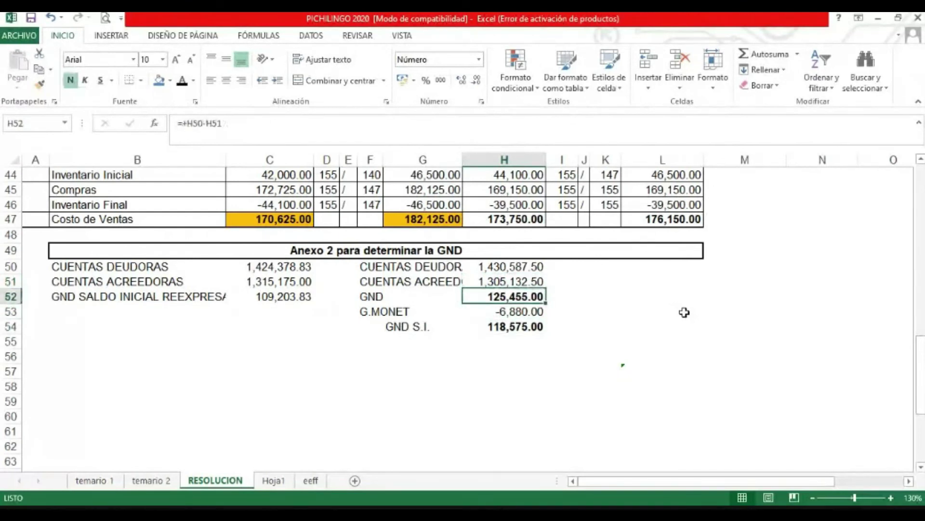
key("Down")
key("Down")
key("Up")
key("Left")
key("Left")
key("Right")
key("Right")
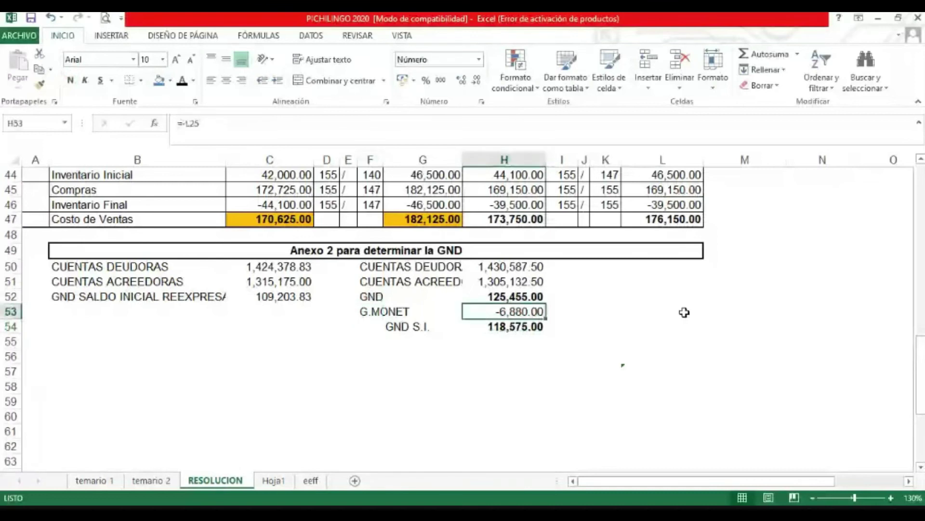
key("Up")
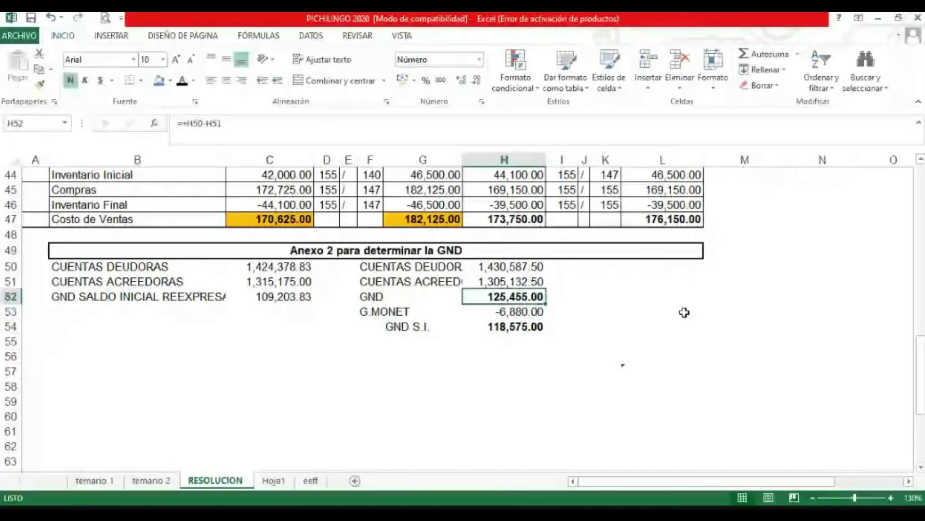
- Examine the combined sum of the restated 2017 credit balances in L17:L22 and the Ganancia Monetaria in L25
key("ctrl+shift+braceleft")
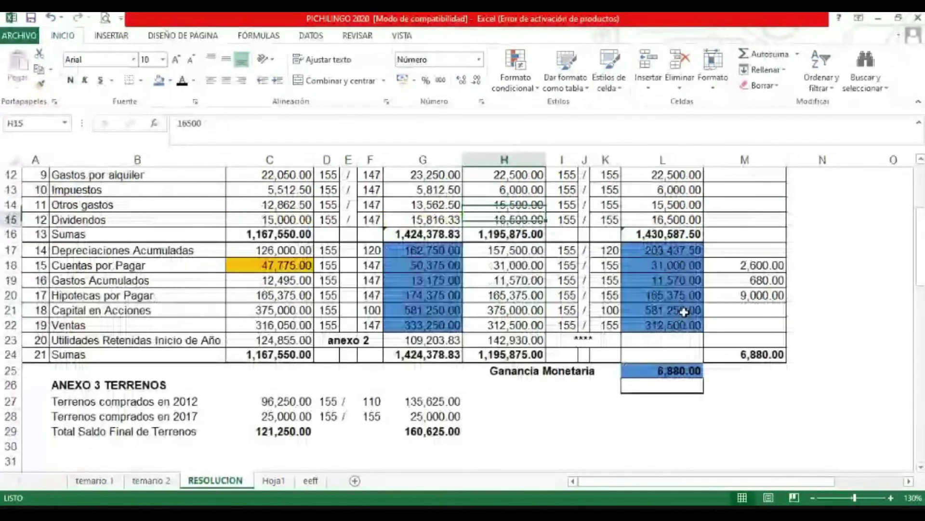
left_click_drag(662, 250, 683, 312)
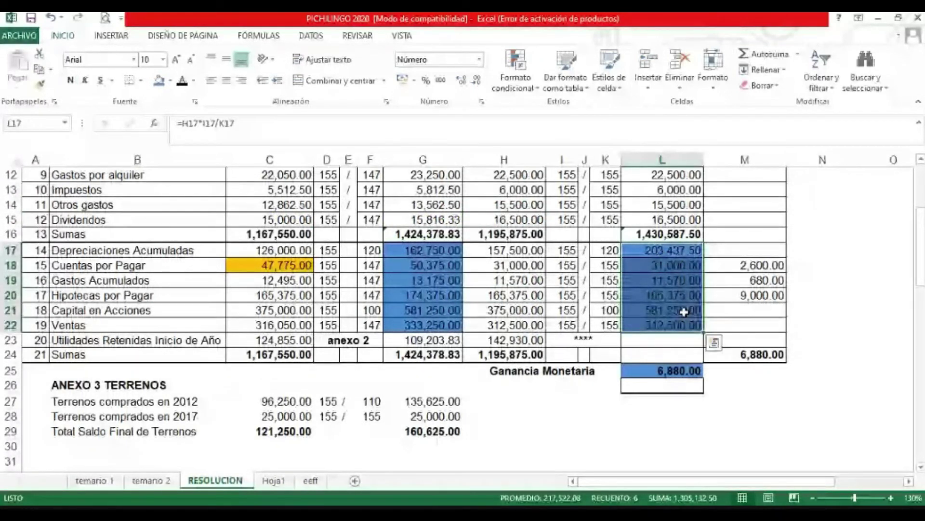
left_click(660, 367, "ctrl")
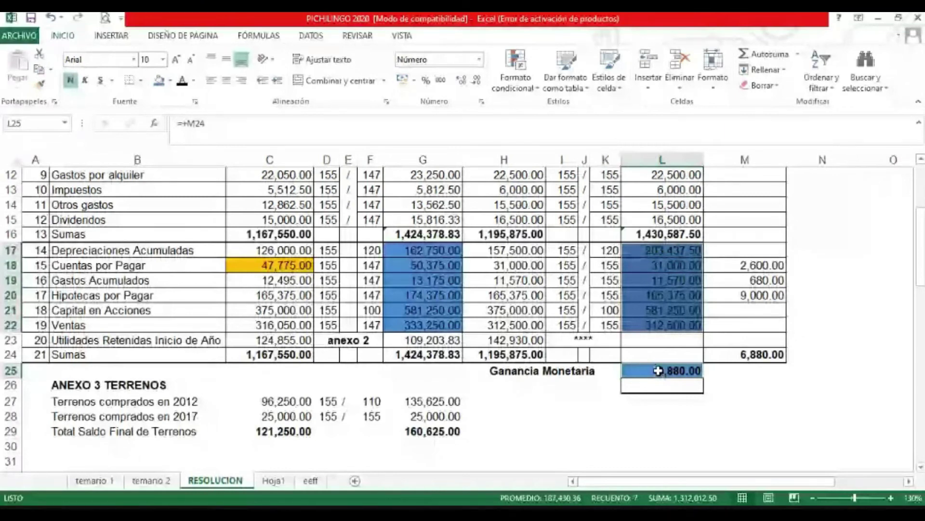
- Apply black font colour to the restated 2017 Utilidades Retenidas Inicio de Año balance in L23
key("Up")
key("Up")
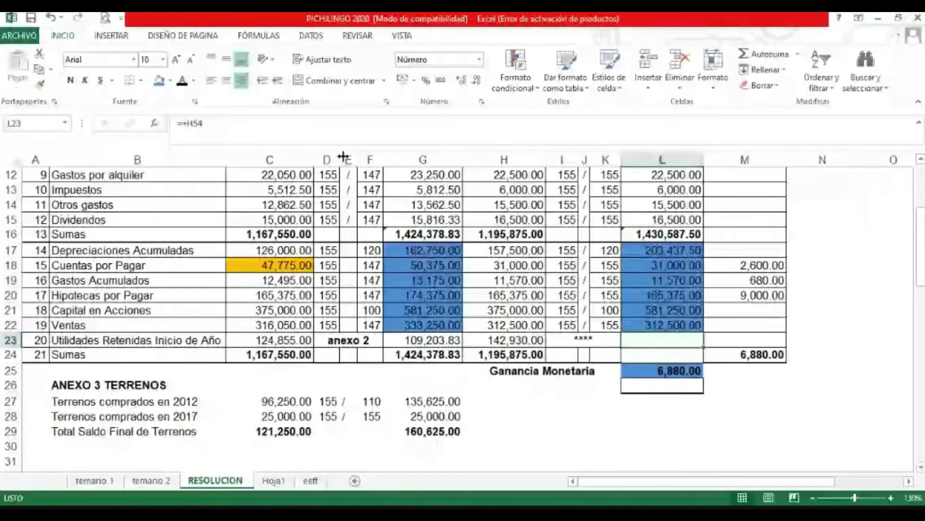
left_click(183, 82)
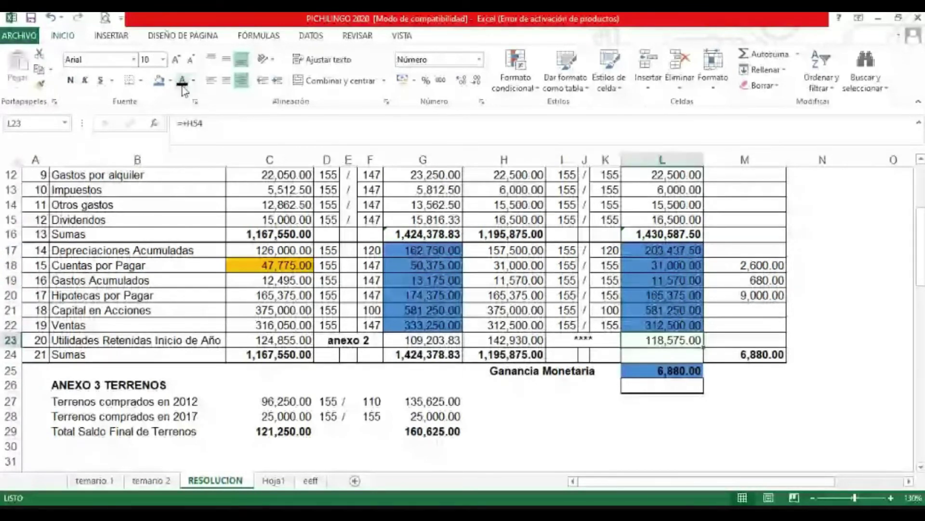
key("Down")
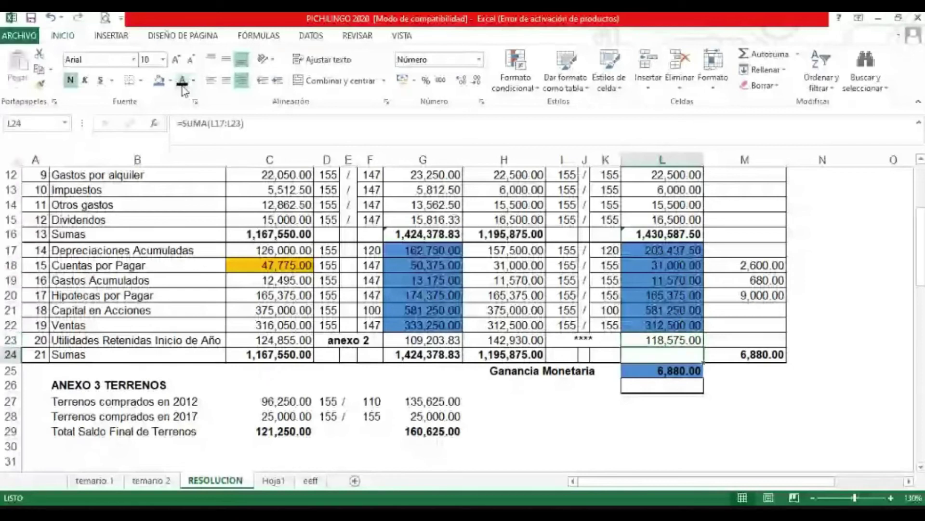
key("Down")
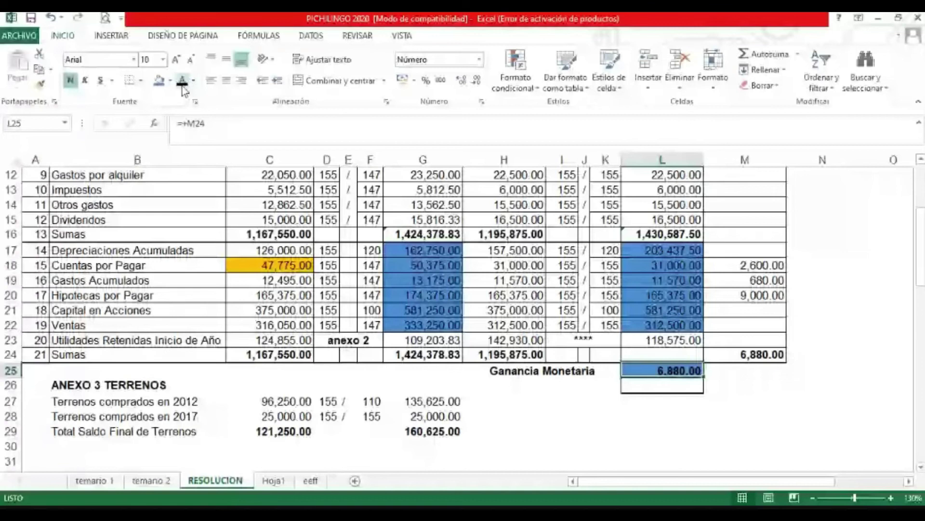
- Highlight the 2017 GND S.I. amount in H54 of Anexo 2 with a blue fill
key("Page_Down")
key("Left")
key("Left")
key("Left")
key("Left")
key("Up")
key("Up")
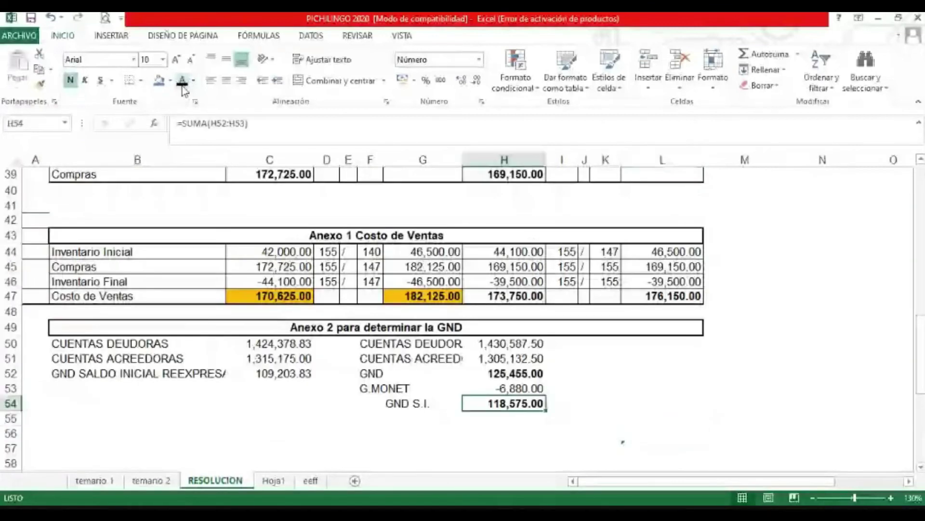
left_click(158, 83)
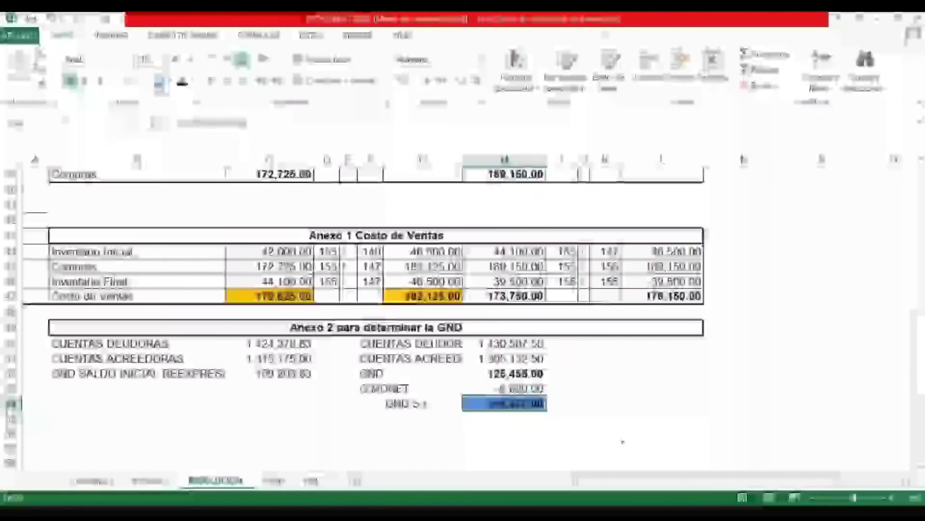
- Apply black font colour to the final 2017 total in L26, beneath the Ganancia Monetaria amount
key("Up")
key("Up")
key("Up")
key("Up")
key("Up")
key("Up")
key("Up")
key("Up")
key("Up")
key("Up")
key("Up")
key("Up")
key("Up")
key("Up")
key("Up")
key("Up")
key("Up")
key("Up")
key("Up")
key("Up")
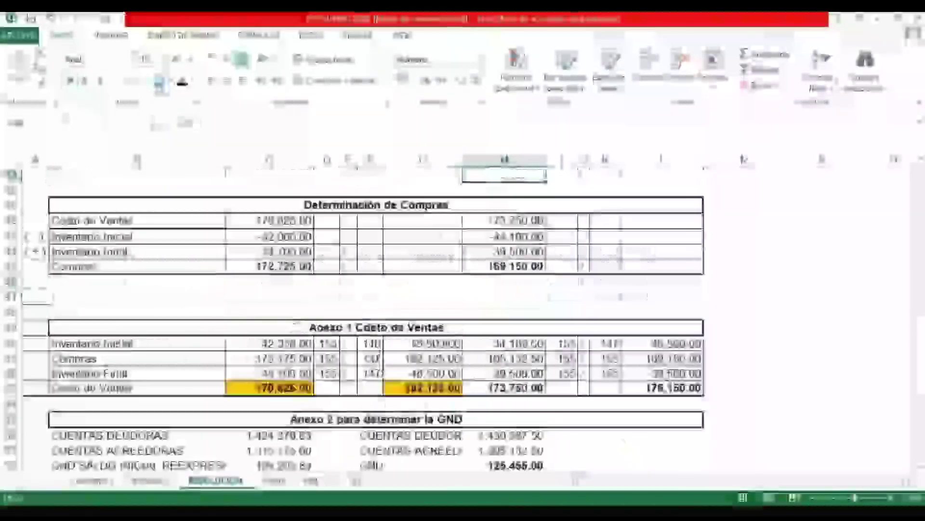
key("Up")
key("Up")
key("Up")
key("Up")
key("Up")
key("Up")
key("Up")
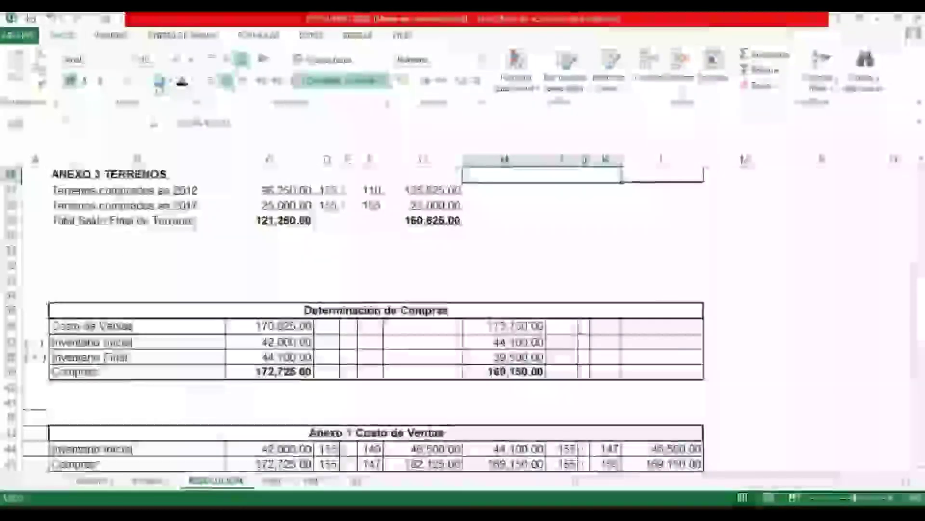
scroll(386, 270, "up", 3)
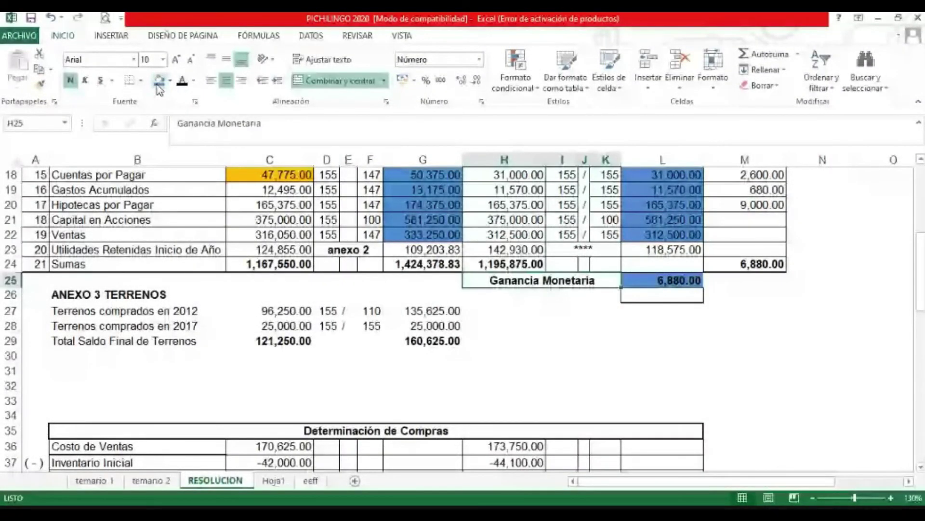
key("Right")
key("Down")
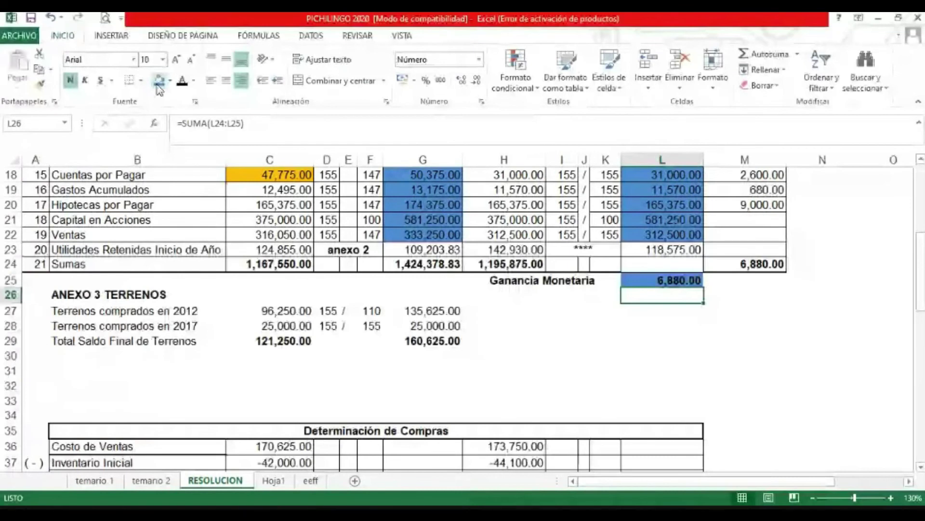
left_click(179, 86)
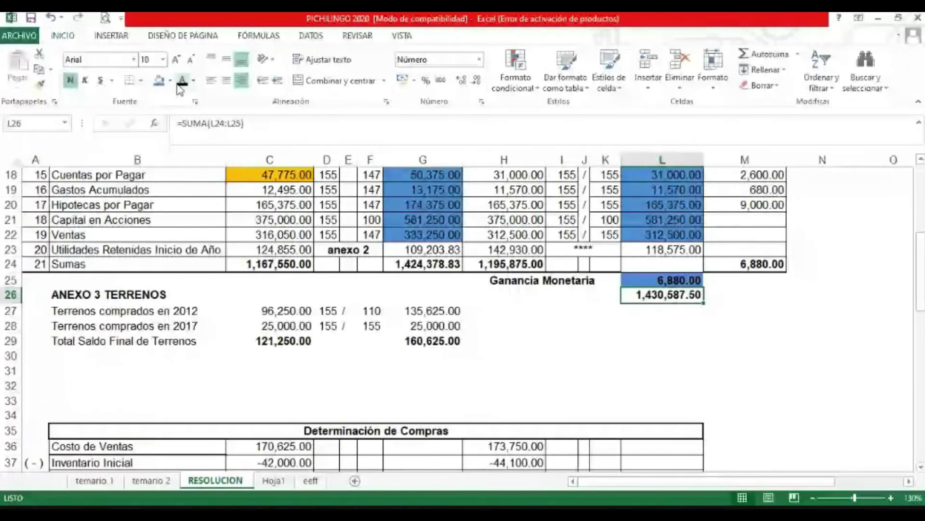
- Apply black font colour to the restated 2017 credit Sumas total in L24
key("Up")
key("Up")
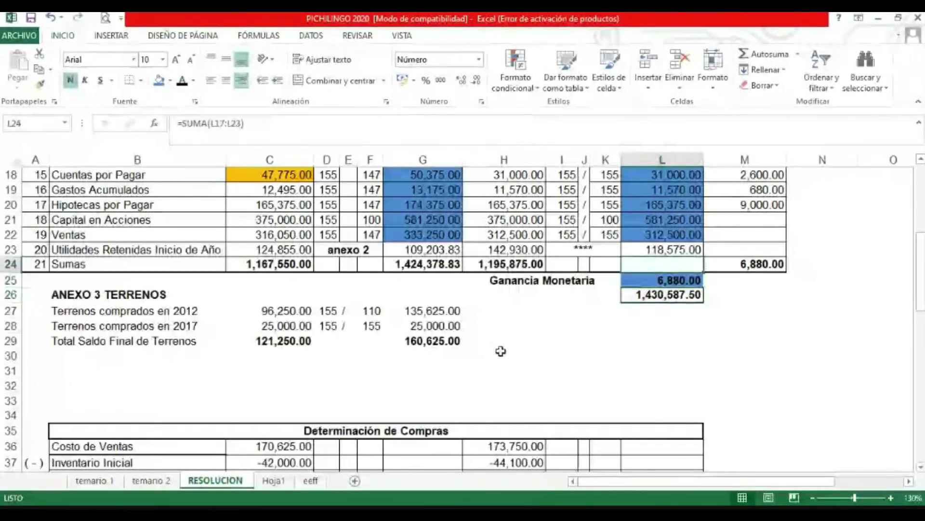
left_click(184, 83)
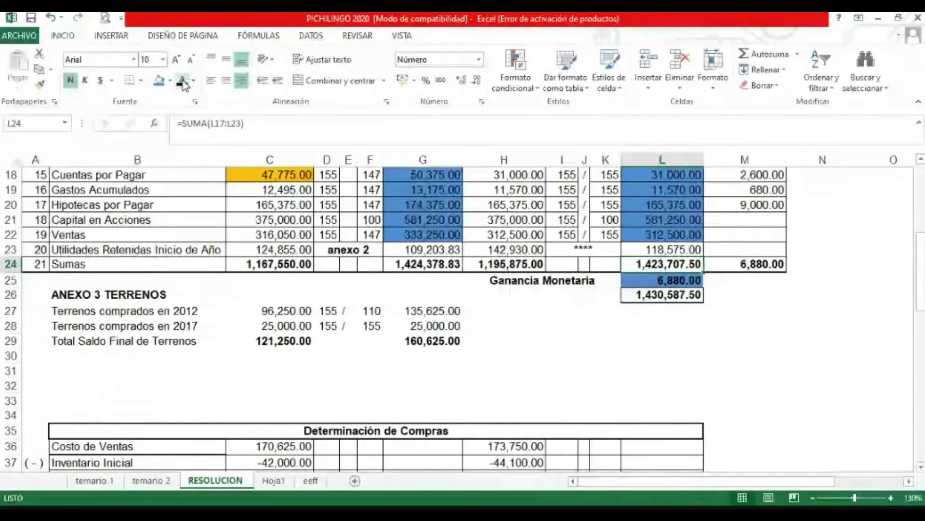
key("Down")
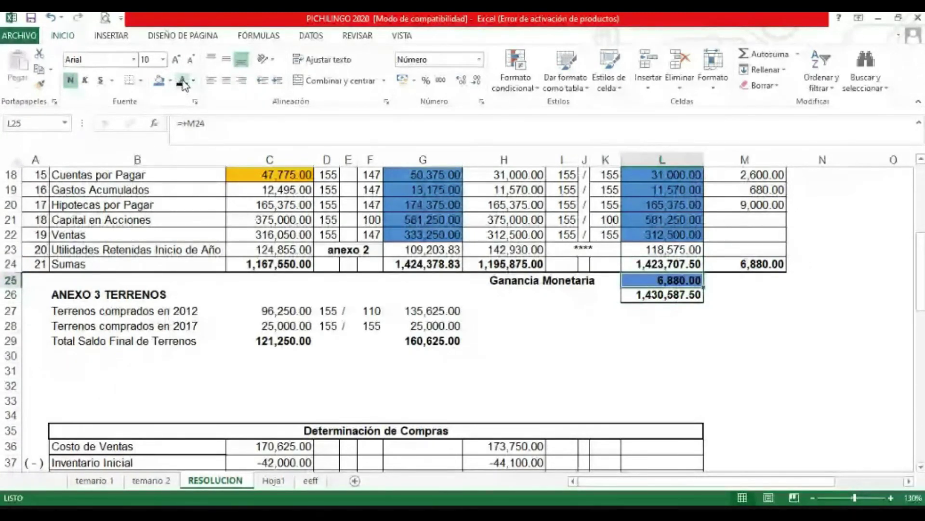
key("Down")
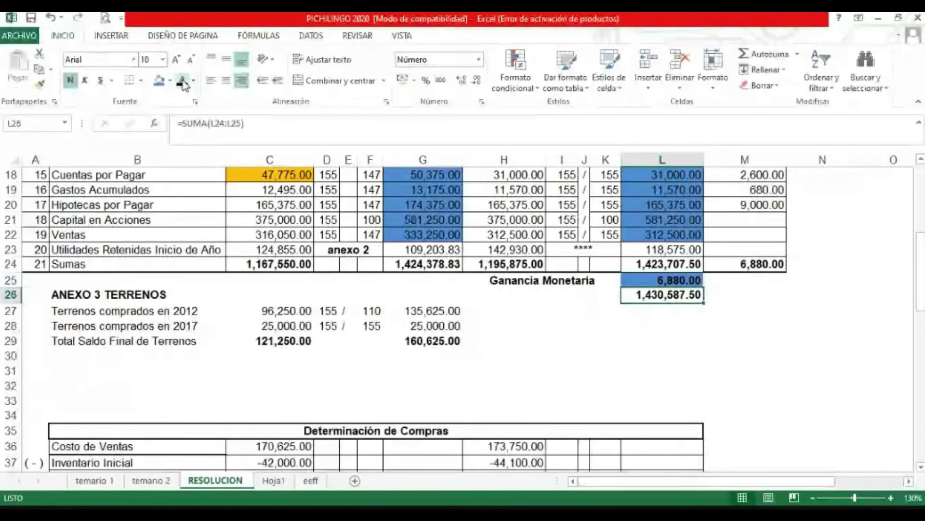
- Highlight the restated 2017 debit Sumas total in L16 with a light green fill
key("Up")
key("Up")
key("Up")
key("Up")
key("Up")
key("Up")
key("Up")
key("Up")
key("Up")
key("Up")
key("Up")
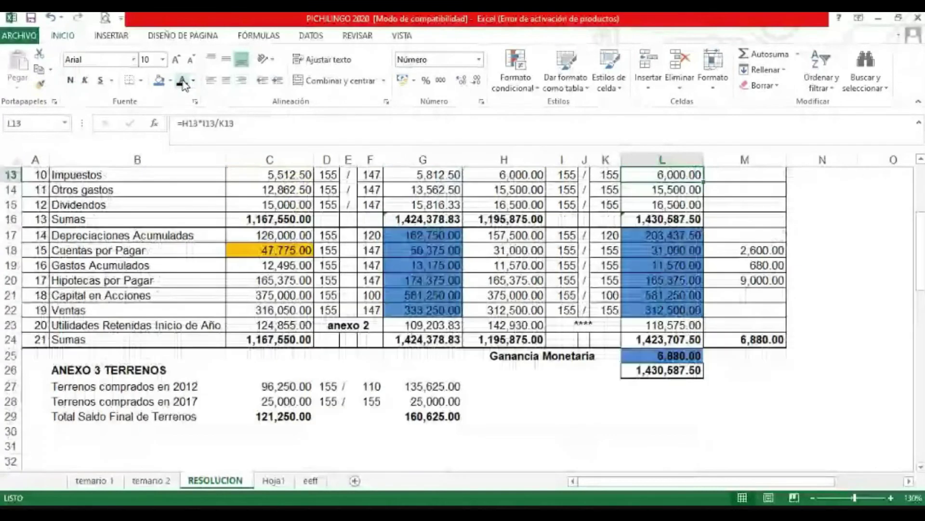
key("Down")
key("Down")
key("Down")
key("Down")
key("Down")
key("Up")
key("Up")
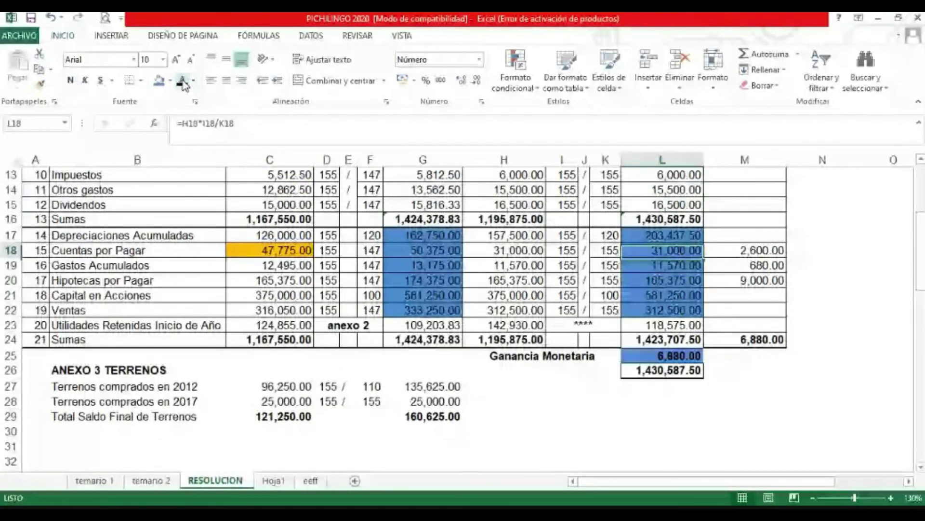
key("Up")
key("Up")
left_click(171, 81)
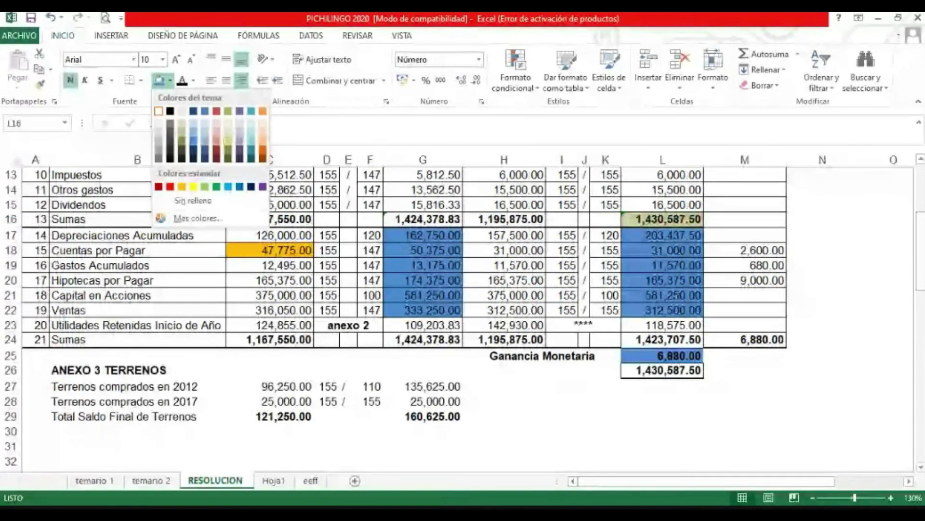
left_click(228, 140)
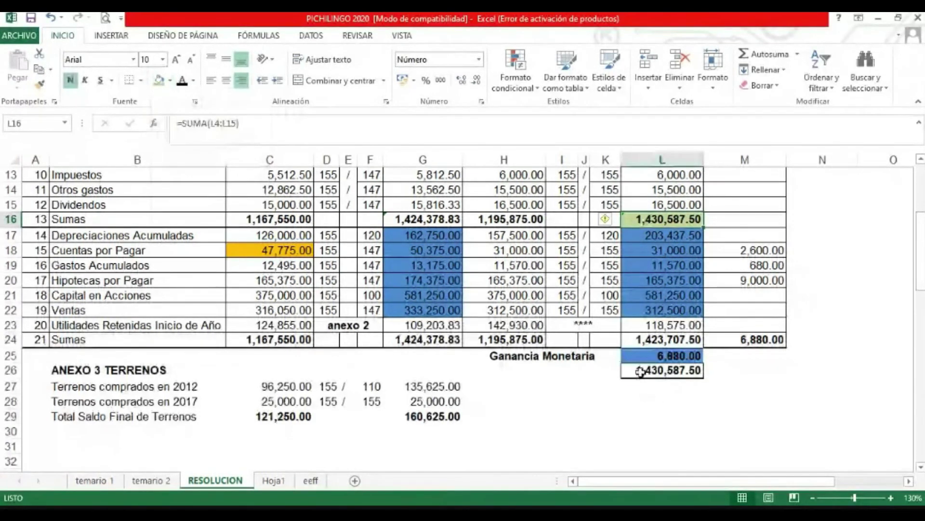
- Fill the final 2017 total in L26 with the same light green and apply black font colour to its SUMA TOTAL label in H26
left_click(640, 371)
left_click(160, 80)
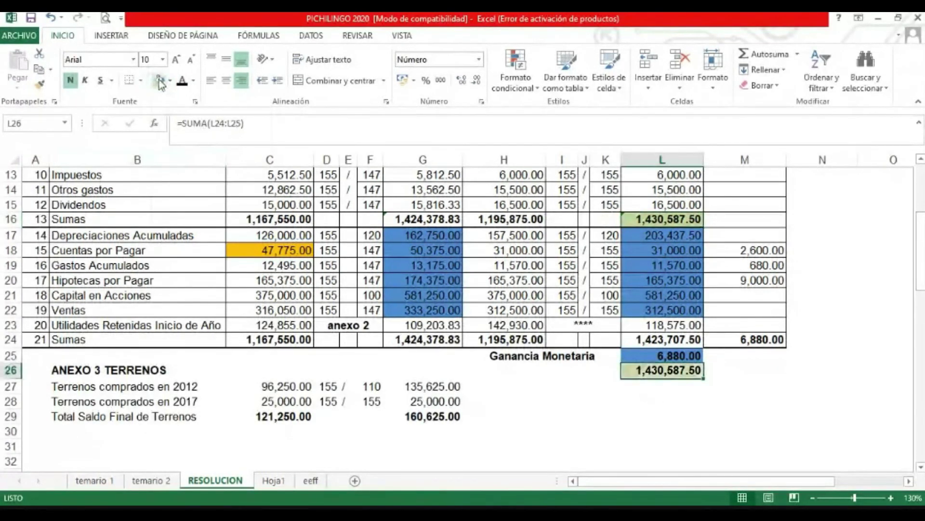
key("Left")
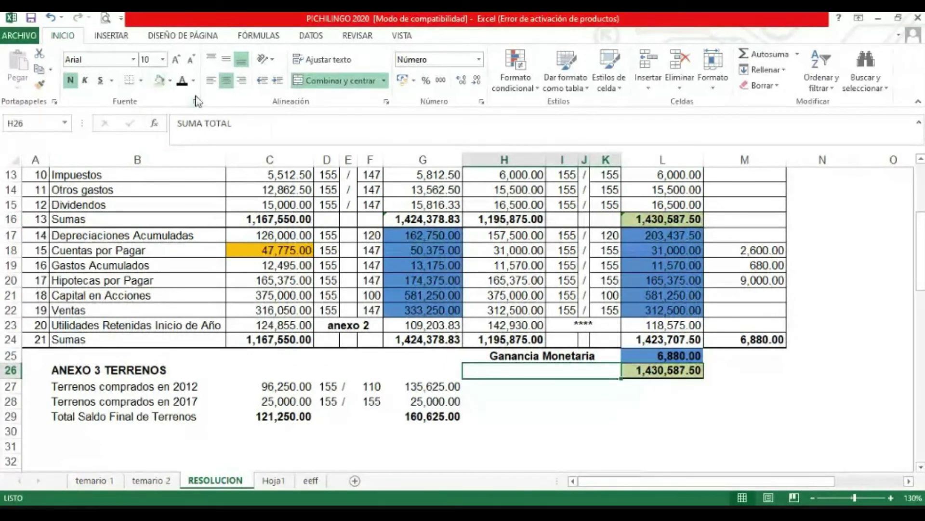
left_click(182, 82)
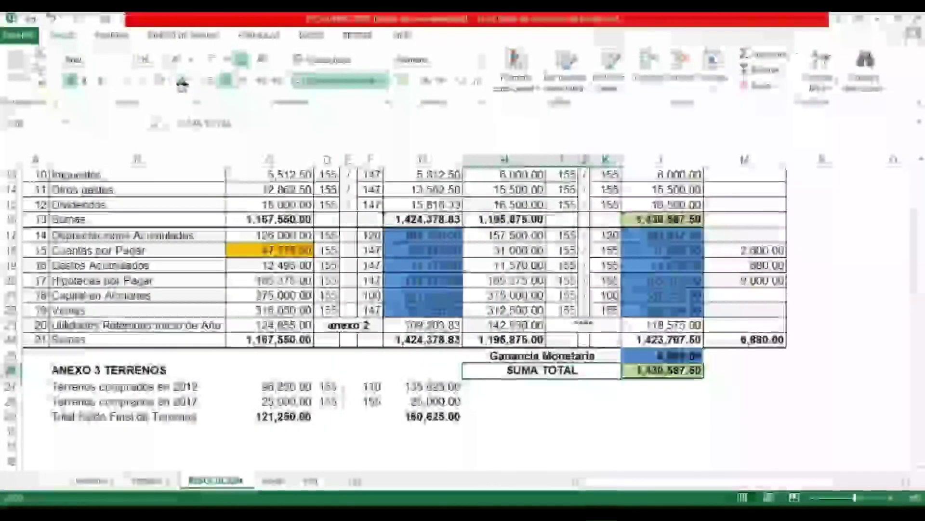
- Review the monetary gains and losses column from its heading down to the Sumas row
key("Up")
key("Up")
key("Up")
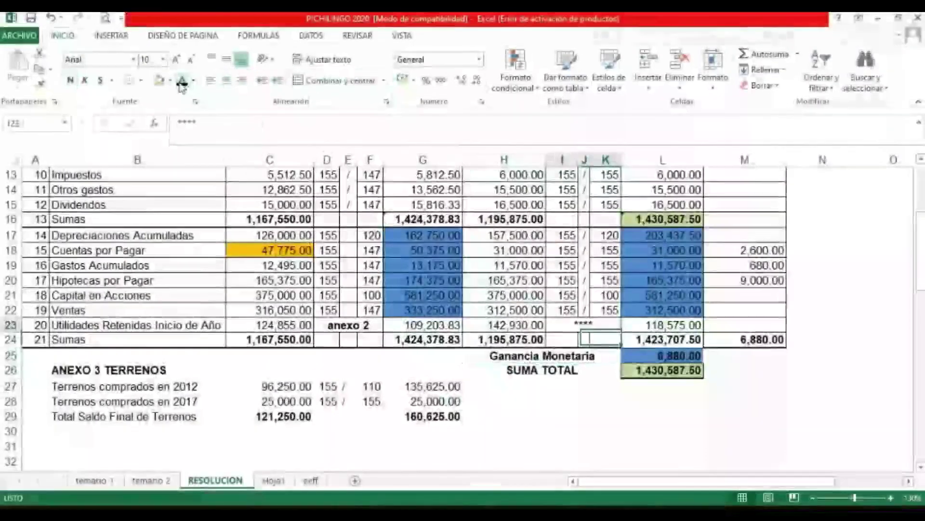
key("Up")
key("Up")
key("Up")
key("Up")
key("Up")
key("Up")
key("Up")
key("Up")
key("Up")
key("Up")
key("Up")
key("Up")
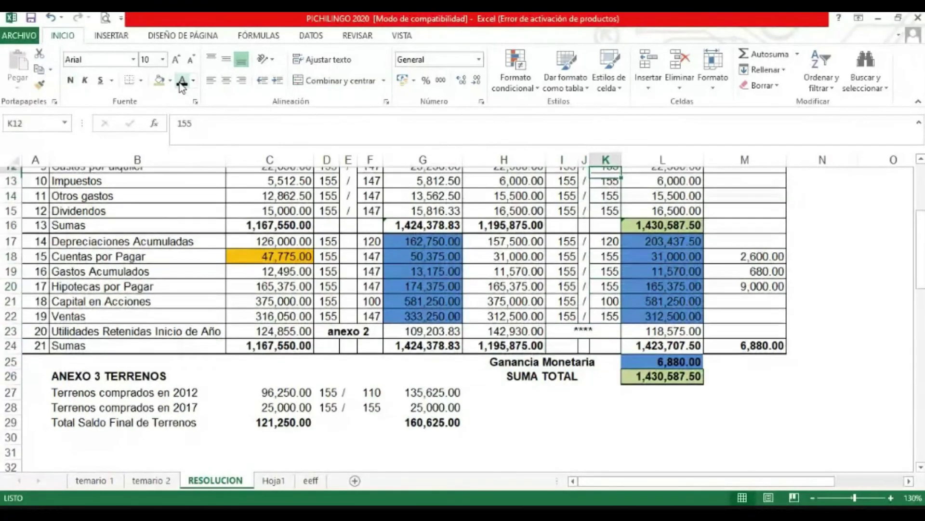
key("Up")
key("Up")
key("Up")
key("Up")
key("Up")
key("Up")
key("Up")
key("Up")
key("Up")
key("Up")
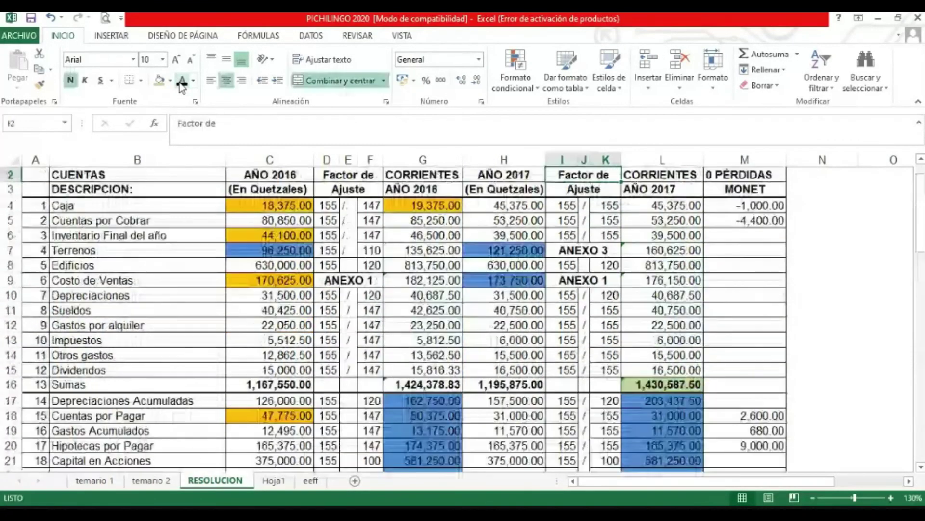
key("Right")
key("Right")
key("Right")
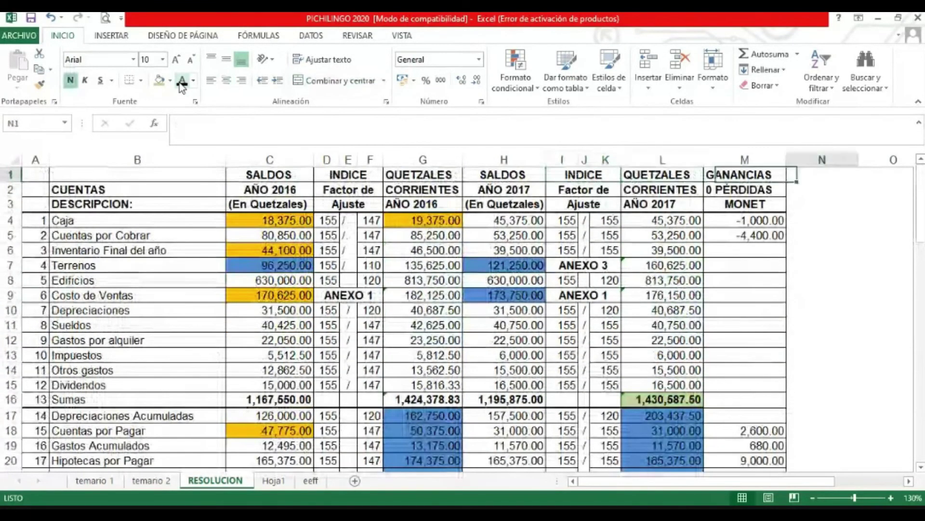
key("Down")
key("Down")
key("Down")
key("Down")
key("Down")
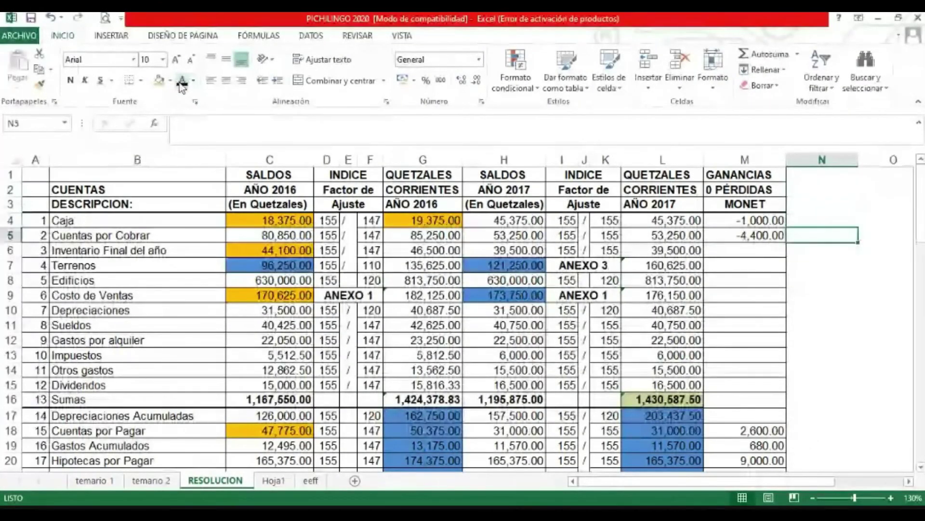
key("Down")
key("Down")
key("Down")
key("Down")
key("Down")
key("Down")
key("Down")
key("Down")
key("Down")
key("Down")
key("Down")
key("Down")
key("Down")
key("Down")
key("Down")
key("Down")
key("Down")
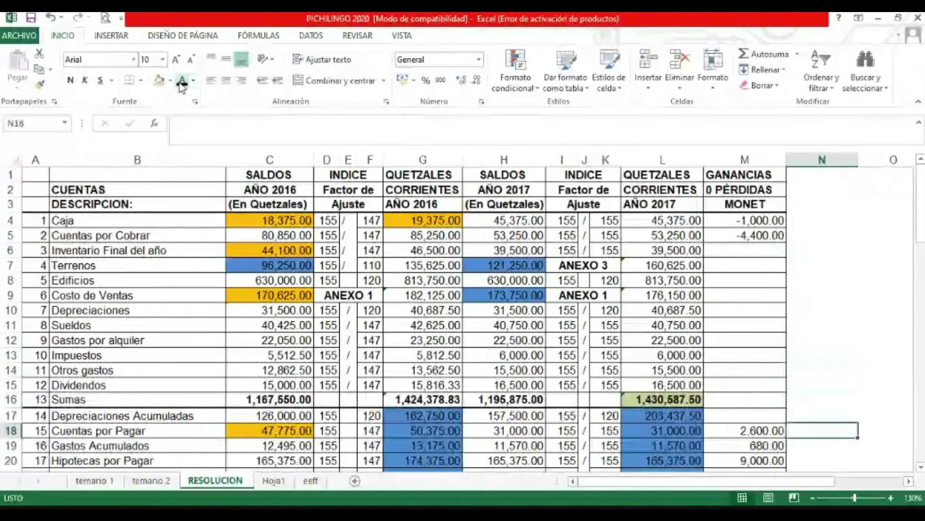
key("Down")
key("Down")
key("Up")
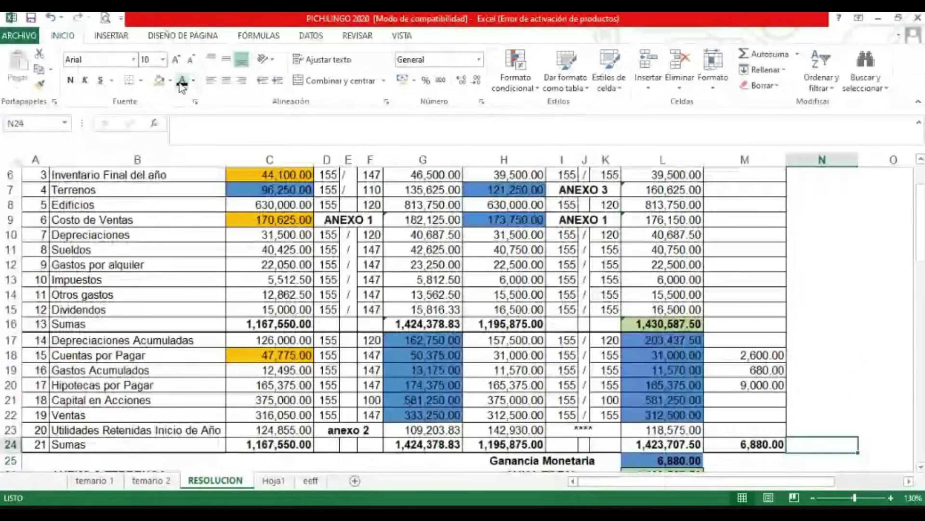
- Examine the formulas behind the monetary losses for Caja in M4 and Cuentas por Cobrar in M5
key("Left")
key("Up")
key("Up")
key("Up")
key("Up")
key("Up")
key("Up")
key("Up")
key("Up")
key("Up")
key("Up")
key("Up")
key("Up")
key("Up")
key("Up")
key("Up")
key("Up")
key("Up")
key("Up")
key("Up")
key("Up")
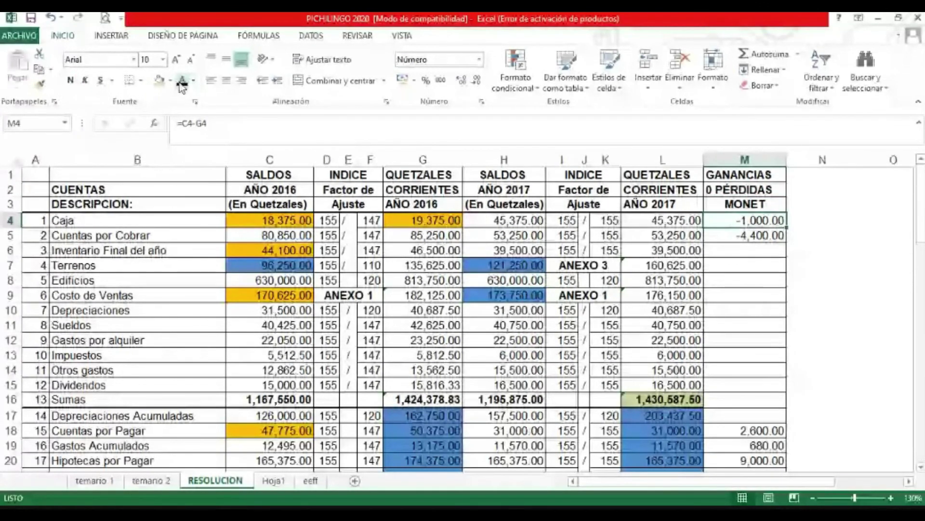
key("Down")
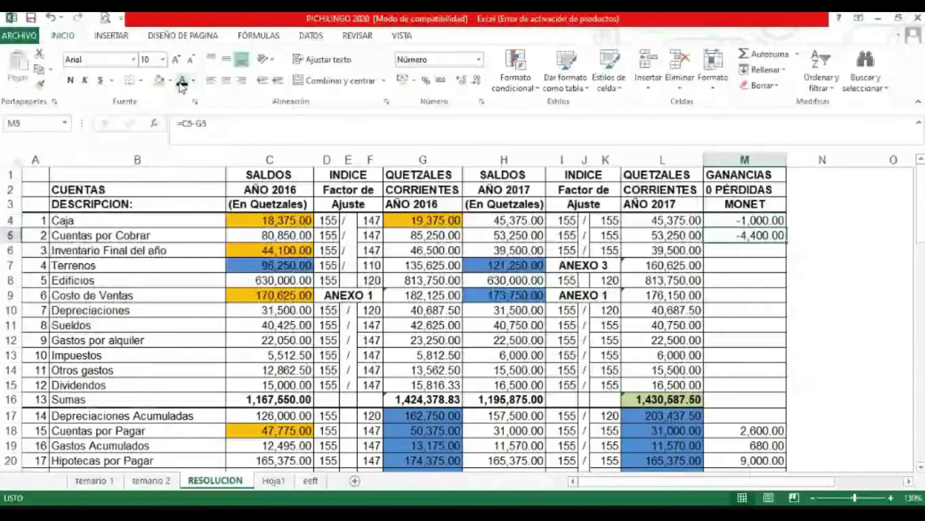
key("Up")
key("Right")
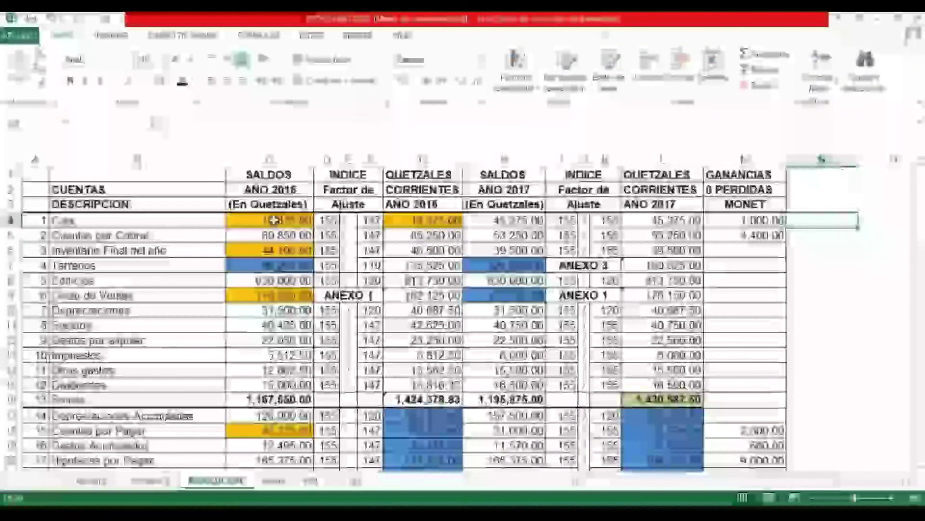
- Check the monetary gain formulas for Gastos Acumulados and Hipotecas por Pagar, and the column's Sumas formula in M24
left_click(745, 235)
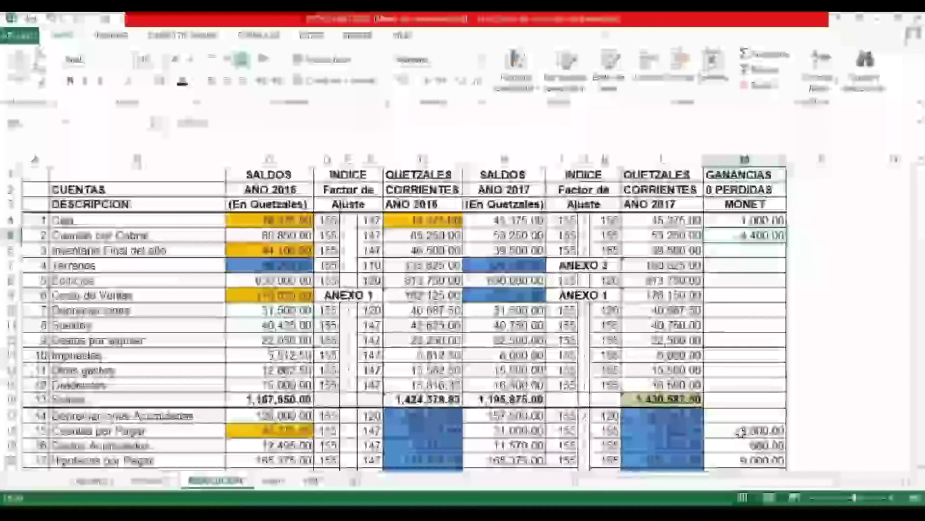
left_click(748, 446)
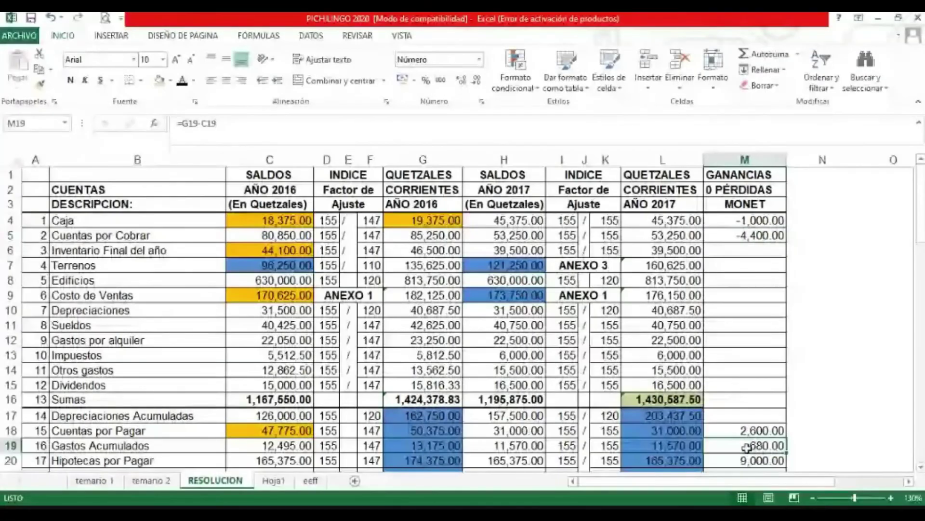
key("Down")
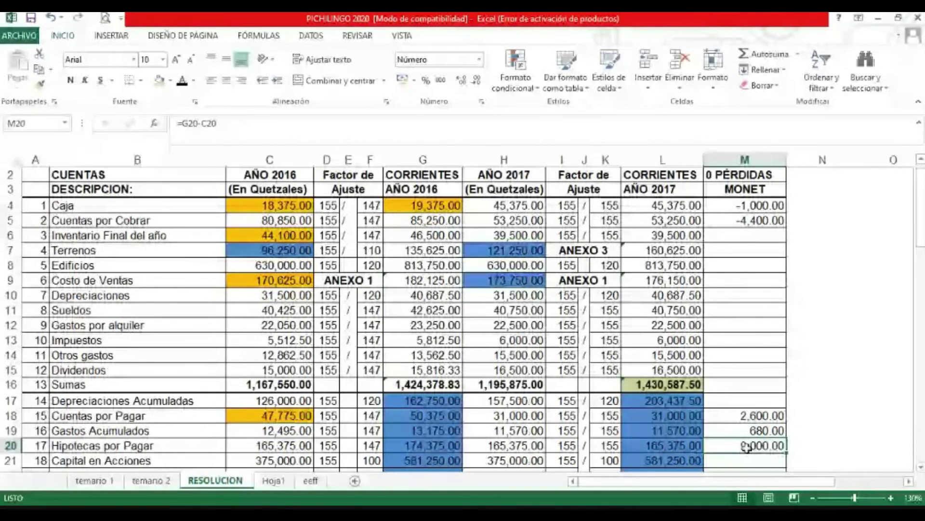
key("Down")
key("Down")
key("Down")
key("Down")
key("Down")
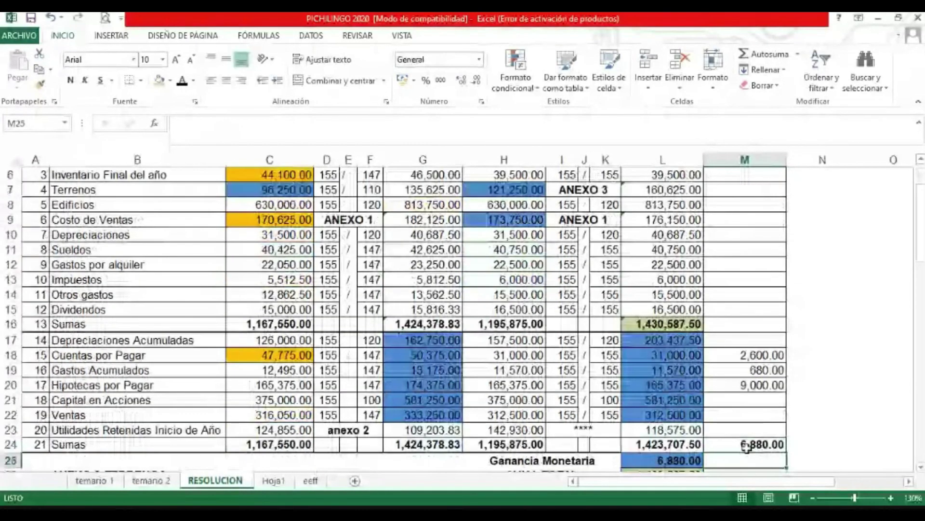
left_click(747, 445)
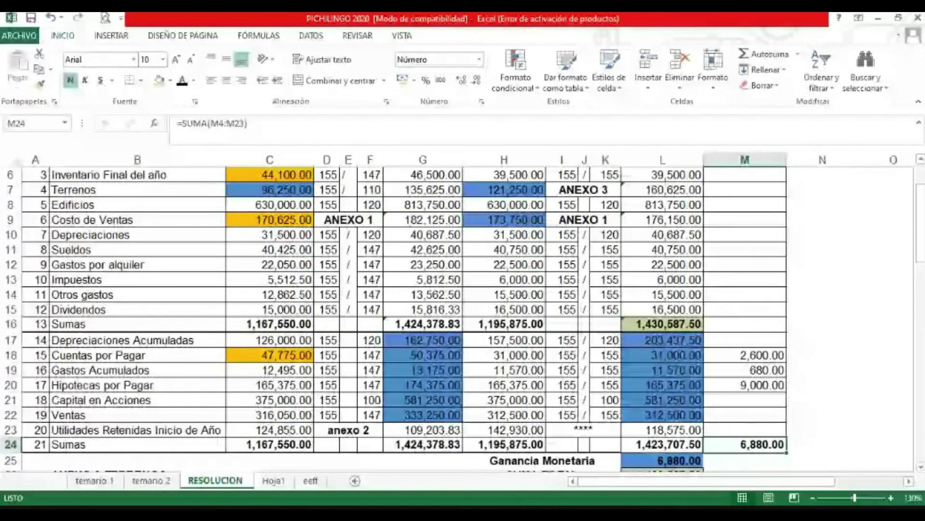
key("Down")
key("Down")
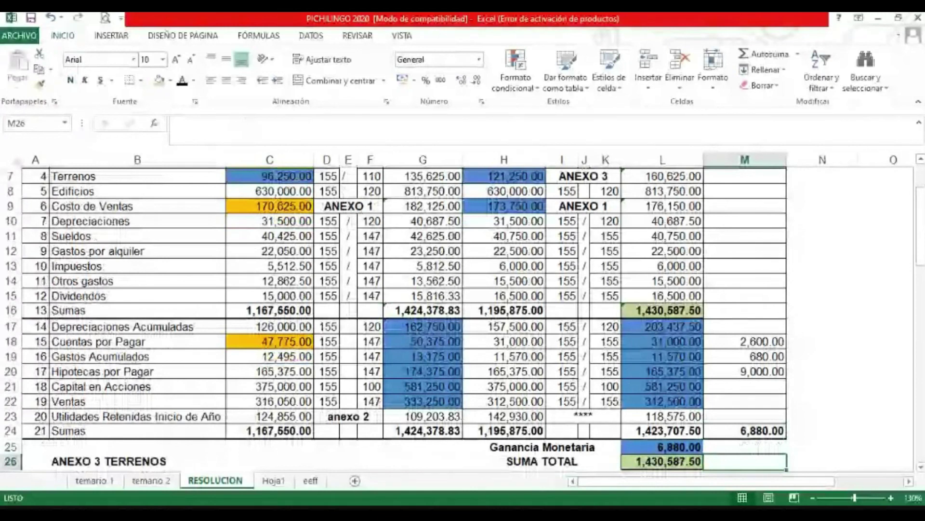
scroll(395, 318, "down", 1)
left_click(747, 399)
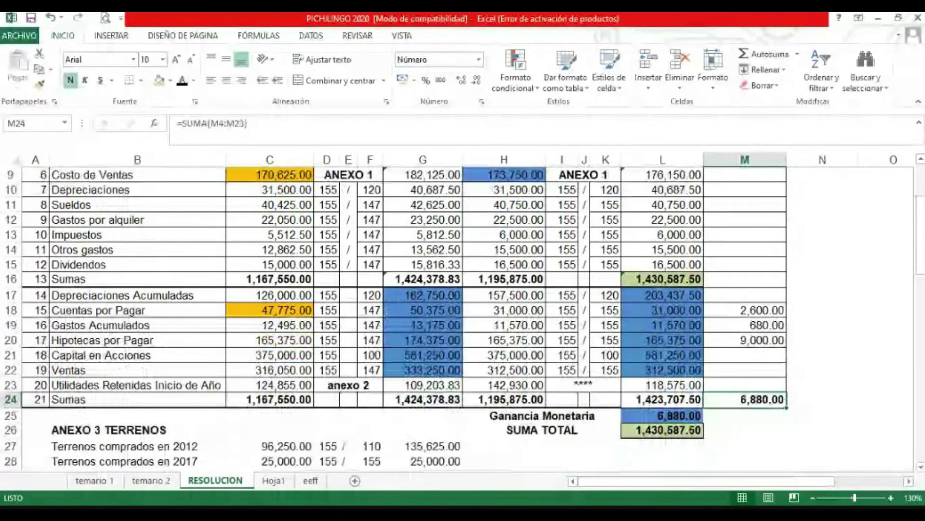
- Go back over the monetary results column from the Sumas row up to the Caja and Cuentas por Cobrar losses
key("Up")
key("Up")
key("Up")
key("Up")
key("Up")
key("Up")
key("Up")
key("Up")
key("Up")
key("Up")
key("Up")
key("Up")
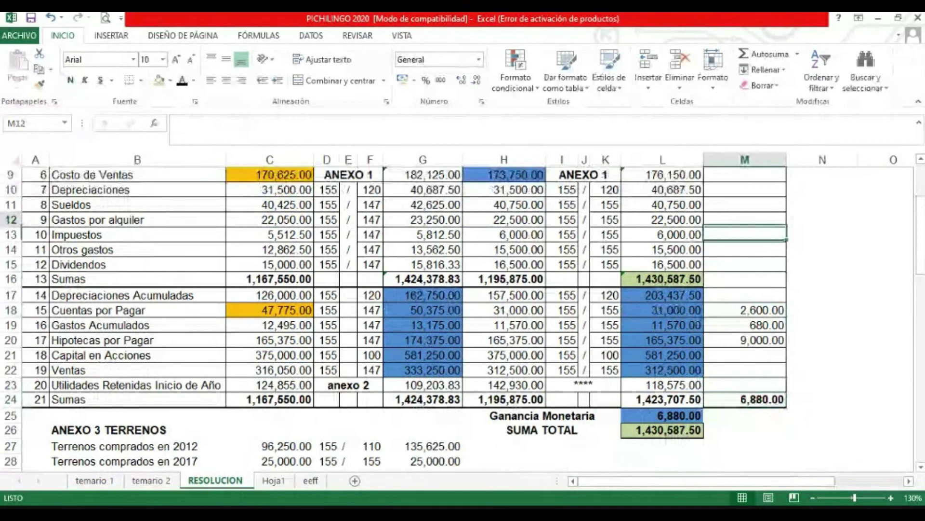
key("Up")
key("Up")
key("Up")
key("Up")
key("Up")
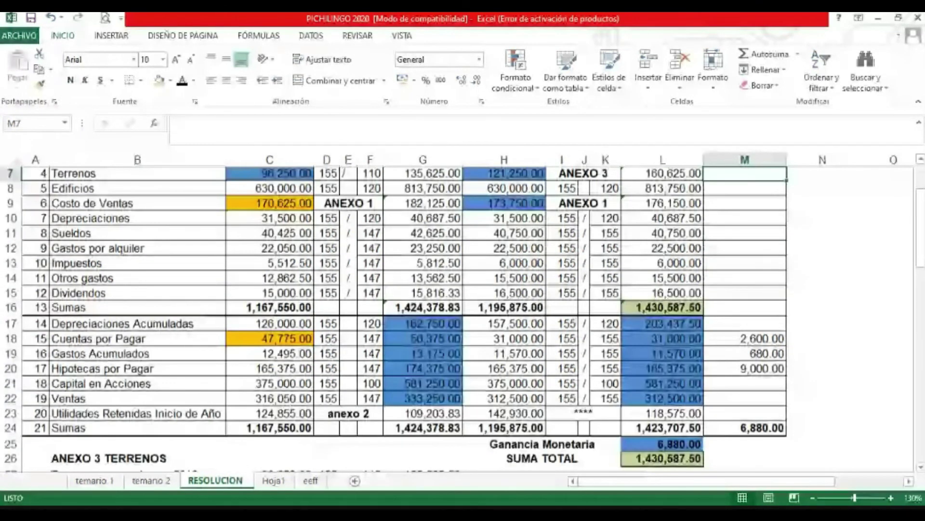
key("Up")
key("Up")
key("Up")
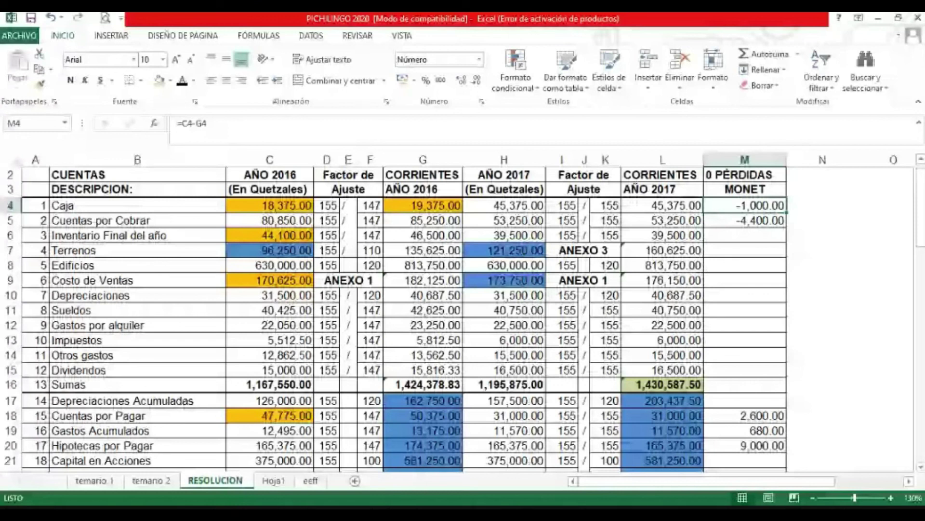
left_click(745, 235)
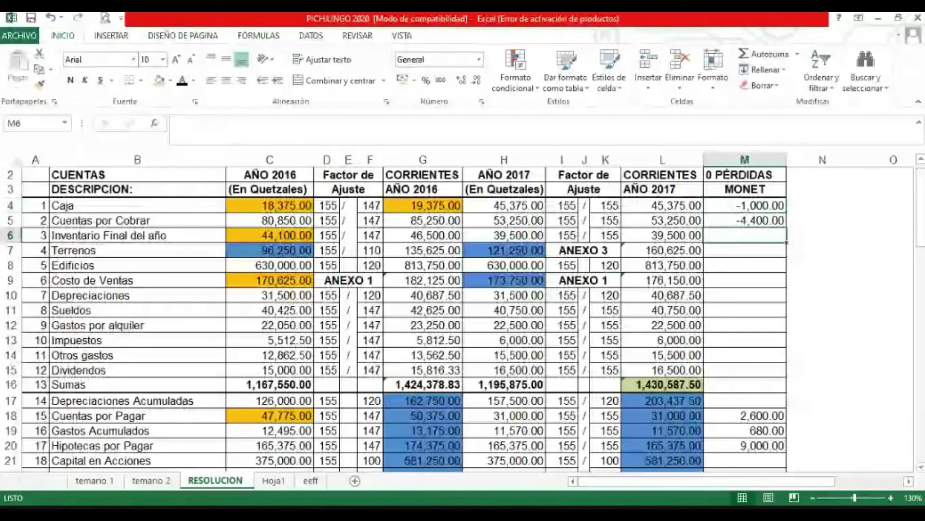
- Examine the liability gains in M18:M20, their Sumas total in M24 and the Ganancia Monetaria line in row 25
left_click(745, 415)
key("shift+Down")
key("shift+Down")
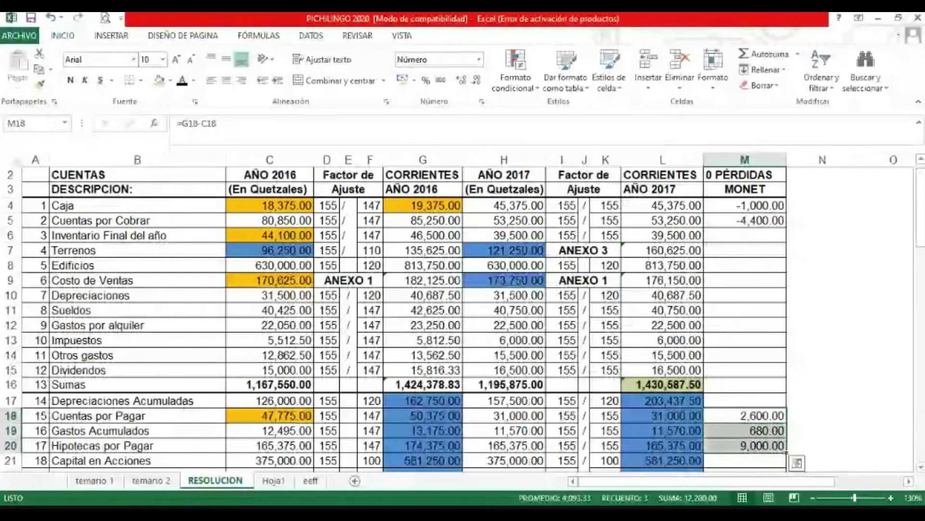
left_click(745, 446)
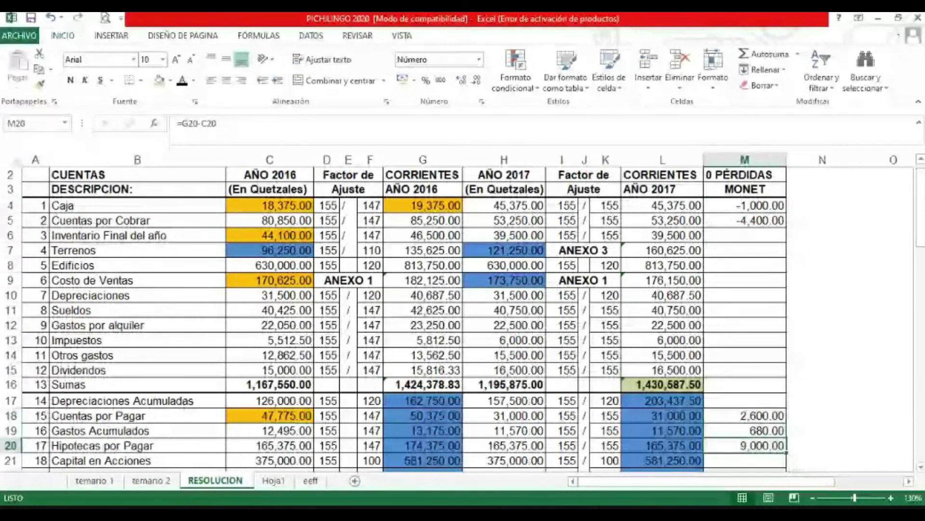
key("Down")
key("Down")
key("Down")
key("Down")
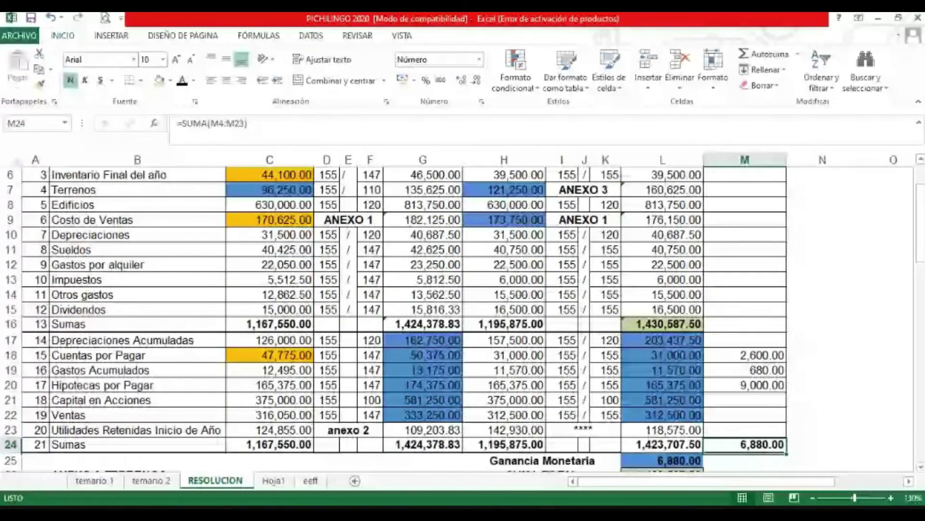
left_click(542, 460)
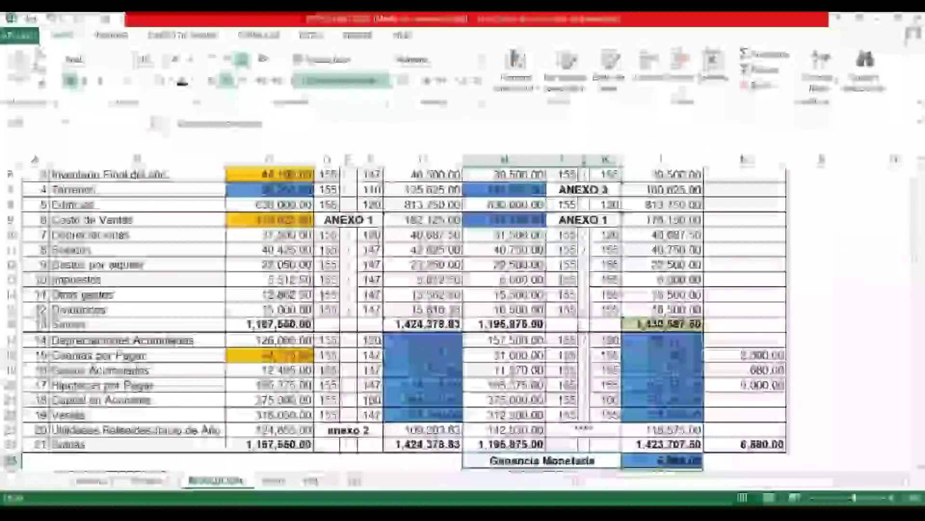
- Examine the 2017 GND calculation in Anexo 2, from Cuentas Deudoras down to the GND S.I. formula in H54
scroll(405, 314, "down", 4)
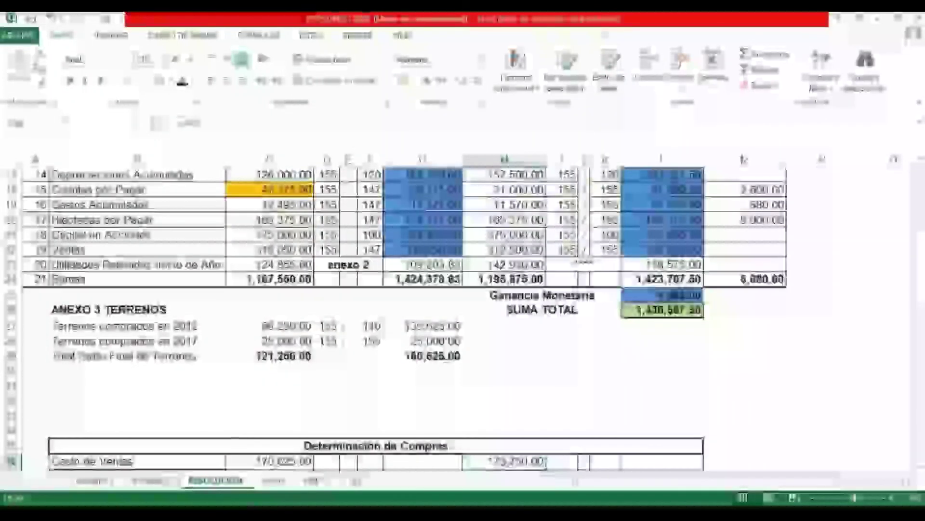
scroll(405, 313, "down", 5)
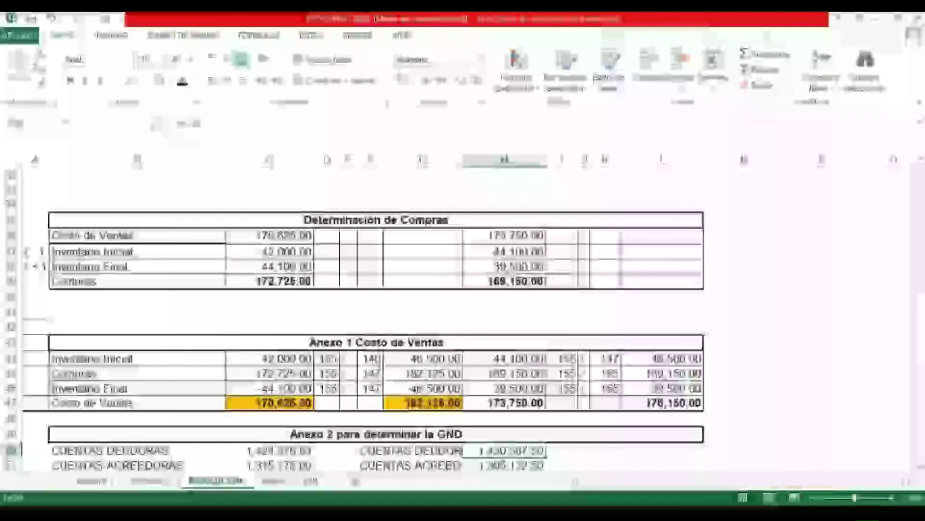
key("Down")
key("Down")
key("Down")
key("Down")
key("Down")
key("Down")
key("Down")
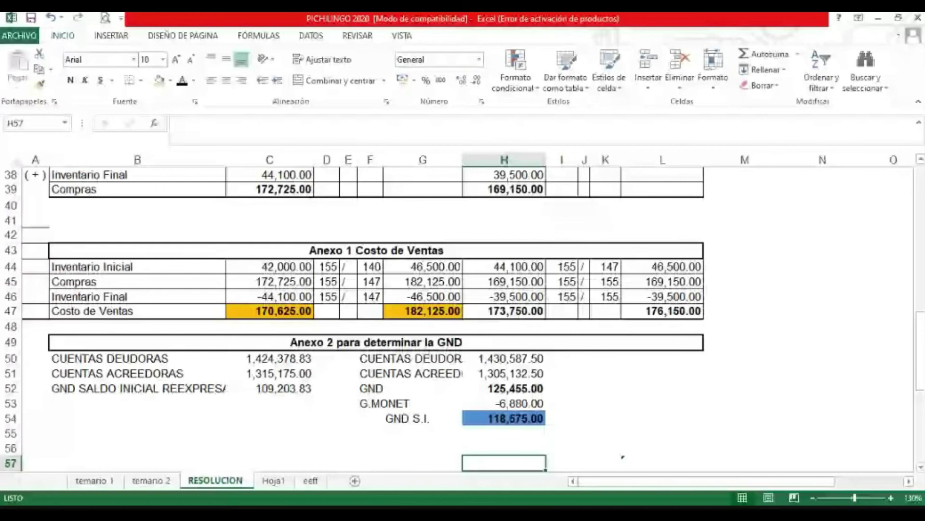
key("Up")
key("Up")
key("Up")
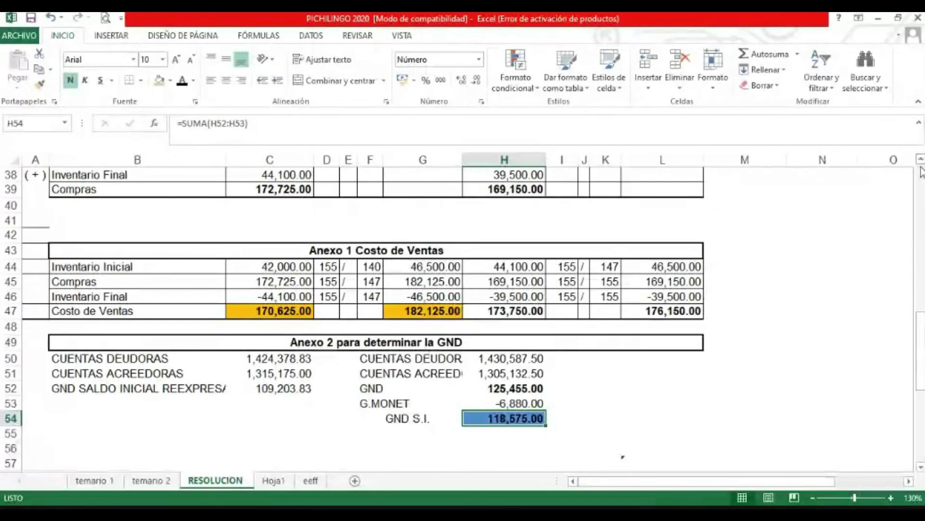
scroll(921, 164, "up", 1)
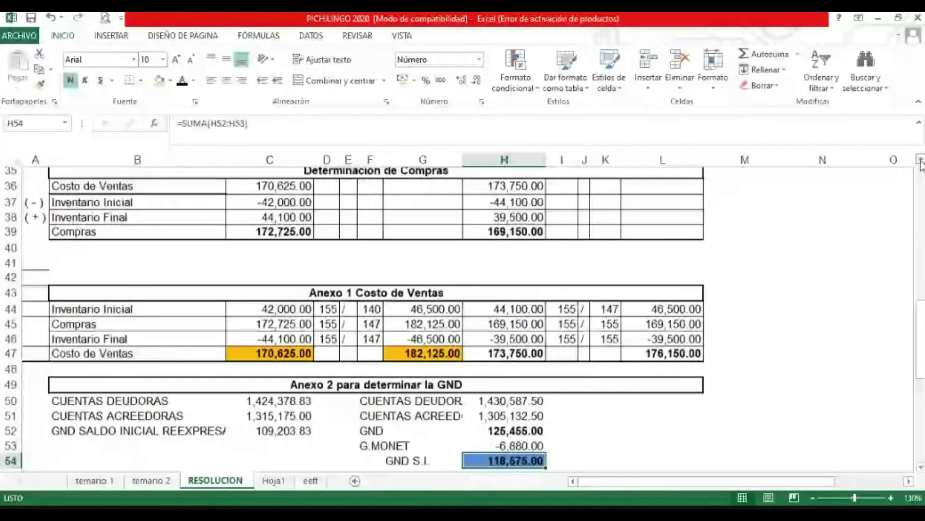
- Return from Anexo 2 to the Utilidades Retenidas, Sumas and Ganancia Monetaria rows of the restated balance
scroll(921, 164, "up", 1)
scroll(920, 164, "up", 2)
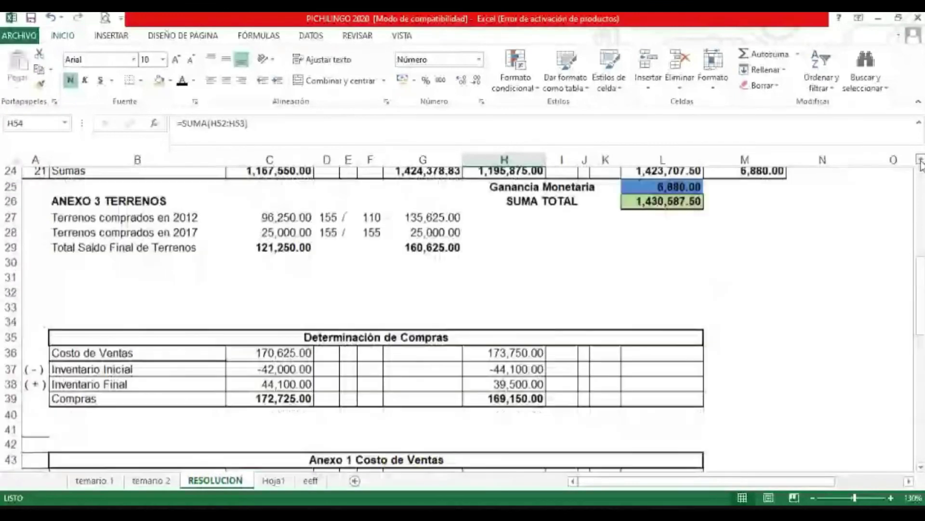
scroll(921, 164, "up", 1)
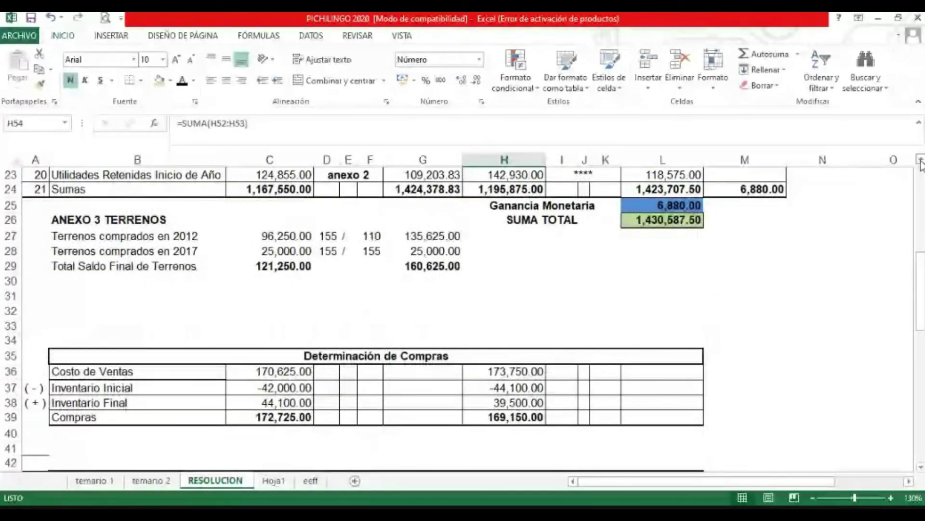